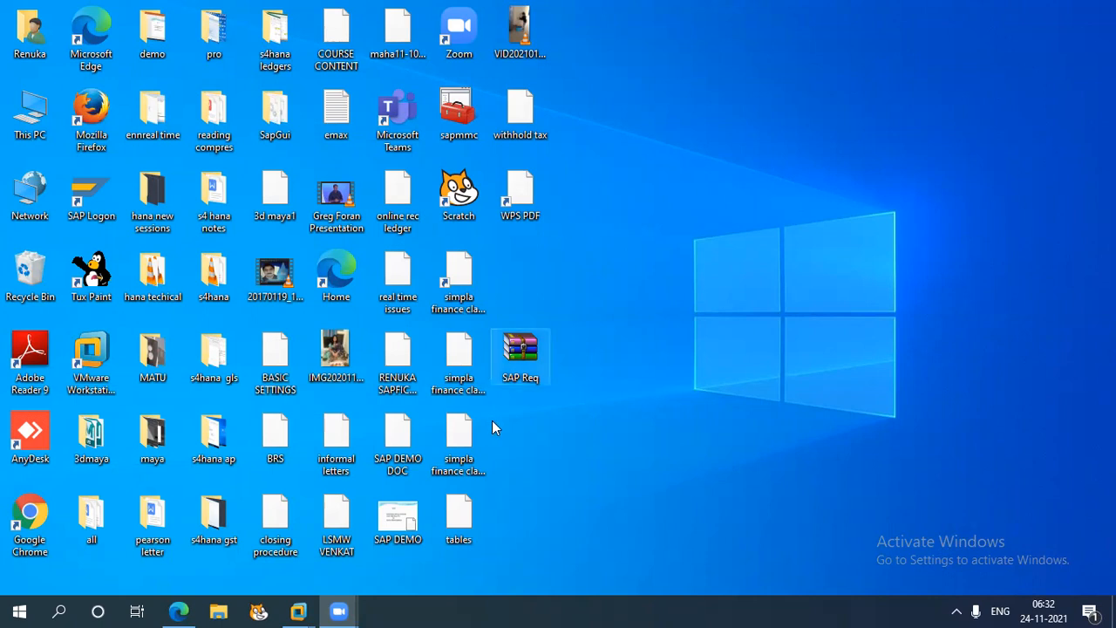
- Switch to the ECC 6.0 EHP 5 virtual machine and bring up the SAP Display Document session
{"action": "mouse_move", "coordinate": [300, 610]}
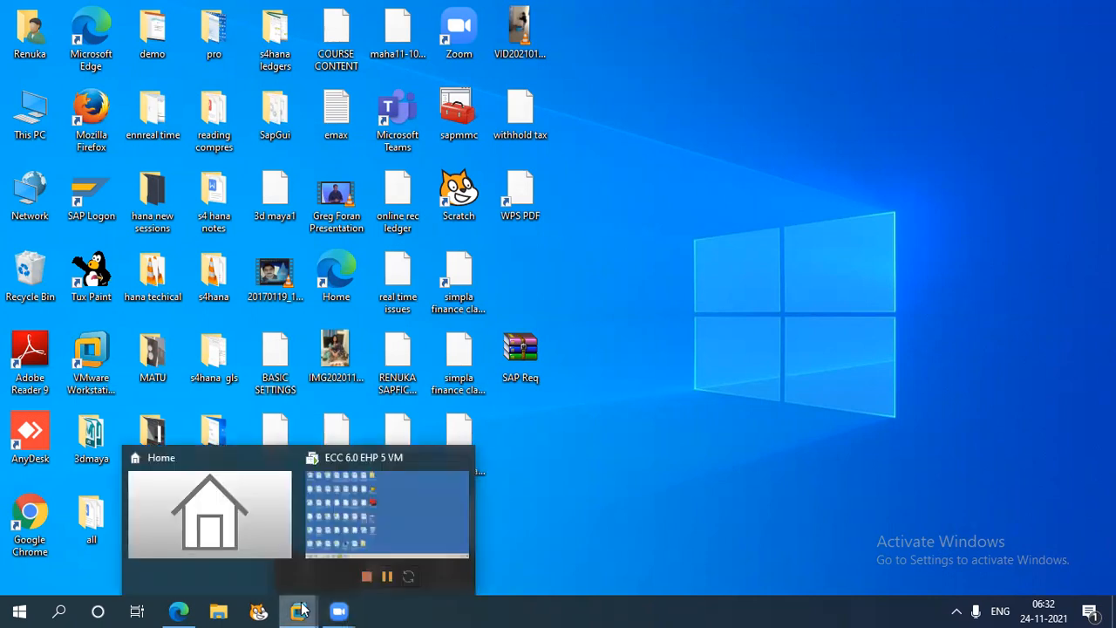
{"action": "left_click", "coordinate": [300, 609]}
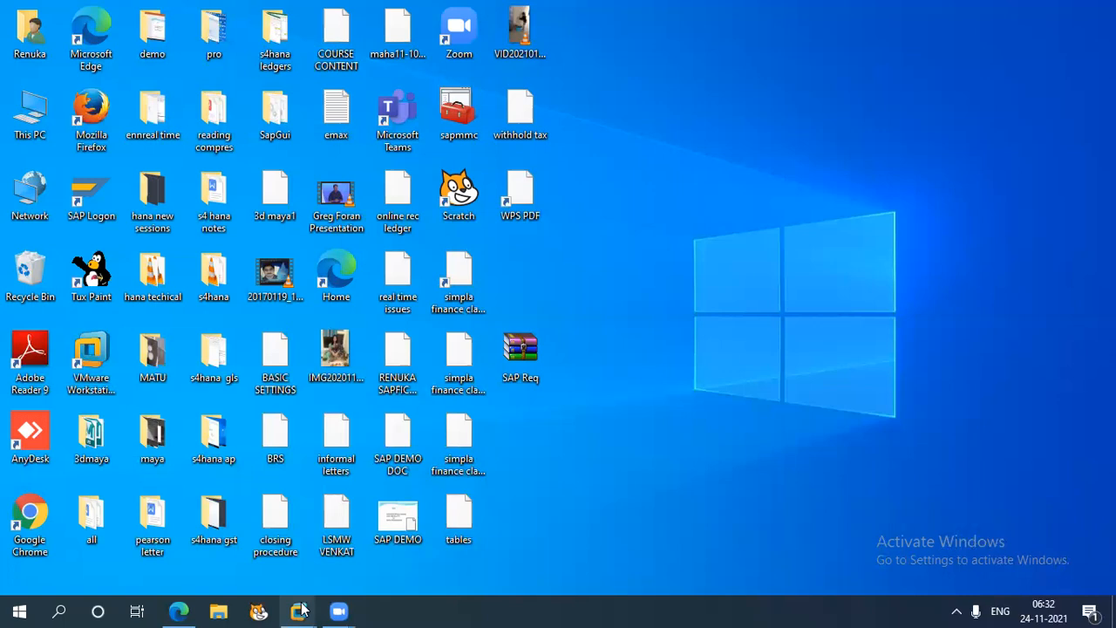
{"action": "left_click", "coordinate": [298, 610]}
{"action": "left_click", "coordinate": [408, 506]}
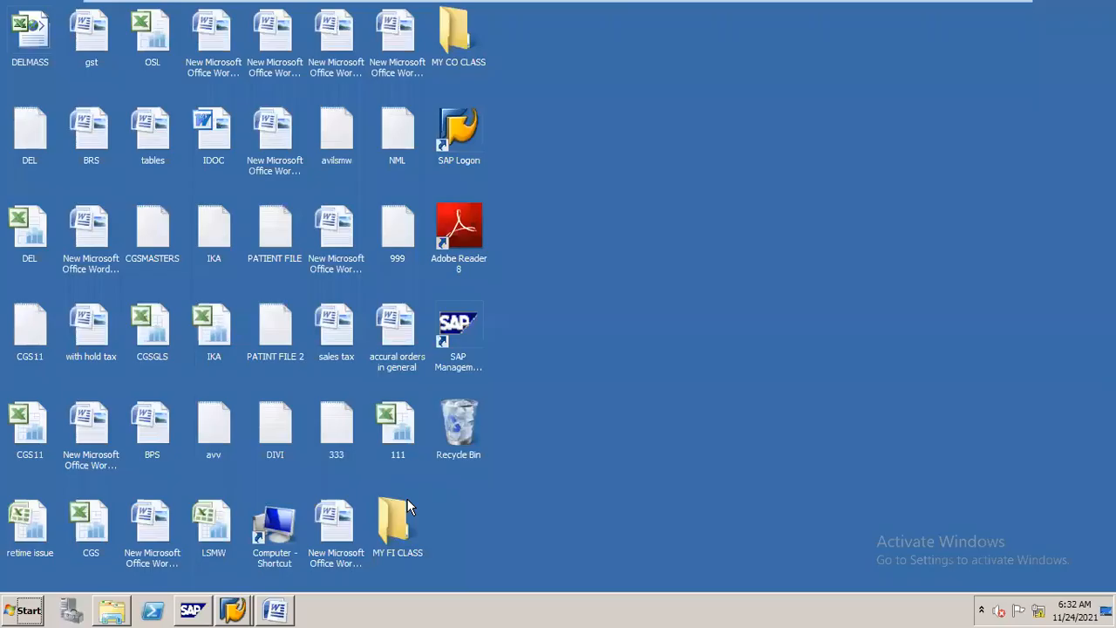
{"action": "left_click", "coordinate": [233, 600]}
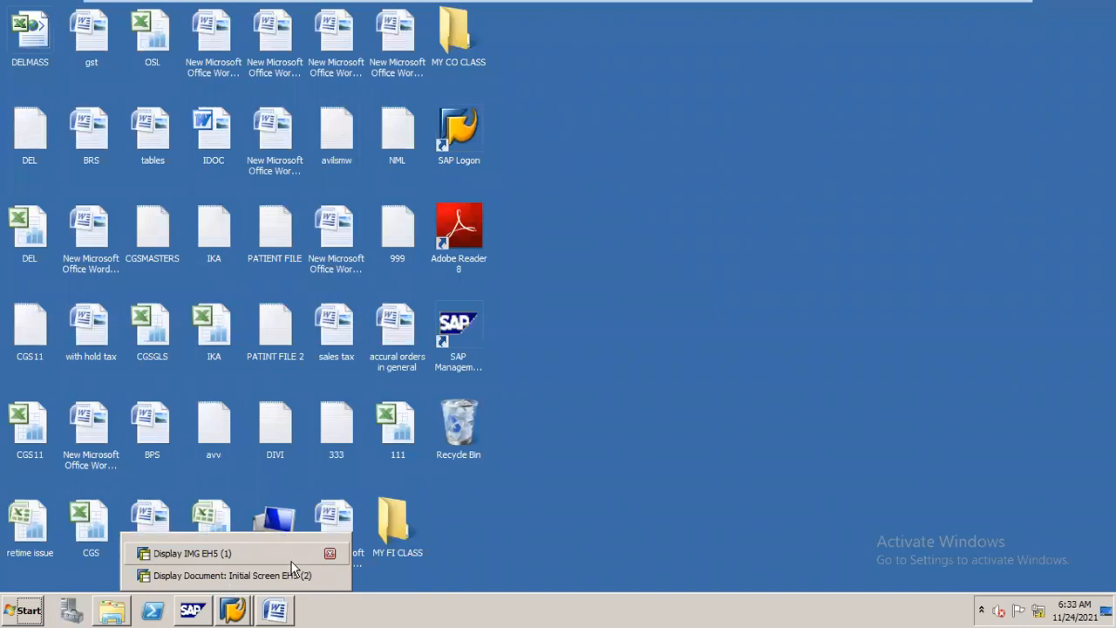
{"action": "left_click", "coordinate": [232, 576]}
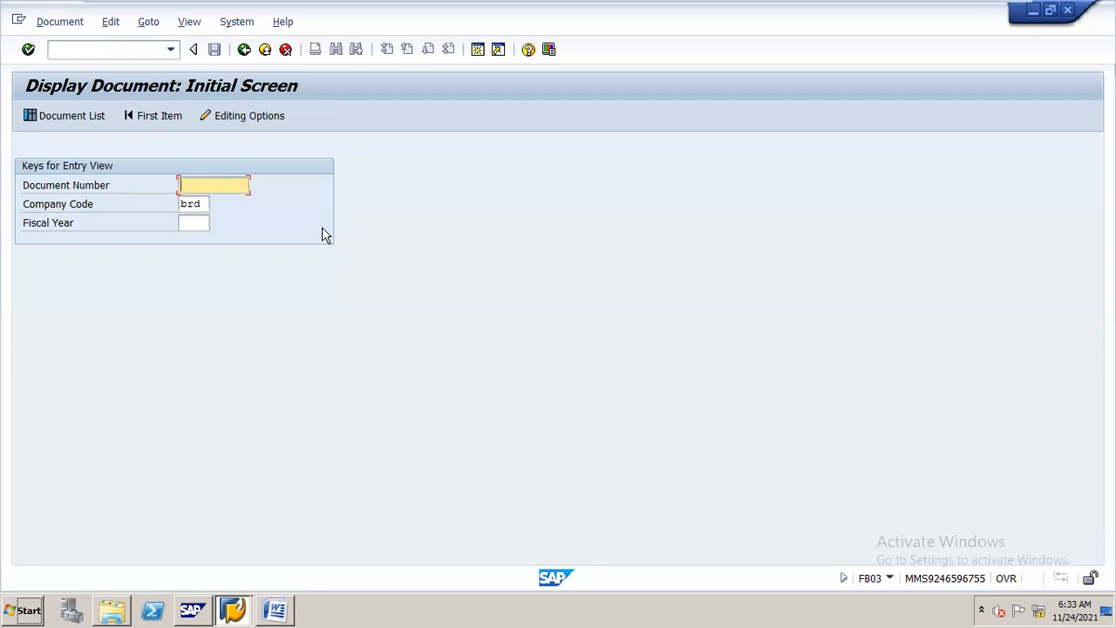
- Try to call a transaction with the command /f-03
{"action": "left_click", "coordinate": [103, 47]}
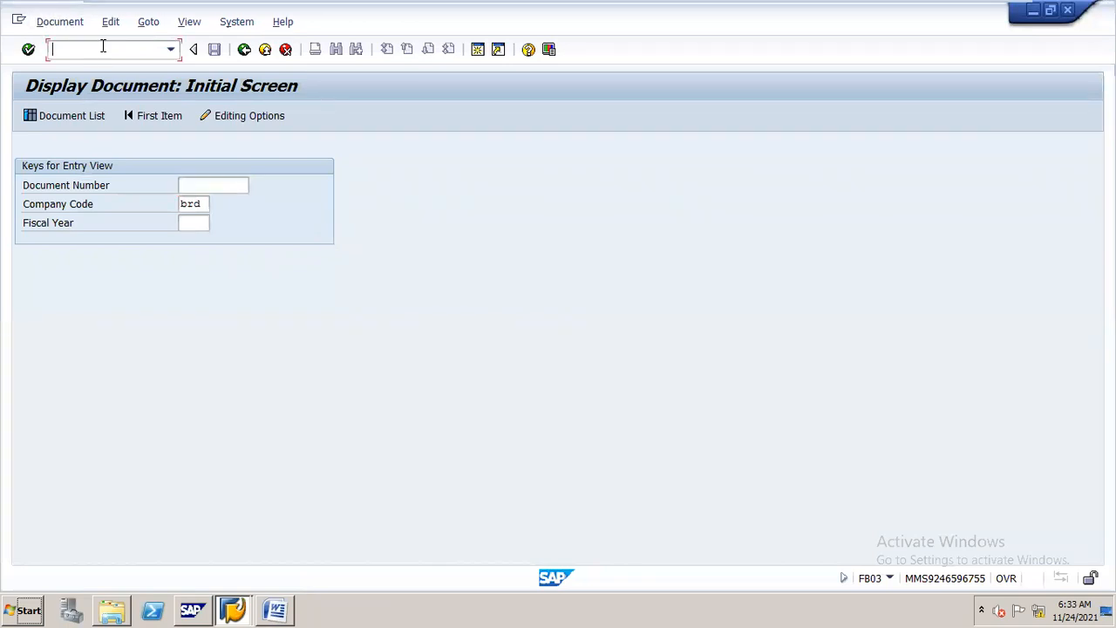
{"action": "type", "text": "/"}
{"action": "type", "text": "f-"}
{"action": "type", "text": "03"}
{"action": "key", "text": "Return"}
- Start G/L account posting with the transaction command /nf-02
{"action": "left_click", "coordinate": [103, 49]}
{"action": "type", "text": "/nf"}
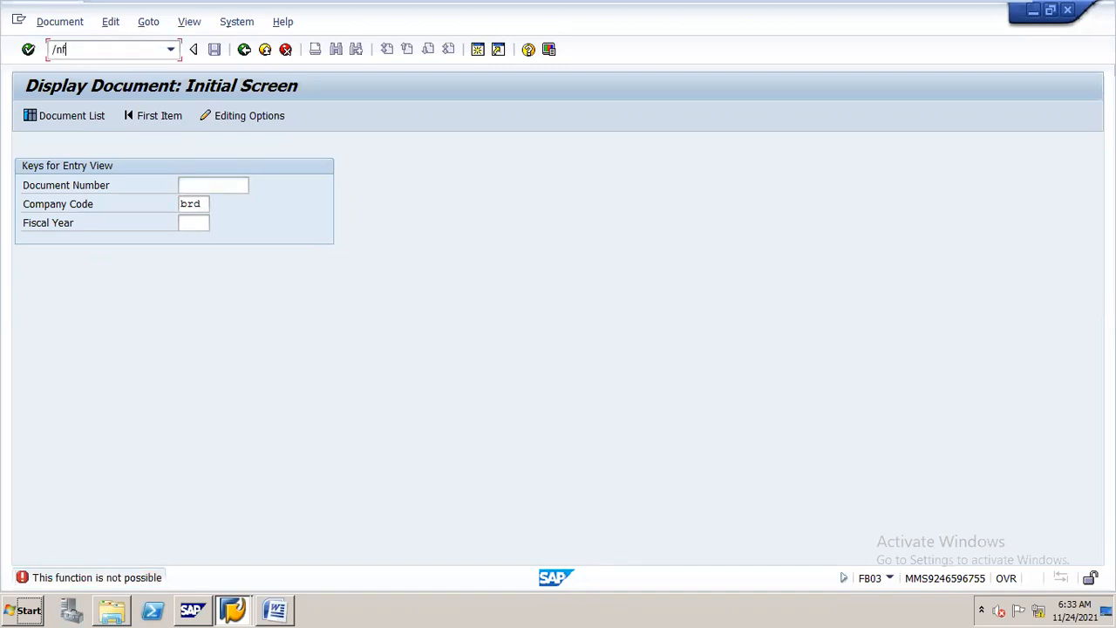
{"action": "type", "text": "-02"}
{"action": "key", "text": "Return"}
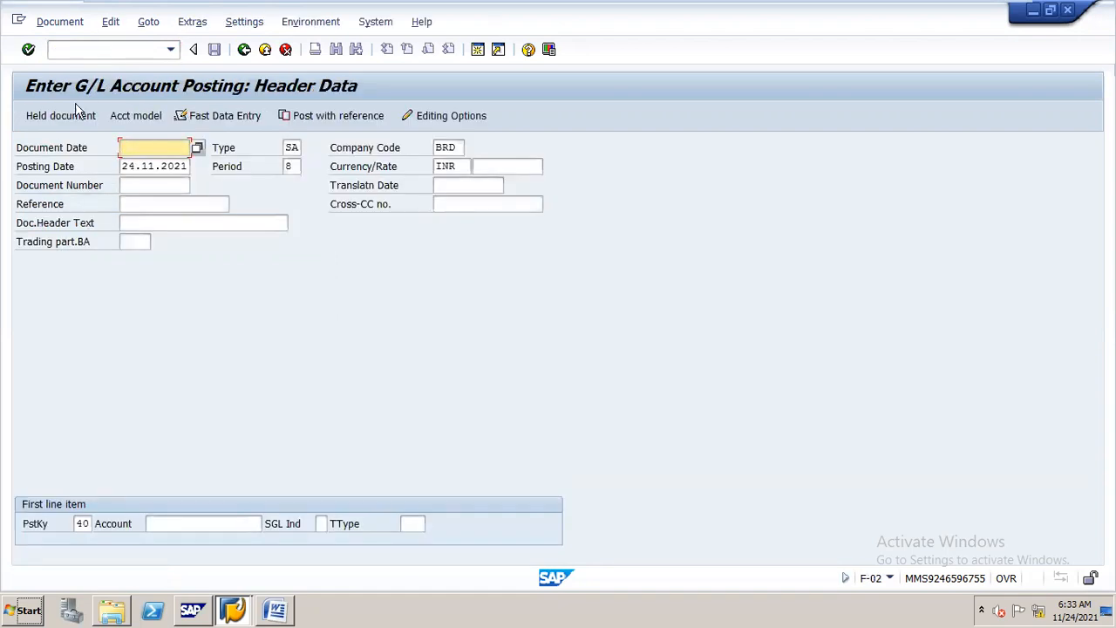
- Open the held document screen, leave it, and return to G/L account posting with /nf-02
{"action": "left_click", "coordinate": [48, 122]}
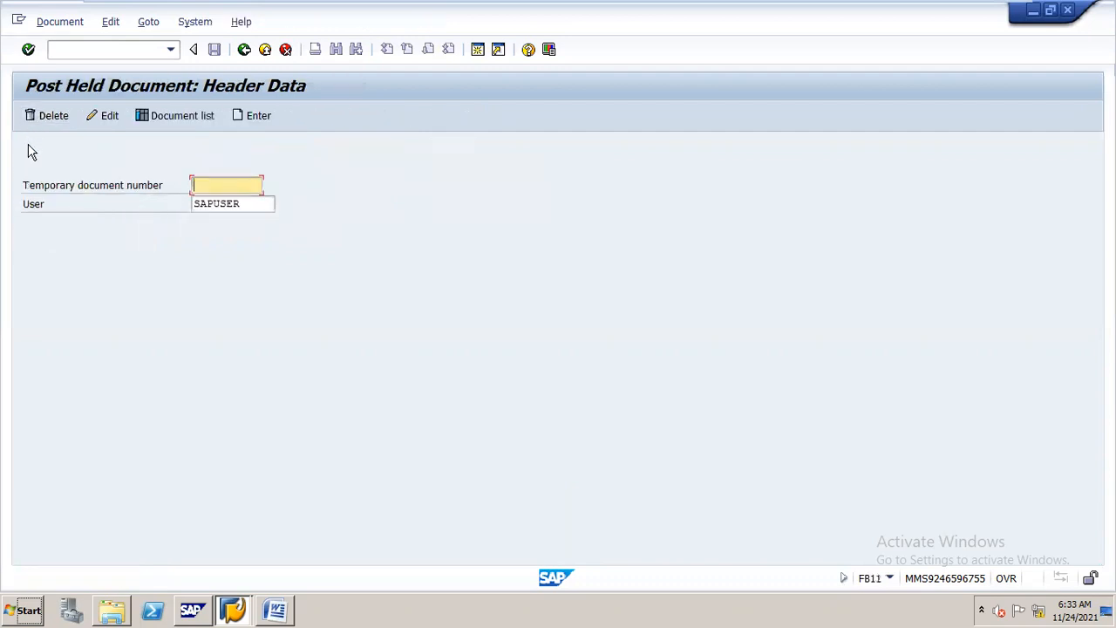
{"action": "left_click", "coordinate": [245, 48]}
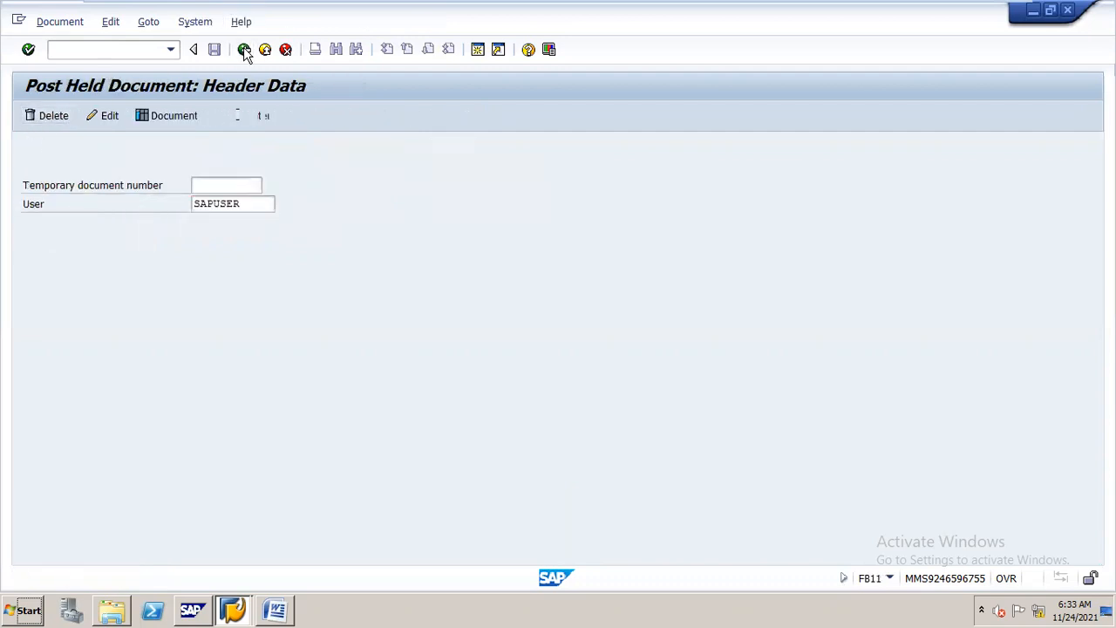
{"action": "type", "text": "/nf-02"}
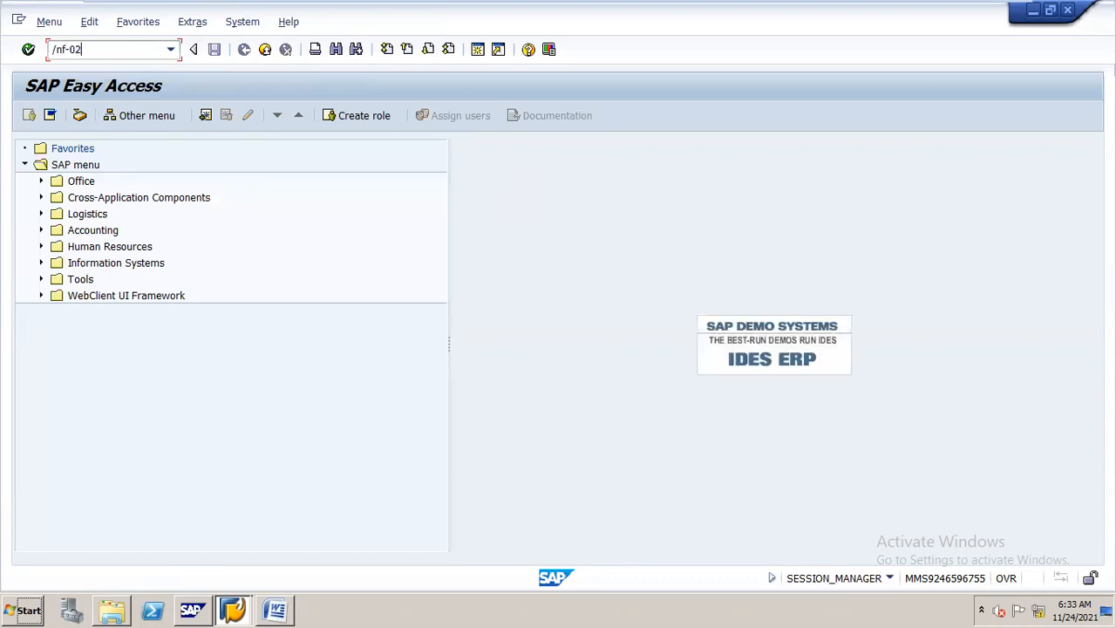
{"action": "key", "text": "Return"}
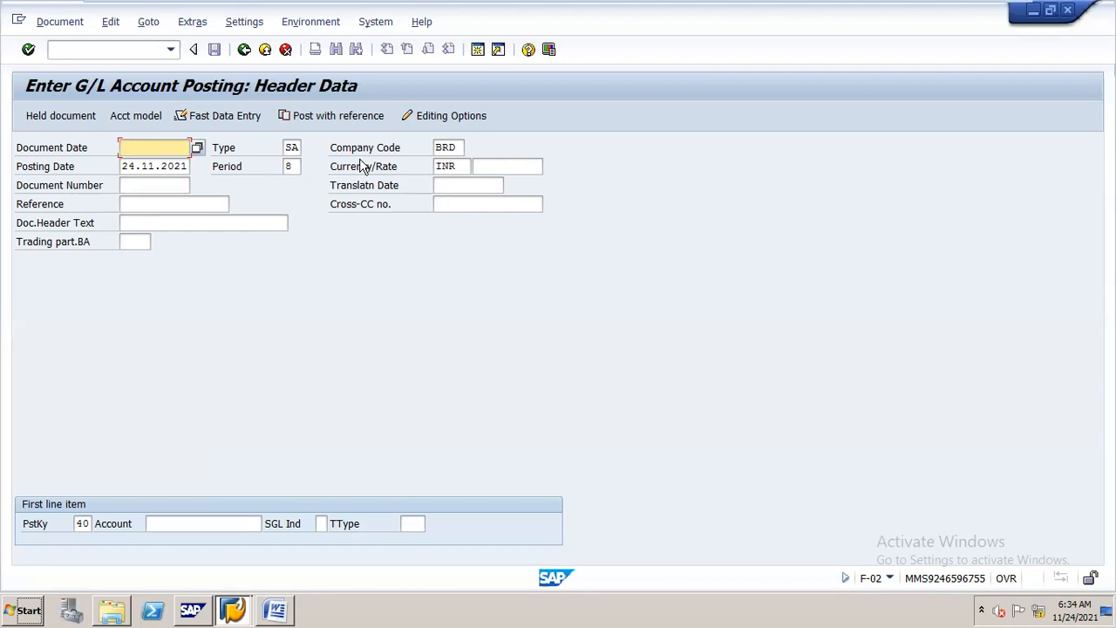
- Set the company code of the G/L posting header to N16
{"action": "double_click", "coordinate": [454, 150]}
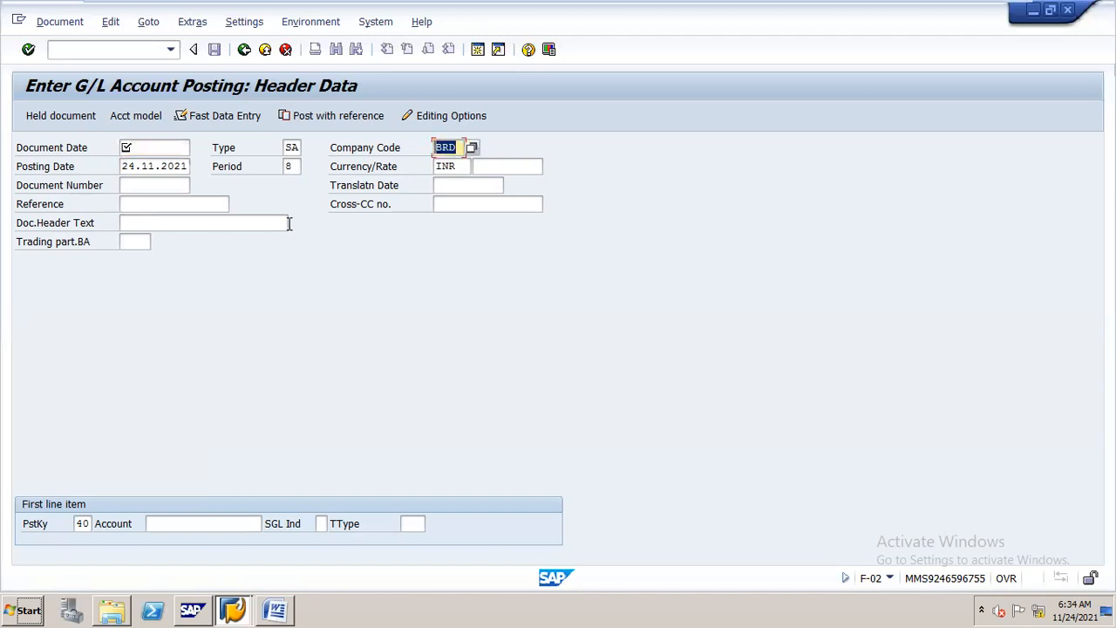
{"action": "type", "text": "n16"}
{"action": "left_click", "coordinate": [183, 151]}
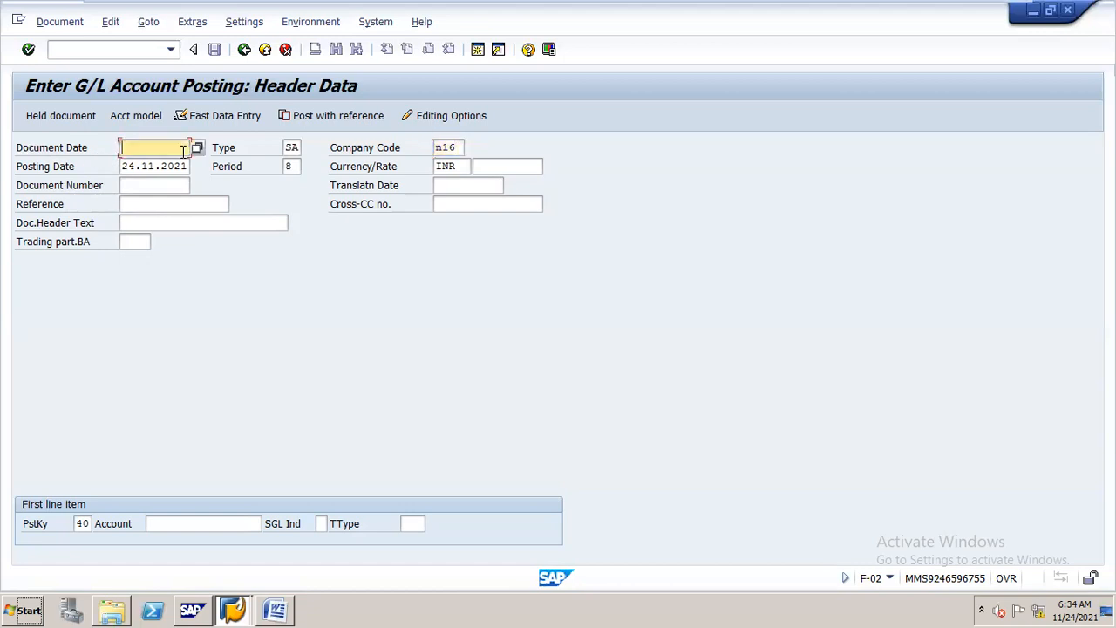
{"action": "type", "text": "23.11.2021"}
{"action": "key", "text": "BackSpace"}
{"action": "key", "text": "BackSpace"}
{"action": "key", "text": "BackSpace"}
{"action": "key", "text": "BackSpace"}
{"action": "key", "text": "BackSpace"}
{"action": "key", "text": "BackSpace"}
{"action": "key", "text": "BackSpace"}
{"action": "key", "text": "BackSpace"}
{"action": "key", "text": "BackSpace"}
{"action": "key", "text": "BackSpace"}
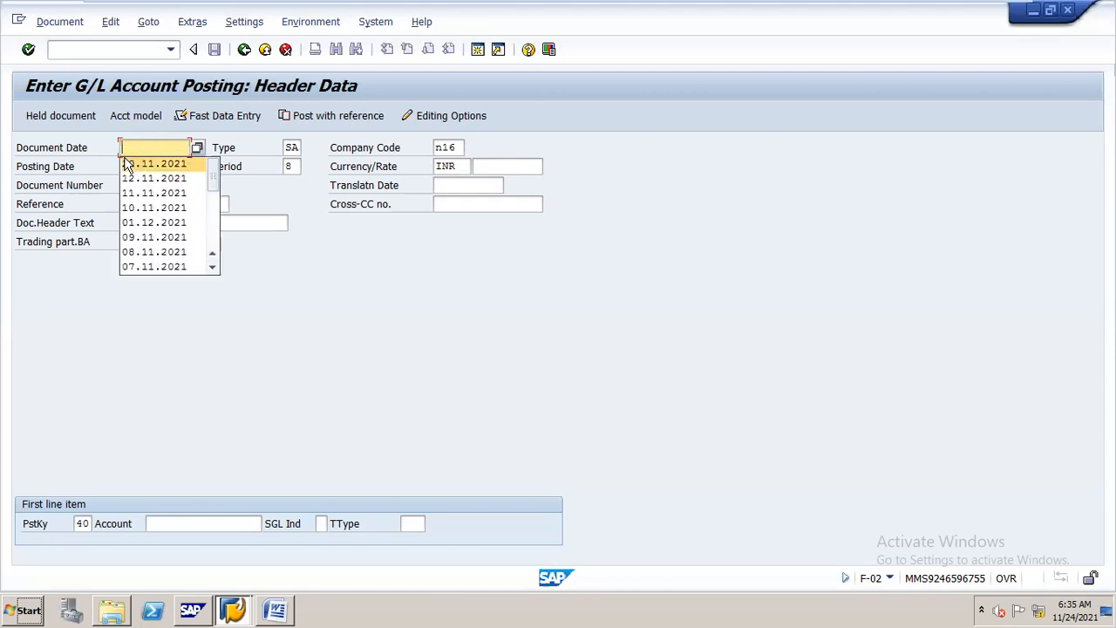
- Set the document date to 24.11.2021 and open the first debit line item with the CASH A/C account of company code N16
{"action": "type", "text": "2"}
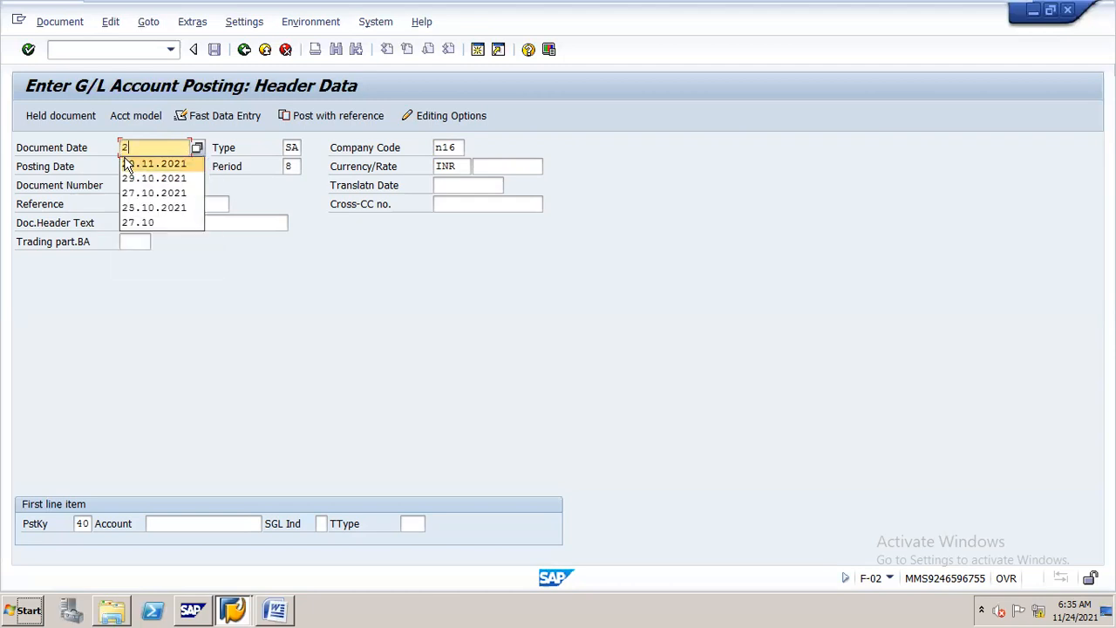
{"action": "type", "text": "4.11.2021"}
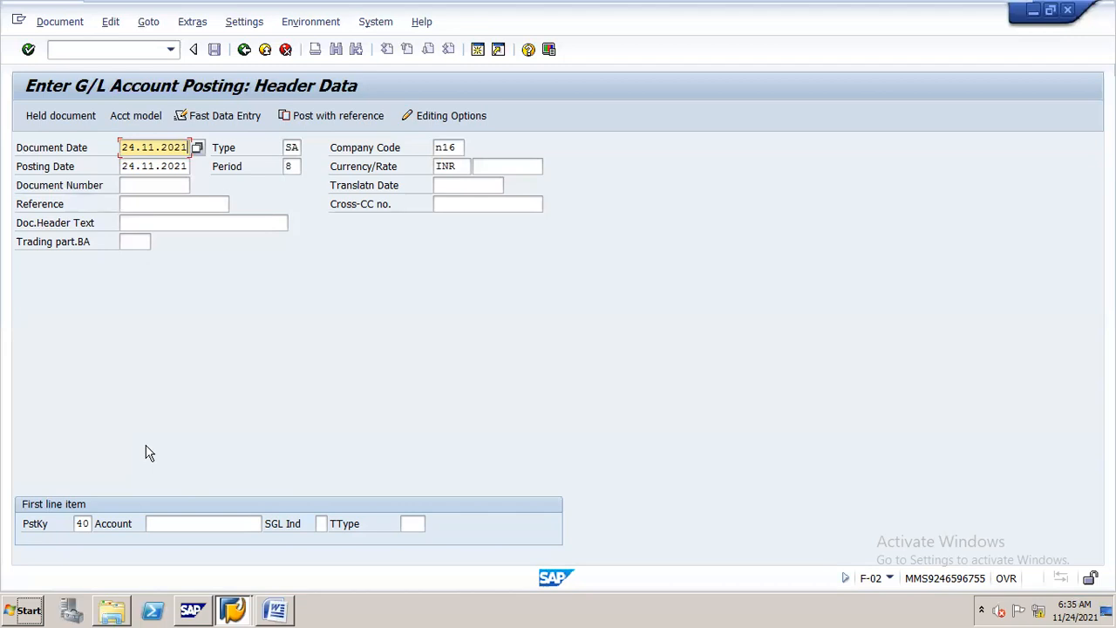
{"action": "left_click", "coordinate": [191, 522]}
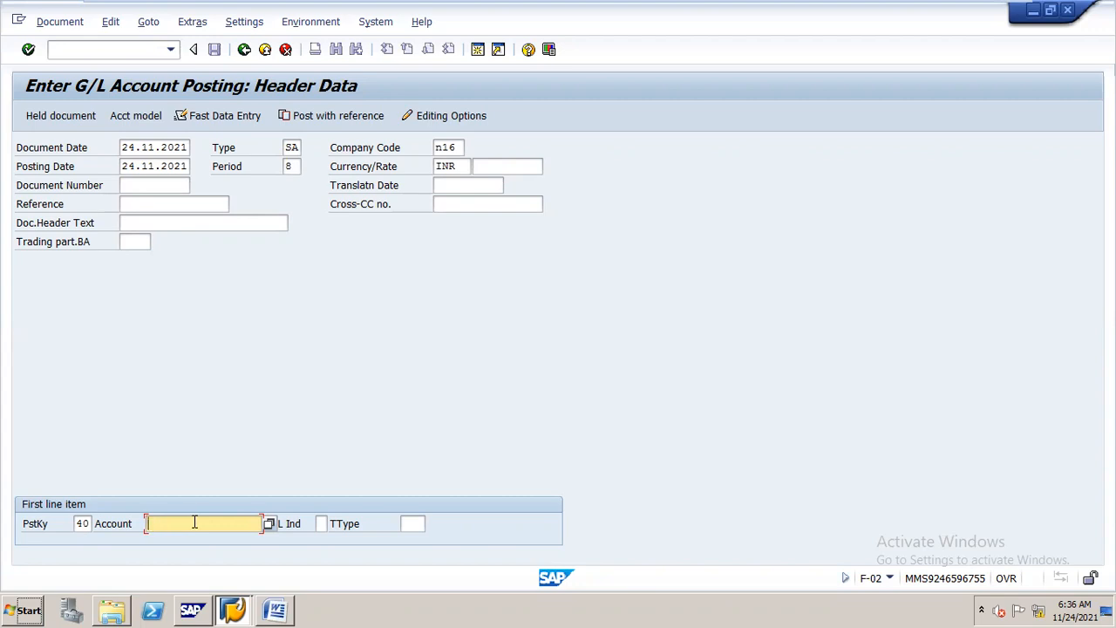
{"action": "left_click", "coordinate": [268, 523]}
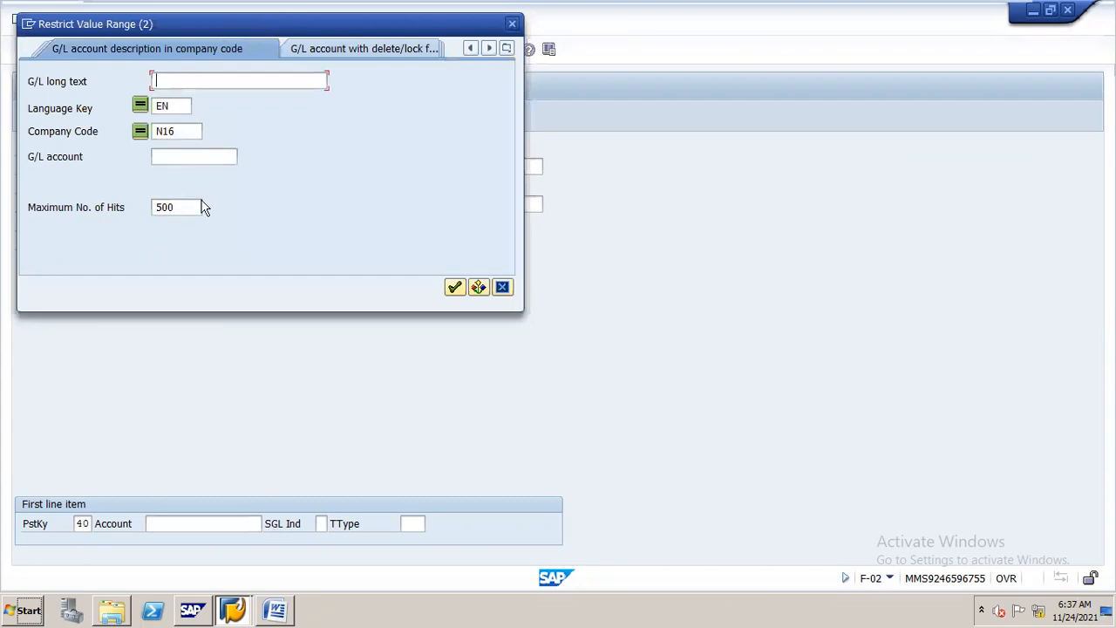
{"action": "key", "text": "Return"}
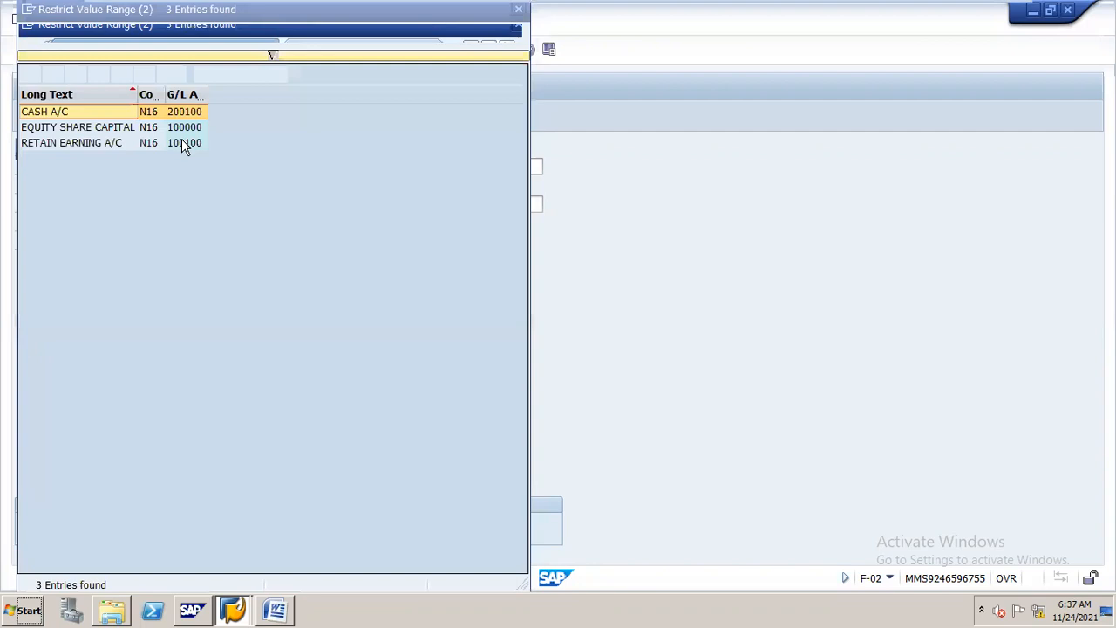
{"action": "left_click_drag", "start_coordinate": [340, 17], "coordinate": [444, 17]}
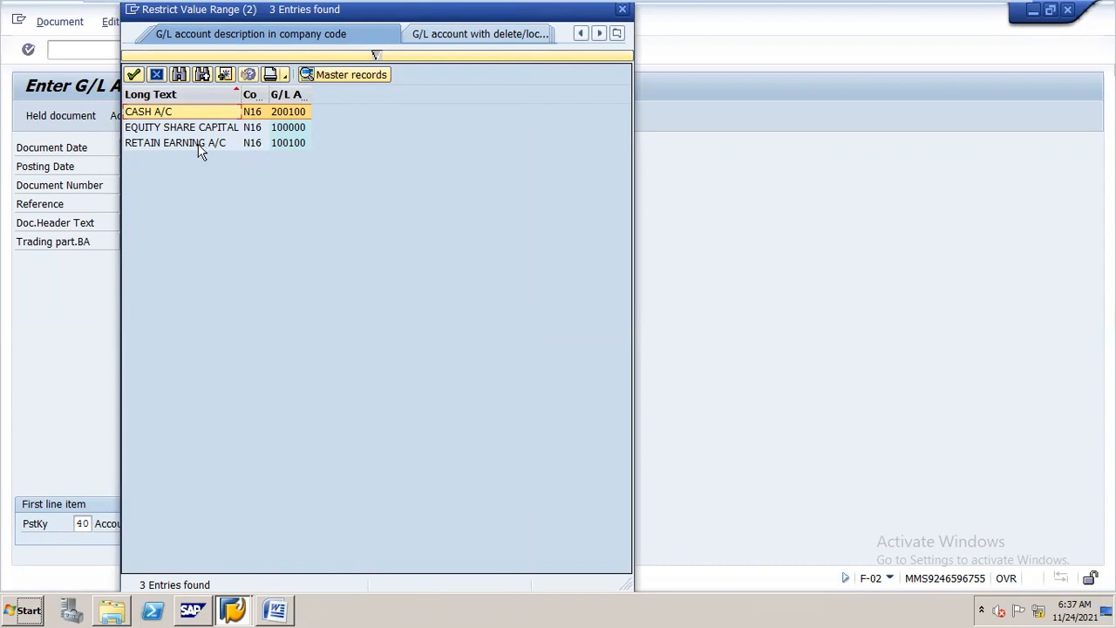
{"action": "double_click", "coordinate": [167, 111]}
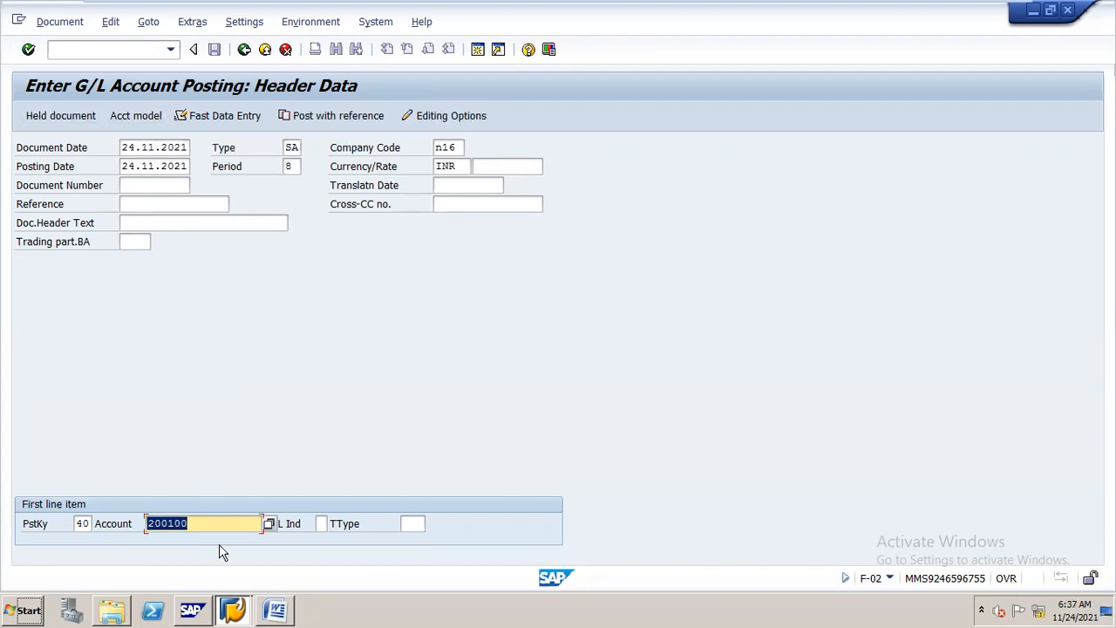
{"action": "key", "text": "Return"}
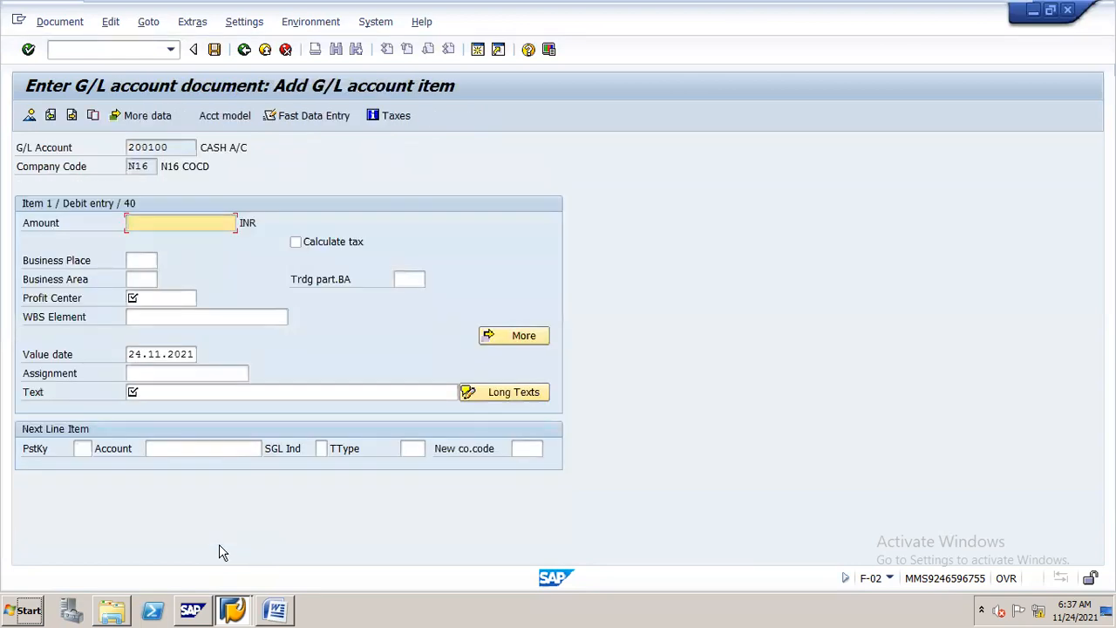
- Enter an amount of 55000 INR and the profit center STEEL for the cash debit item
{"action": "type", "text": "55000"}
{"action": "left_click", "coordinate": [147, 298]}
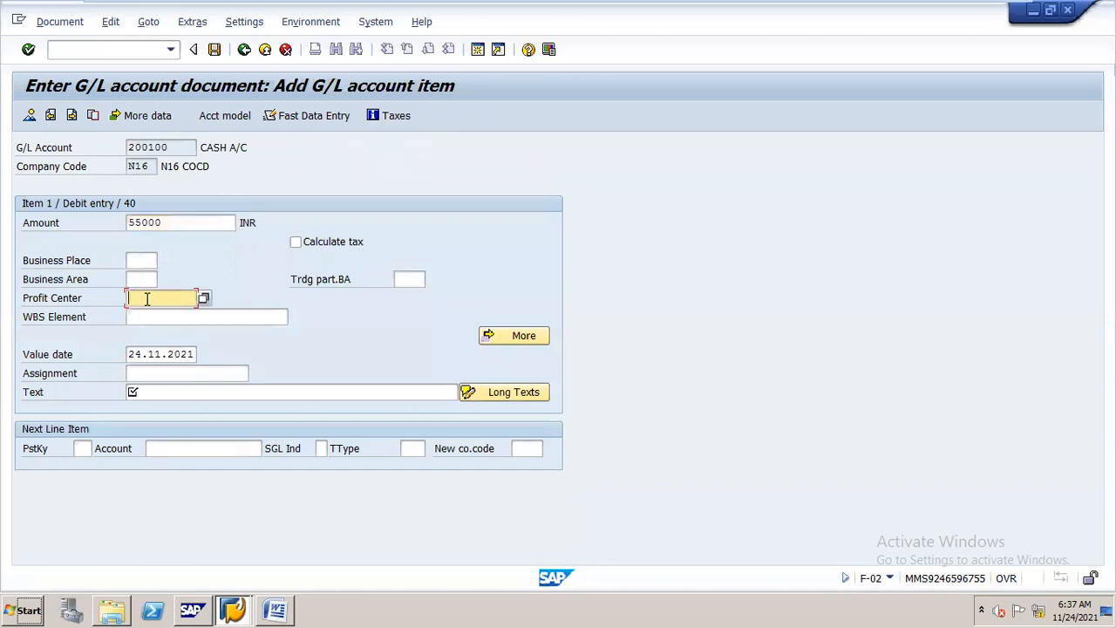
{"action": "left_click", "coordinate": [147, 299]}
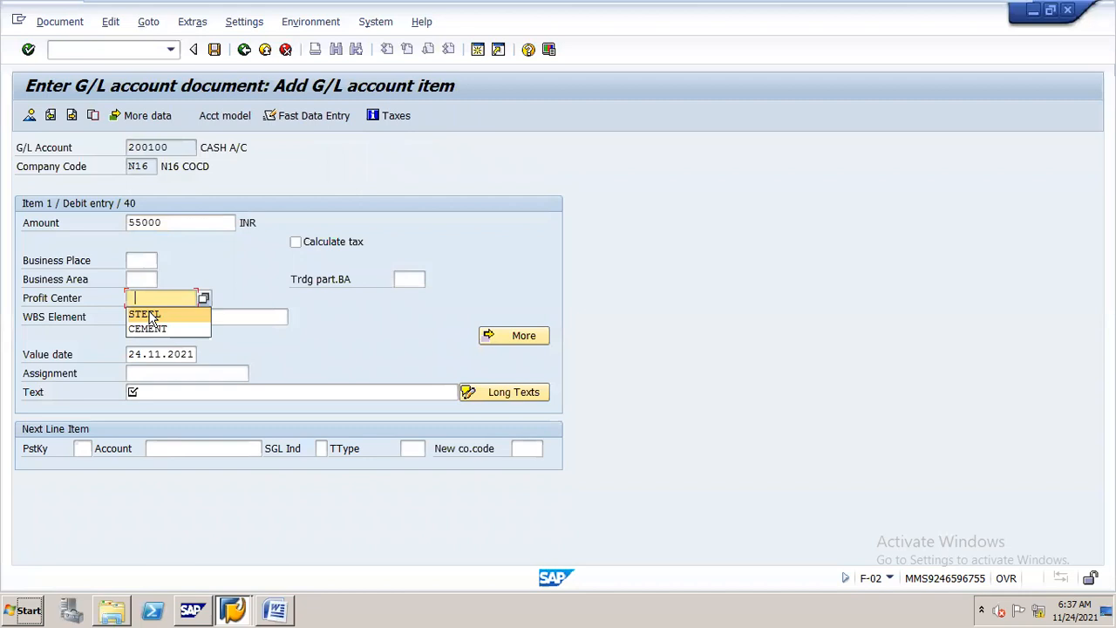
{"action": "left_click", "coordinate": [147, 315]}
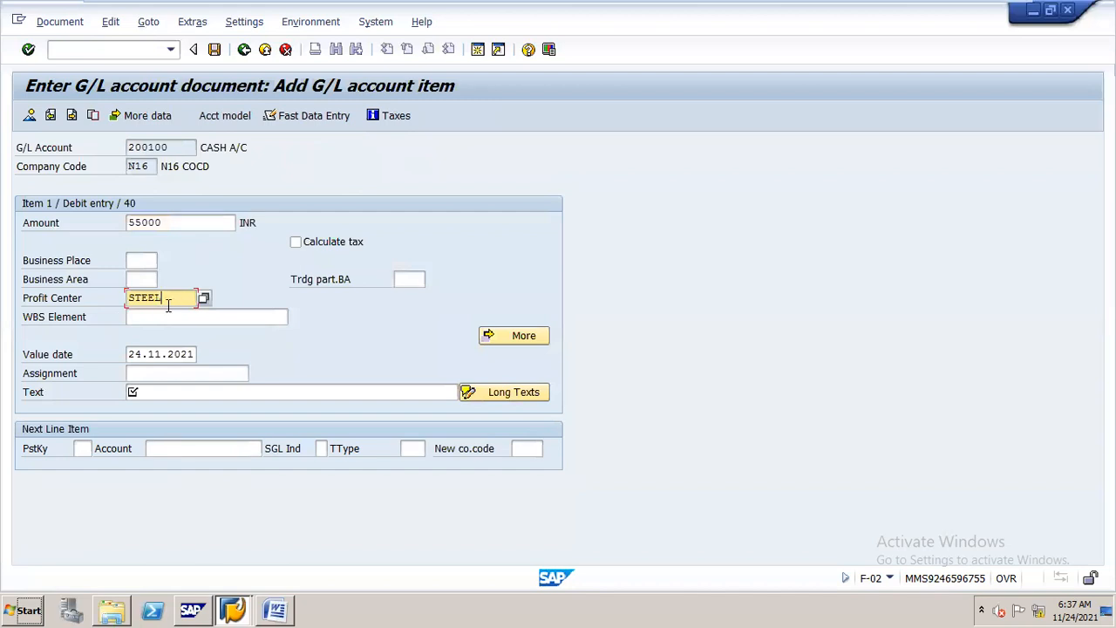
{"action": "left_click", "coordinate": [147, 391]}
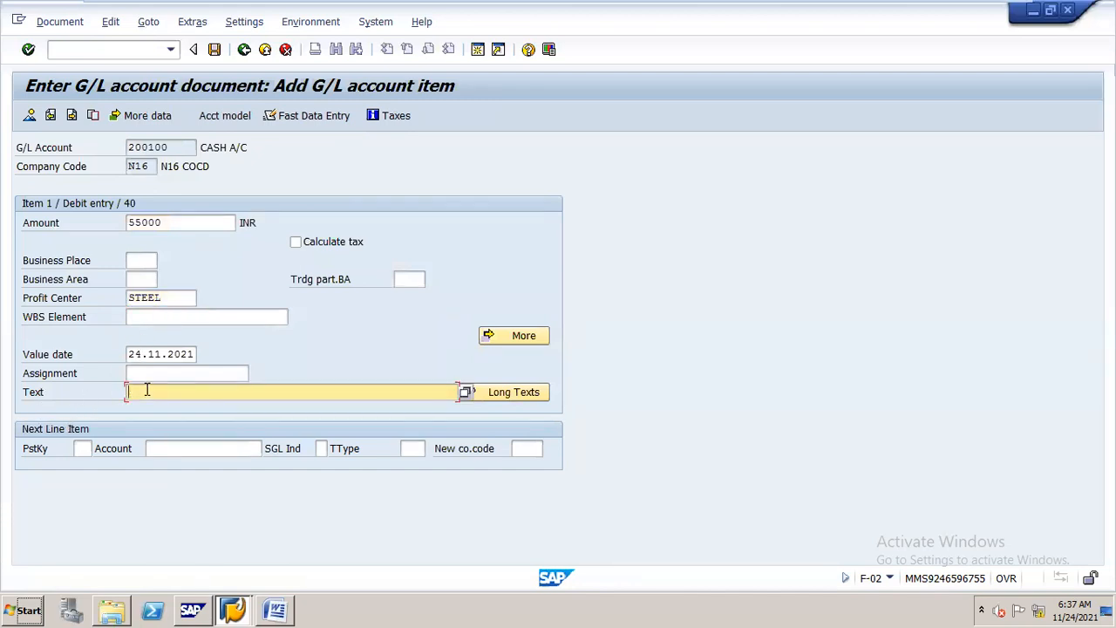
{"action": "type", "text": "equity share capita"}
{"action": "key", "text": "BackSpace"}
{"action": "key", "text": "BackSpace"}
{"action": "key", "text": "BackSpace"}
{"action": "key", "text": "BackSpace"}
{"action": "key", "text": "BackSpace"}
{"action": "key", "text": "BackSpace"}
{"action": "key", "text": "BackSpace"}
{"action": "key", "text": "BackSpace"}
{"action": "key", "text": "BackSpace"}
{"action": "key", "text": "BackSpace"}
{"action": "key", "text": "BackSpace"}
{"action": "key", "text": "BackSpace"}
{"action": "key", "text": "BackSpace"}
{"action": "key", "text": "BackSpace"}
{"action": "key", "text": "BackSpace"}
{"action": "key", "text": "BackSpace"}
{"action": "key", "text": "BackSpace"}
{"action": "key", "text": "BackSpace"}
{"action": "key", "text": "BackSpace"}
- Enter the item text "cash received aganist equity share capital" and add a line with posting key 50 for the EQUITY SHARE CAPITAL account
{"action": "type", "text": "cash received aganist equity share capital"}
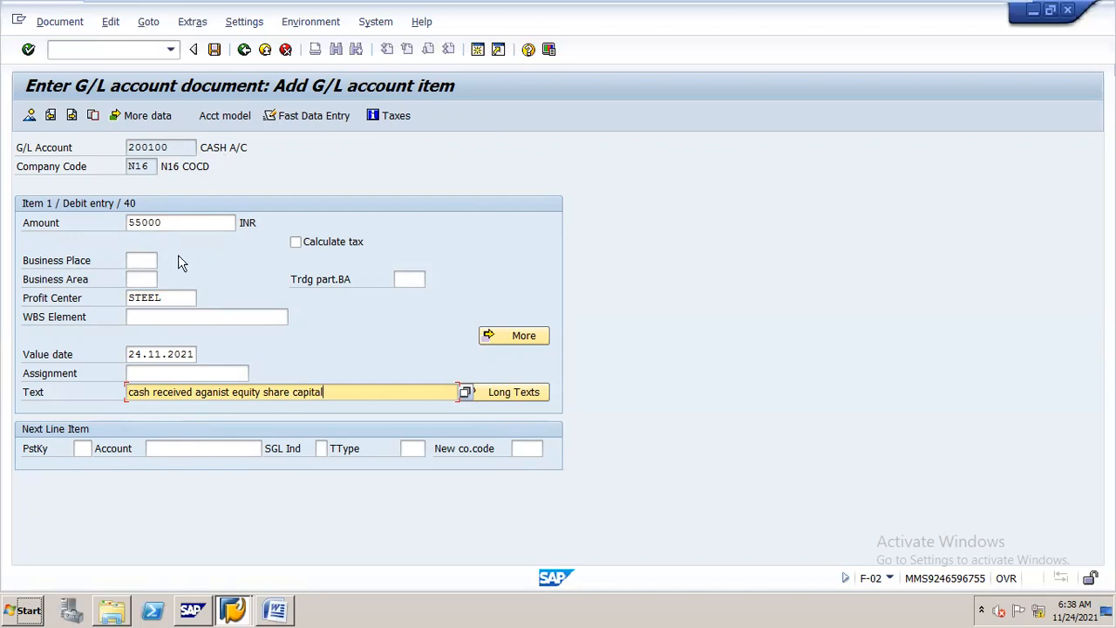
{"action": "left_click", "coordinate": [87, 451]}
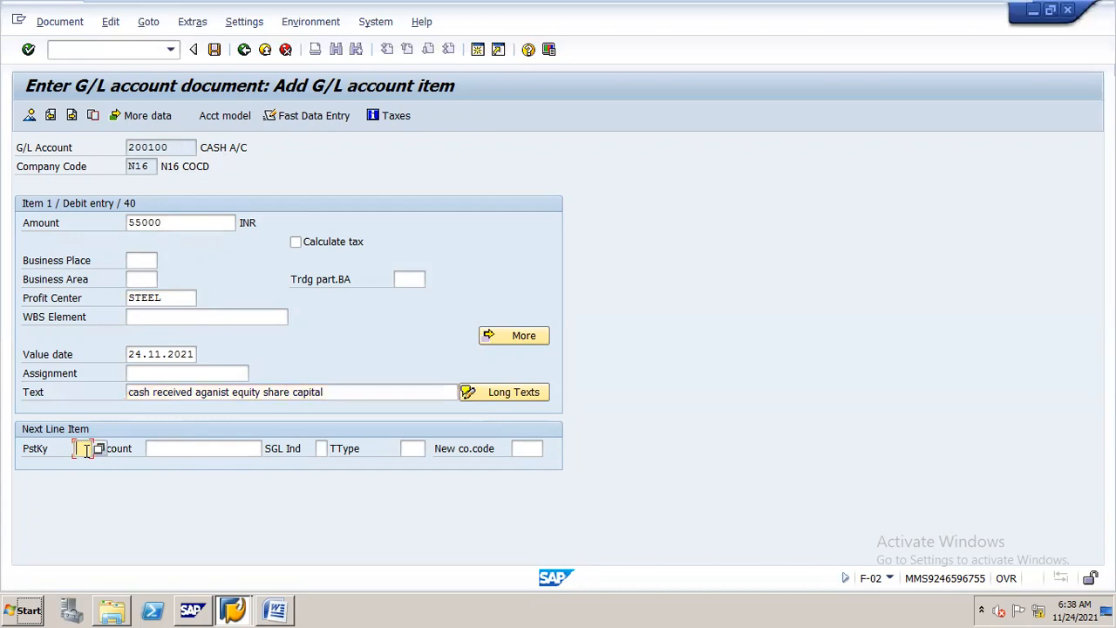
{"action": "type", "text": "50"}
{"action": "key", "text": "Tab"}
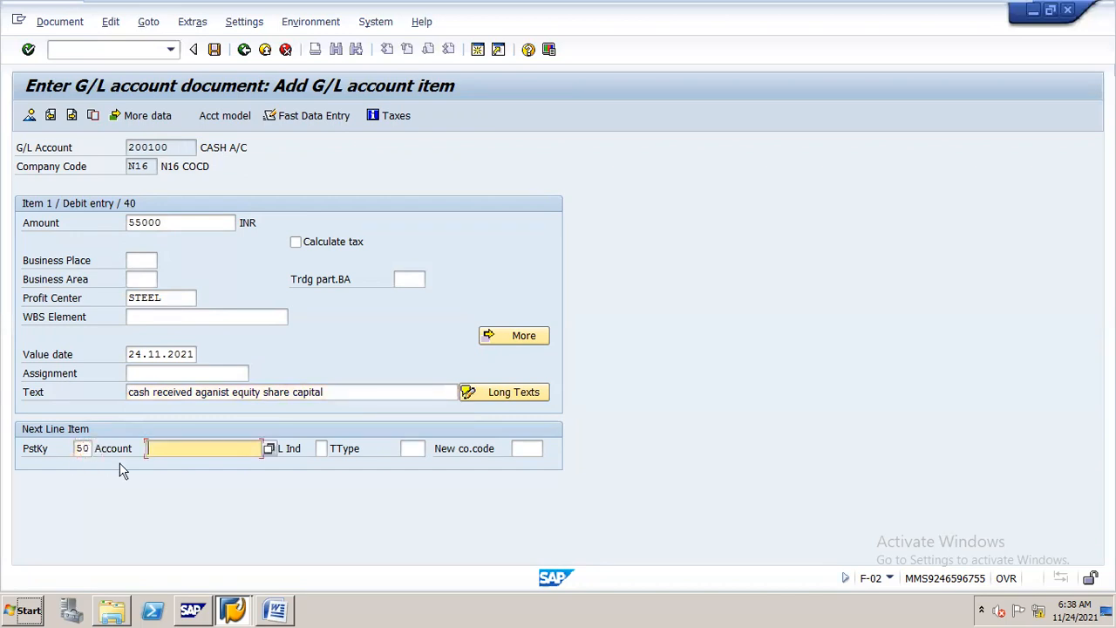
{"action": "left_click", "coordinate": [270, 449]}
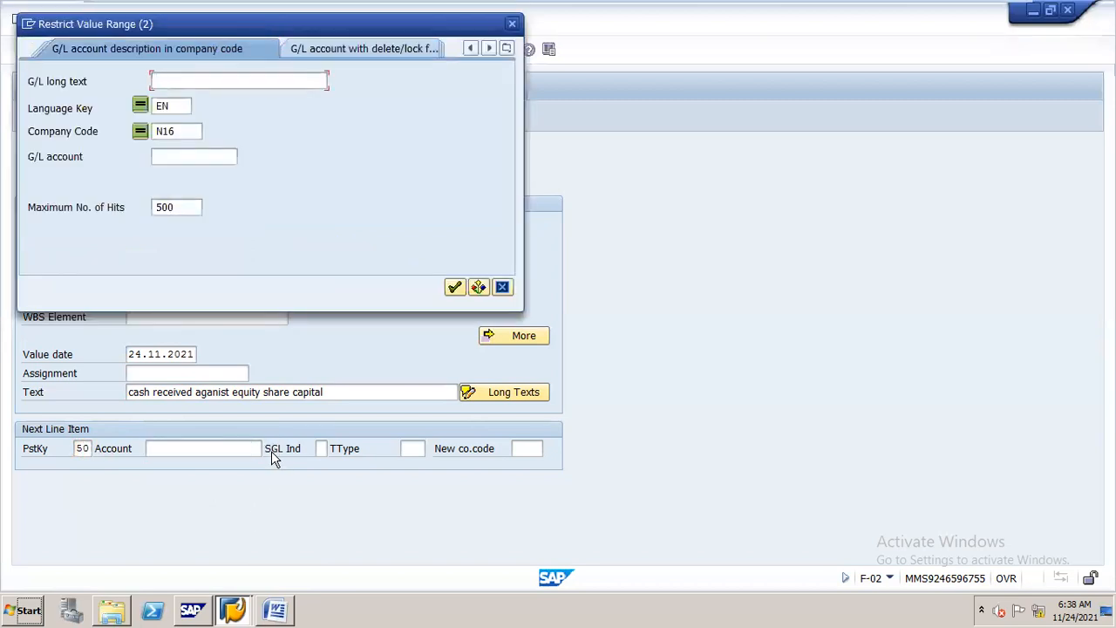
{"action": "key", "text": "Return"}
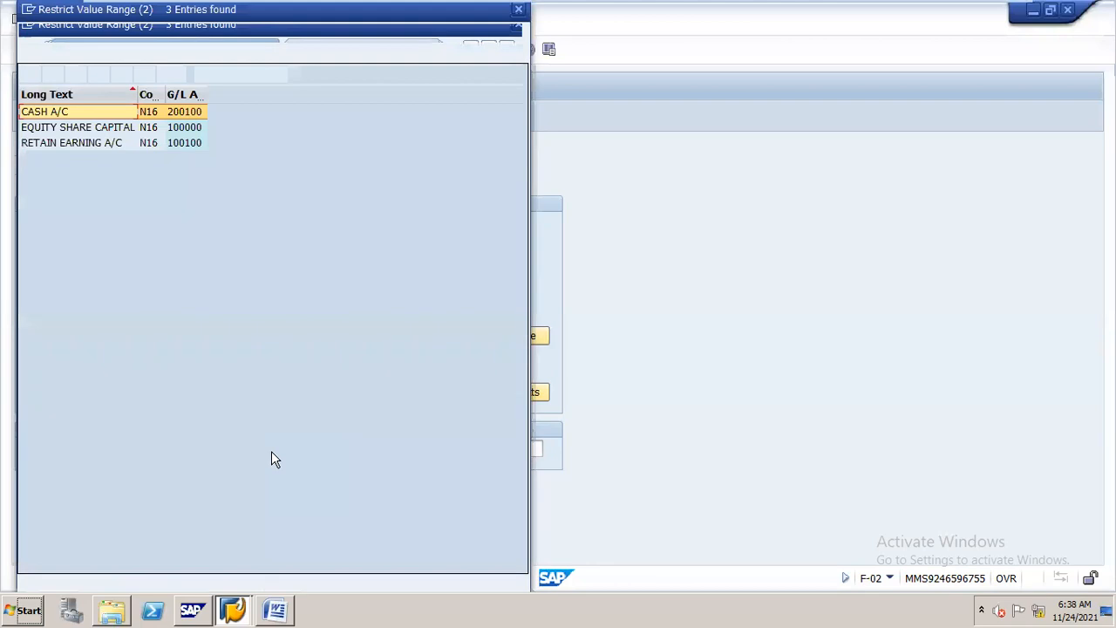
{"action": "double_click", "coordinate": [186, 131]}
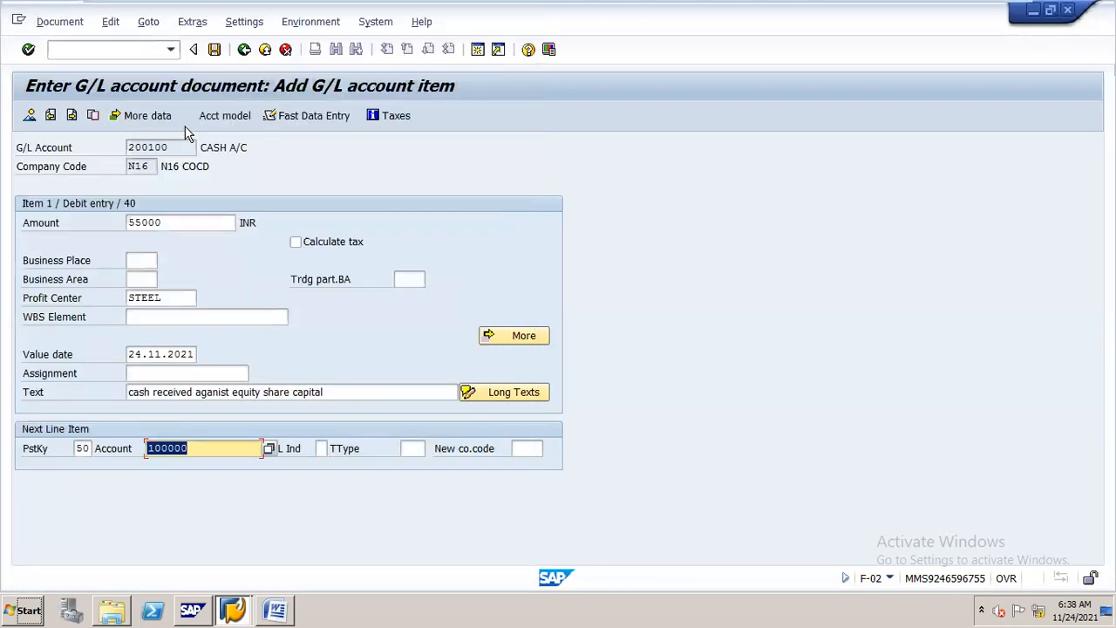
{"action": "key", "text": "Return"}
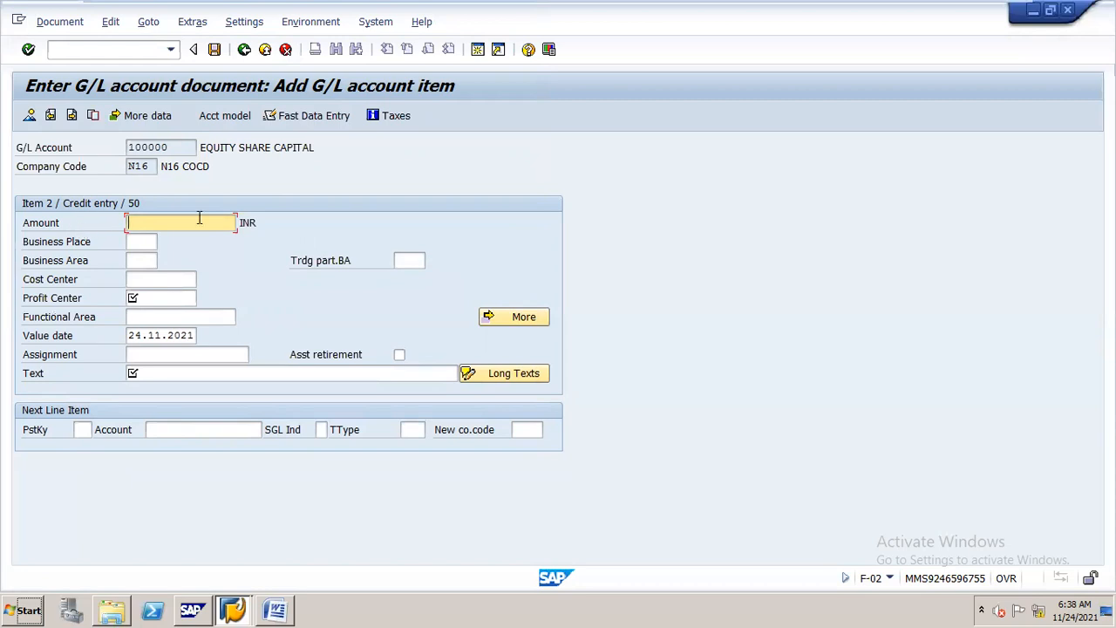
- Complete the equity share capital credit item with amount *, profit center STEEL and text + to carry over the debit item's values
{"action": "type", "text": "*"}
{"action": "left_click", "coordinate": [159, 298]}
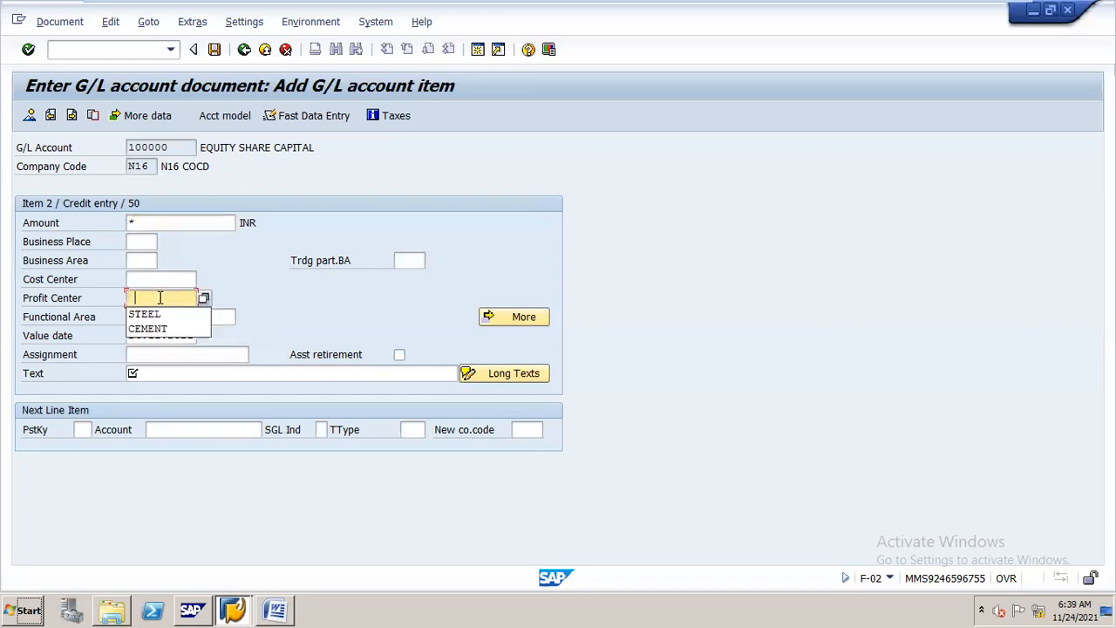
{"action": "key", "text": "Down"}
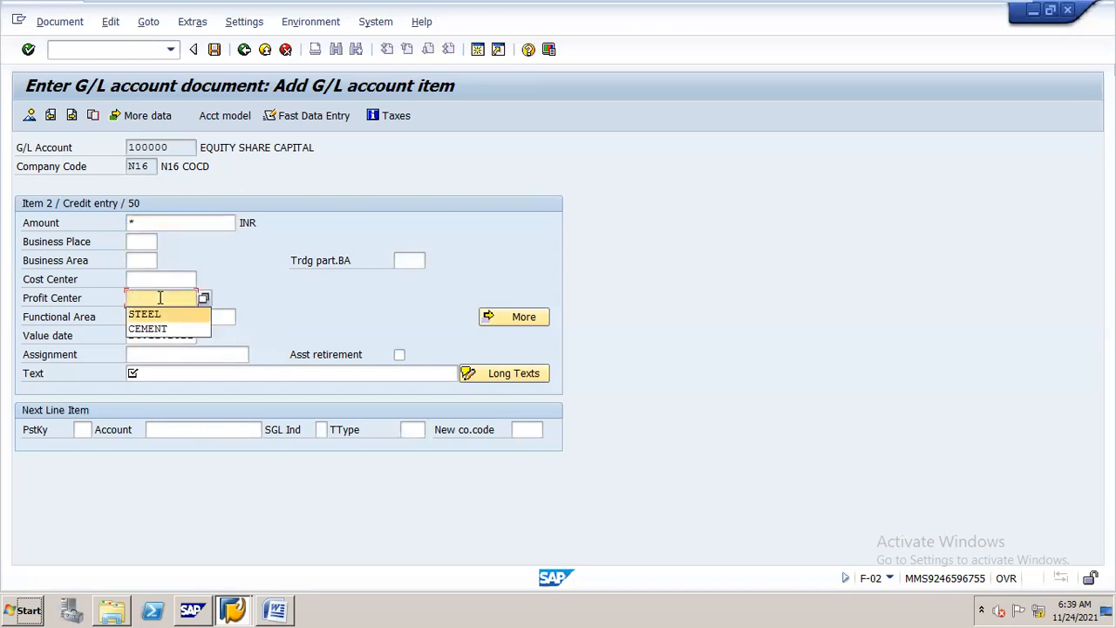
{"action": "key", "text": "Return"}
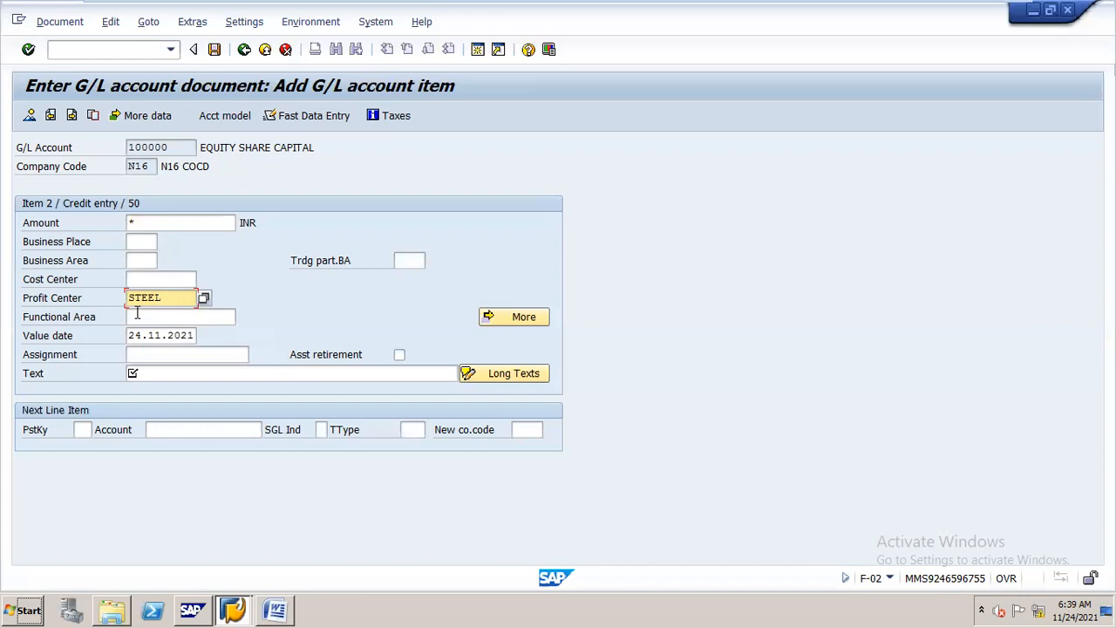
{"action": "left_click", "coordinate": [133, 220]}
{"action": "type", "text": "*"}
{"action": "left_click", "coordinate": [137, 372]}
{"action": "type", "text": "+"}
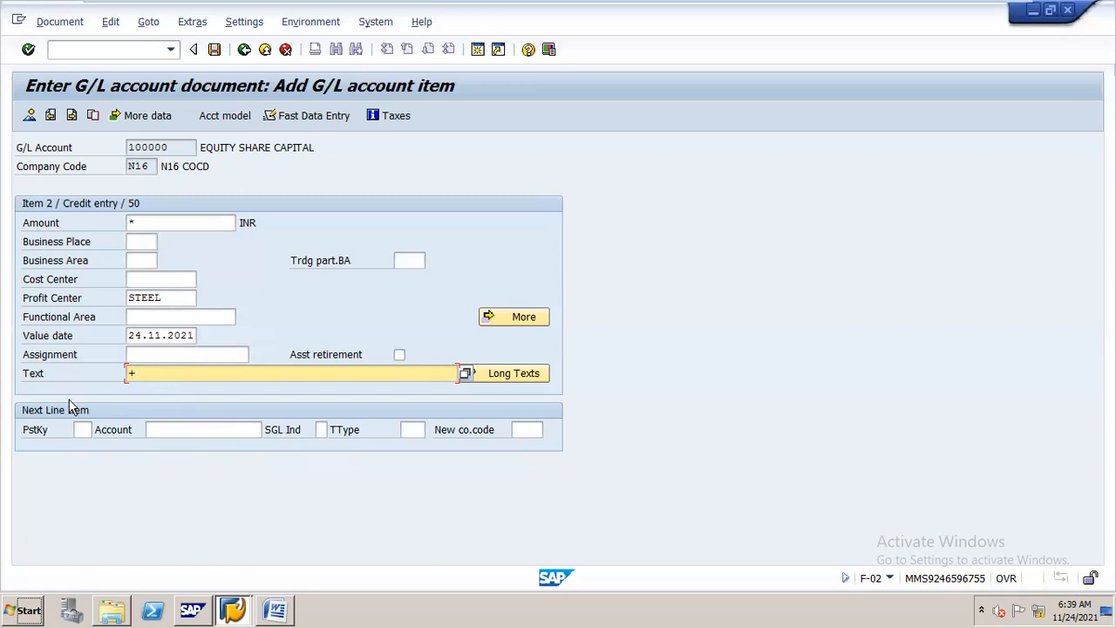
{"action": "key", "text": "Return"}
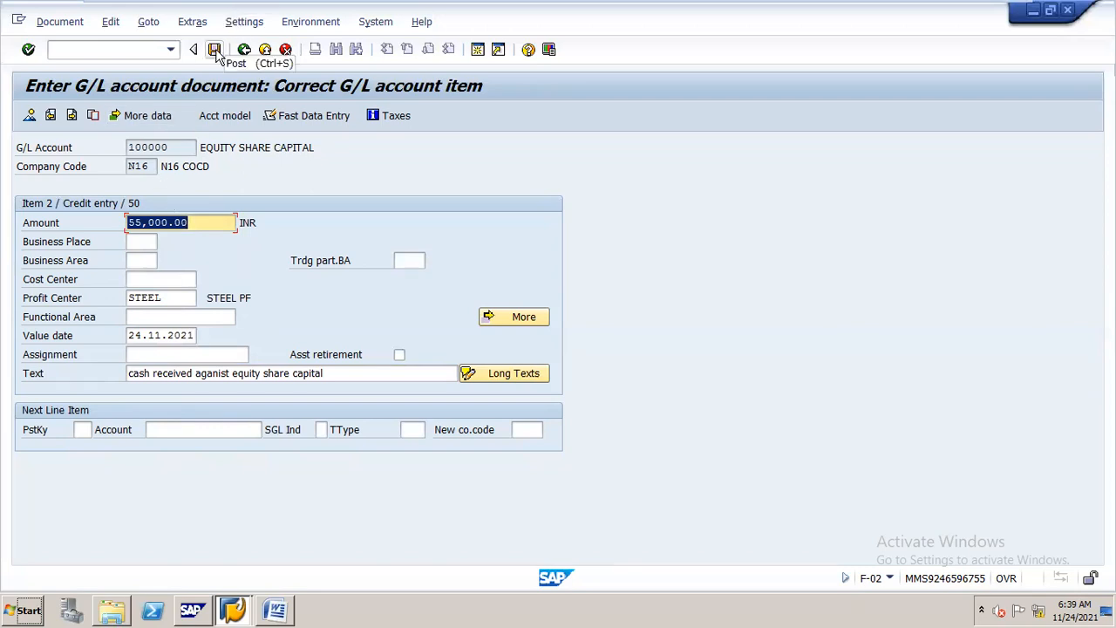
- Simulate the document, inspect its CASH A/C line item, and post the document
{"action": "left_click", "coordinate": [60, 21]}
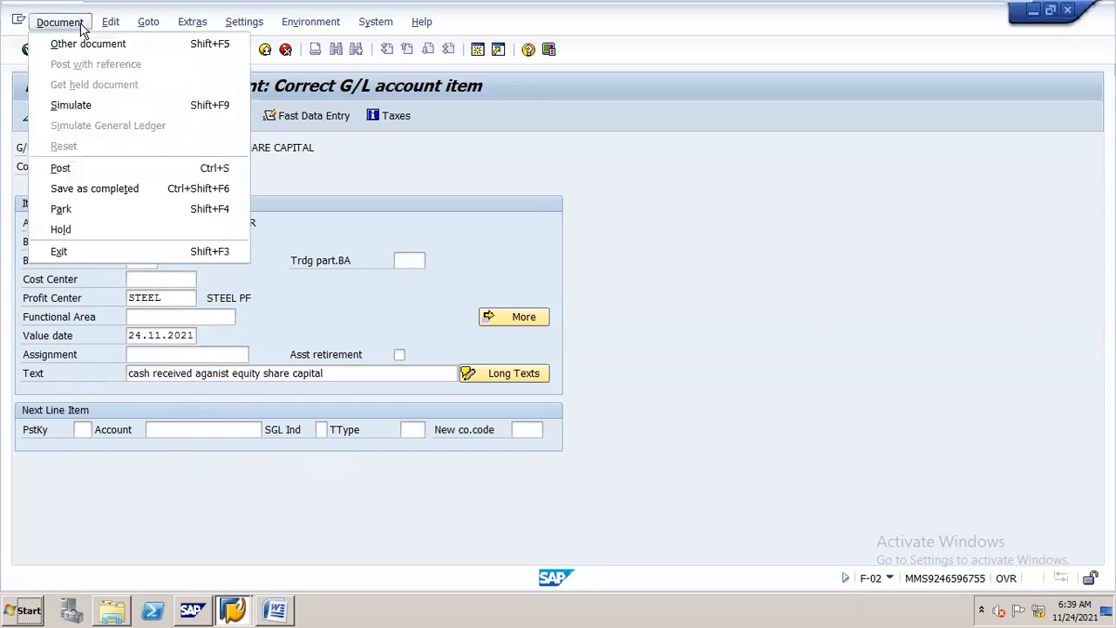
{"action": "left_click", "coordinate": [136, 104]}
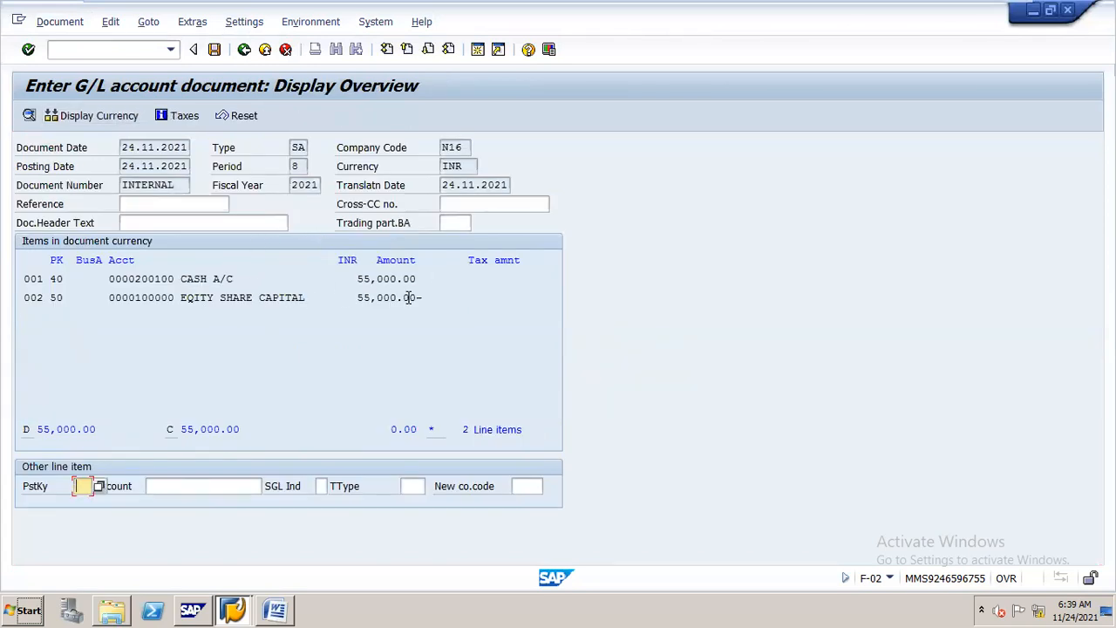
{"action": "double_click", "coordinate": [203, 279]}
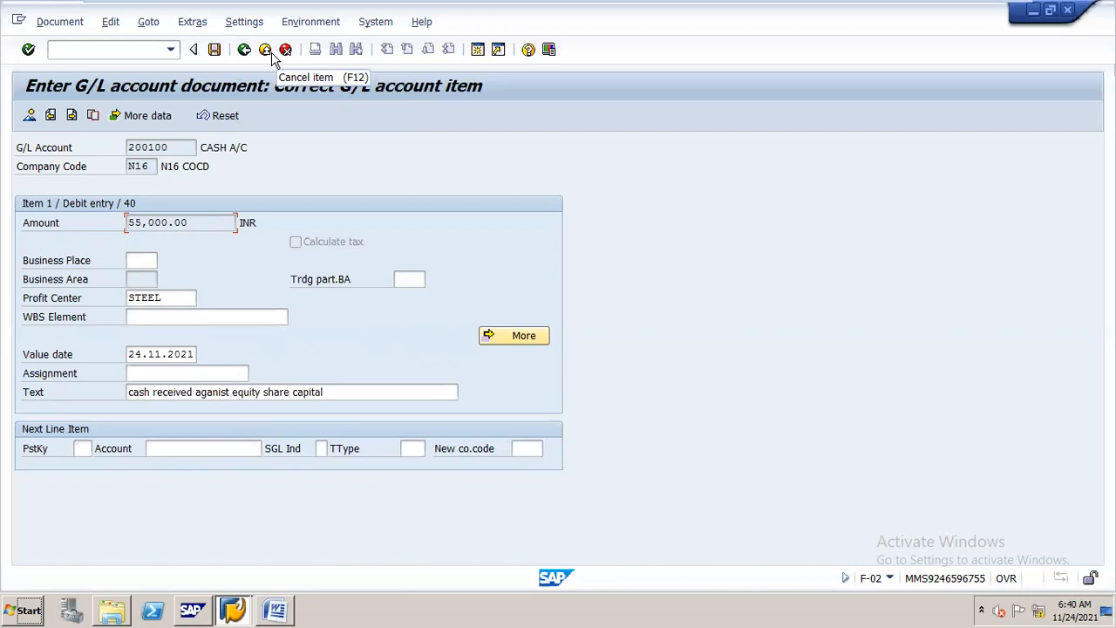
{"action": "left_click", "coordinate": [244, 51]}
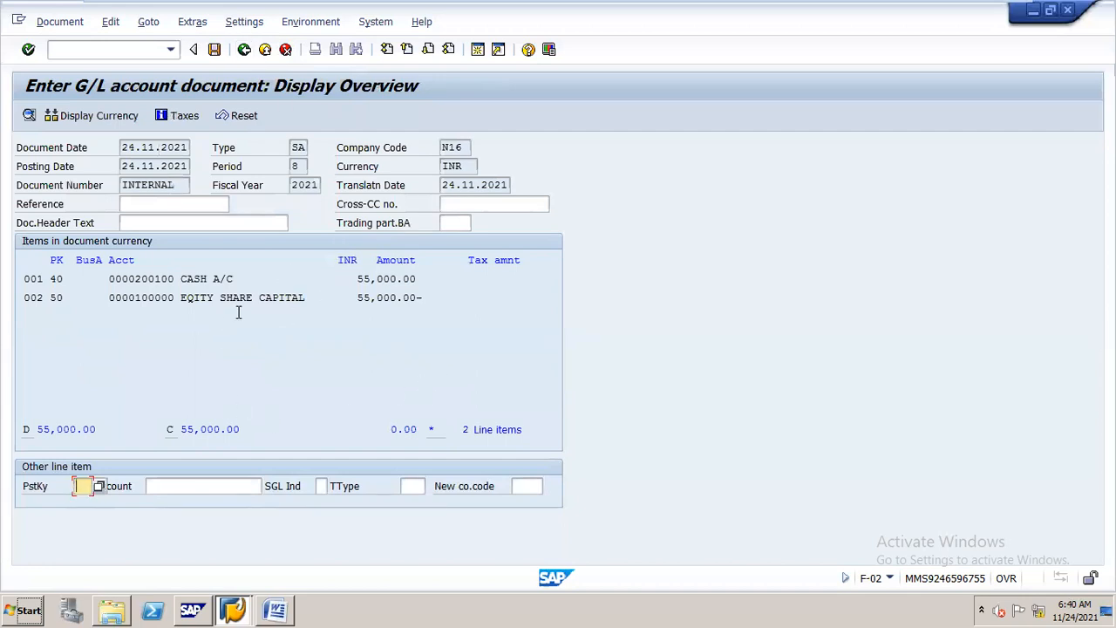
{"action": "left_click", "coordinate": [214, 50]}
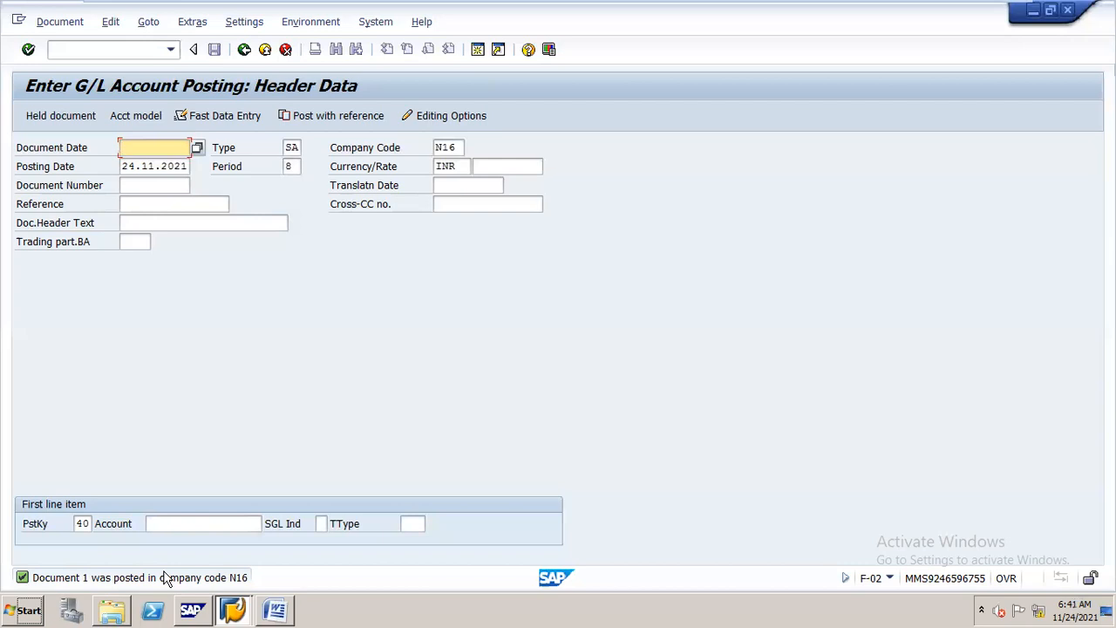
- Go to transaction FB03 and open the selection screen for the document list
{"action": "left_click", "coordinate": [137, 50]}
{"action": "type", "text": "/"}
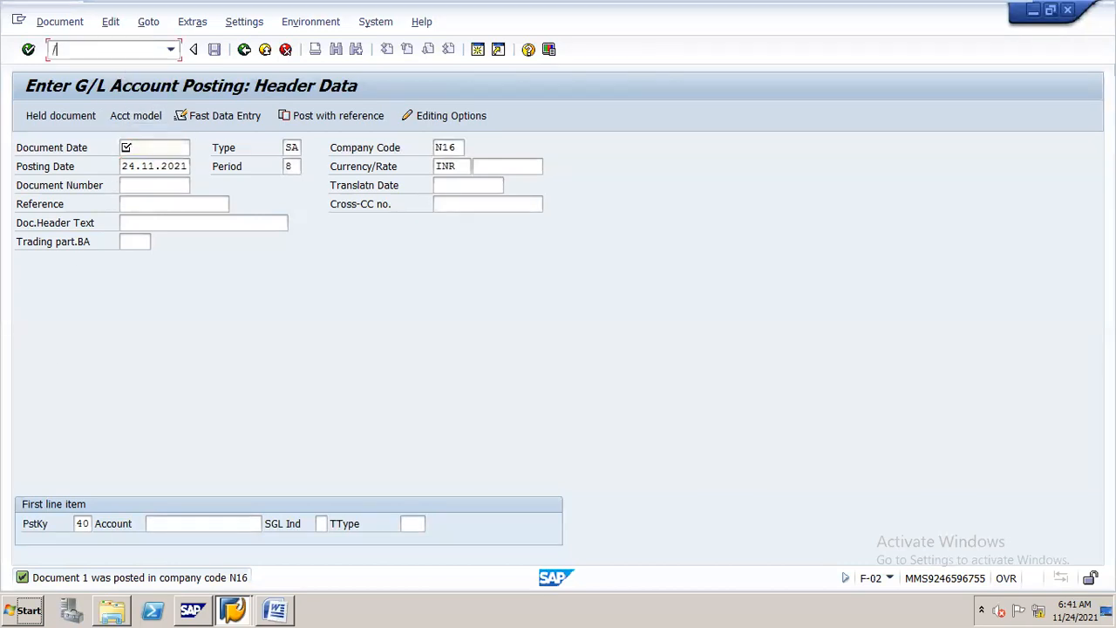
{"action": "type", "text": "nfb03"}
{"action": "key", "text": "Return"}
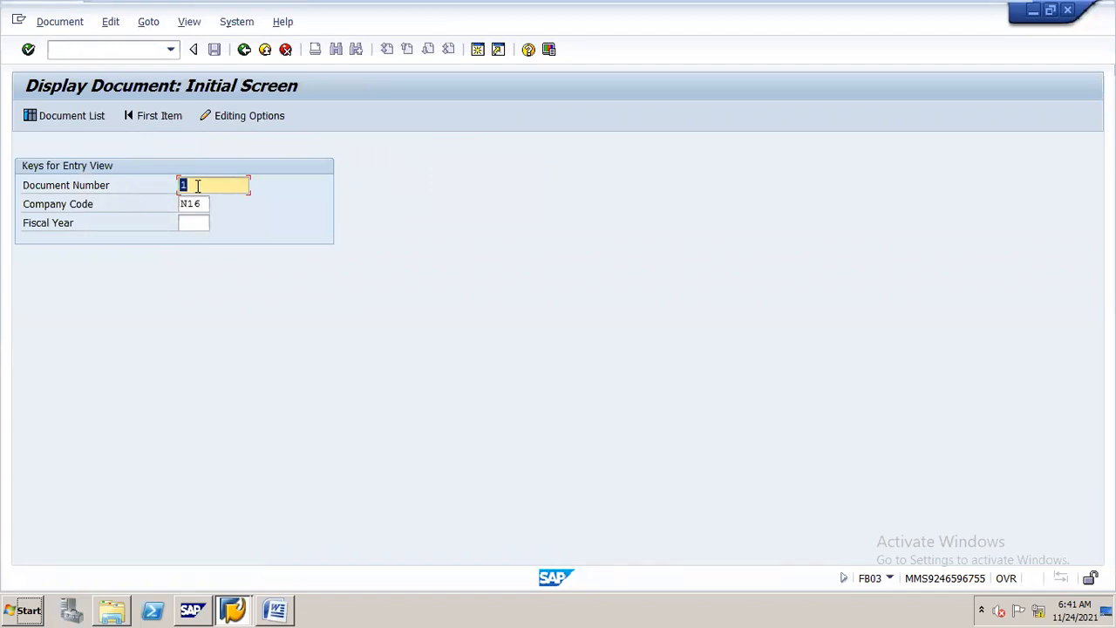
{"action": "left_click", "coordinate": [99, 118]}
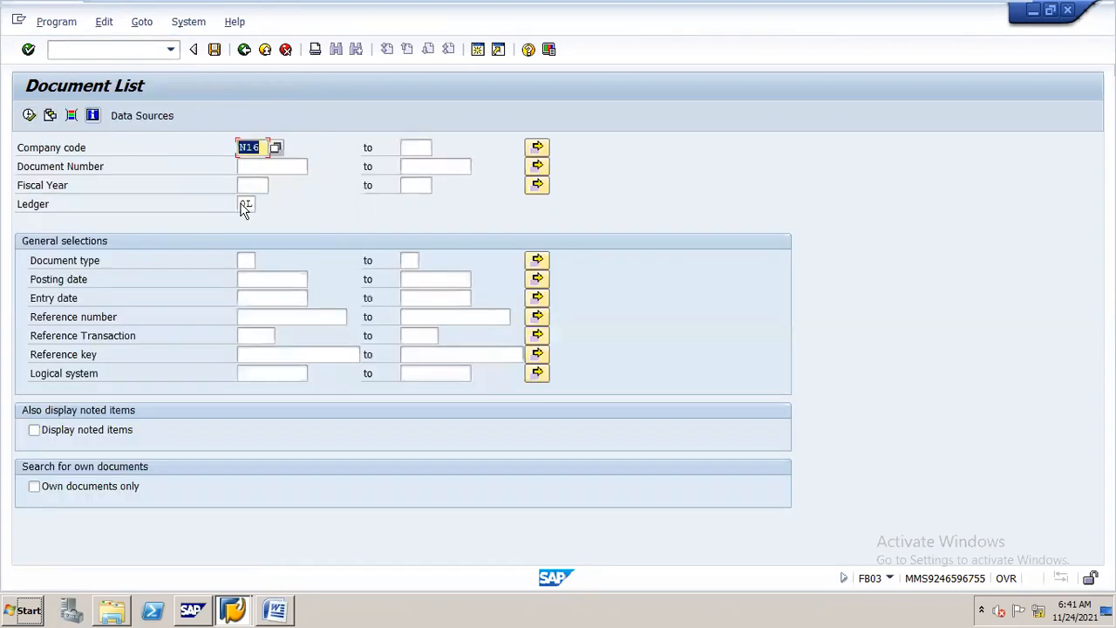
- List the documents of type SA for company code N16 and display the one dated 24.11.2021
{"action": "left_click", "coordinate": [253, 259]}
{"action": "type", "text": "sa"}
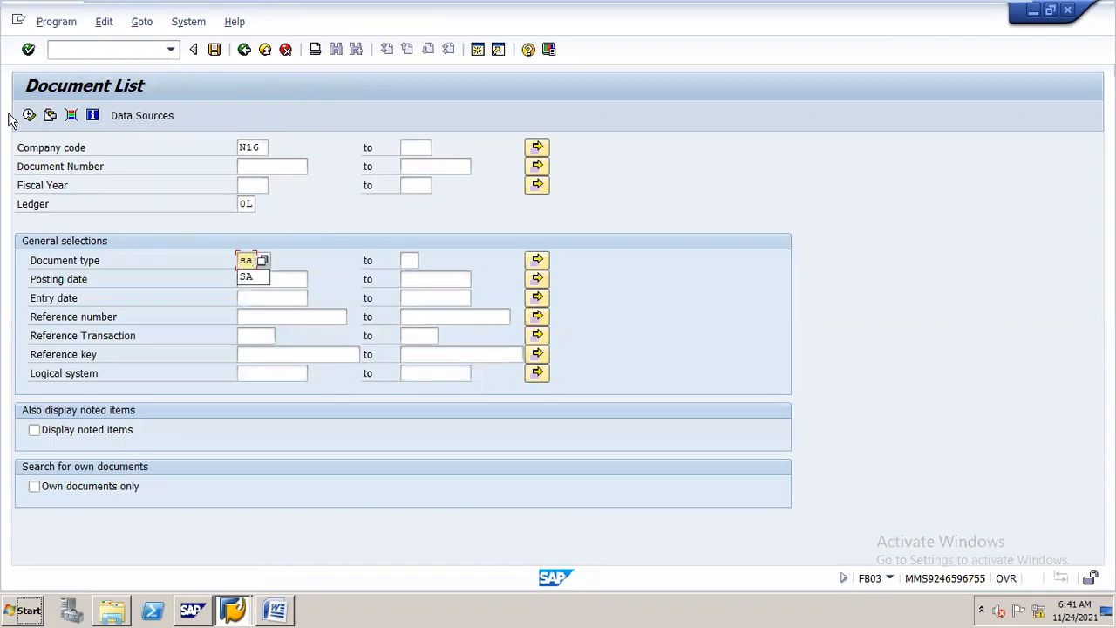
{"action": "left_click", "coordinate": [29, 115]}
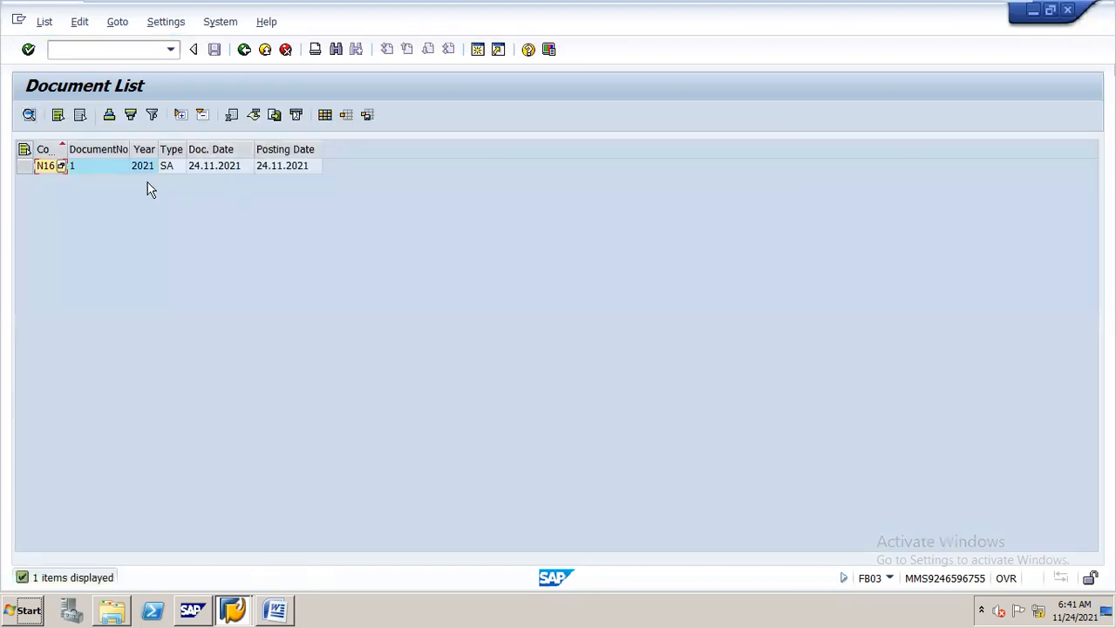
{"action": "double_click", "coordinate": [223, 168]}
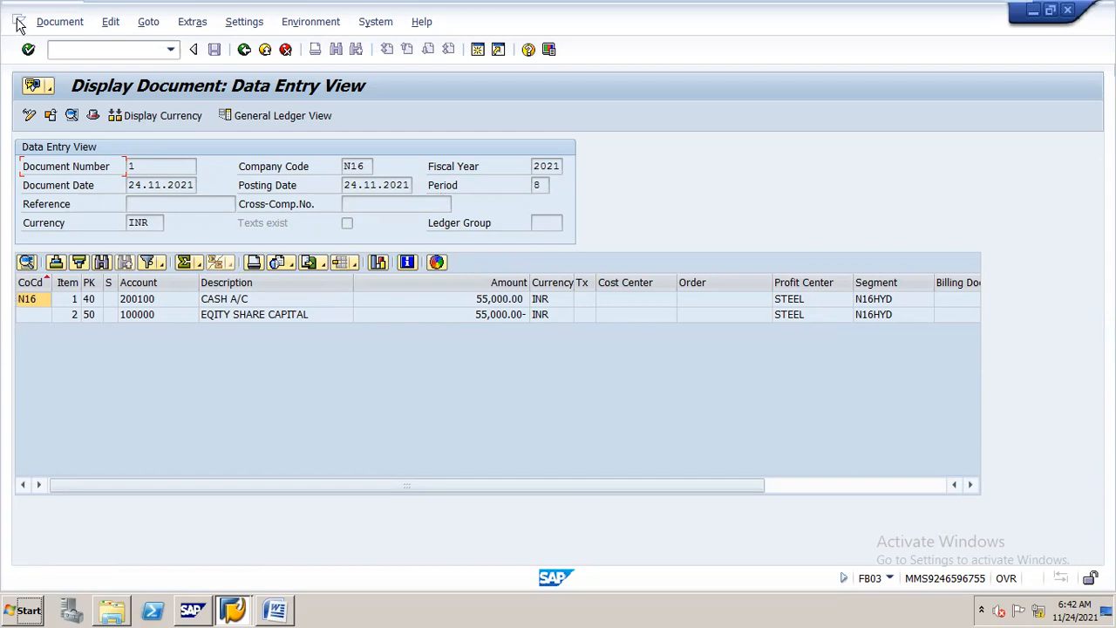
- Display the CASH A/C balance in transaction FAGLB03 for company code N16, fiscal year 2021, and open the line items behind period 8
{"action": "type", "text": "/nfaglb03"}
{"action": "key", "text": "Return"}
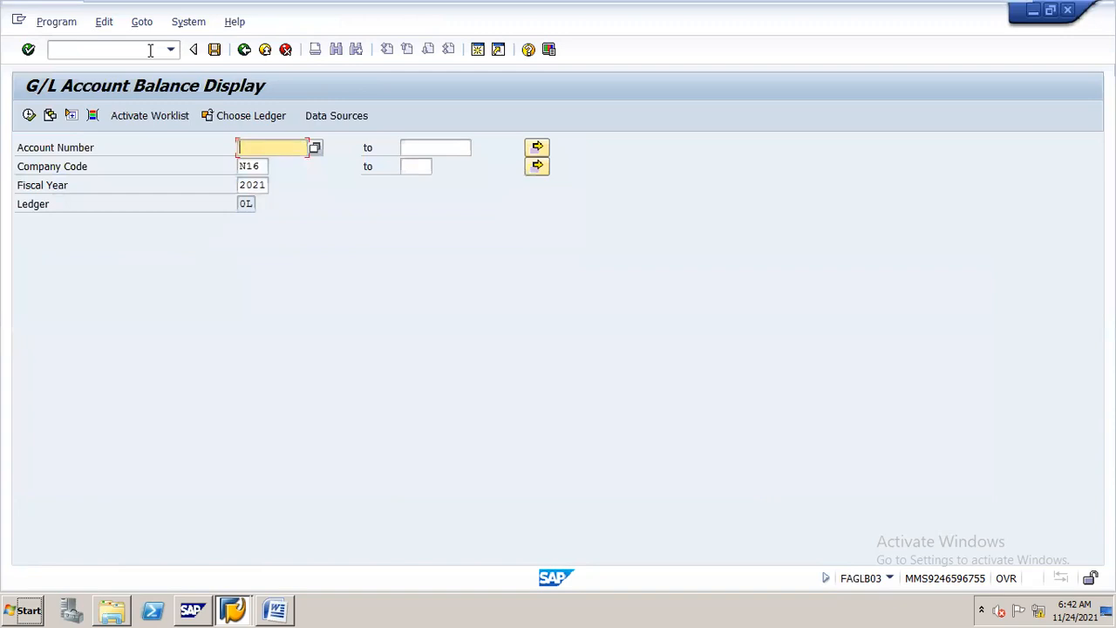
{"action": "type", "text": "2"}
{"action": "type", "text": "100"}
{"action": "left_click", "coordinate": [29, 118]}
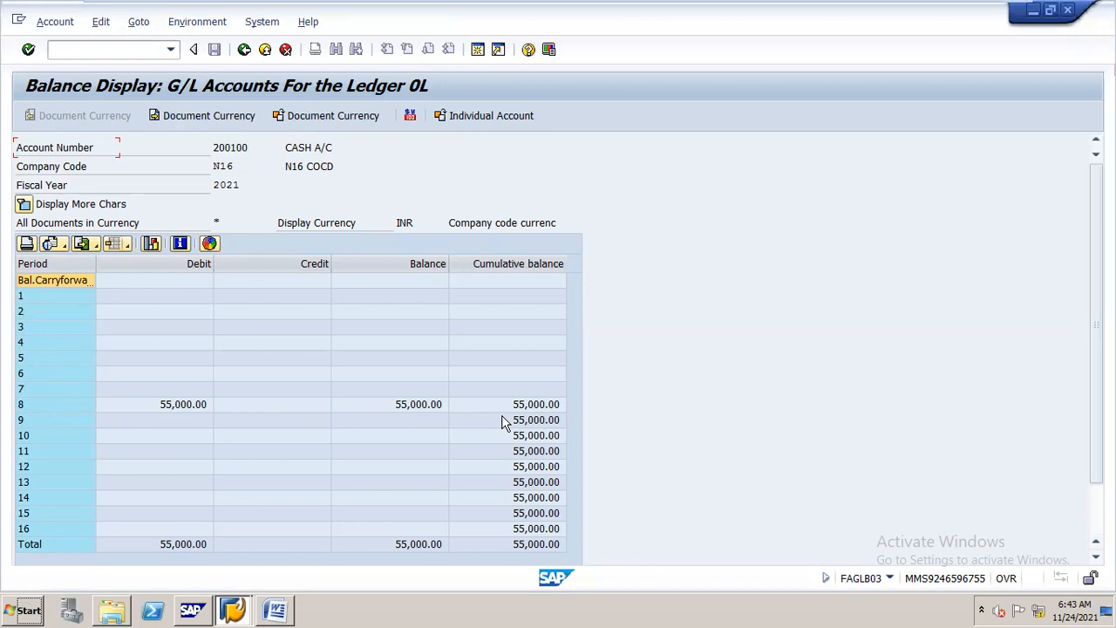
{"action": "double_click", "coordinate": [542, 405]}
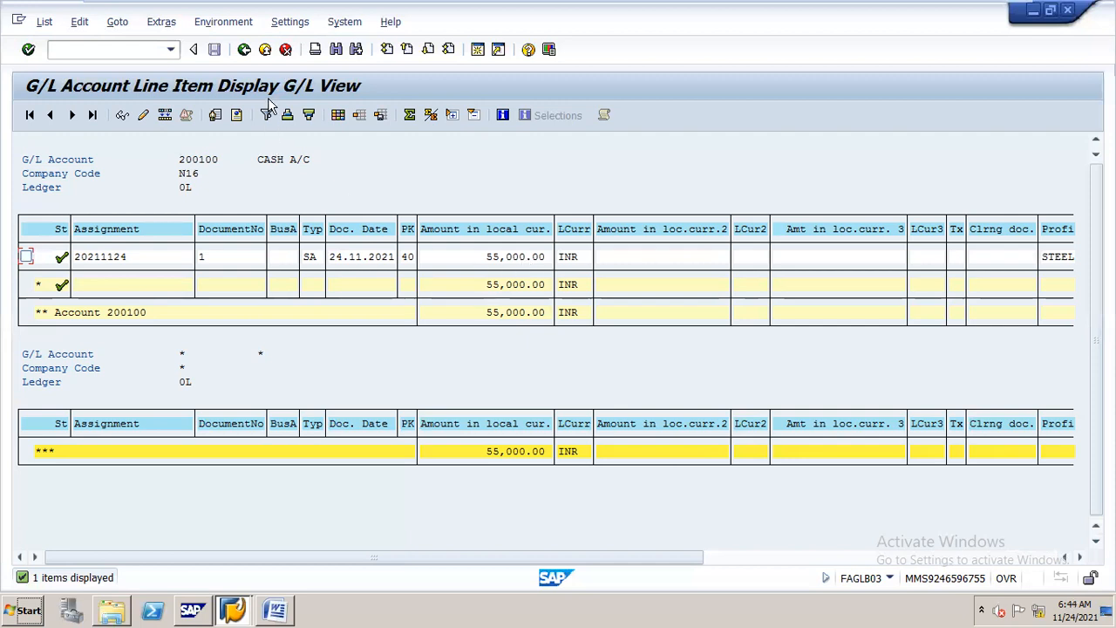
- Display the G/L balance of the equity share capital account and open the line items behind its period 8 balance
{"action": "left_click", "coordinate": [244, 51]}
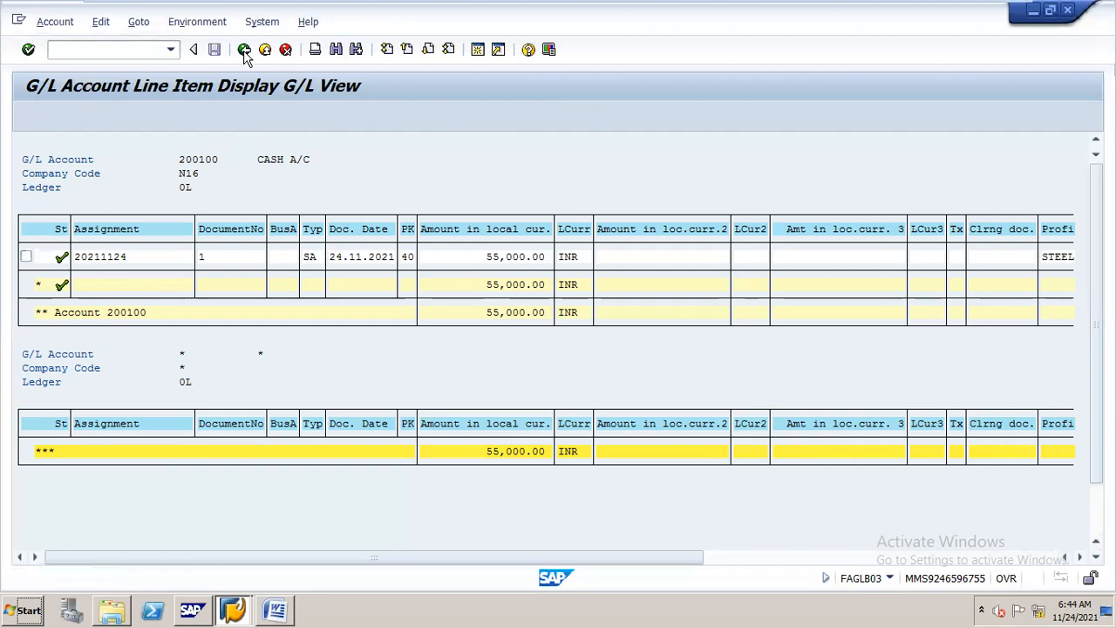
{"action": "left_click", "coordinate": [244, 51]}
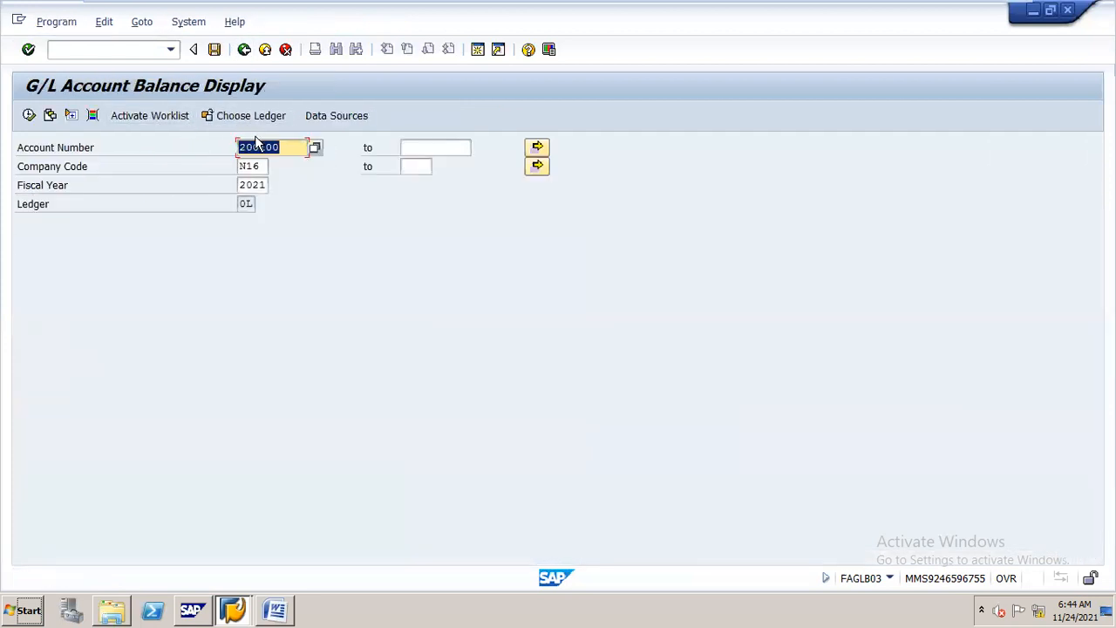
{"action": "type", "text": "100000"}
{"action": "left_click", "coordinate": [28, 116]}
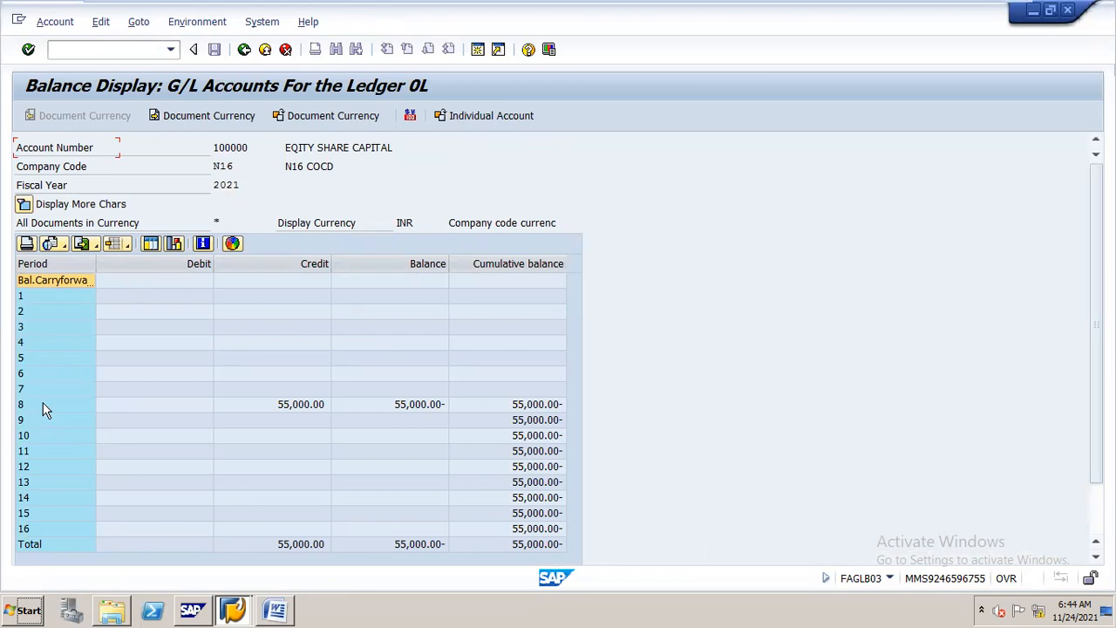
{"action": "double_click", "coordinate": [536, 406]}
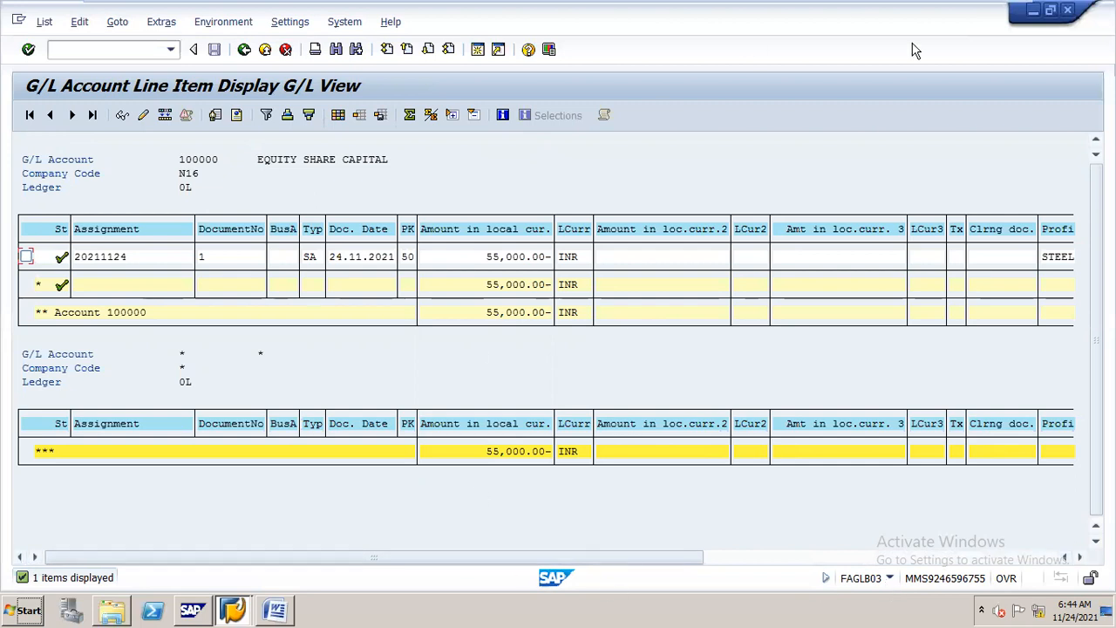
- Minimize SAP and open the Word document "month ending provisions" from the MY FI CLASS folder on the desktop
{"action": "left_click", "coordinate": [1034, 12]}
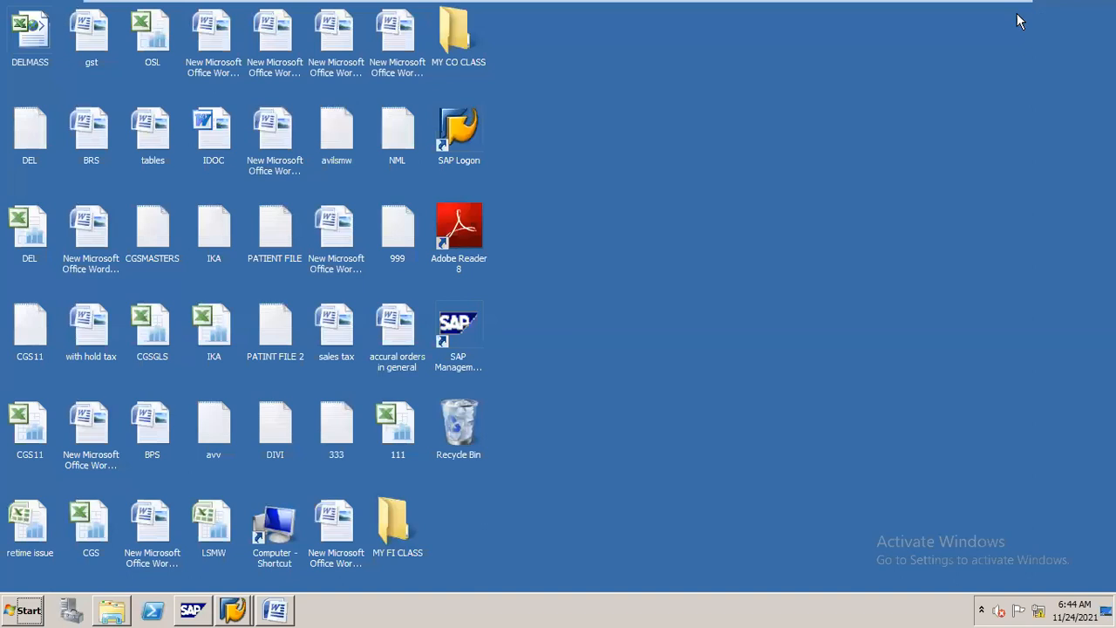
{"action": "double_click", "coordinate": [406, 518]}
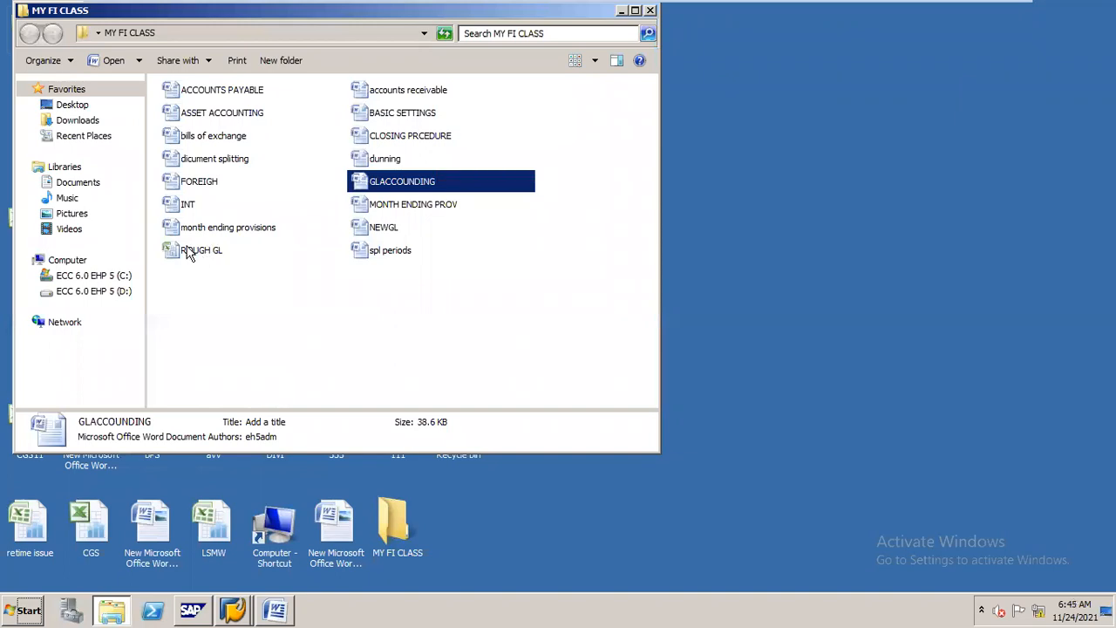
{"action": "left_click", "coordinate": [209, 226]}
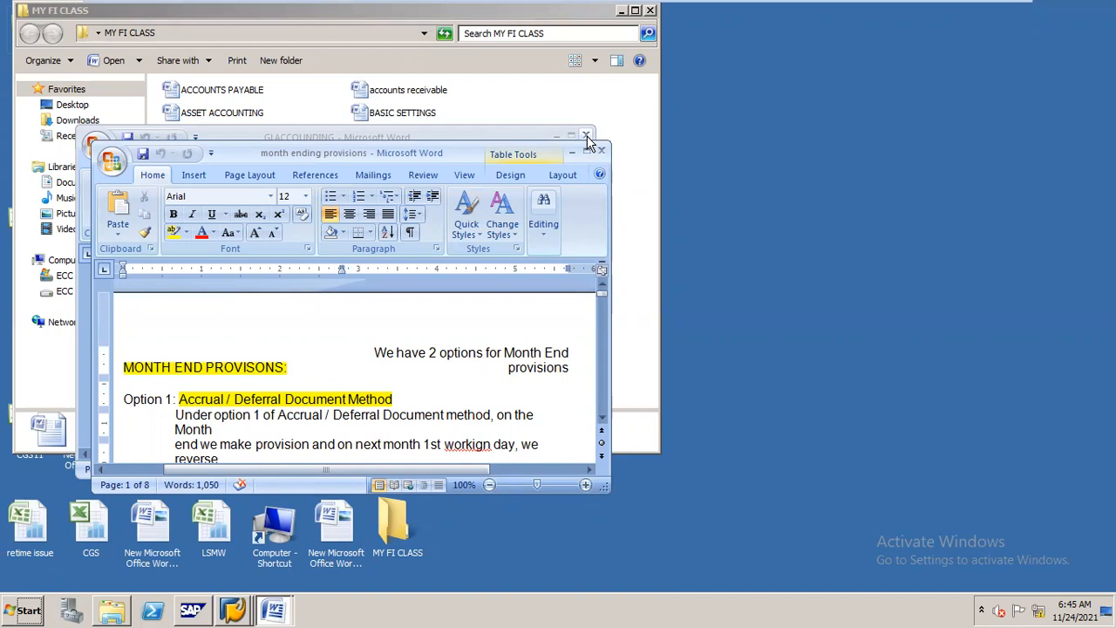
- Close the GLACCOUNDING document and the MY FI CLASS folder, and maximize the month ending provisions document
{"action": "left_click", "coordinate": [587, 137]}
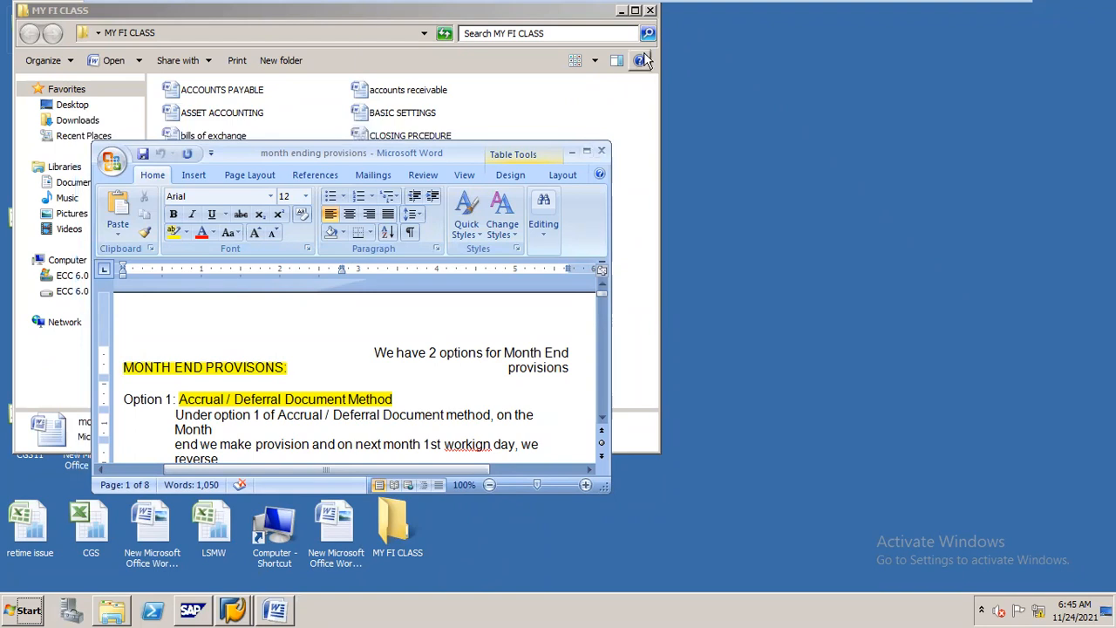
{"action": "left_click", "coordinate": [651, 13]}
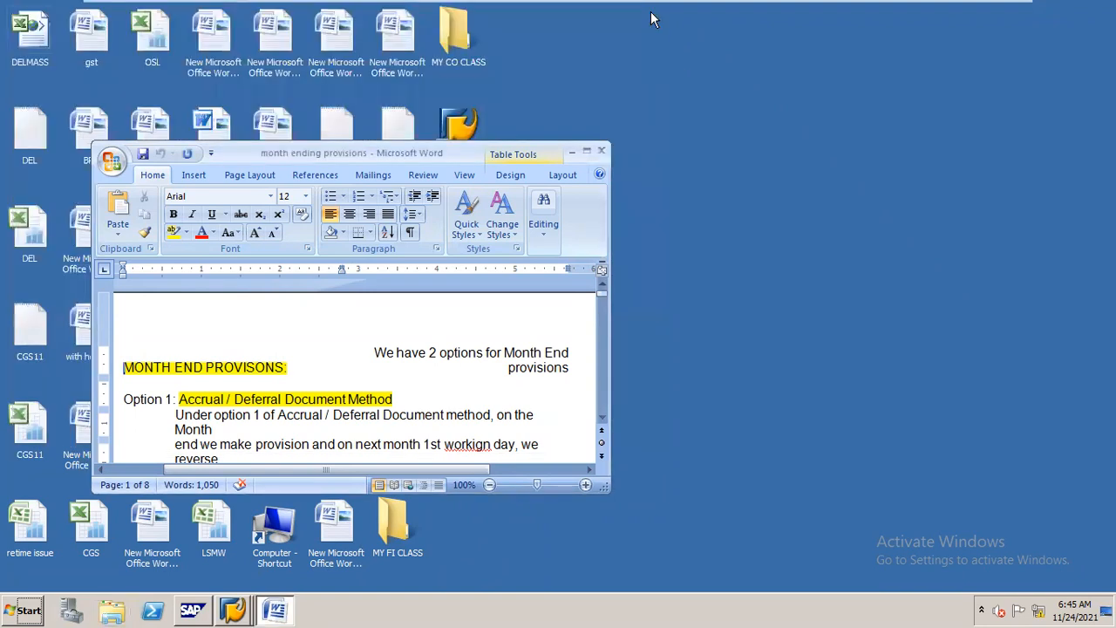
{"action": "left_click", "coordinate": [587, 152]}
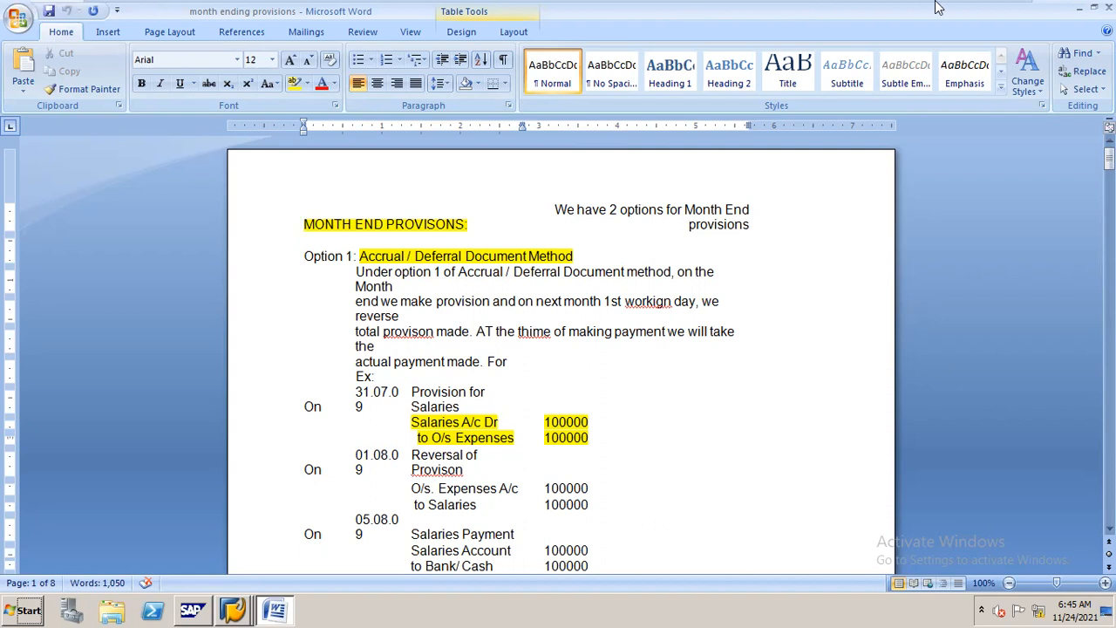
{"action": "left_click", "coordinate": [969, 12]}
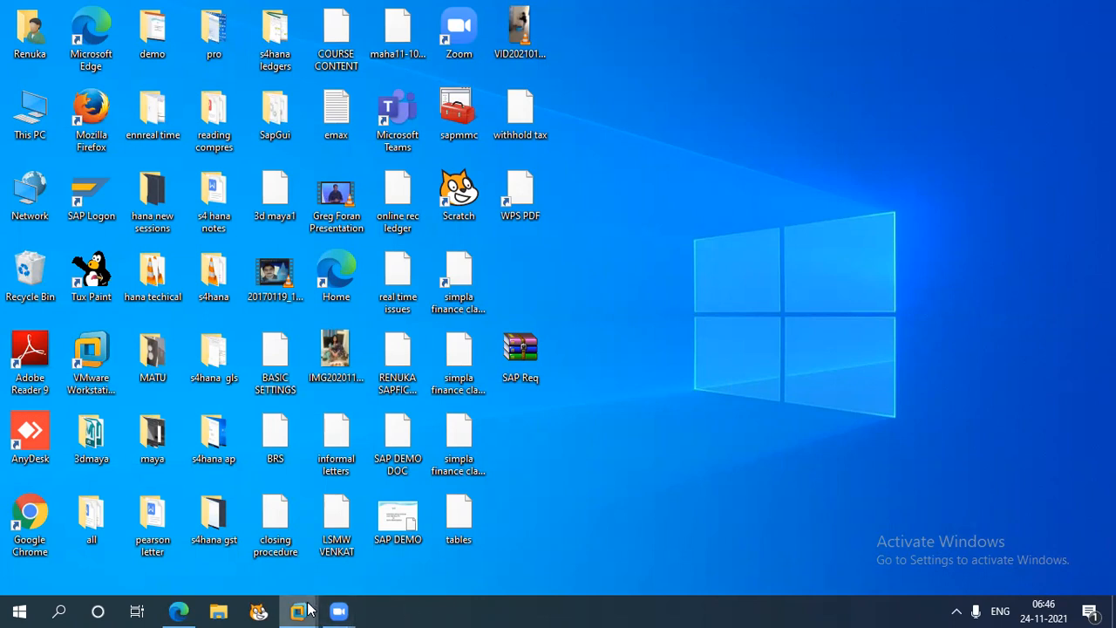
{"action": "mouse_move", "coordinate": [307, 610]}
{"action": "left_click", "coordinate": [413, 513]}
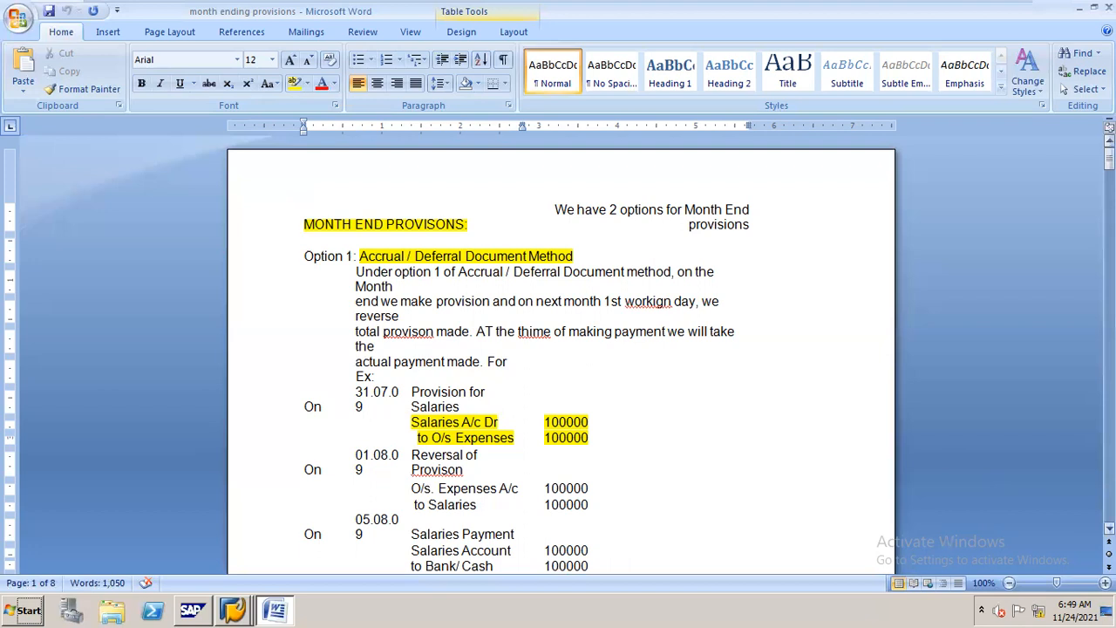
- Review the two month-end provision options in the Word document and start Microsoft Office Excel 2007 with a blank workbook
{"action": "scroll", "coordinate": [561, 349], "scroll_direction": "down", "scroll_amount": 4}
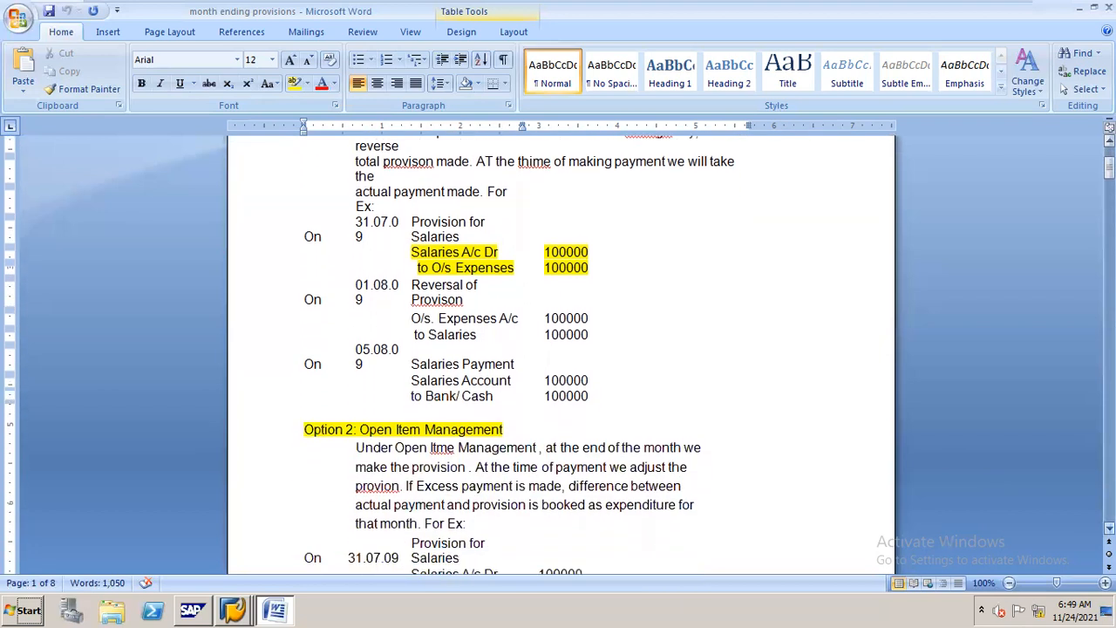
{"action": "scroll", "coordinate": [561, 349], "scroll_direction": "down", "scroll_amount": 3}
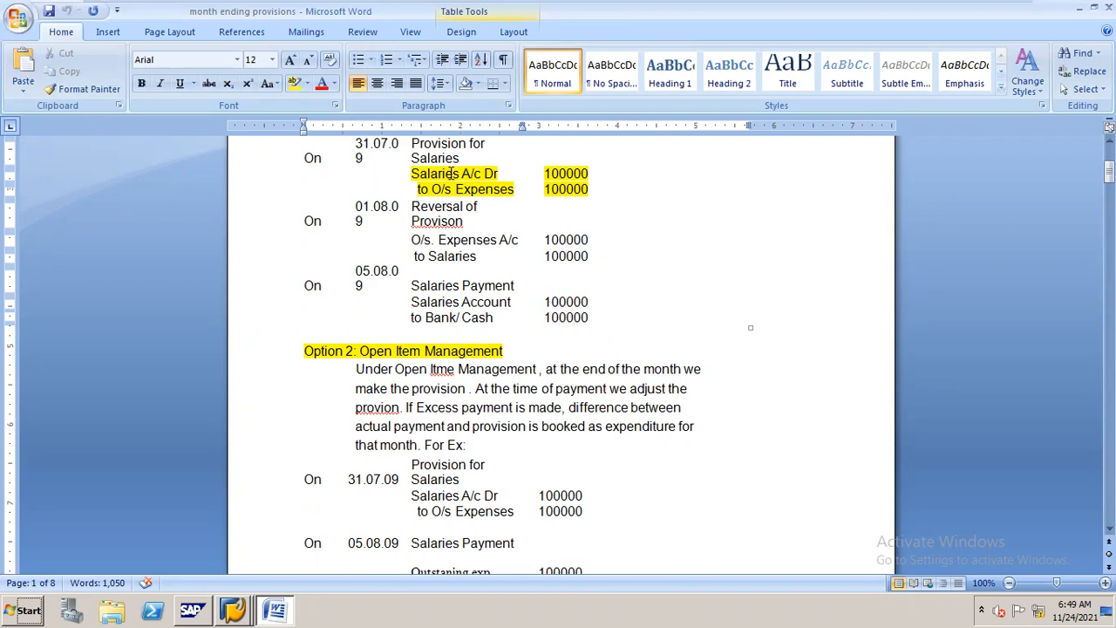
{"action": "left_click", "coordinate": [29, 600]}
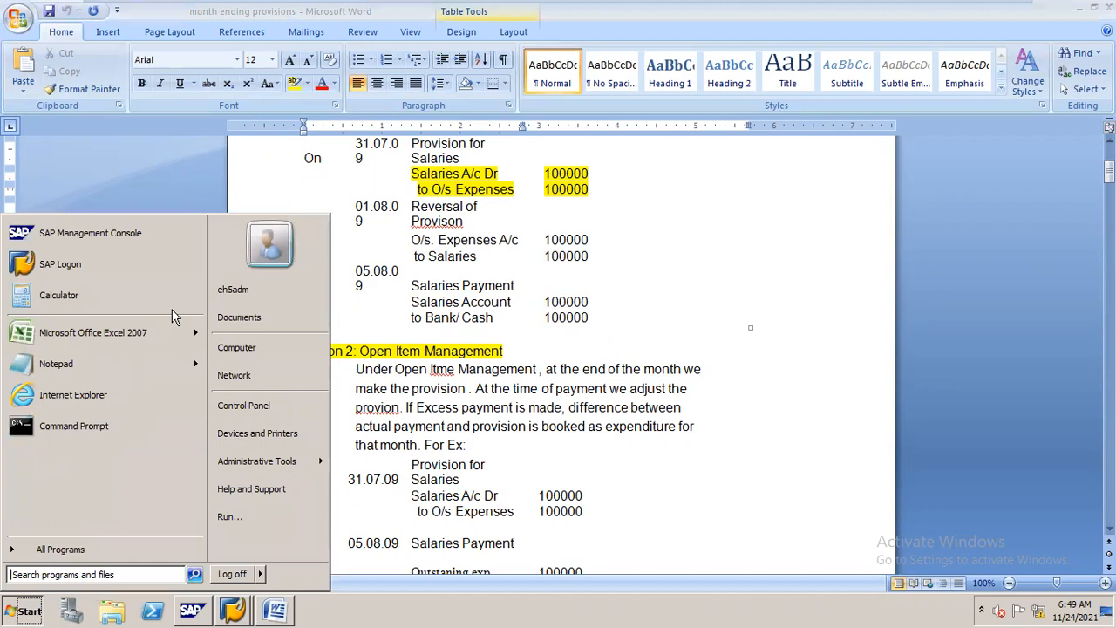
{"action": "left_click", "coordinate": [118, 337]}
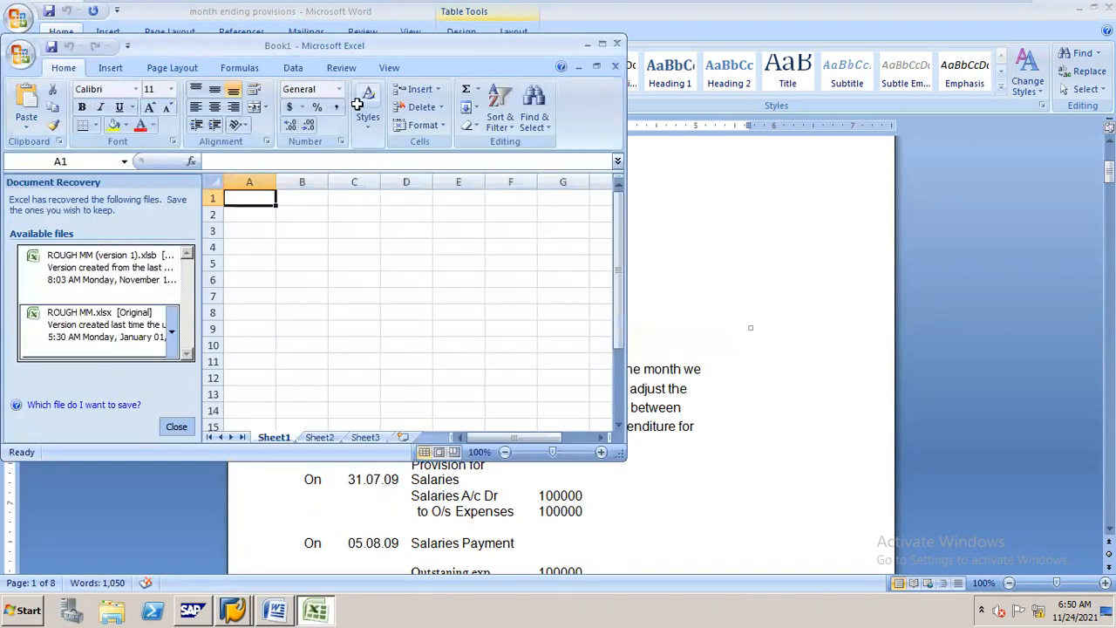
- Maximize the Excel workbook and lay out a ledger heading with "dr" in E8, "salaries a/c" in G8 and "CR" in I8
{"action": "left_click", "coordinate": [601, 43]}
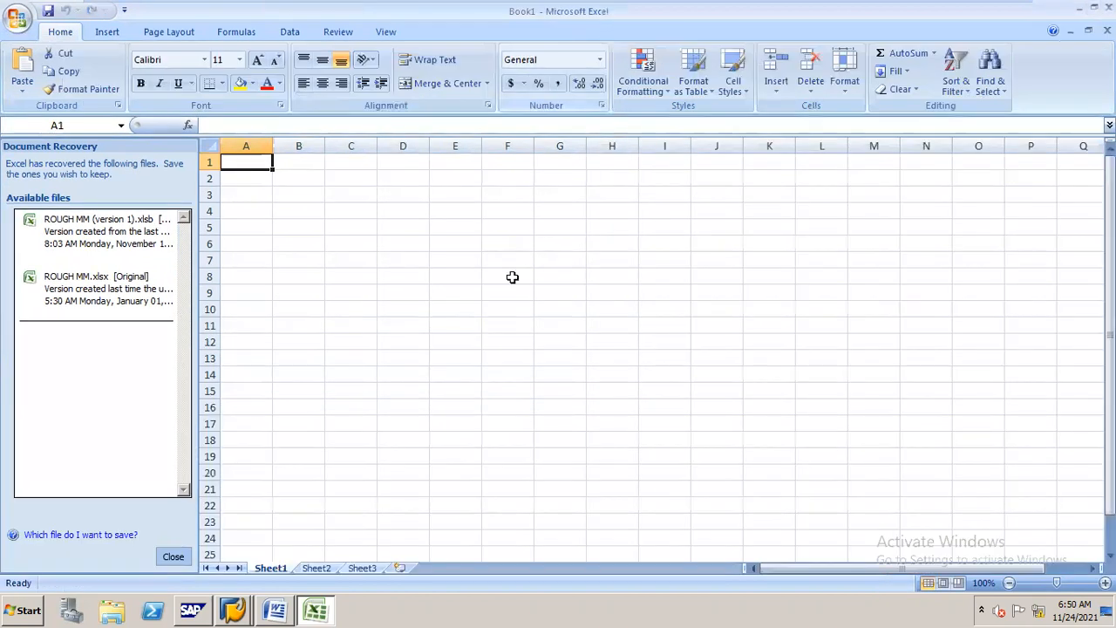
{"action": "left_click", "coordinate": [564, 273]}
{"action": "type", "text": "salarie"}
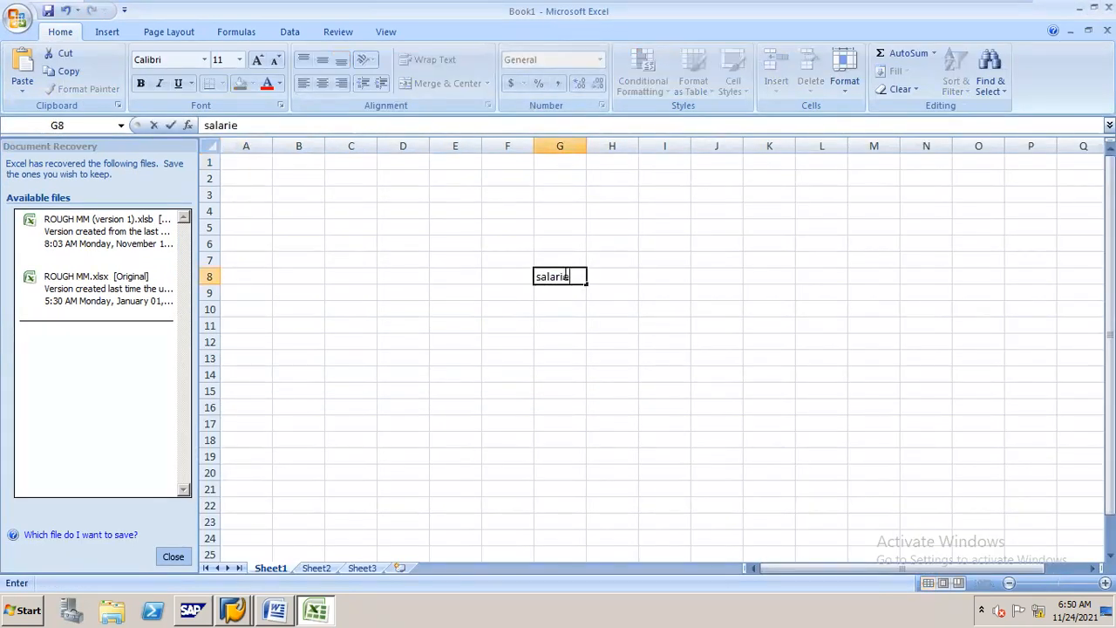
{"action": "type", "text": "s a/c"}
{"action": "left_click", "coordinate": [453, 277]}
{"action": "type", "text": "dr"}
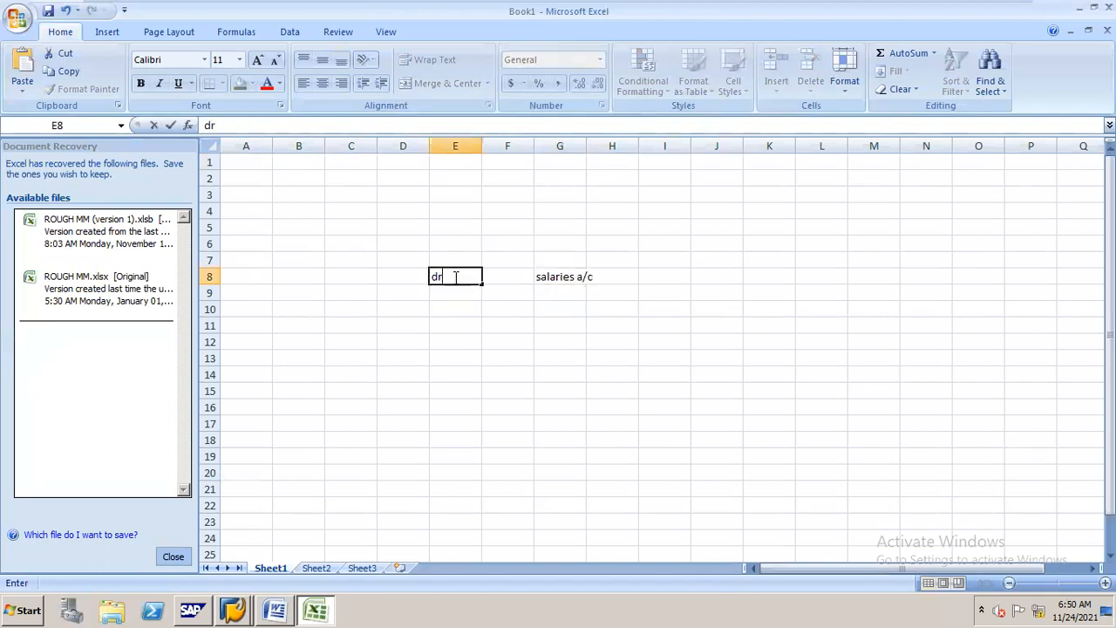
{"action": "key", "text": "Right"}
{"action": "key", "text": "Right"}
{"action": "key", "text": "Right"}
{"action": "key", "text": "Right"}
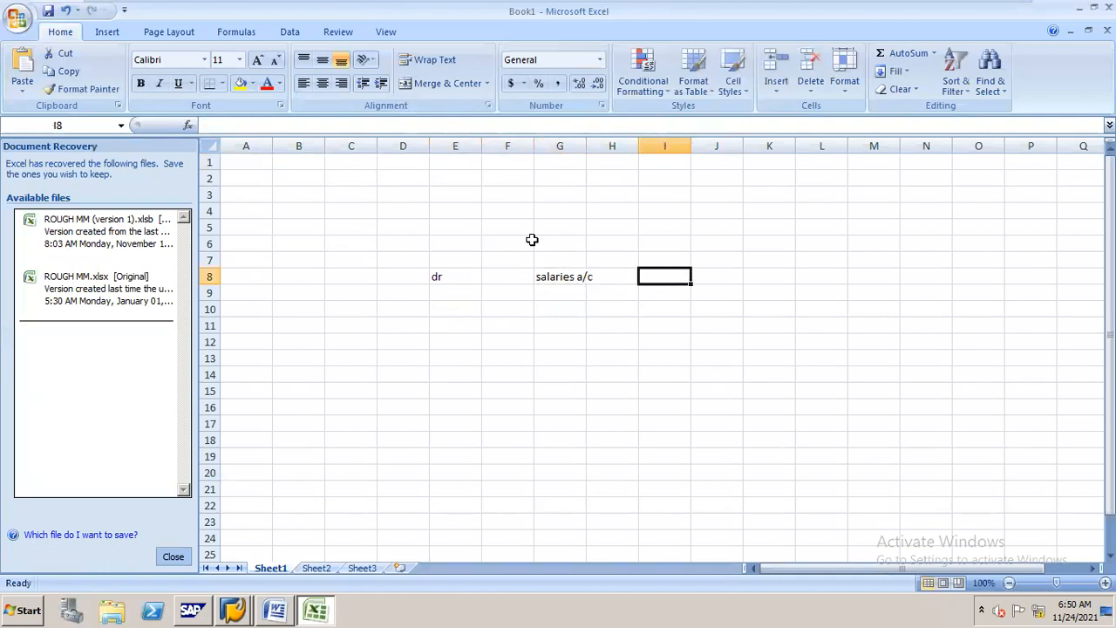
{"action": "type", "text": "CR"}
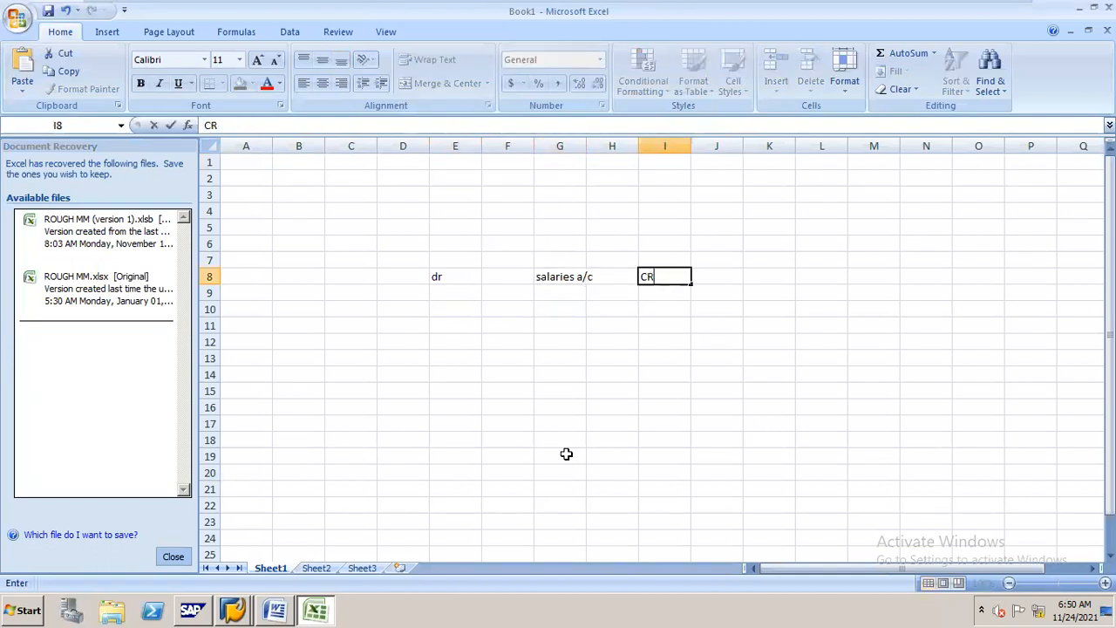
- Add a second ledger heading in row 18 with "DR" in E18, "OS" in G18 and "CR" in I18
{"action": "left_click", "coordinate": [565, 441]}
{"action": "type", "text": "OS"}
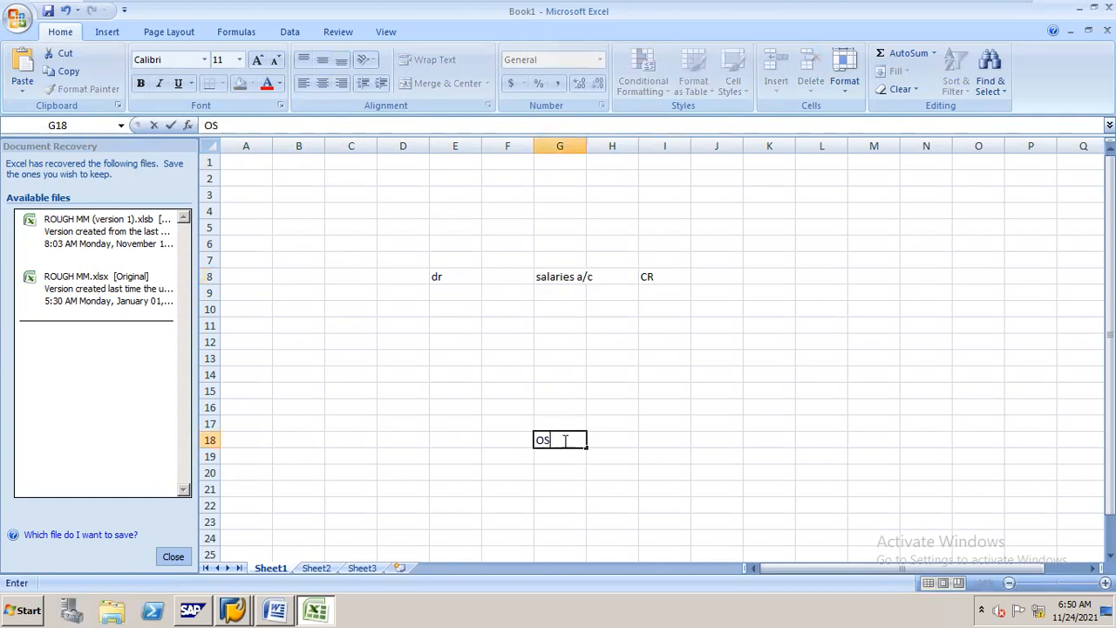
{"action": "left_click", "coordinate": [465, 441]}
{"action": "type", "text": "DR"}
{"action": "key", "text": "Tab"}
{"action": "key", "text": "Tab"}
{"action": "key", "text": "Tab"}
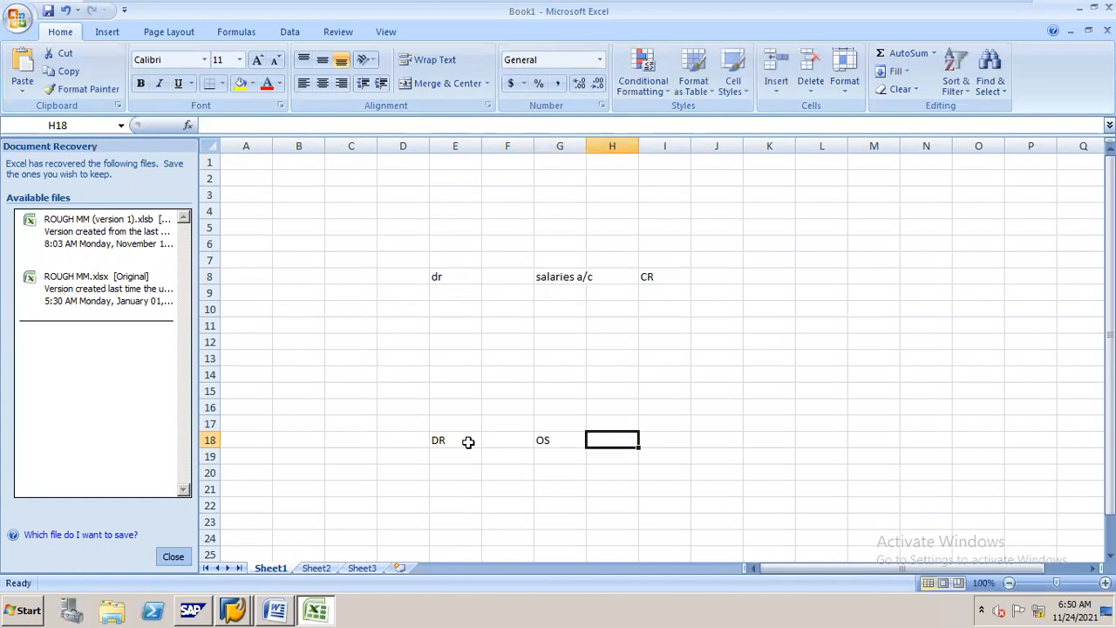
{"action": "key", "text": "Tab"}
{"action": "type", "text": "CR"}
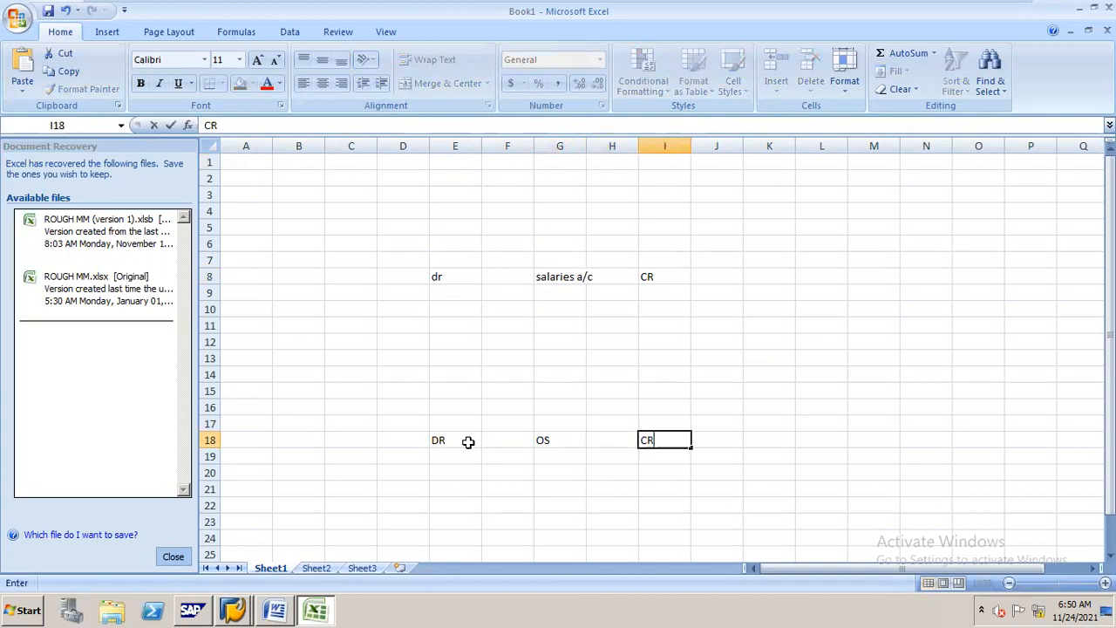
- Consult the provision entry in the Word document, and record 100000 in F10 as the salaries debit and in I19 as the OS credit
{"action": "left_click", "coordinate": [272, 597]}
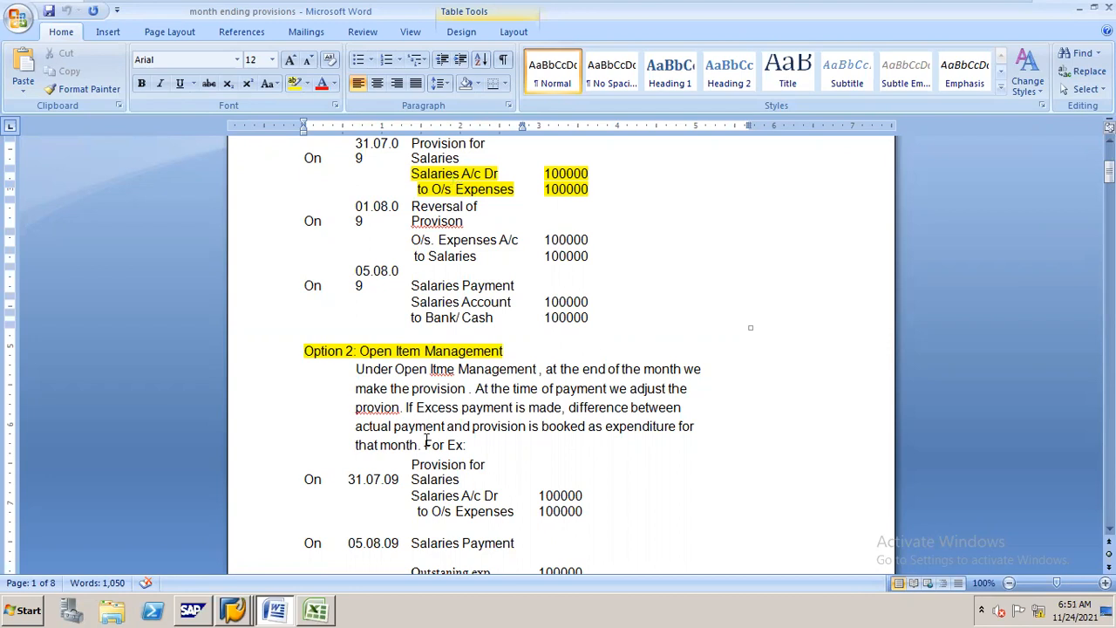
{"action": "left_click", "coordinate": [237, 591]}
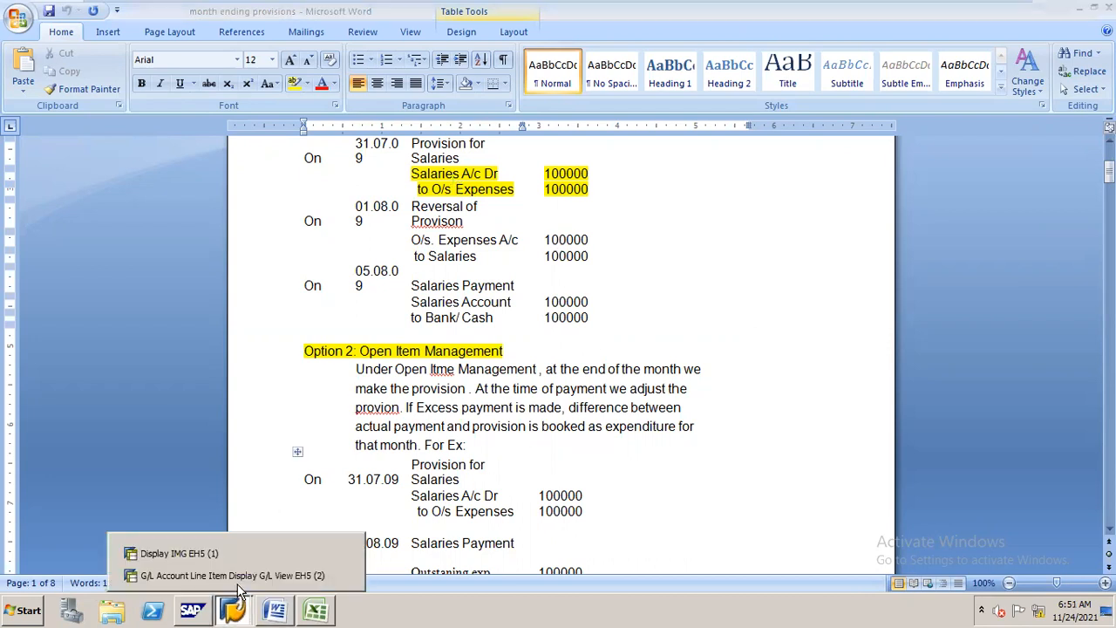
{"action": "left_click", "coordinate": [314, 608]}
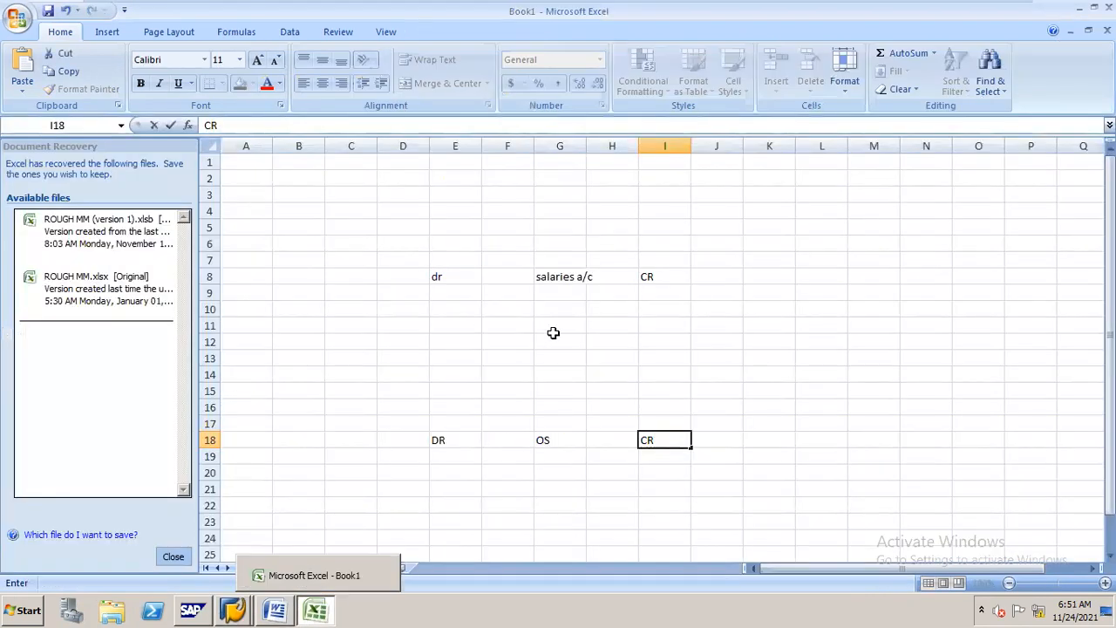
{"action": "left_click", "coordinate": [496, 307]}
{"action": "type", "text": "1"}
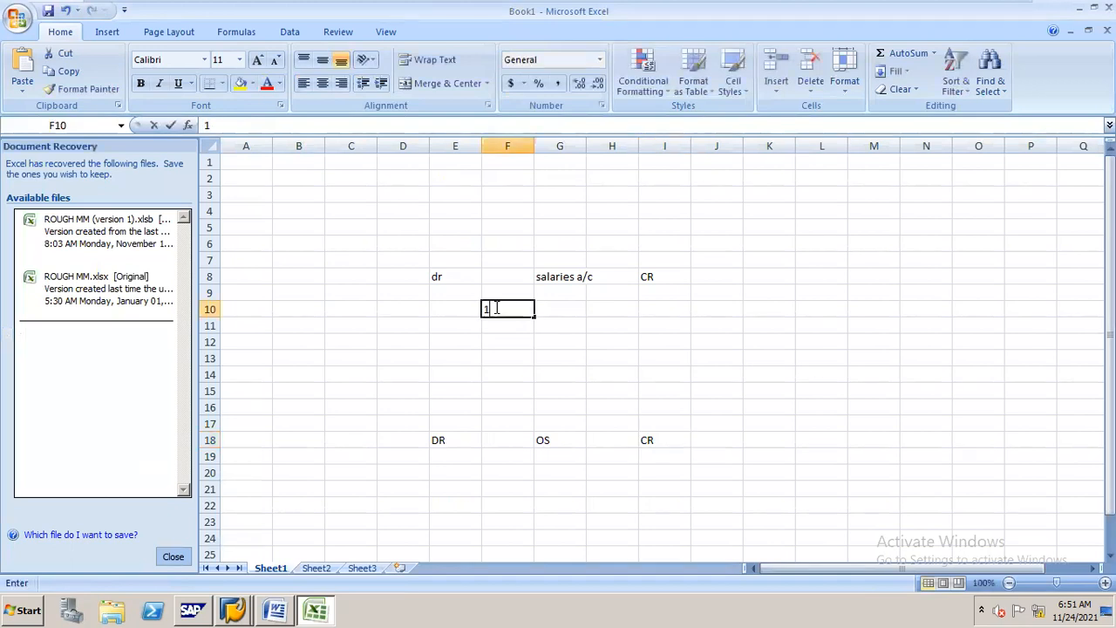
{"action": "type", "text": "00000"}
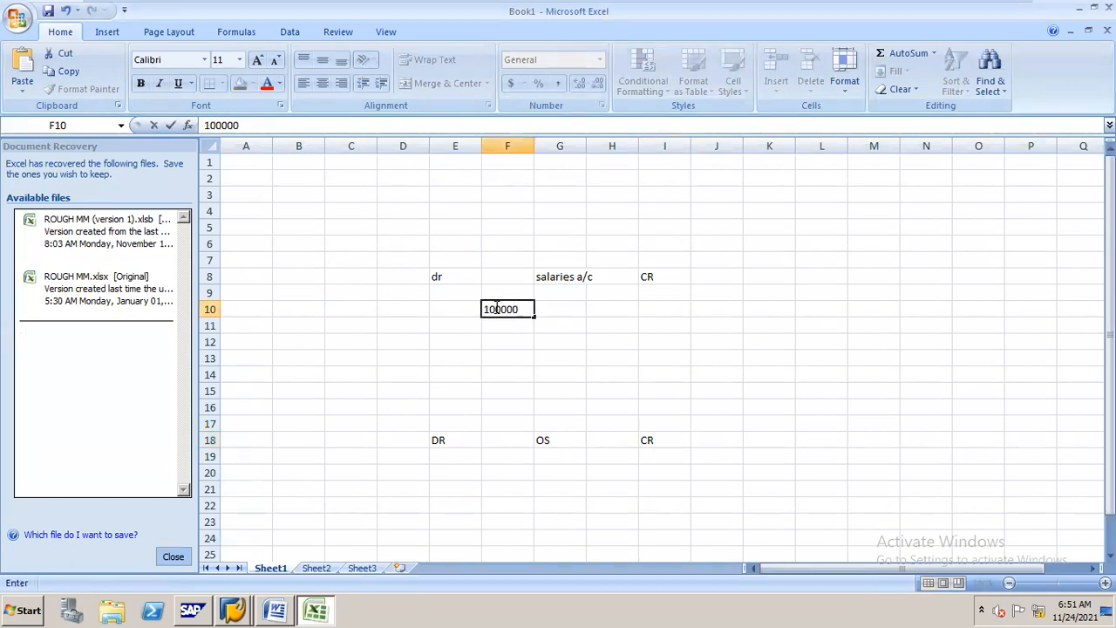
{"action": "left_click", "coordinate": [665, 456]}
{"action": "type", "text": "1000"}
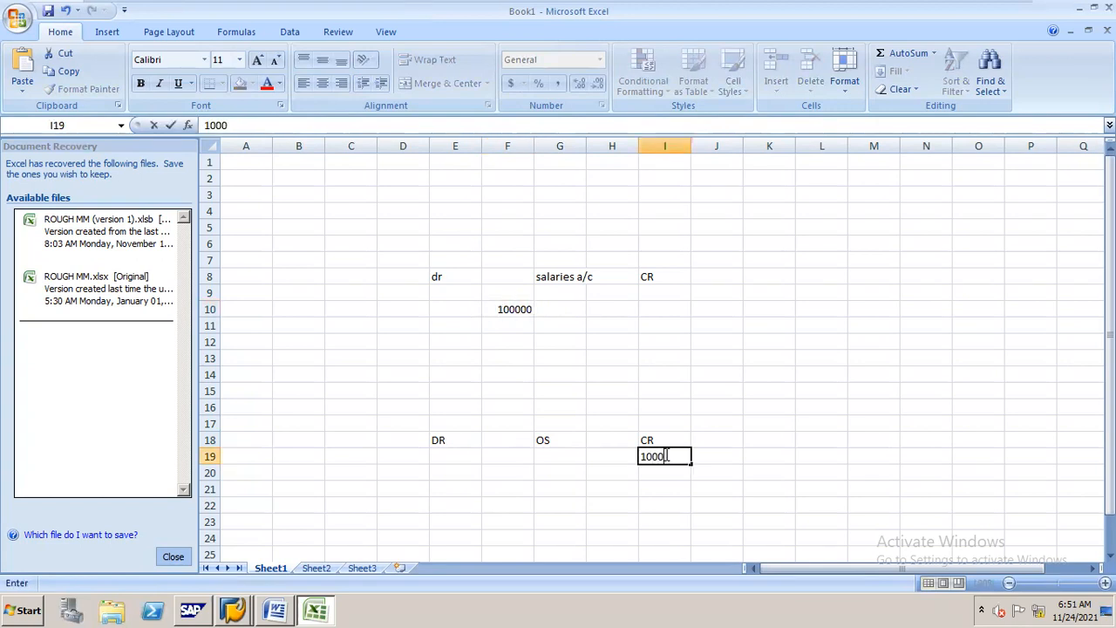
{"action": "type", "text": "00"}
{"action": "left_click", "coordinate": [665, 456]}
- Check the salaries payment entry in Word and enter a second salaries debit of 100000 in F11
{"action": "key", "text": "alt+Tab"}
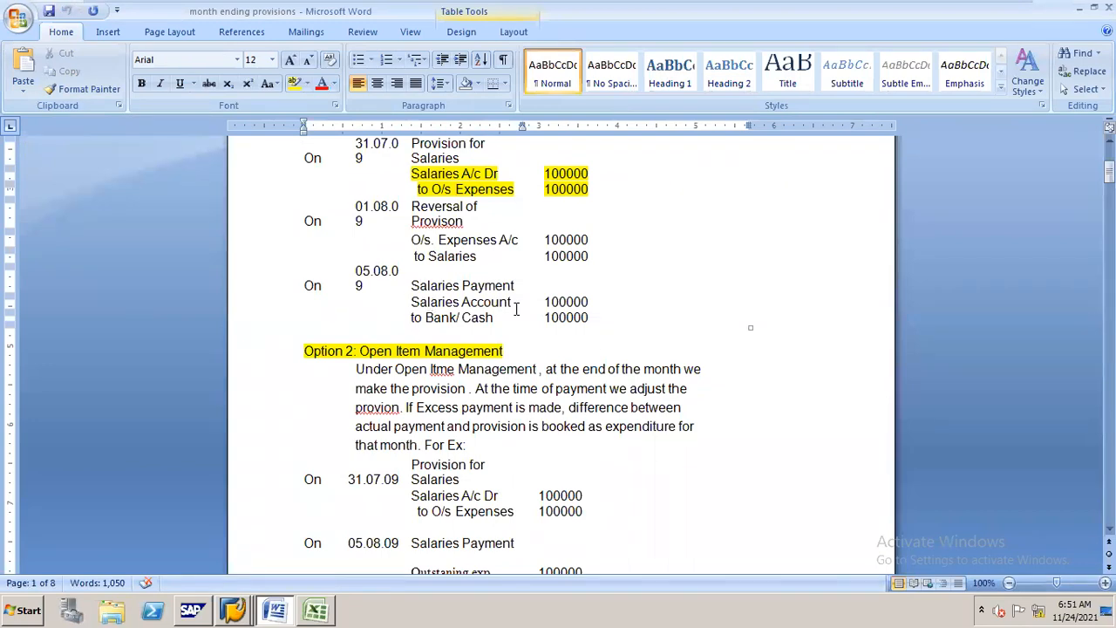
{"action": "key", "text": "alt+Tab"}
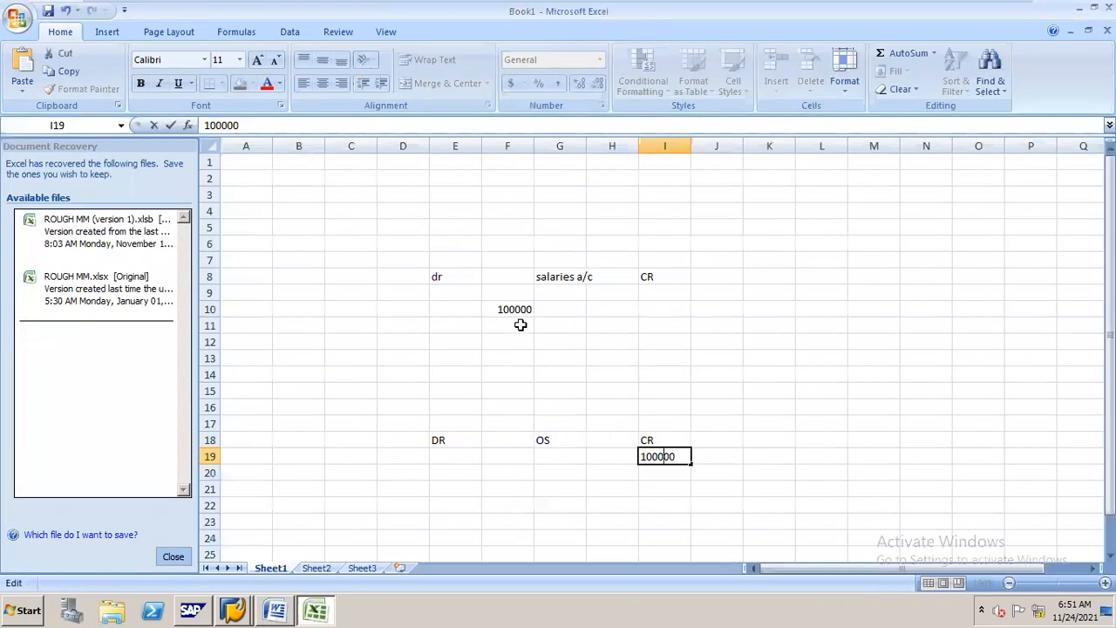
{"action": "left_click", "coordinate": [521, 324]}
{"action": "type", "text": "10"}
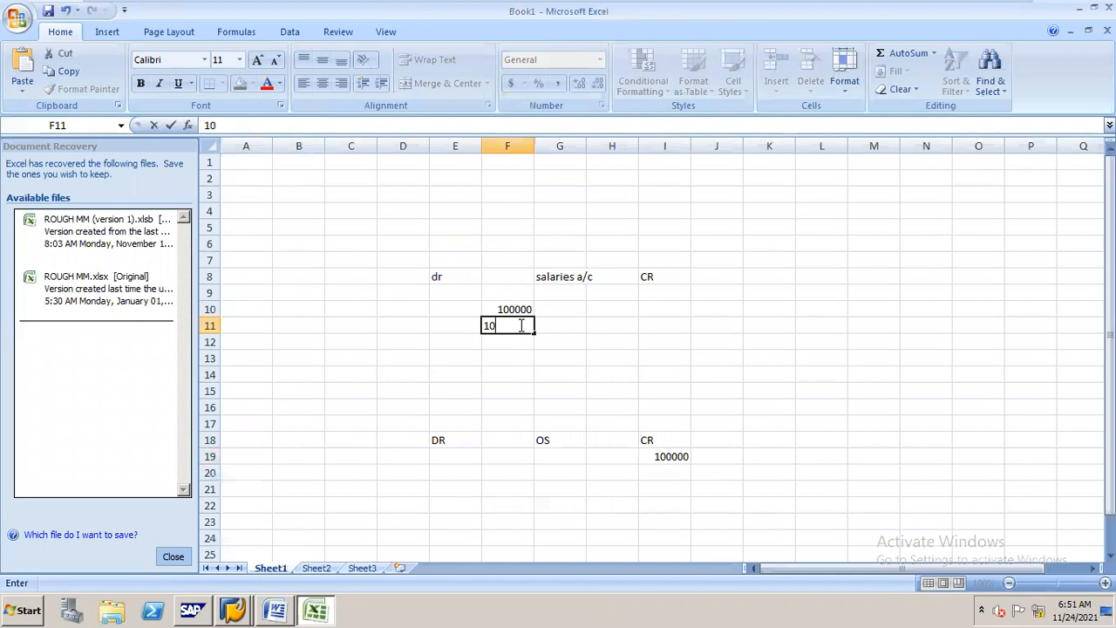
{"action": "type", "text": "0000"}
{"action": "key", "text": "Return"}
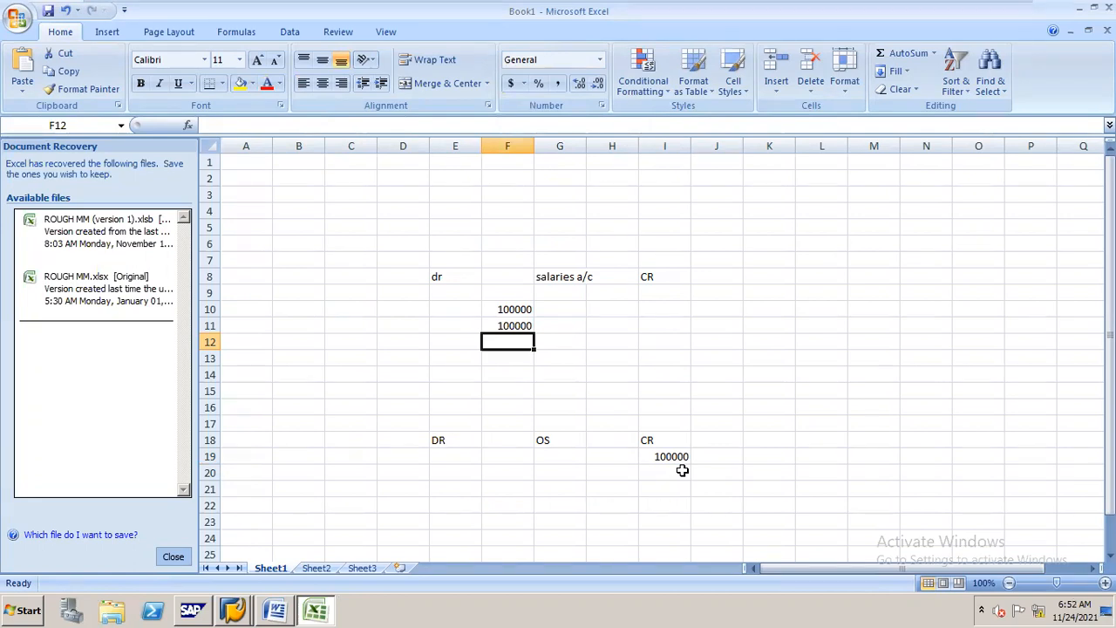
- Review the provision and reversal entries in the Word document and clear the second salaries debit from F11 in Excel
{"action": "key", "text": "alt+Tab"}
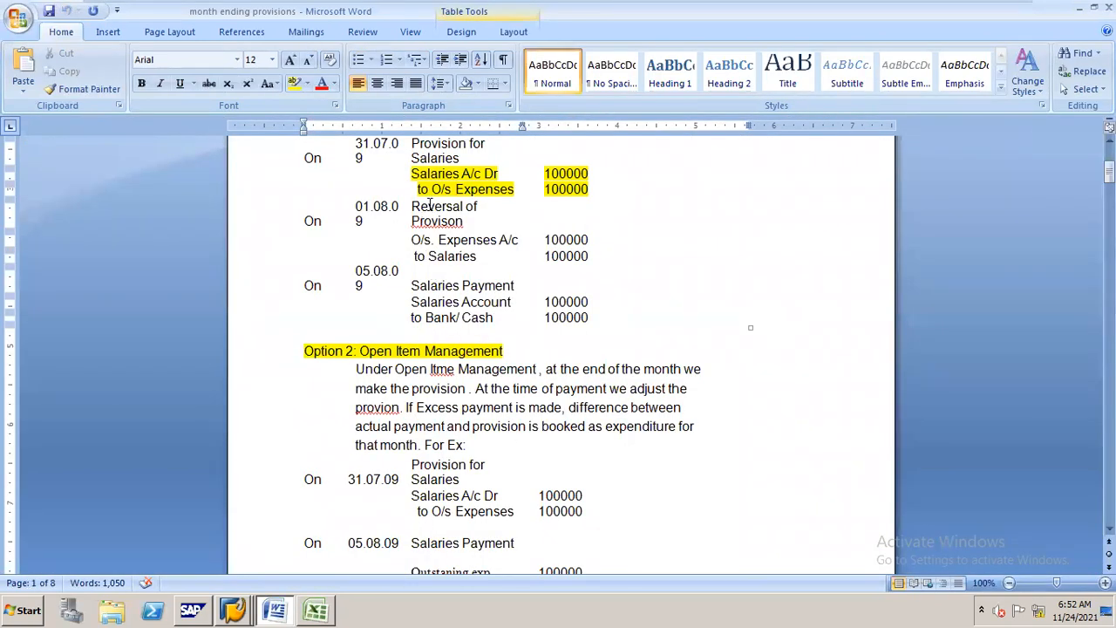
{"action": "scroll", "coordinate": [452, 178], "scroll_direction": "up", "scroll_amount": 1}
{"action": "left_click", "coordinate": [602, 211]}
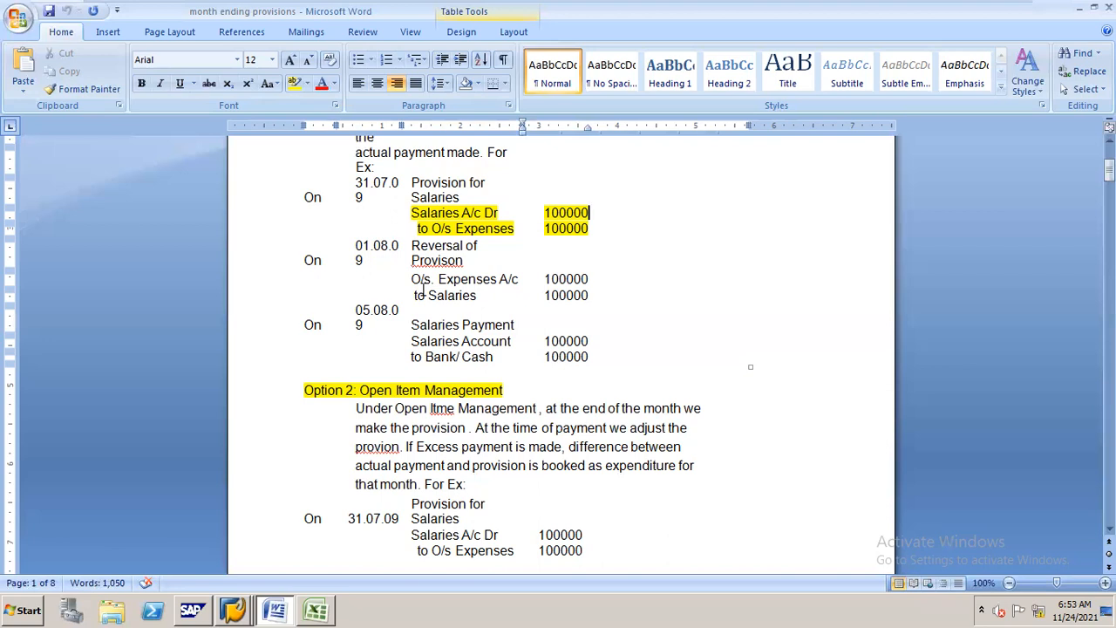
{"action": "key", "text": "alt+Tab"}
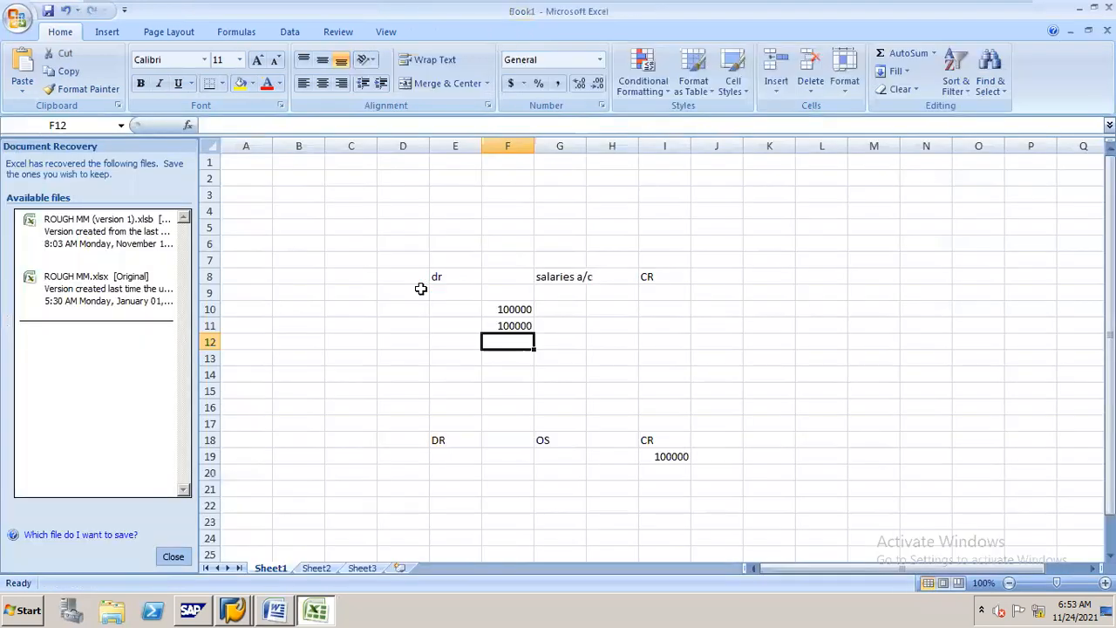
{"action": "left_click", "coordinate": [522, 325]}
{"action": "key", "text": "BackSpace"}
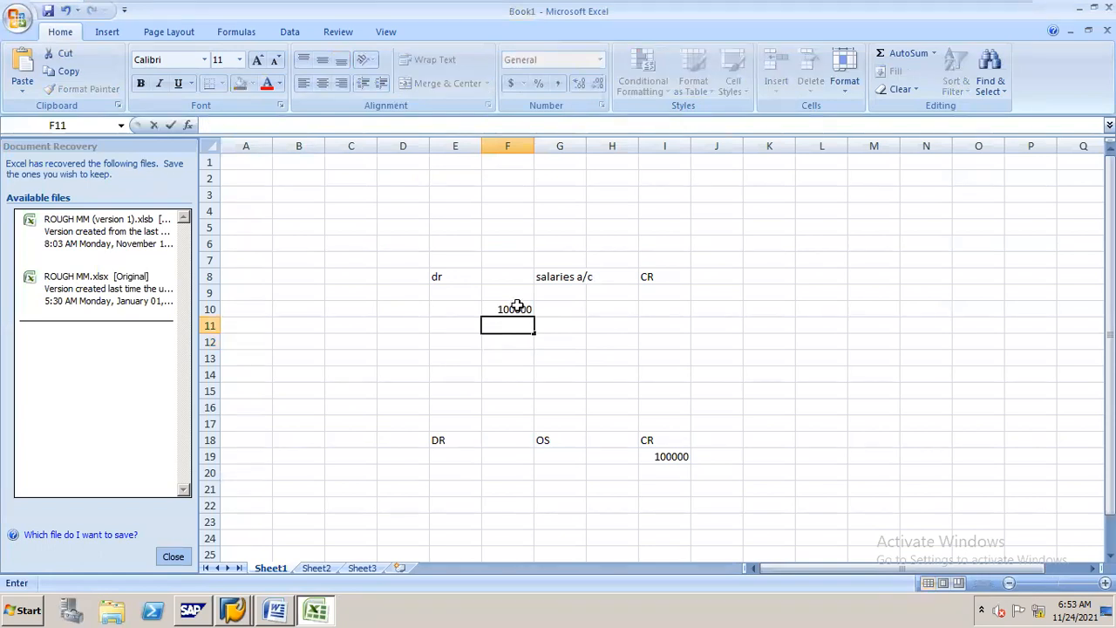
- Record the reversal of the provision with 10000 in I10 as the salaries credit and 100000 in F19 as the OS debit
{"action": "left_click", "coordinate": [518, 307]}
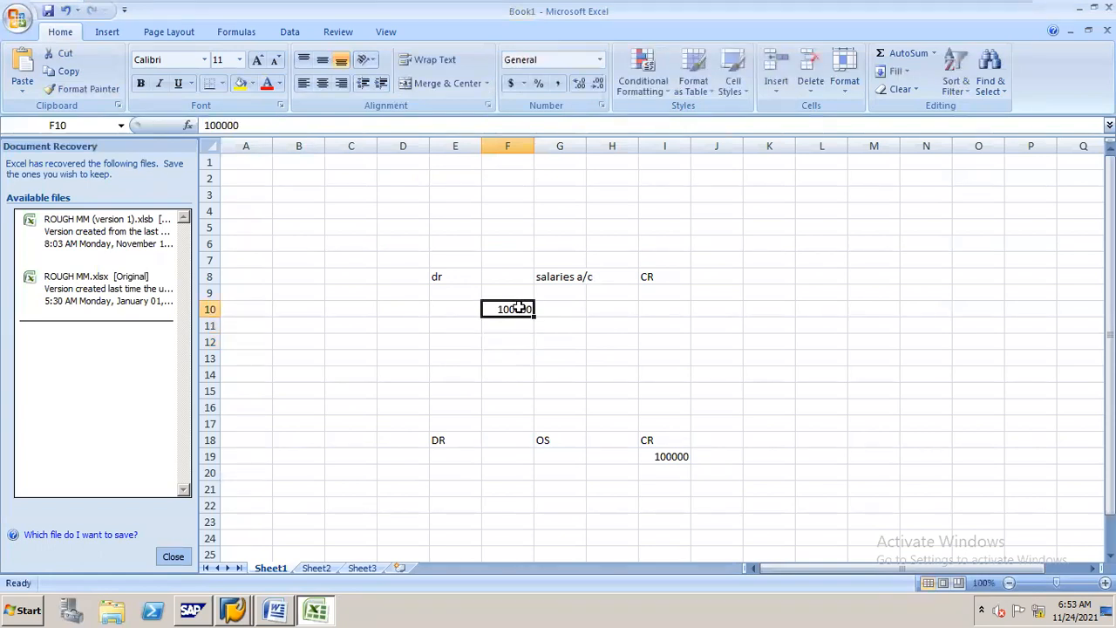
{"action": "left_click", "coordinate": [678, 455]}
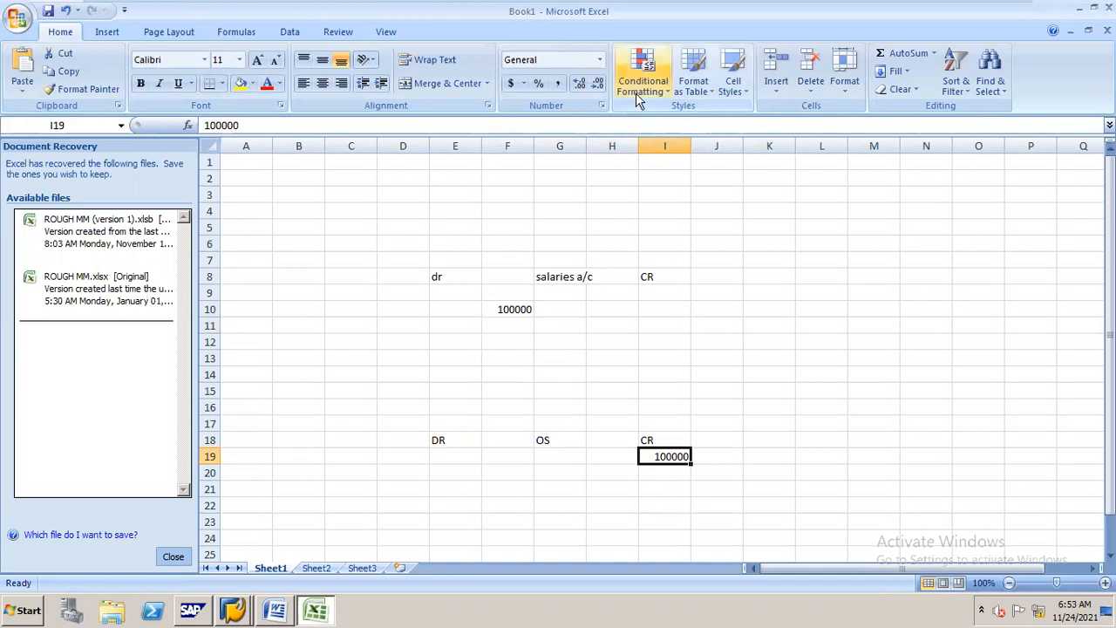
{"action": "left_click", "coordinate": [656, 305]}
{"action": "type", "text": "10000"}
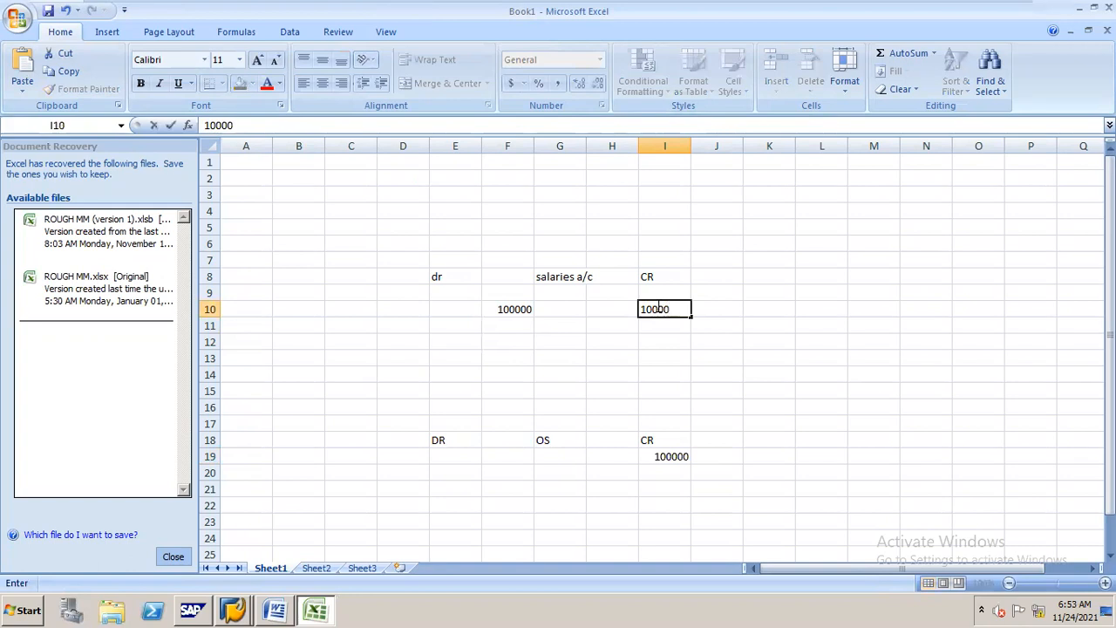
{"action": "left_click", "coordinate": [498, 455]}
{"action": "type", "text": "100000"}
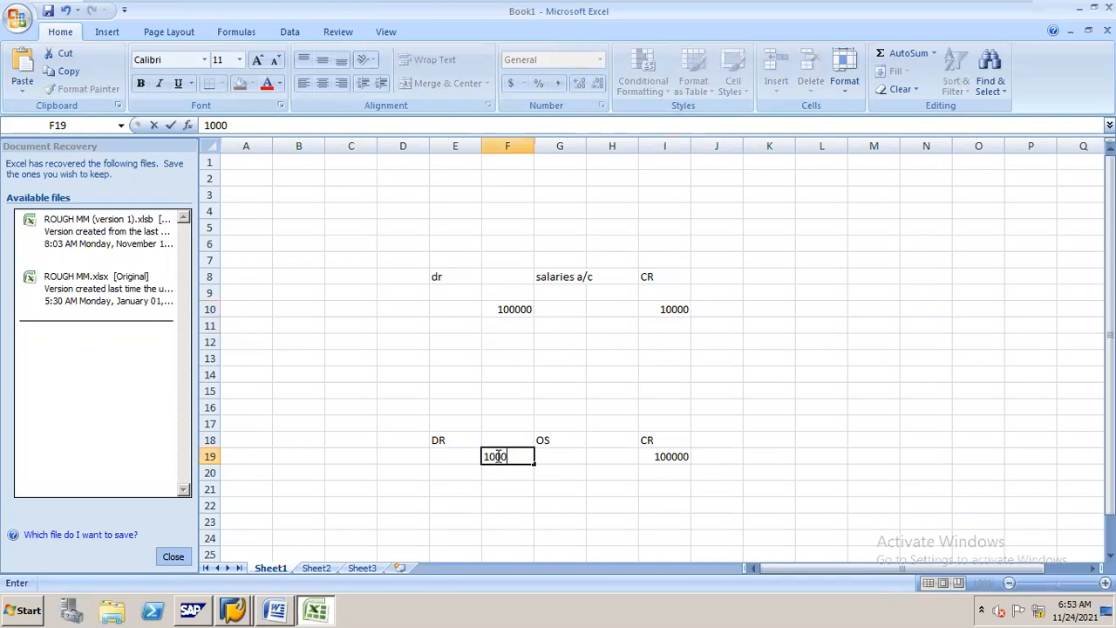
- Check the reversal amounts in the Word document and correct the salaries credit in I10 to 100000
{"action": "key", "text": "alt+Tab"}
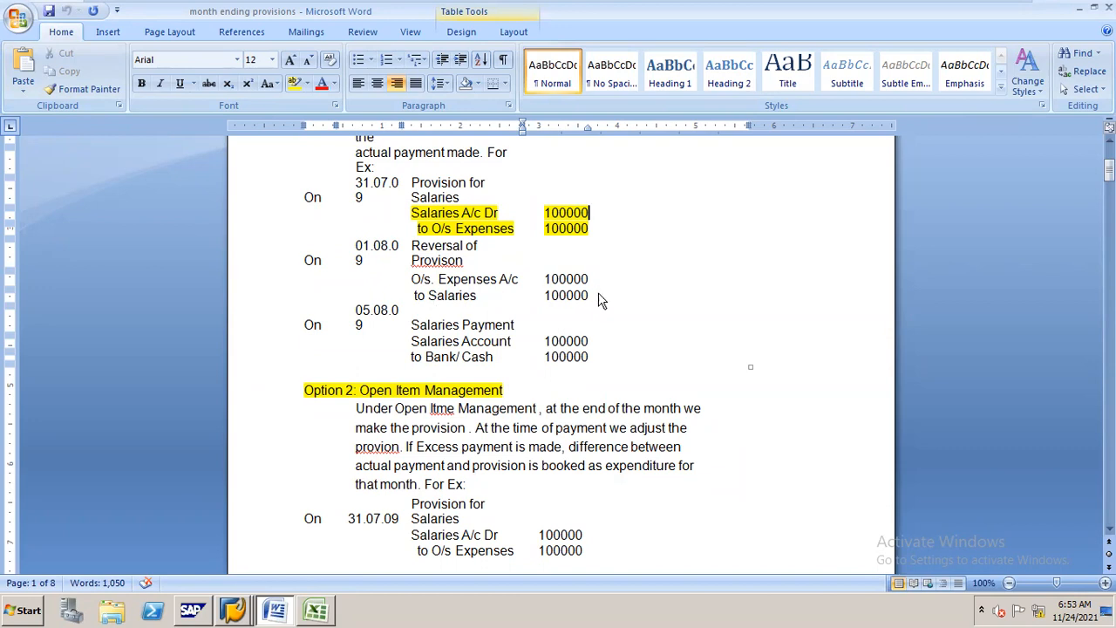
{"action": "key", "text": "alt+Tab"}
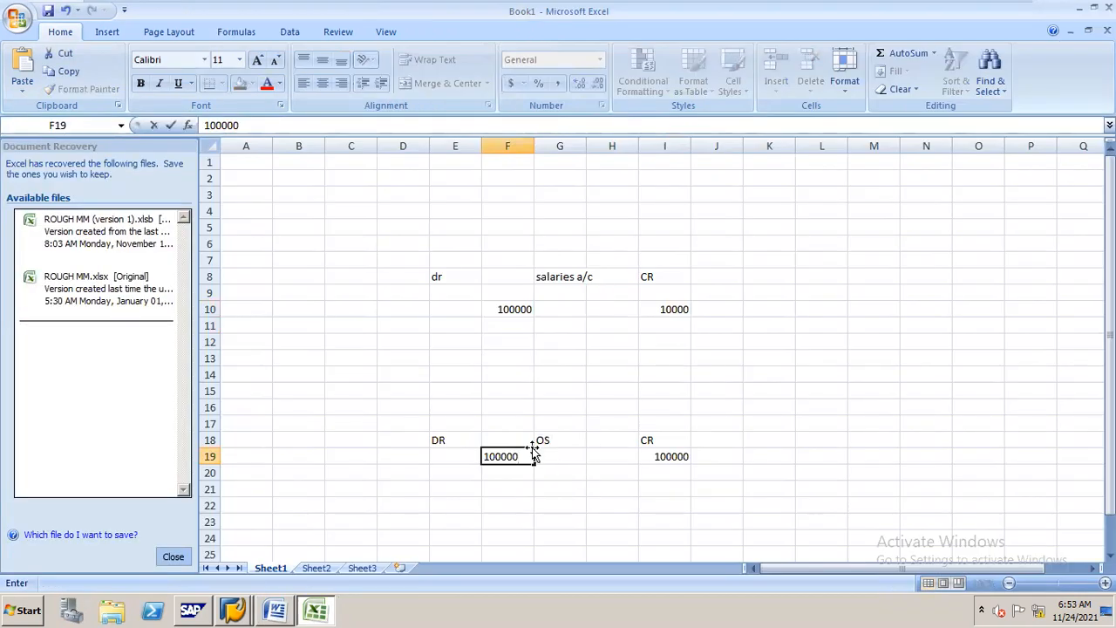
{"action": "left_click", "coordinate": [678, 311]}
{"action": "type", "text": "100000"}
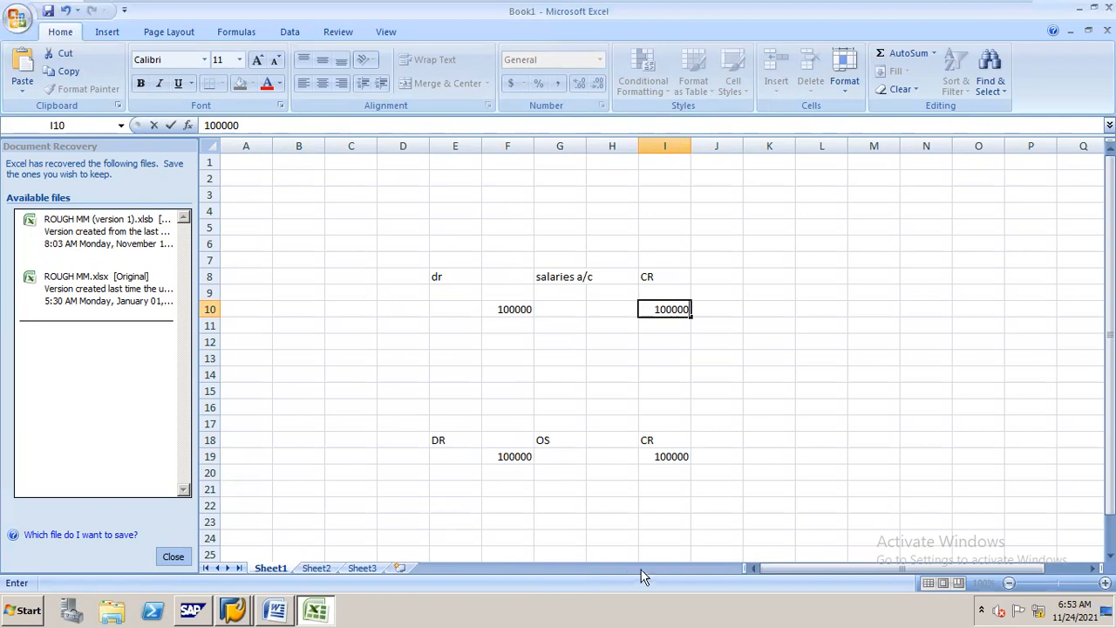
- Switch to the Word document and examine the Option 1 Accrual / Deferral Document Method section
{"action": "key", "text": "alt+Tab"}
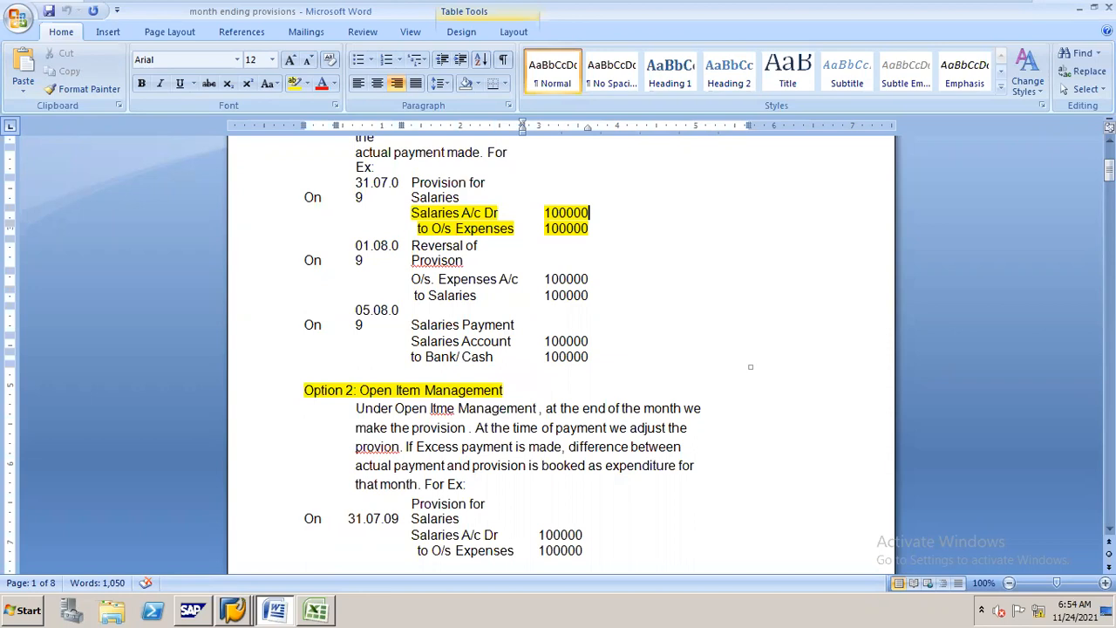
{"action": "left_click_drag", "start_coordinate": [1110, 170], "coordinate": [1109, 161]}
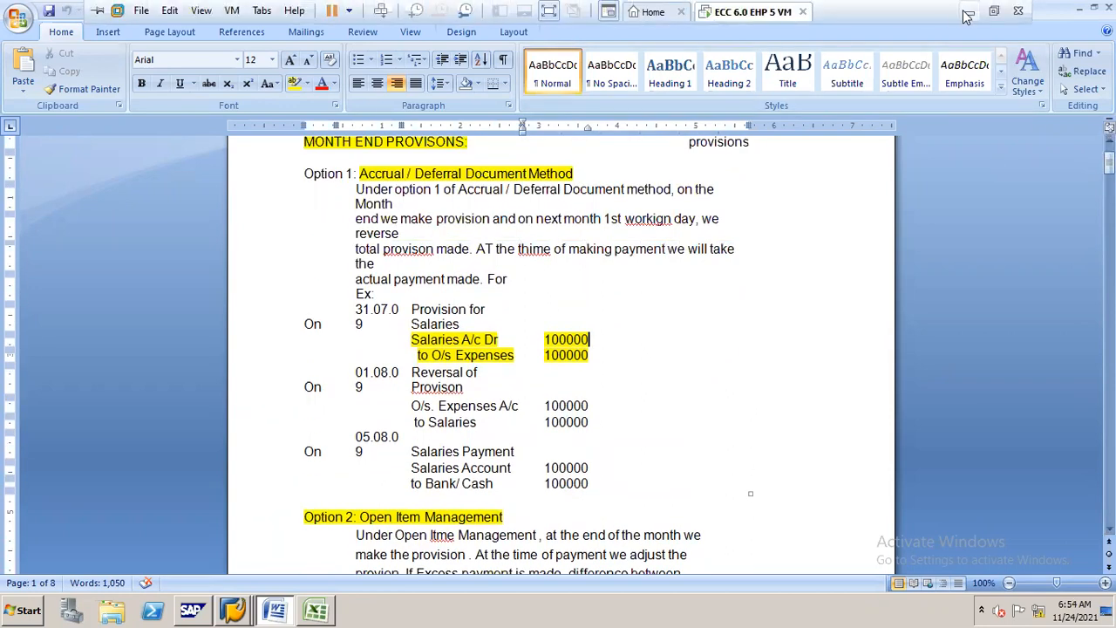
{"action": "left_click", "coordinate": [968, 12]}
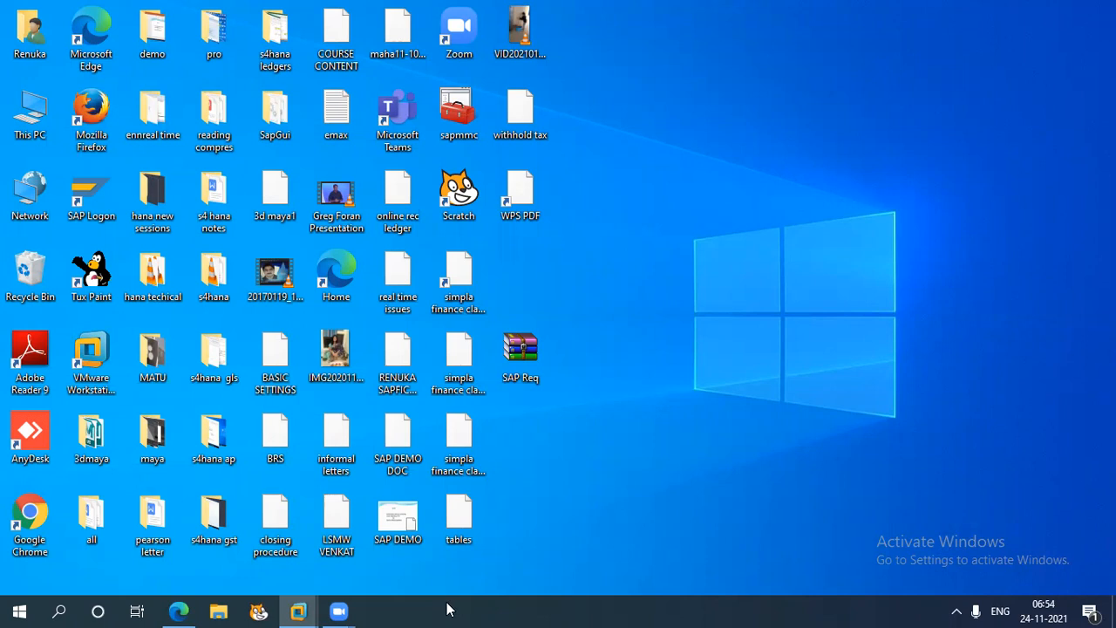
{"action": "mouse_move", "coordinate": [339, 611]}
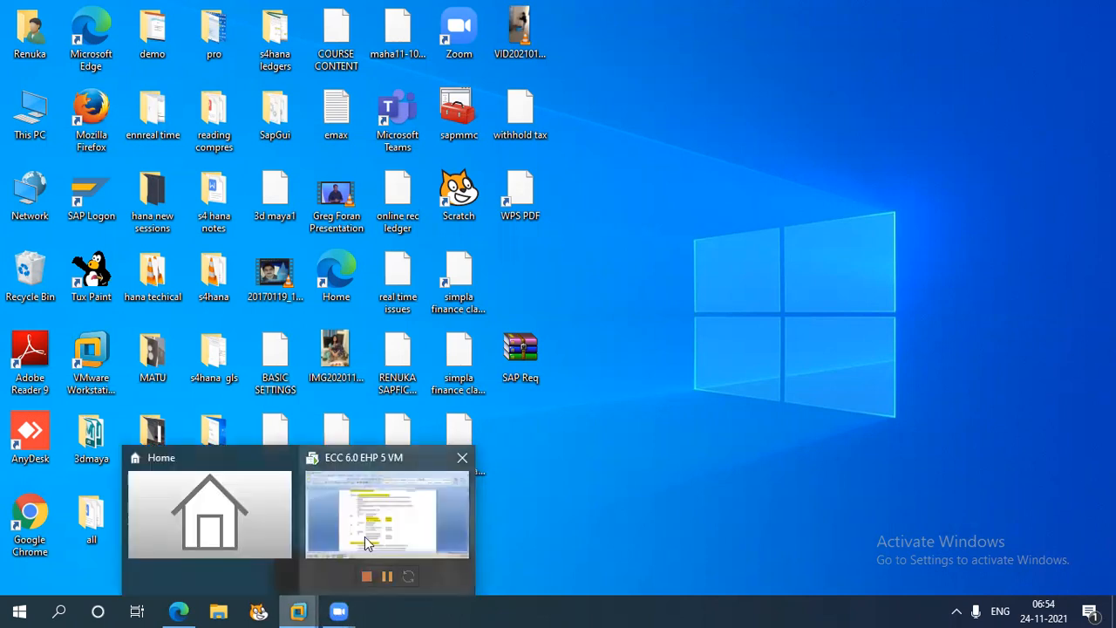
{"action": "left_click", "coordinate": [368, 533]}
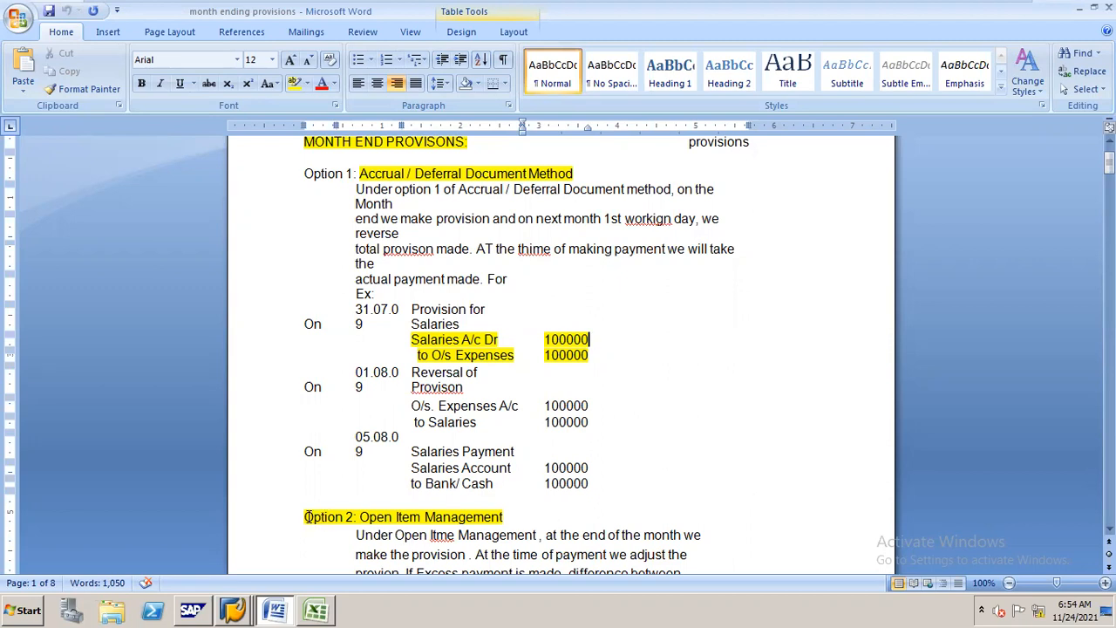
- Select the heading "Option 2: Open Item Management" in the Word document
{"action": "left_click_drag", "start_coordinate": [304, 516], "coordinate": [502, 521]}
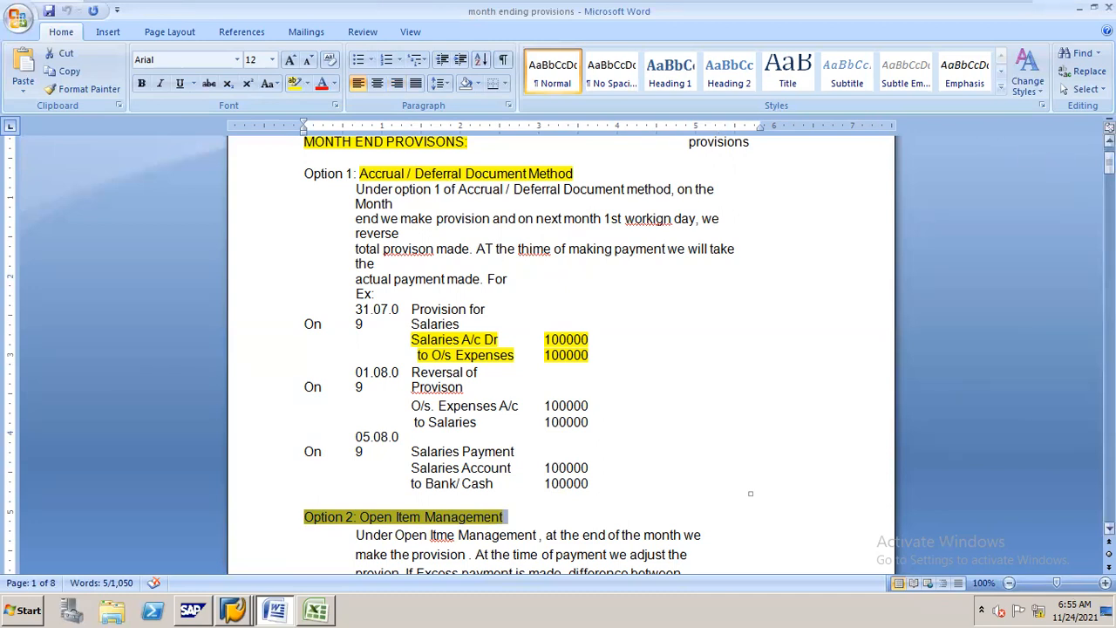
- Examine the Open Item Management section and the listed steps for the Accrual / Deferral Document option in the Word notes
{"action": "left_click", "coordinate": [1109, 164]}
{"action": "left_click_drag", "start_coordinate": [1109, 164], "coordinate": [1109, 177]}
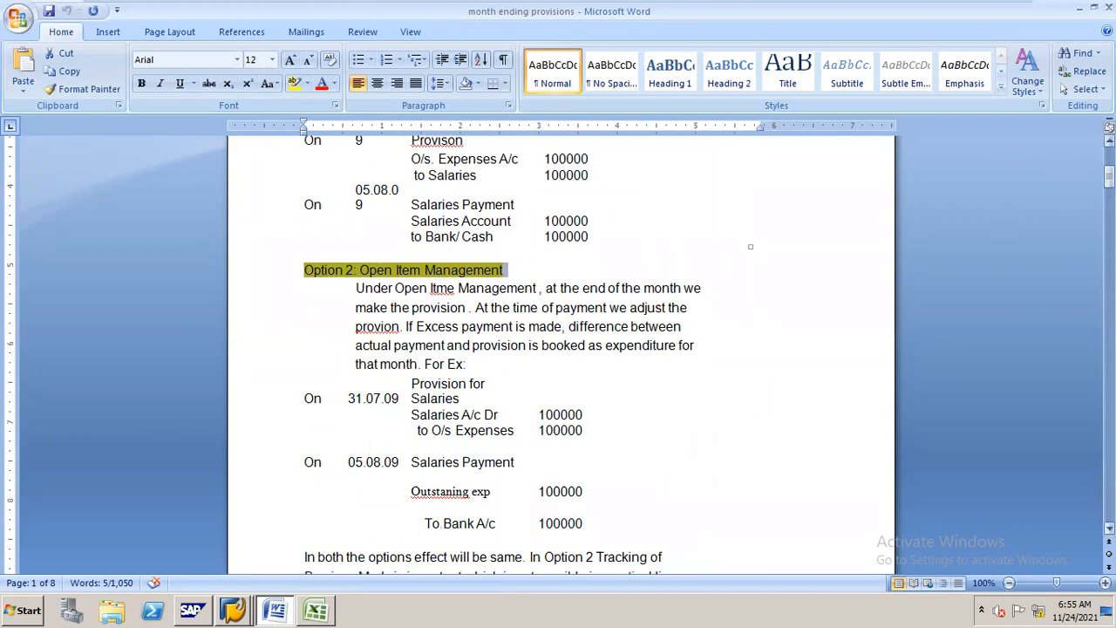
{"action": "left_click_drag", "start_coordinate": [1110, 178], "coordinate": [1109, 210]}
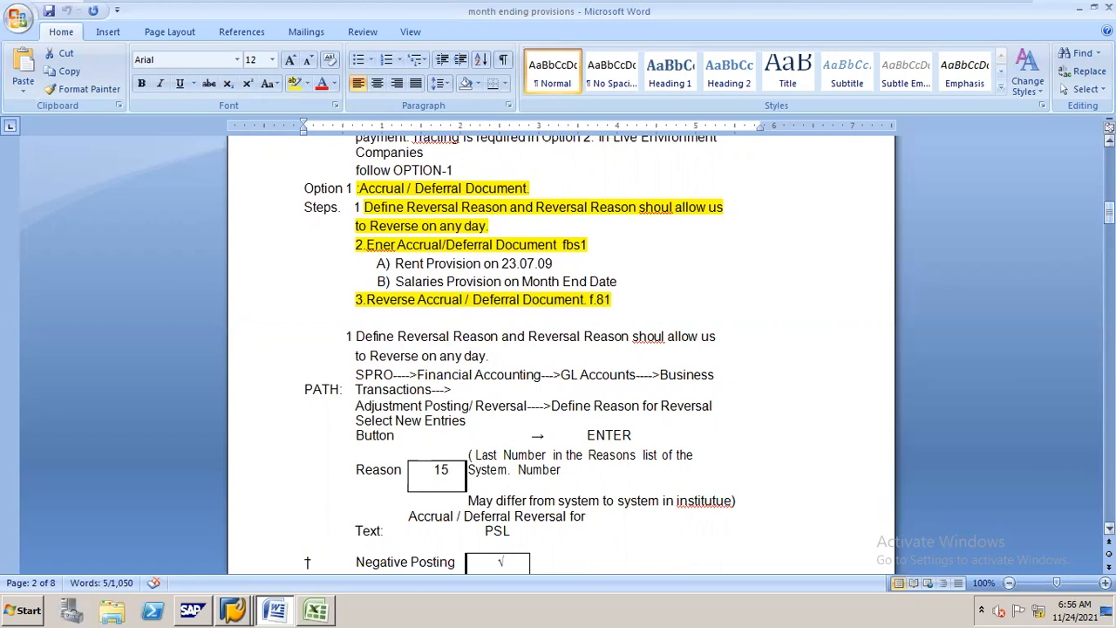
- Switch to Excel and close Book1 without saving, removing the recovered files
{"action": "key", "text": "alt+Tab"}
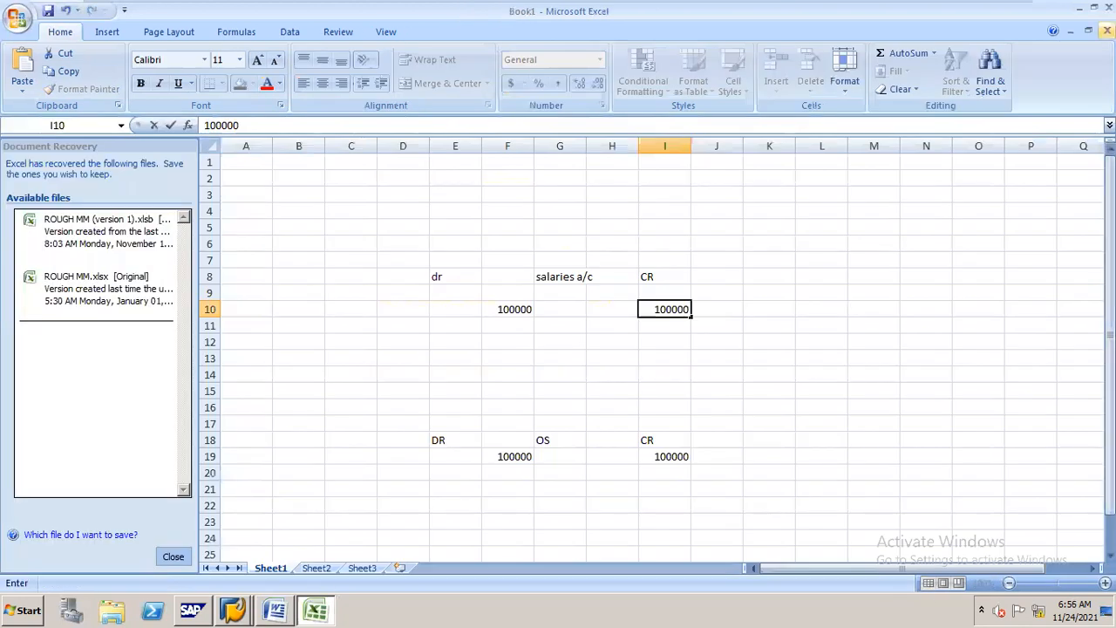
{"action": "left_click", "coordinate": [1108, 6]}
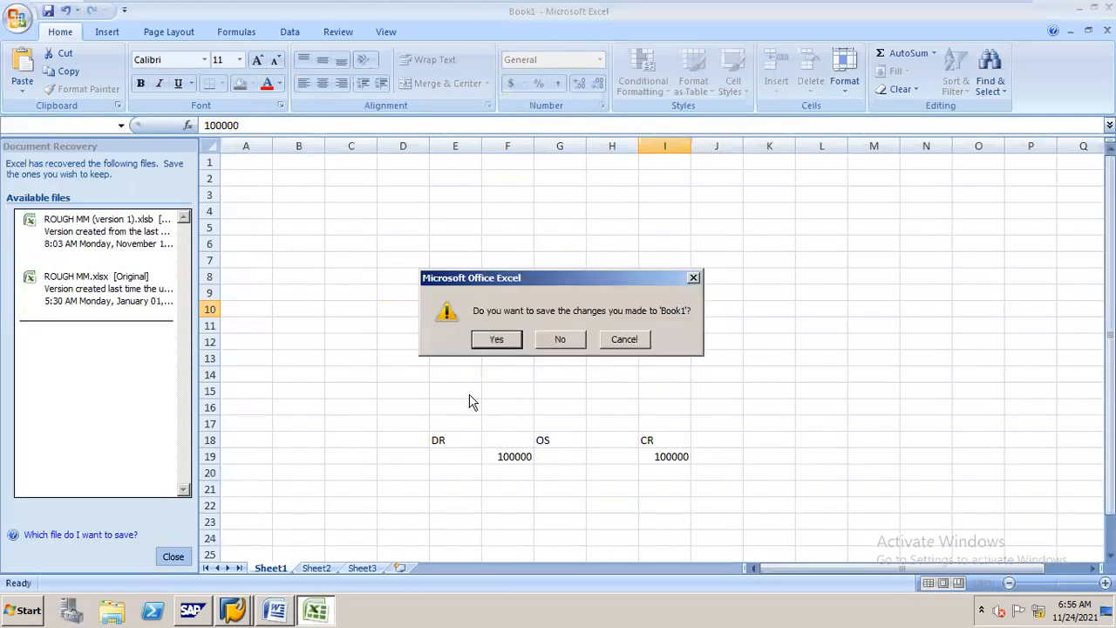
{"action": "left_click", "coordinate": [567, 339]}
{"action": "left_click", "coordinate": [410, 253]}
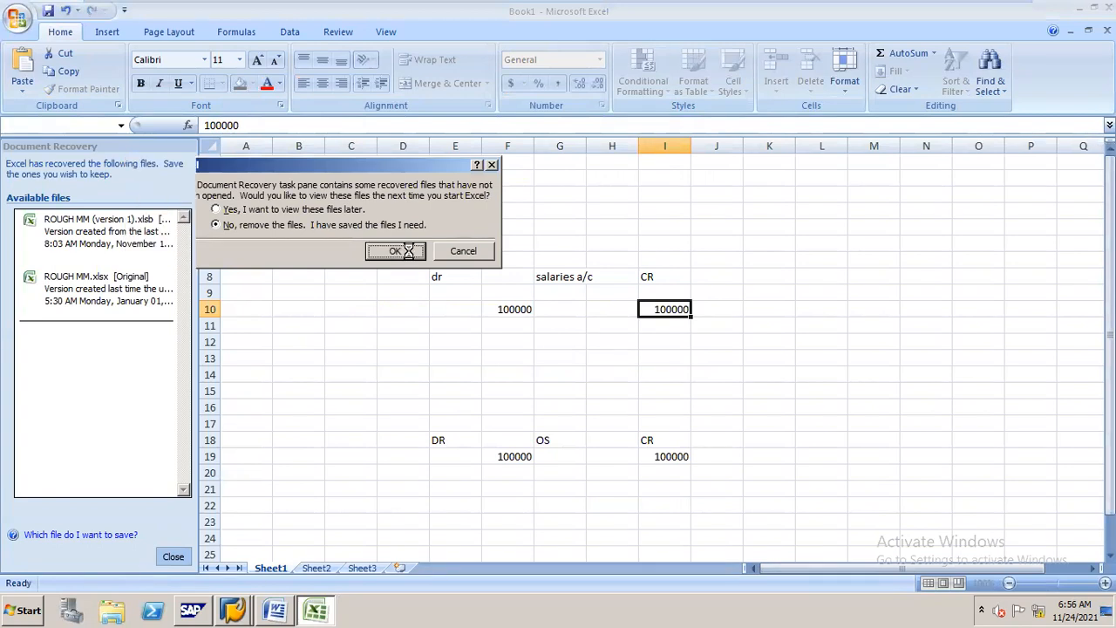
- Switch to the SAP G/L line item display session, start transaction SPRO and open the SAP Reference IMG
{"action": "mouse_move", "coordinate": [237, 584]}
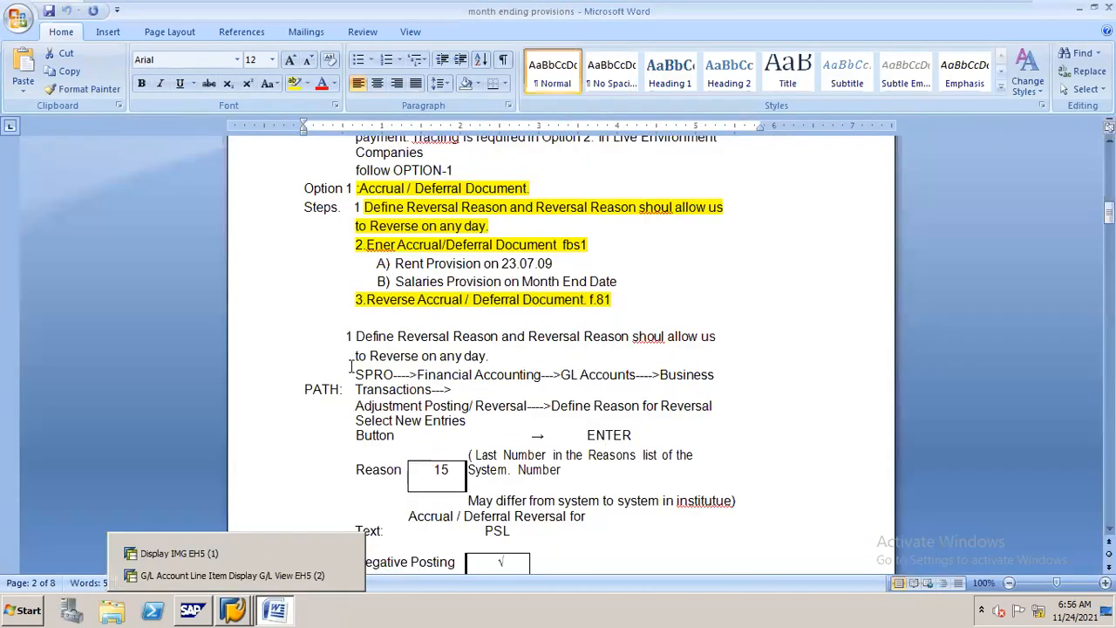
{"action": "left_click", "coordinate": [256, 572]}
{"action": "left_click", "coordinate": [118, 47]}
{"action": "type", "text": "/nSPRO"}
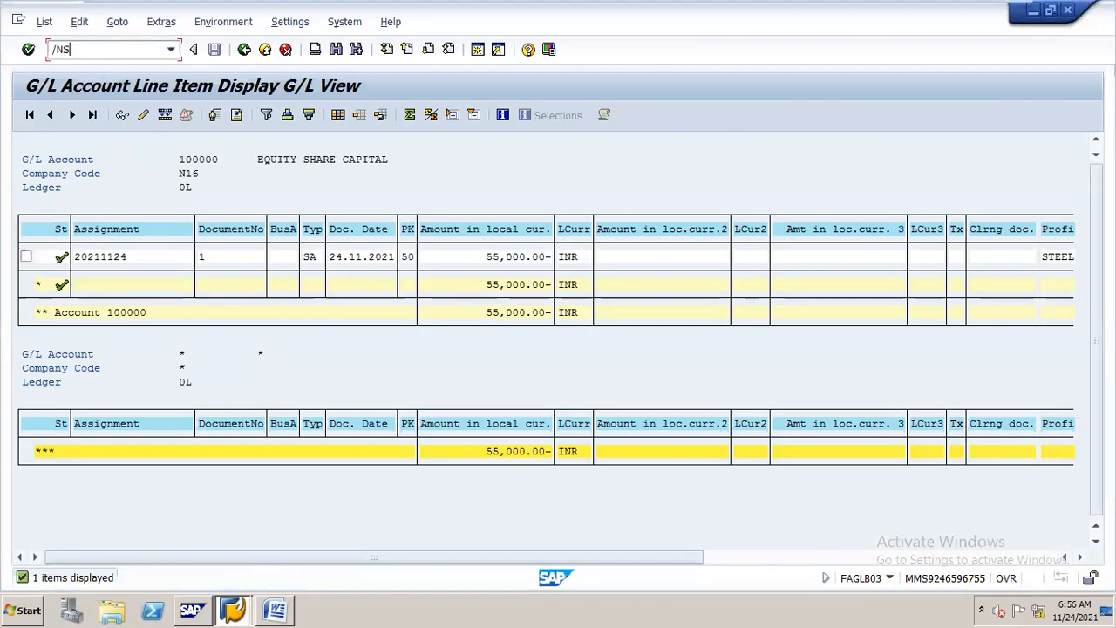
{"action": "key", "text": "Return"}
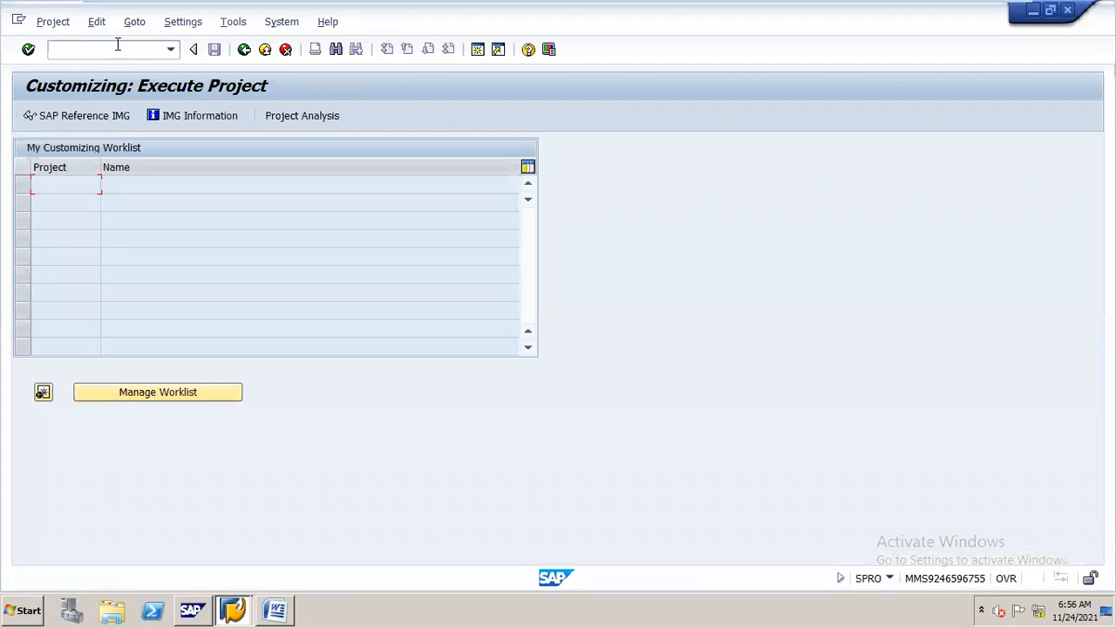
{"action": "left_click", "coordinate": [128, 118]}
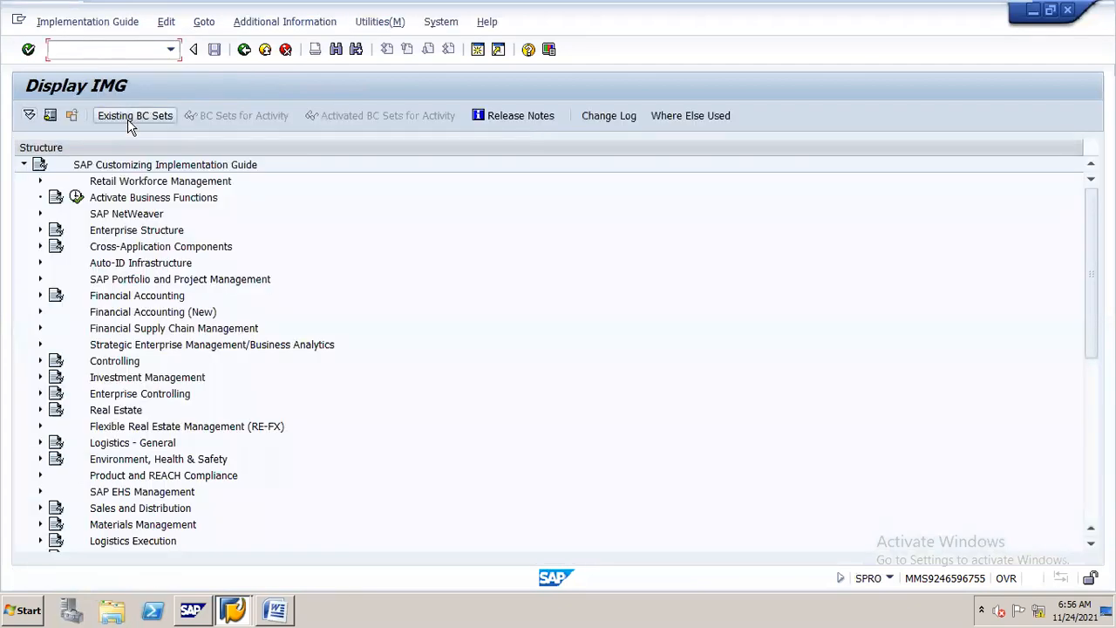
- Expand Financial Accounting, General Ledger Accounting and Business Transactions in the IMG structure
{"action": "left_click", "coordinate": [141, 297]}
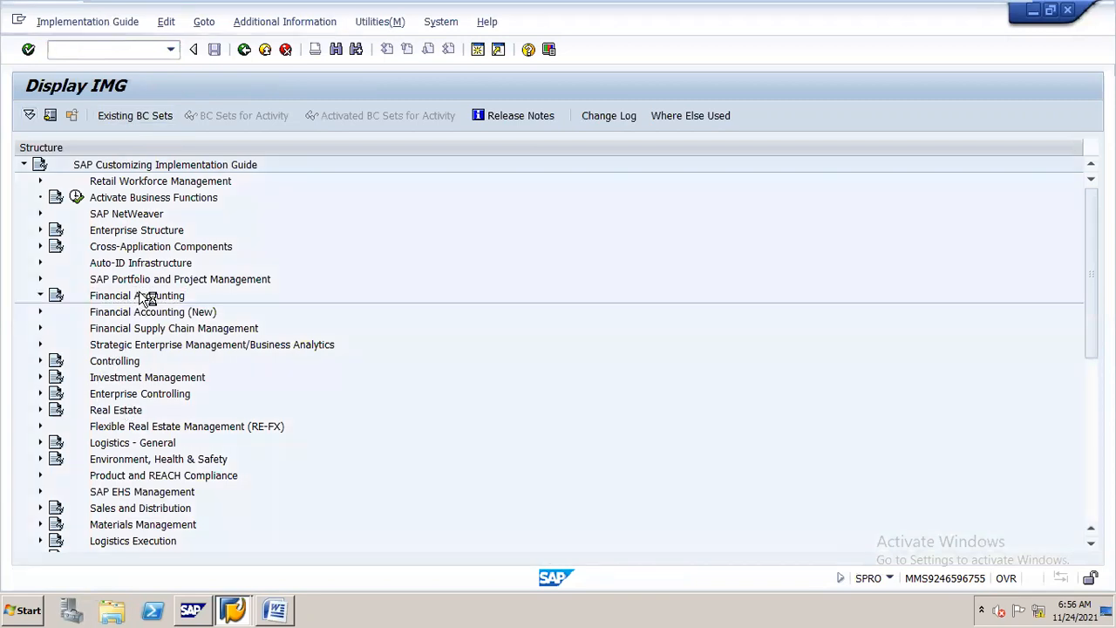
{"action": "double_click", "coordinate": [140, 298]}
{"action": "key", "text": "Down"}
{"action": "key", "text": "Down"}
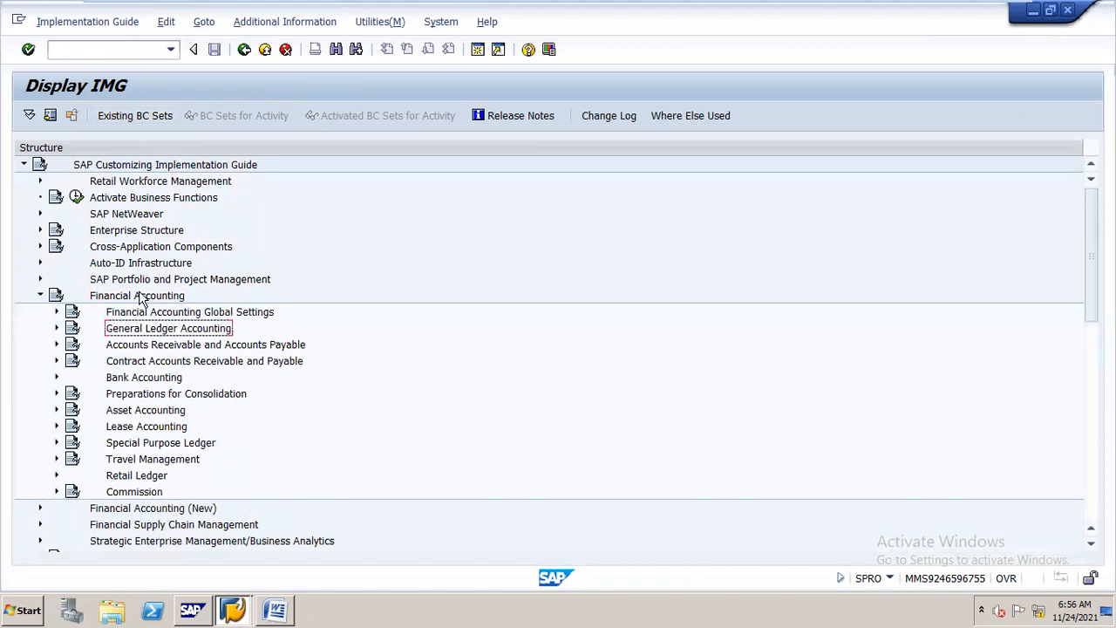
{"action": "key", "text": "Right"}
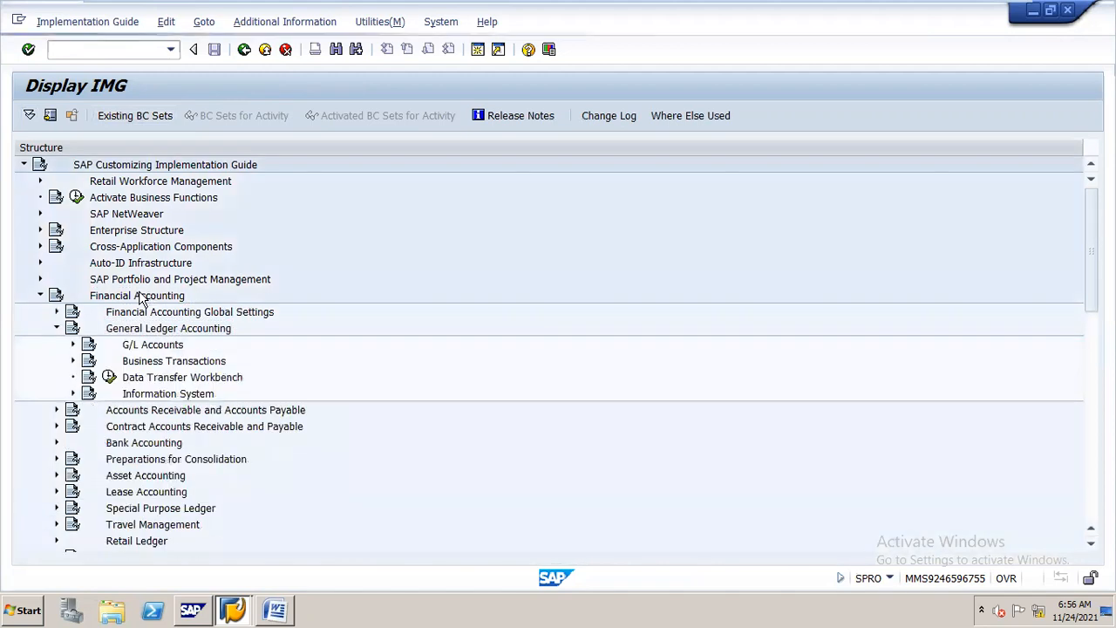
{"action": "key", "text": "Down"}
{"action": "key", "text": "Down"}
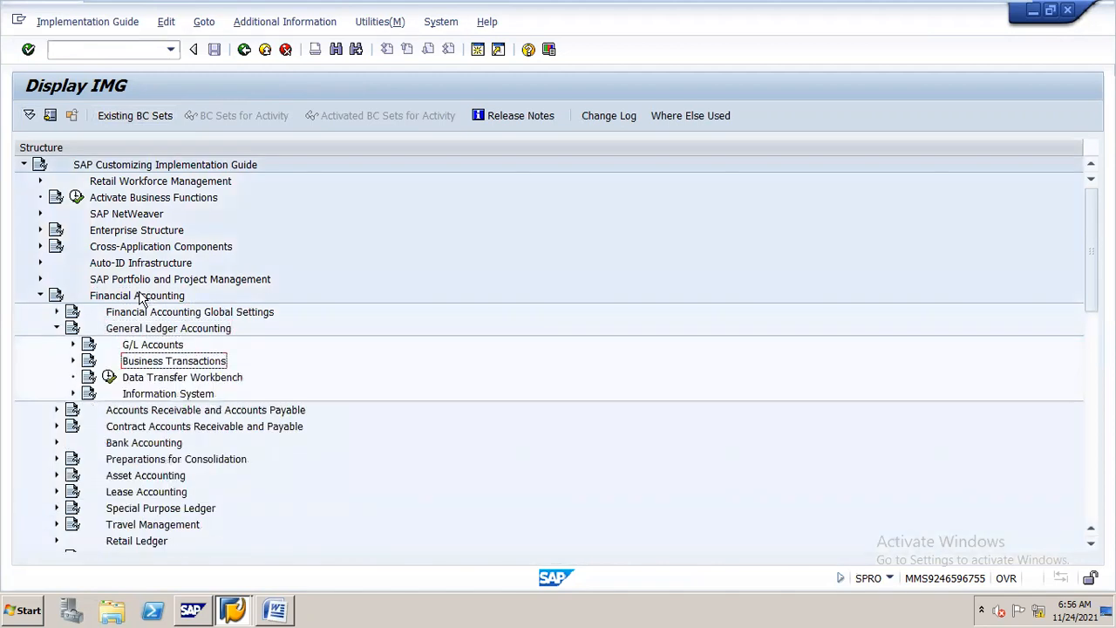
{"action": "key", "text": "Right"}
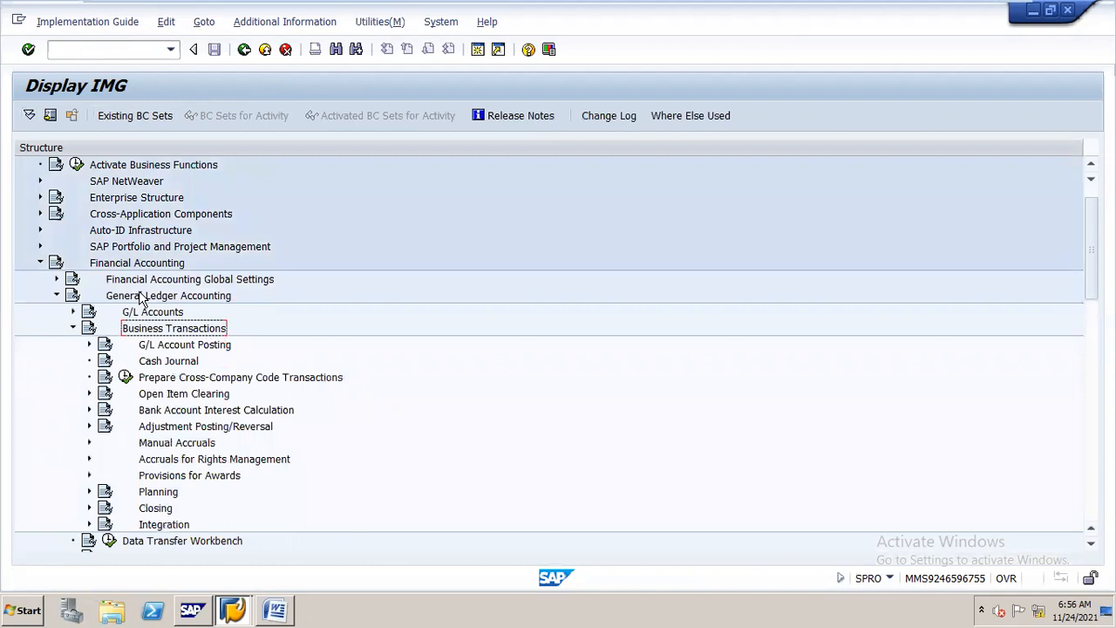
- Expand Adjustment Posting/Reversal and execute the Define Reasons for Reversal activity
{"action": "key", "text": "Down"}
{"action": "key", "text": "Down"}
{"action": "key", "text": "Down"}
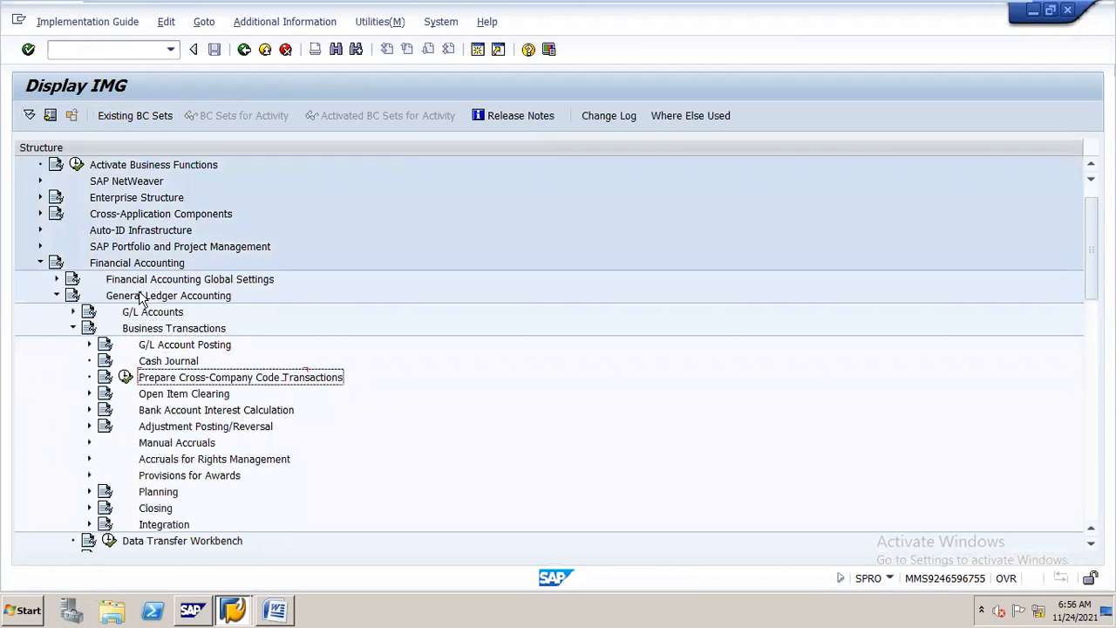
{"action": "key", "text": "Down"}
{"action": "key", "text": "Down"}
{"action": "key", "text": "Down"}
{"action": "key", "text": "Right"}
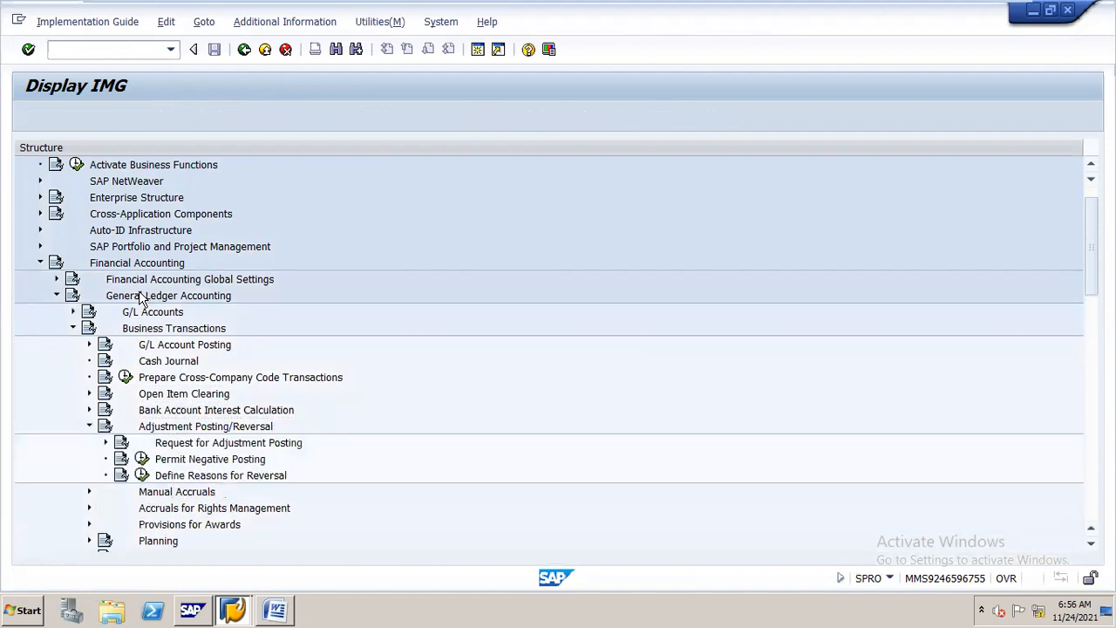
{"action": "key", "text": "Down"}
{"action": "key", "text": "Down"}
{"action": "key", "text": "Down"}
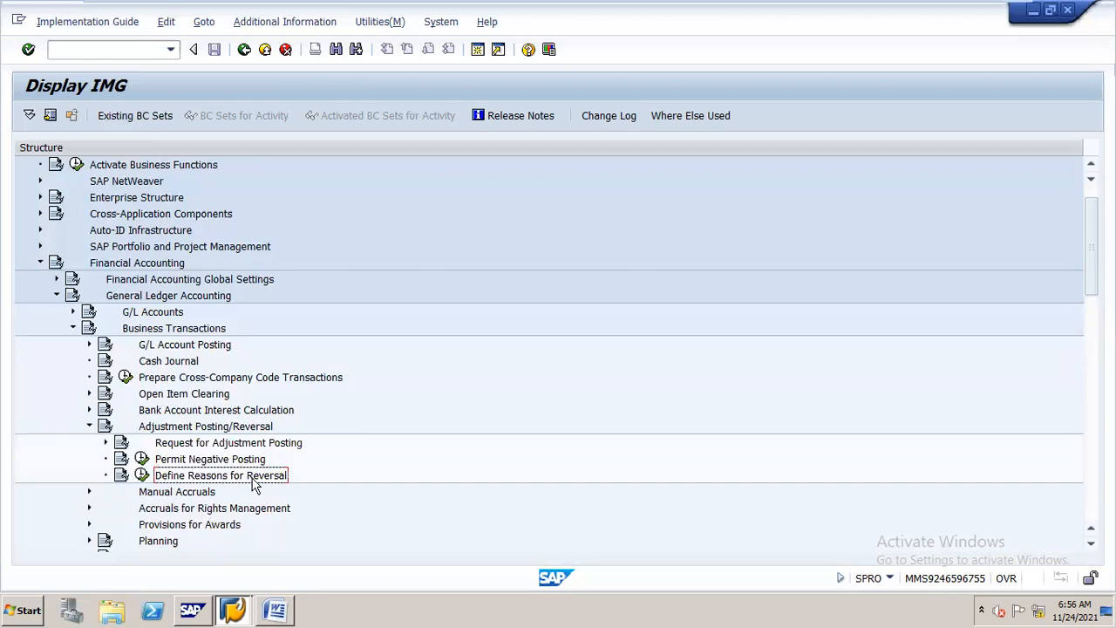
{"action": "left_click", "coordinate": [142, 476]}
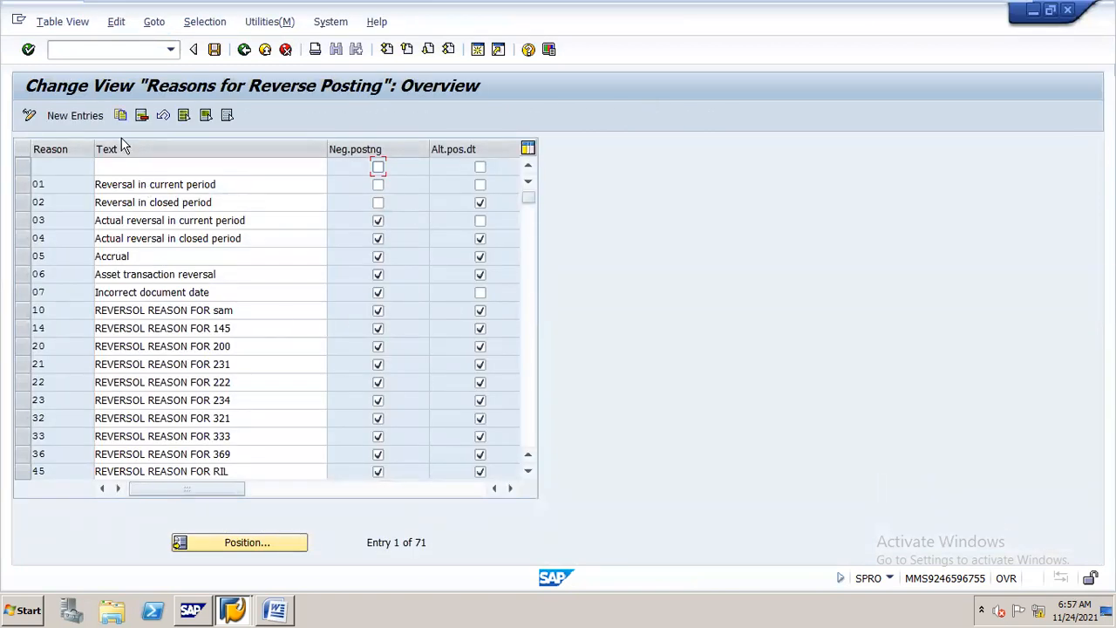
- Start new entries for reversal reasons and shrink the SAP window so the Word notes show behind it
{"action": "left_click", "coordinate": [99, 119]}
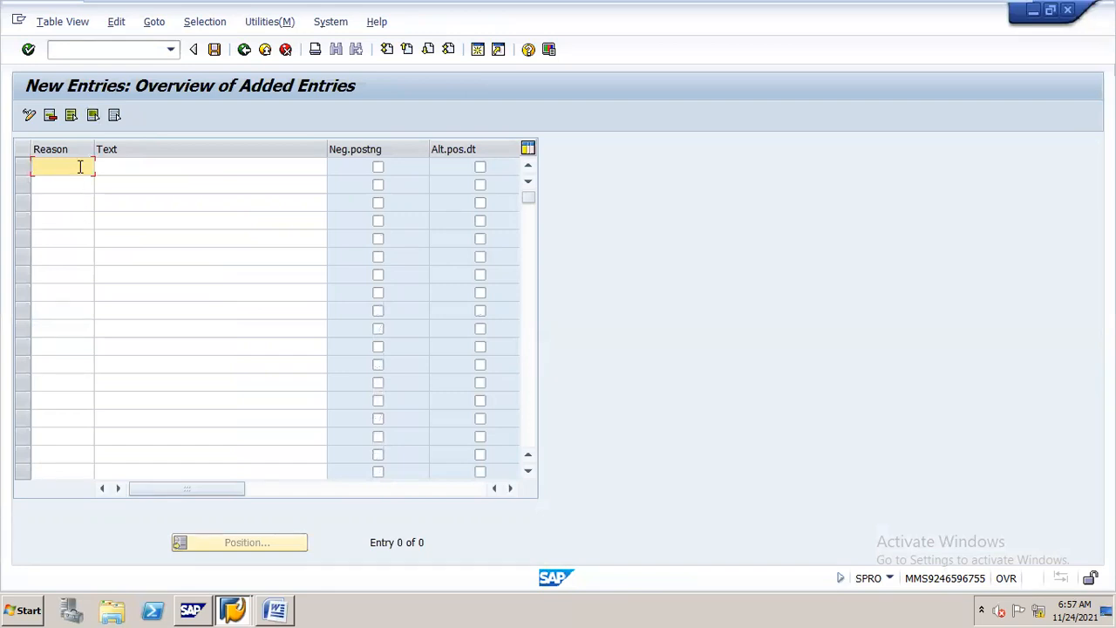
{"action": "mouse_move", "coordinate": [458, 15]}
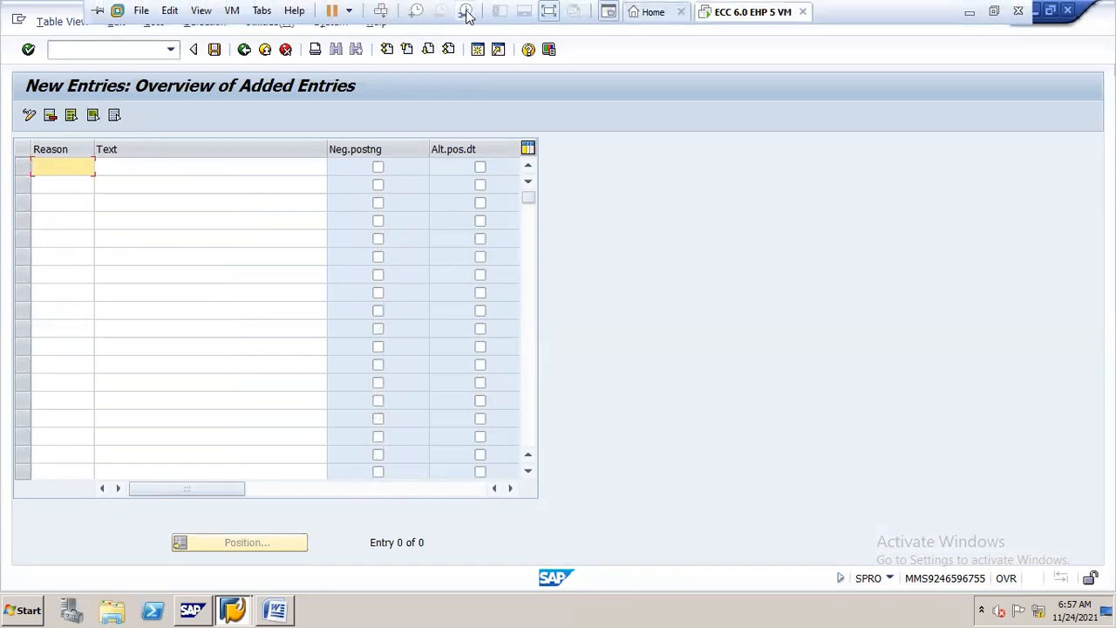
{"action": "left_click_drag", "start_coordinate": [438, 31], "coordinate": [469, 40]}
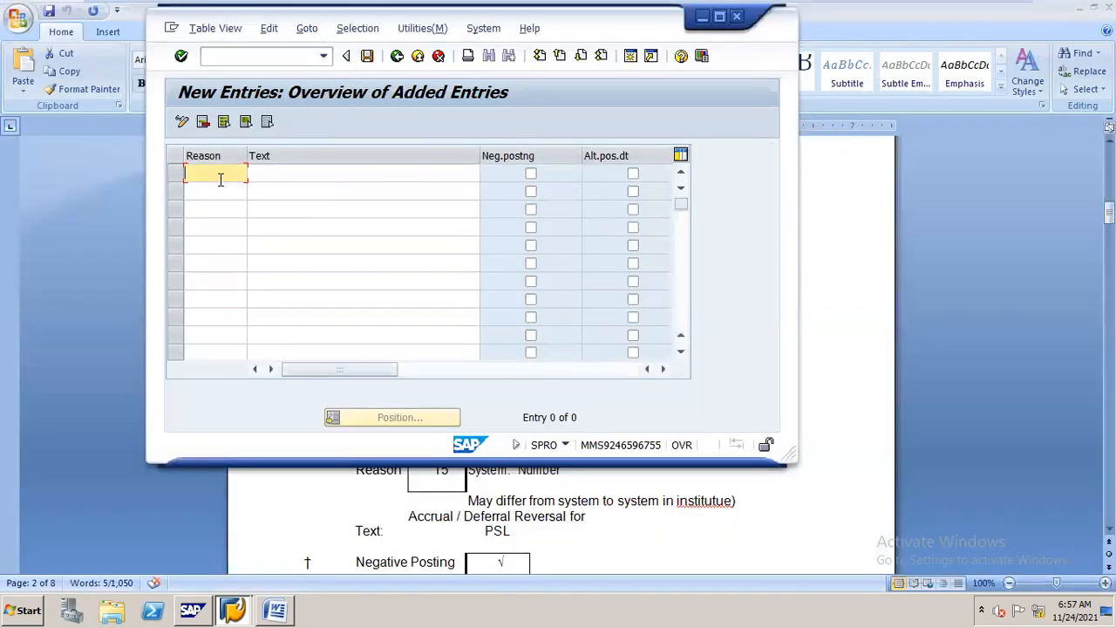
{"action": "type", "text": "SD"}
{"action": "key", "text": "BackSpace"}
{"action": "key", "text": "BackSpace"}
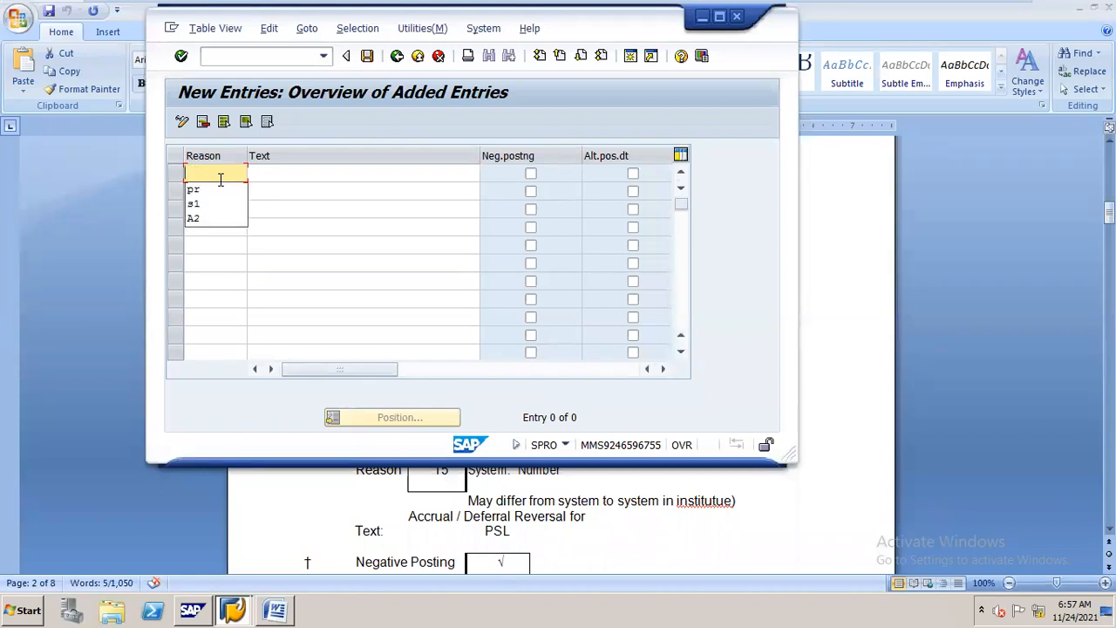
{"action": "type", "text": "DL"}
{"action": "key", "text": "BackSpace"}
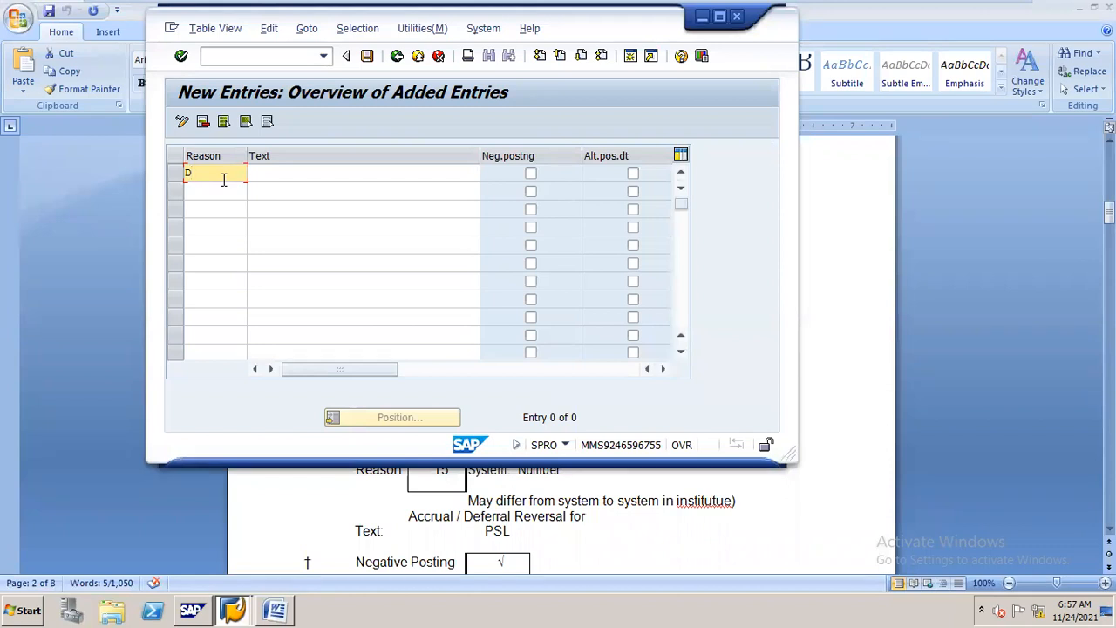
{"action": "key", "text": "BackSpace"}
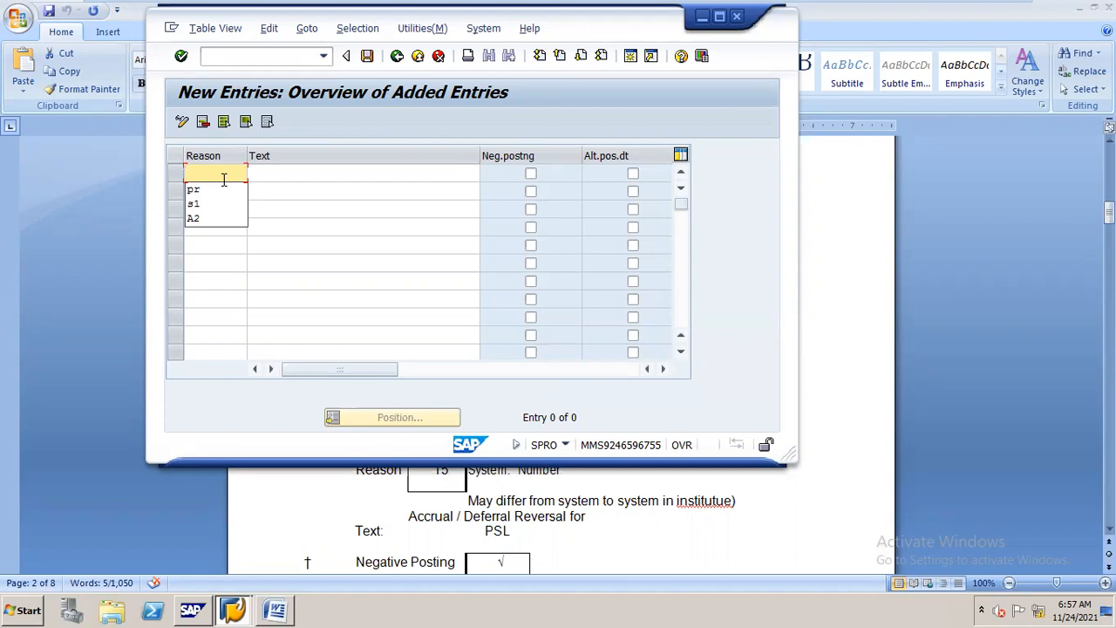
- Enter reversal reason N1 with the text REVERSAL REASON FOR N16, maximize the window and allow negative posting
{"action": "type", "text": "N1"}
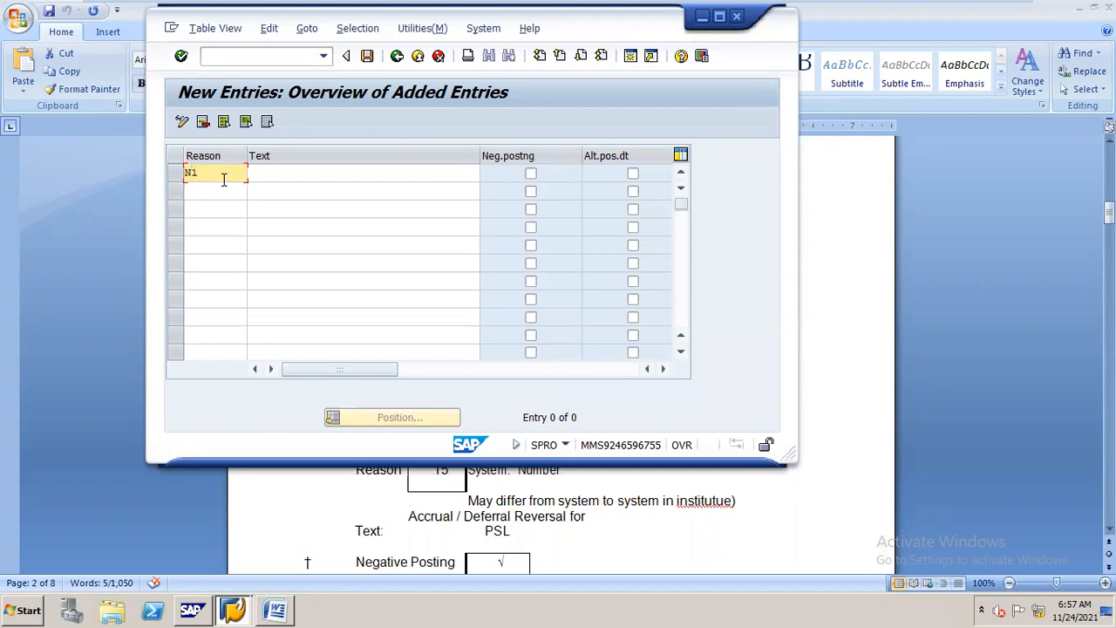
{"action": "key", "text": "Tab"}
{"action": "key", "text": "Down"}
{"action": "key", "text": "Return"}
{"action": "key", "text": "BackSpace"}
{"action": "key", "text": "BackSpace"}
{"action": "key", "text": "BackSpace"}
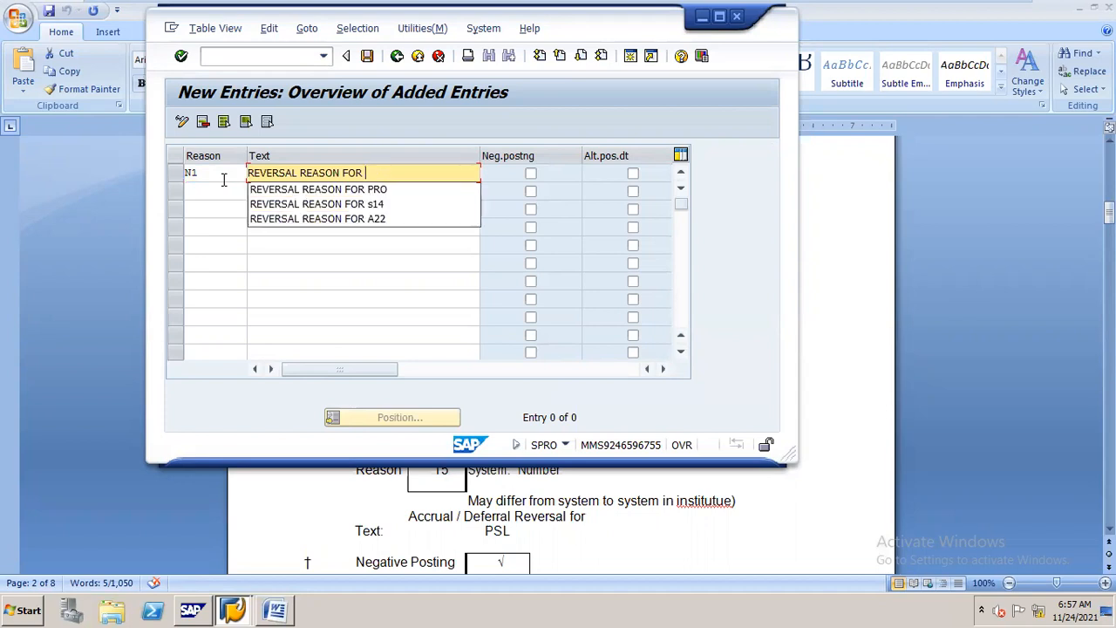
{"action": "type", "text": "N16"}
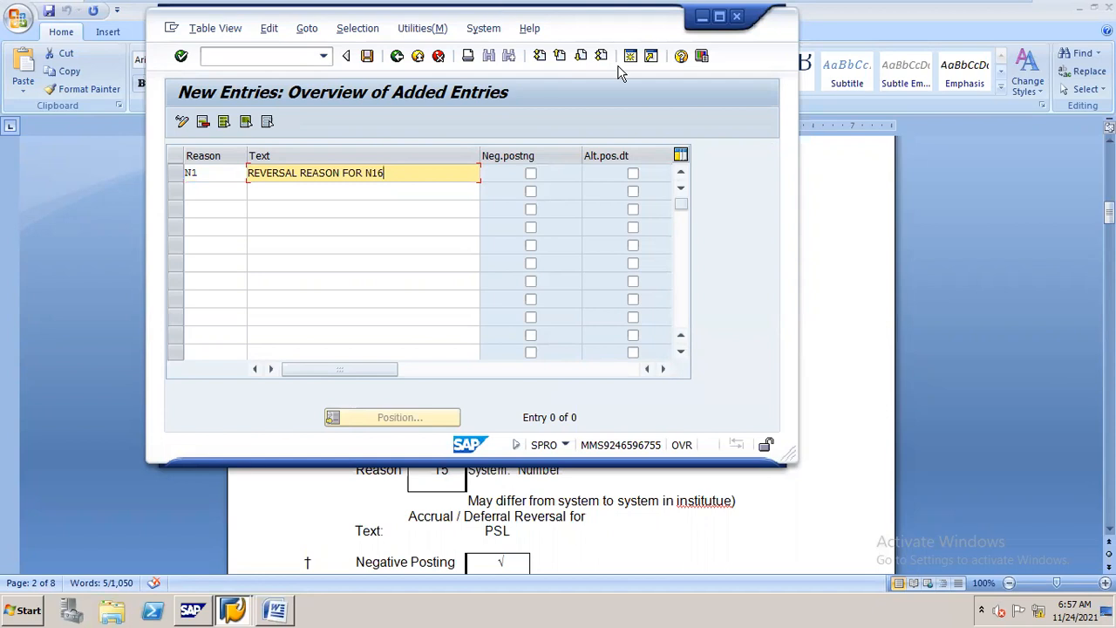
{"action": "left_click", "coordinate": [720, 16]}
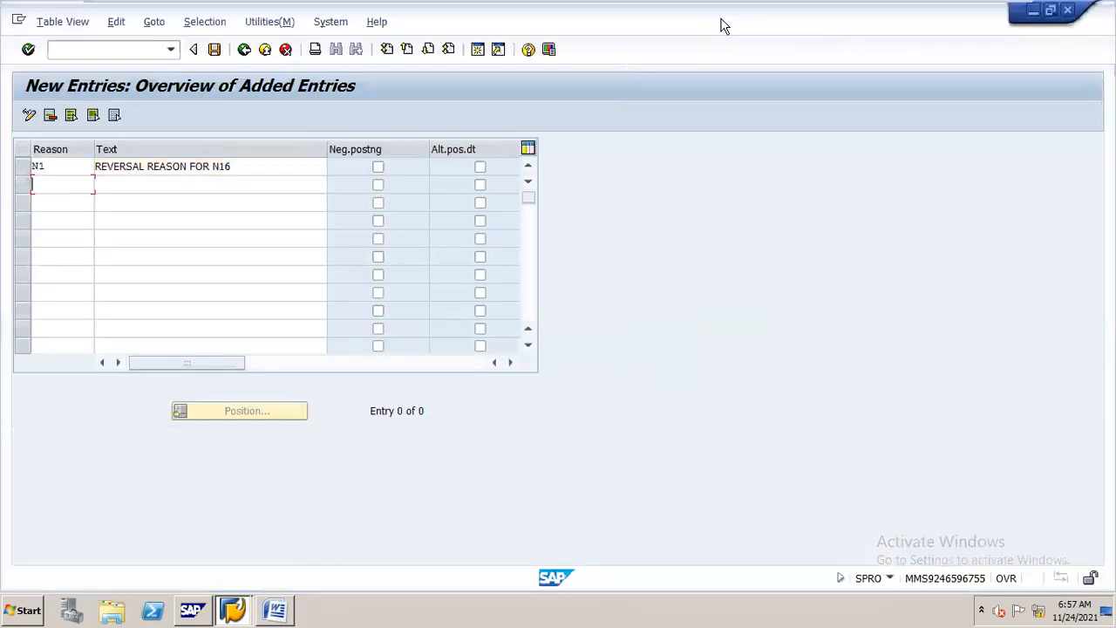
{"action": "left_click", "coordinate": [377, 167]}
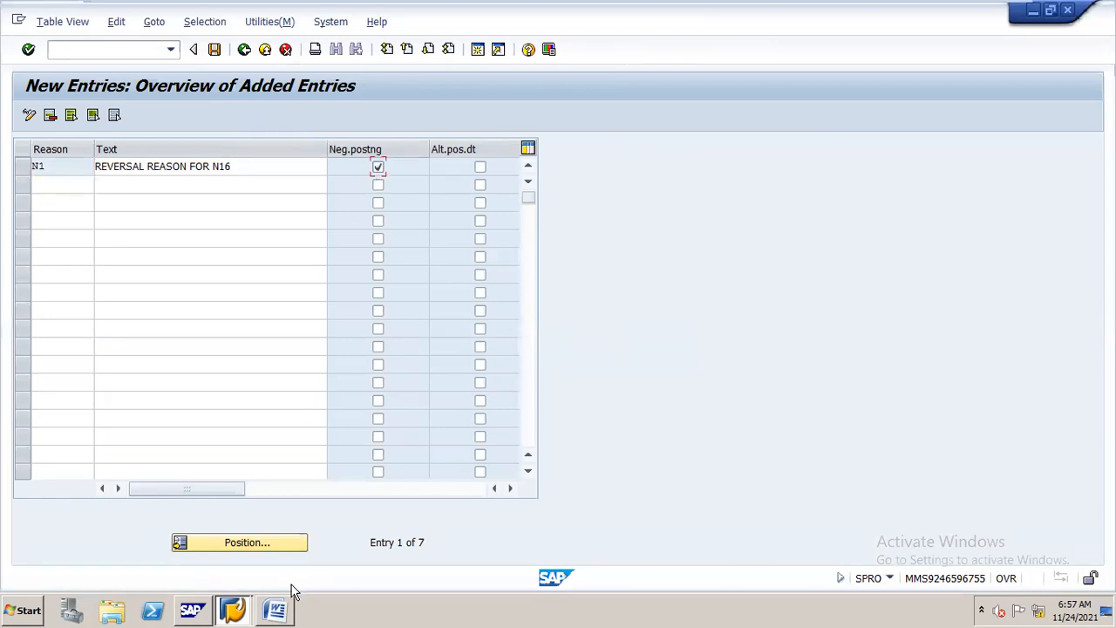
- Open Microsoft Office Excel 2007 and enter the ledger heading SALRIES A/C in cell J8
{"action": "left_click", "coordinate": [21, 595]}
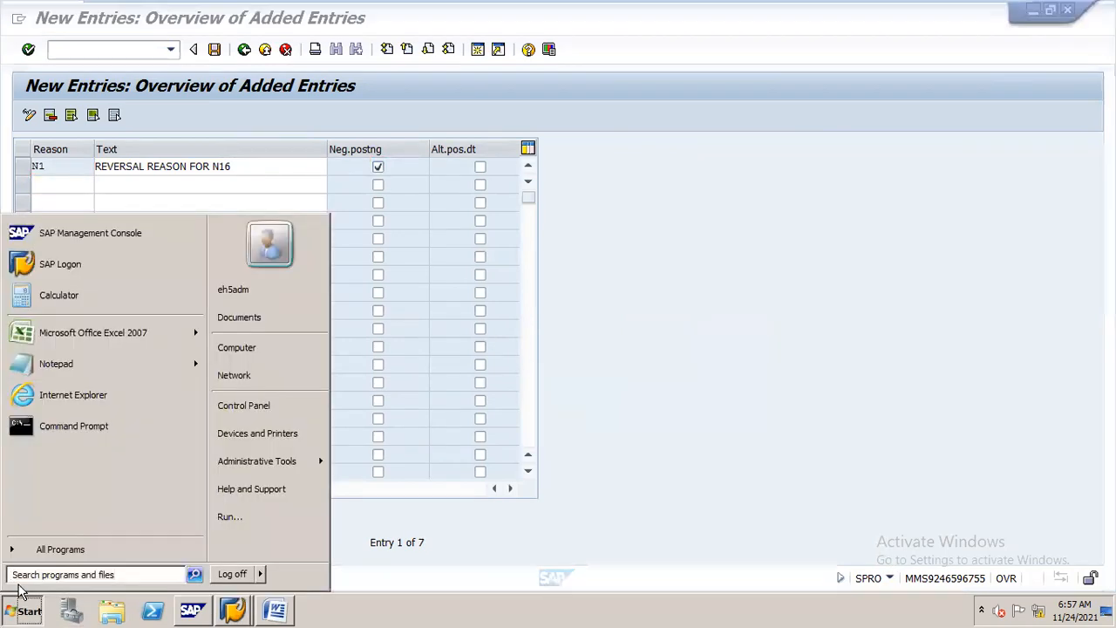
{"action": "left_click", "coordinate": [106, 338]}
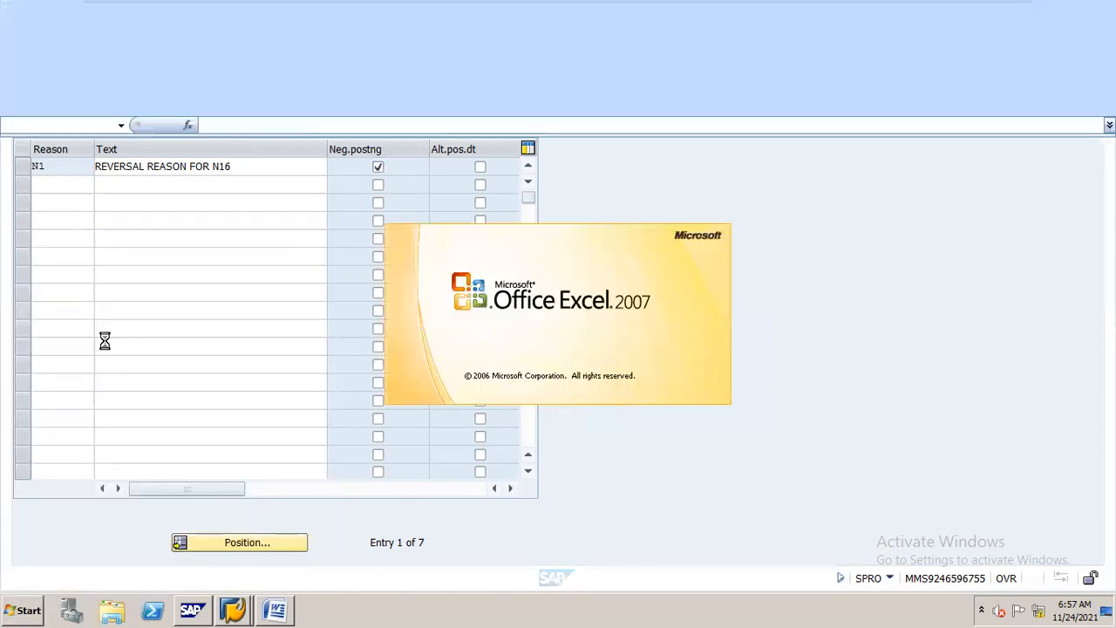
{"action": "left_click", "coordinate": [531, 278]}
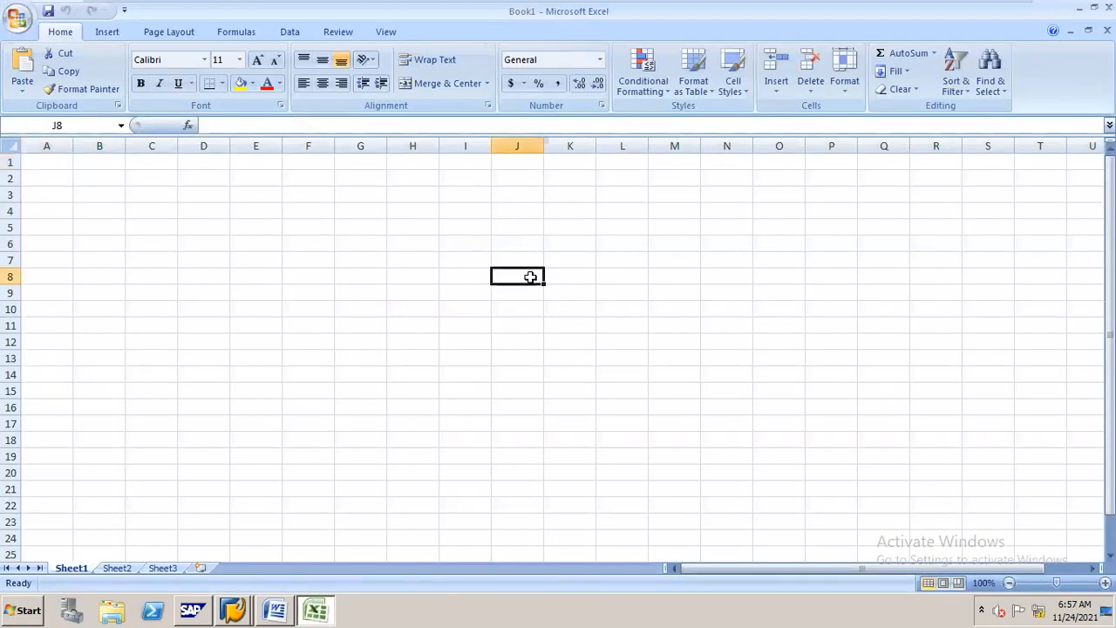
{"action": "type", "text": "SALRIES A/C"}
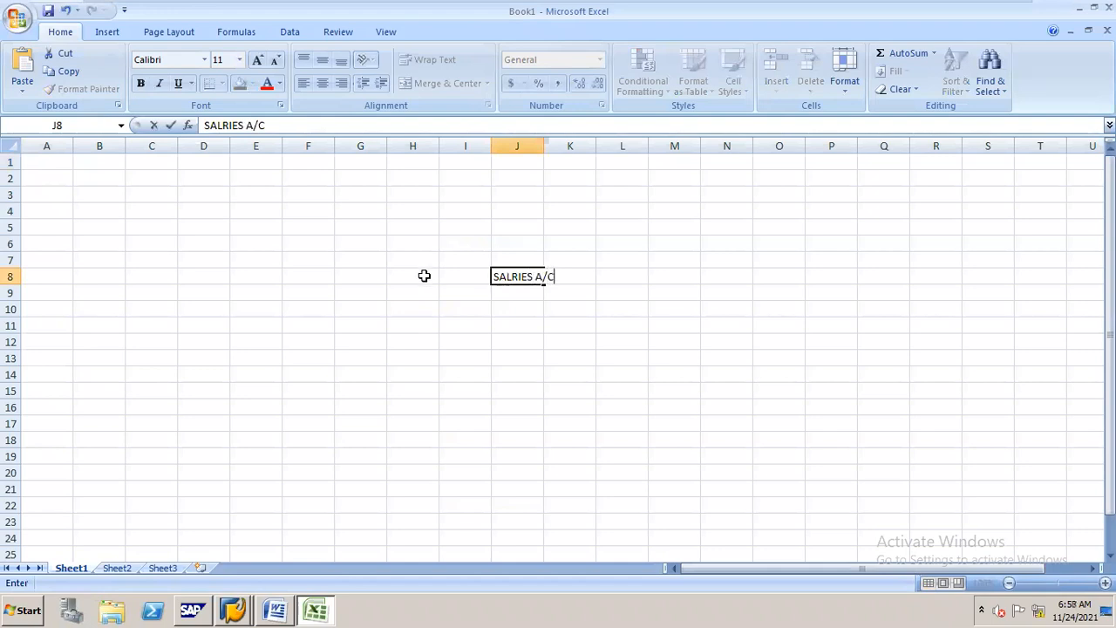
- Label the two sides of the salaries ledger with DR in H8 and CR in M8
{"action": "left_click", "coordinate": [424, 276]}
{"action": "type", "text": "DR"}
{"action": "key", "text": "Right"}
{"action": "key", "text": "Right"}
{"action": "key", "text": "Right"}
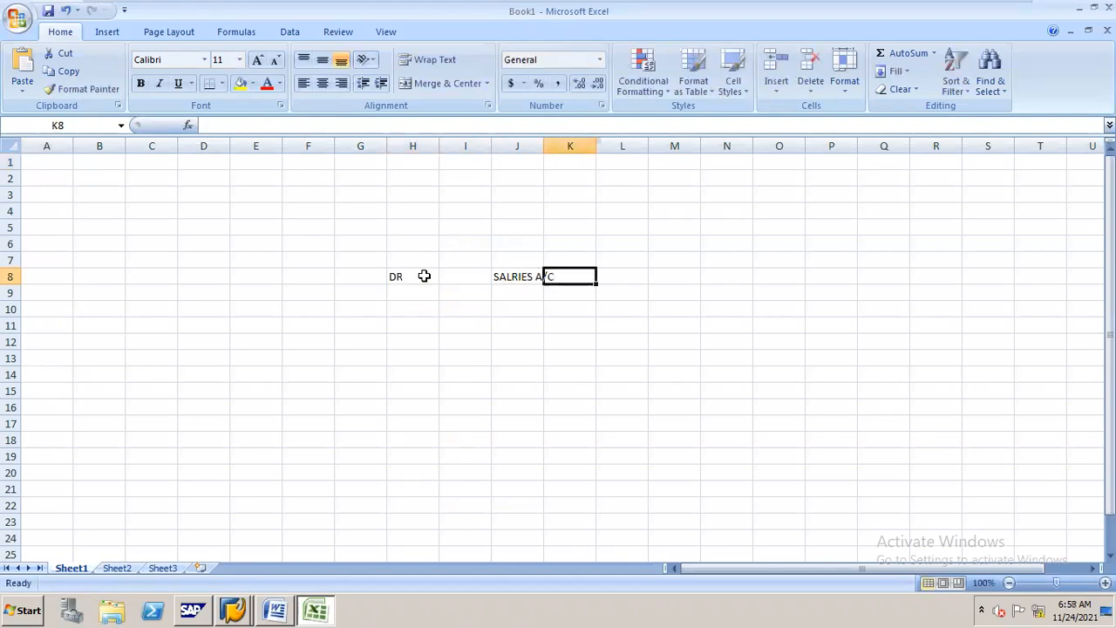
{"action": "key", "text": "Right"}
{"action": "key", "text": "Right"}
{"action": "type", "text": "CR"}
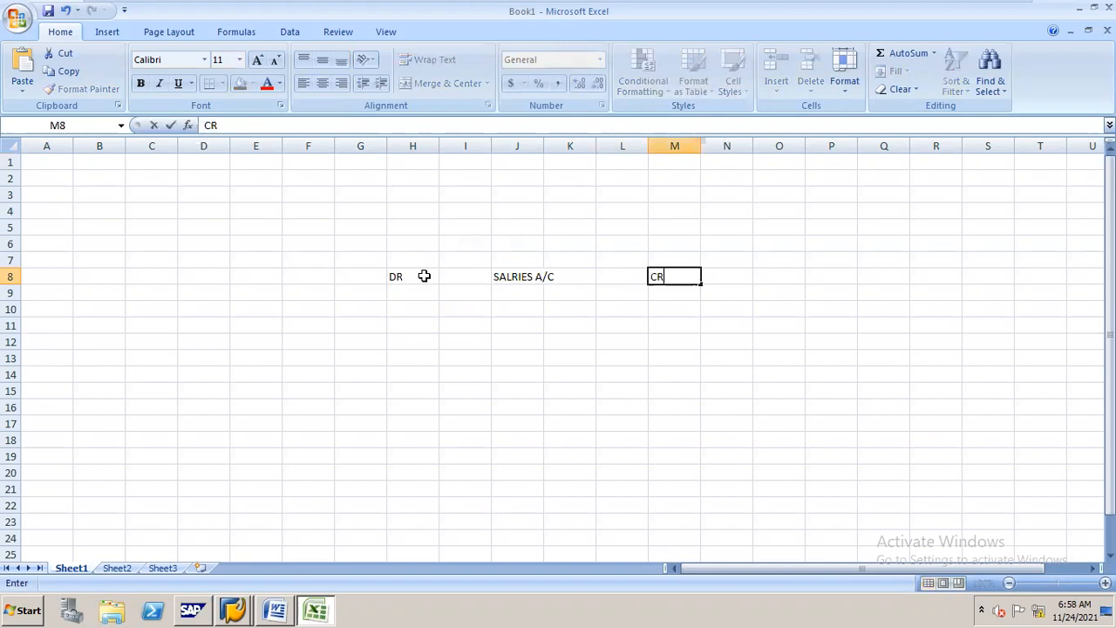
- Enter the salary amount 100000 on the debit side of the salaries ledger in cell I10
{"action": "left_click", "coordinate": [461, 311]}
{"action": "type", "text": "100000"}
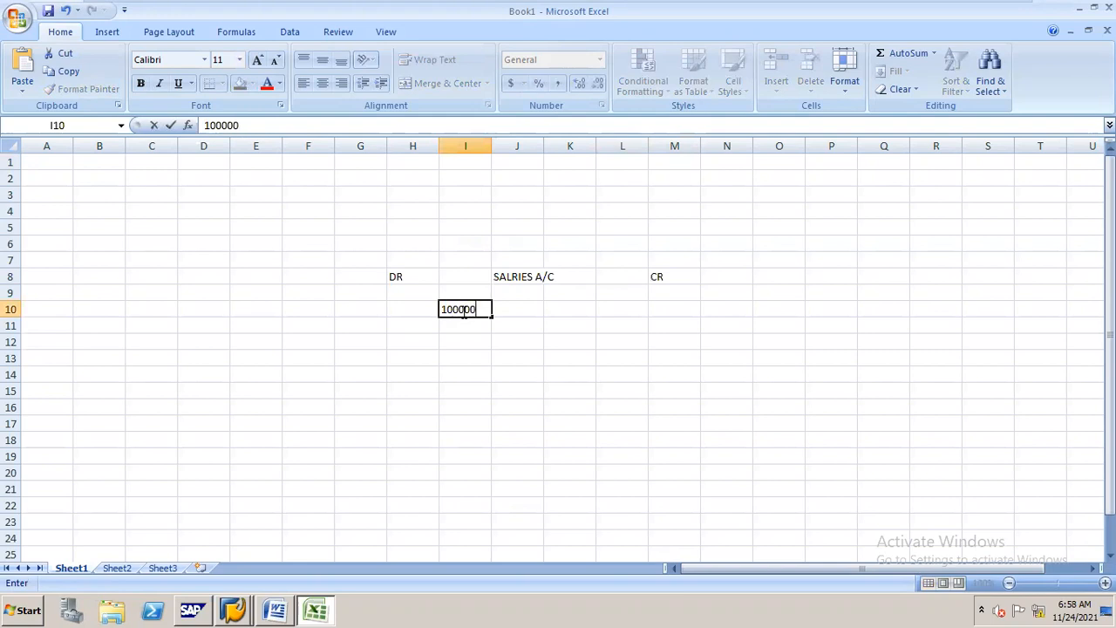
{"action": "key", "text": "Tab"}
- Try an entry of 100000 on the credit side in cell M10 and erase it
{"action": "key", "text": "Tab"}
{"action": "key", "text": "Tab"}
{"action": "key", "text": "Tab"}
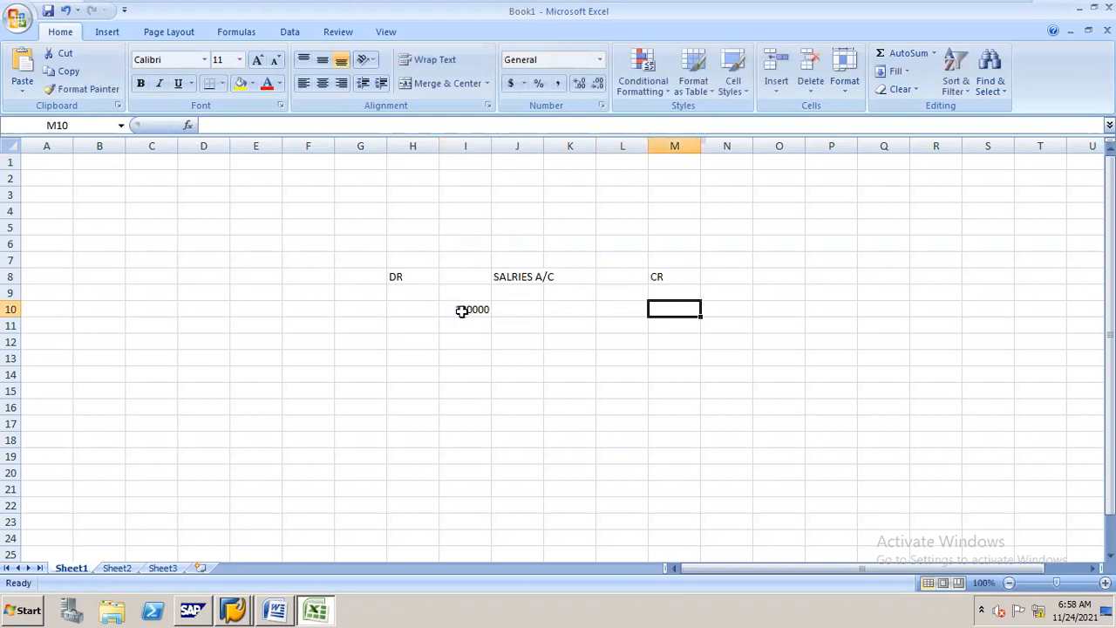
{"action": "type", "text": "100000"}
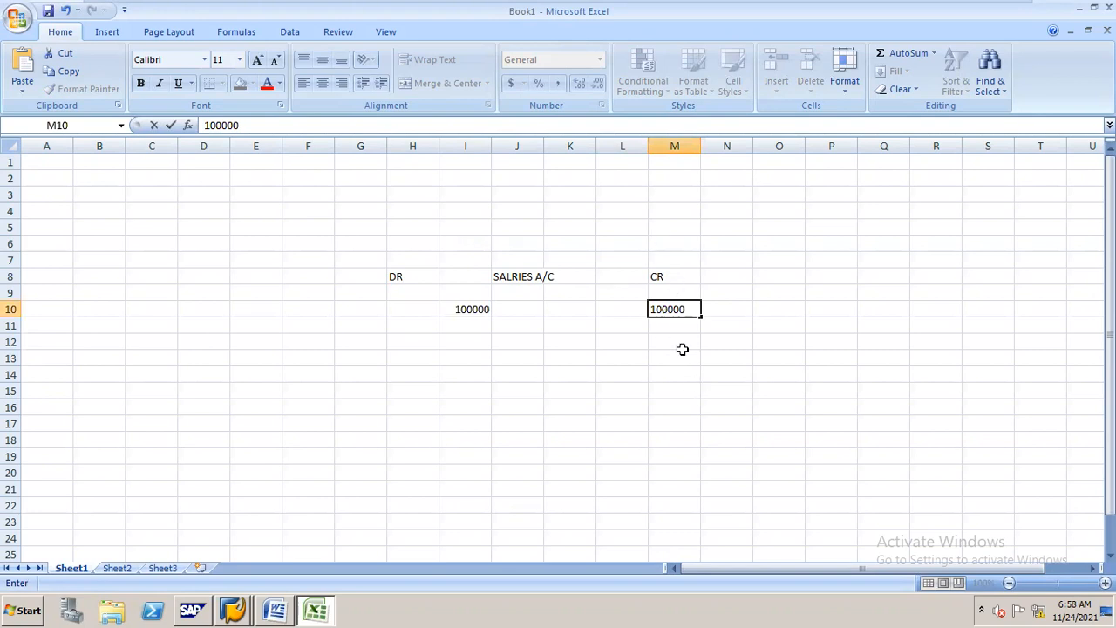
{"action": "key", "text": "BackSpace"}
{"action": "key", "text": "BackSpace"}
{"action": "key", "text": "BackSpace"}
{"action": "key", "text": "BackSpace"}
{"action": "key", "text": "BackSpace"}
{"action": "key", "text": "BackSpace"}
- Enter the negative posting 100000- on the debit side in cell I11, under the original amount
{"action": "left_click", "coordinate": [481, 326]}
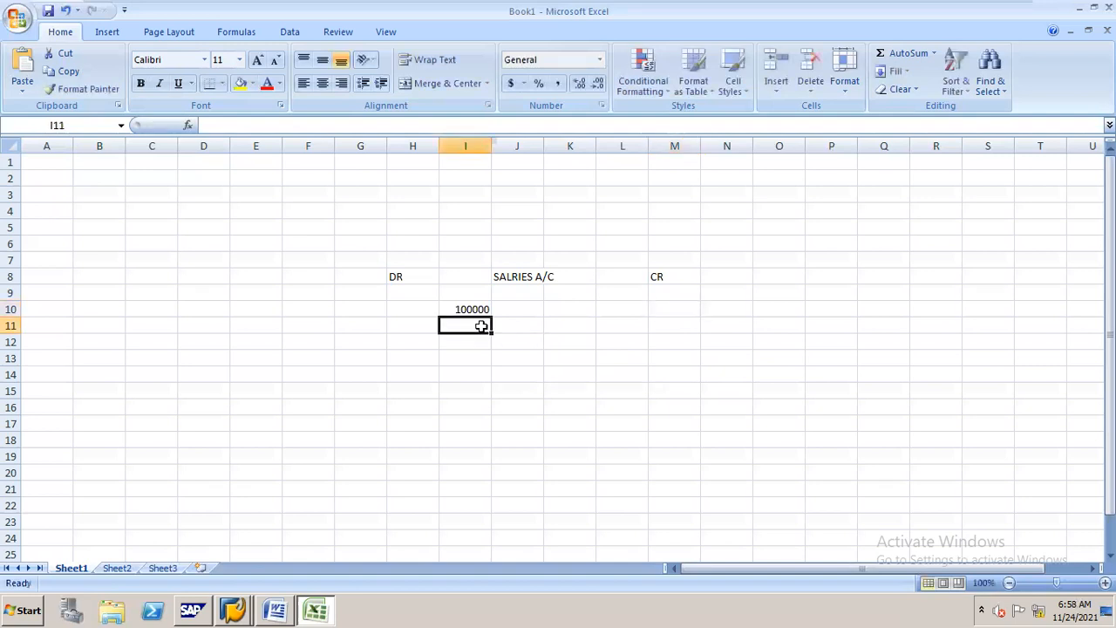
{"action": "type", "text": "100000-"}
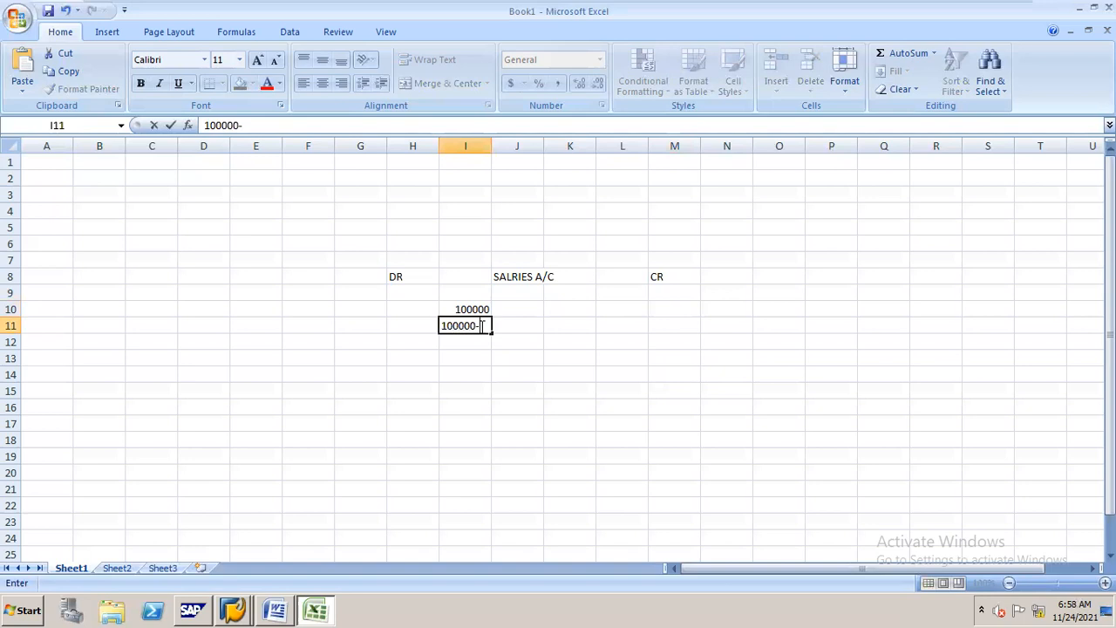
{"action": "key", "text": "Return"}
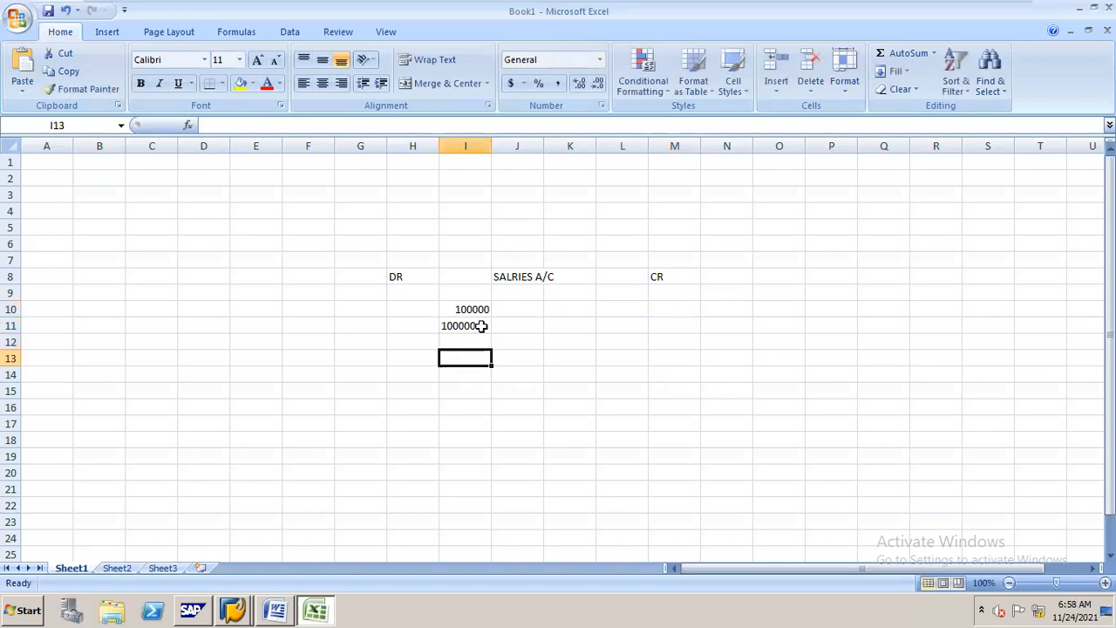
{"action": "left_click", "coordinate": [419, 327]}
{"action": "key", "text": "Return"}
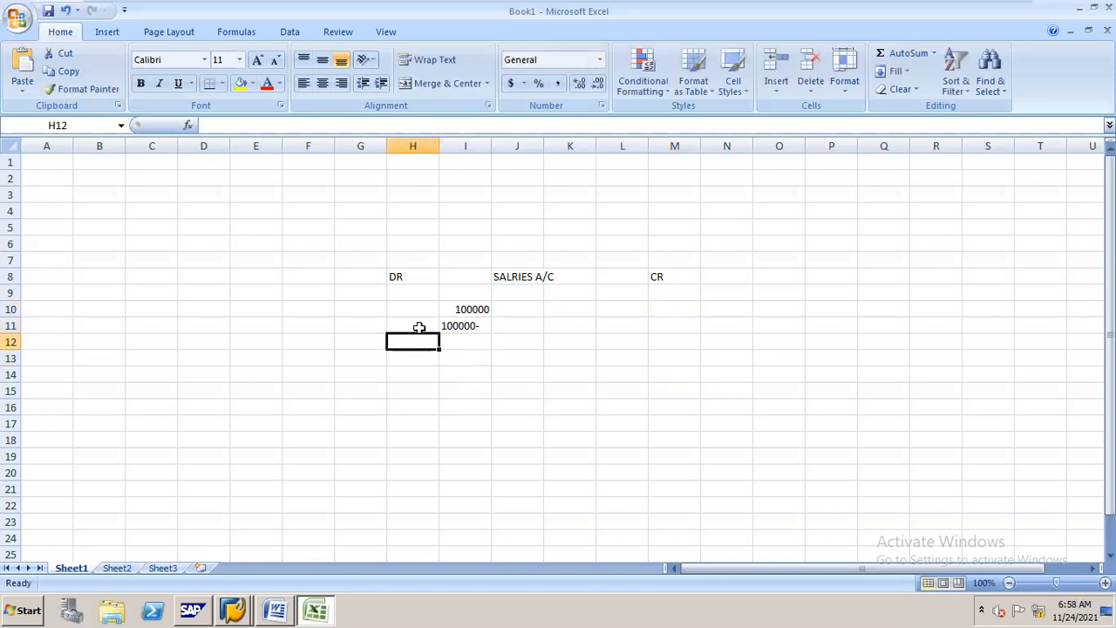
{"action": "left_click", "coordinate": [427, 309]}
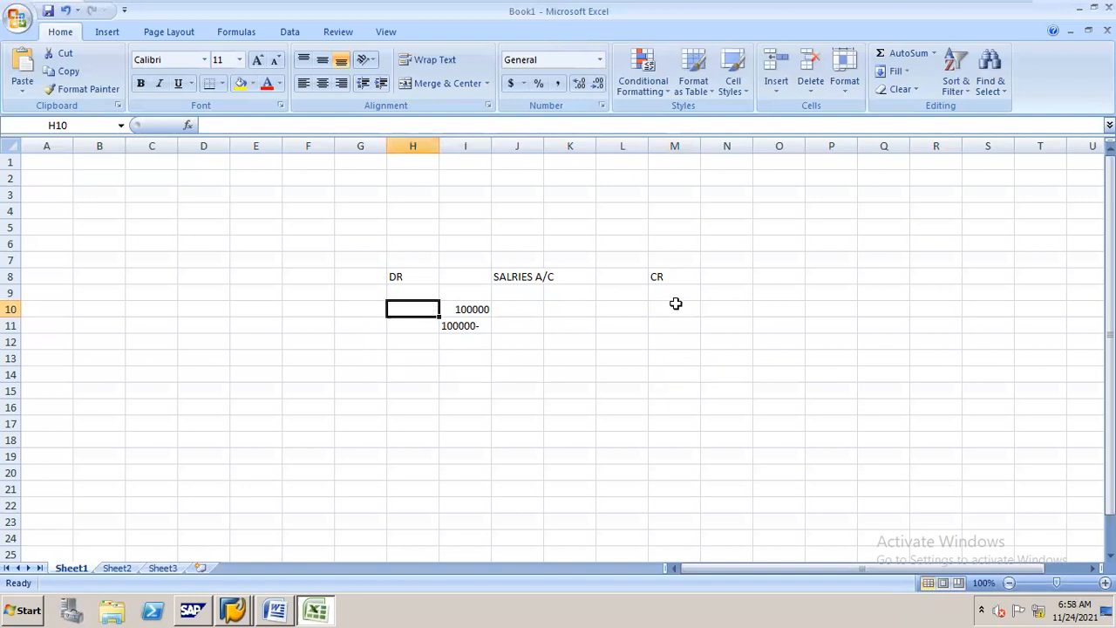
{"action": "scroll", "coordinate": [676, 300], "scroll_direction": "down", "scroll_amount": 5, "text": "ctrl"}
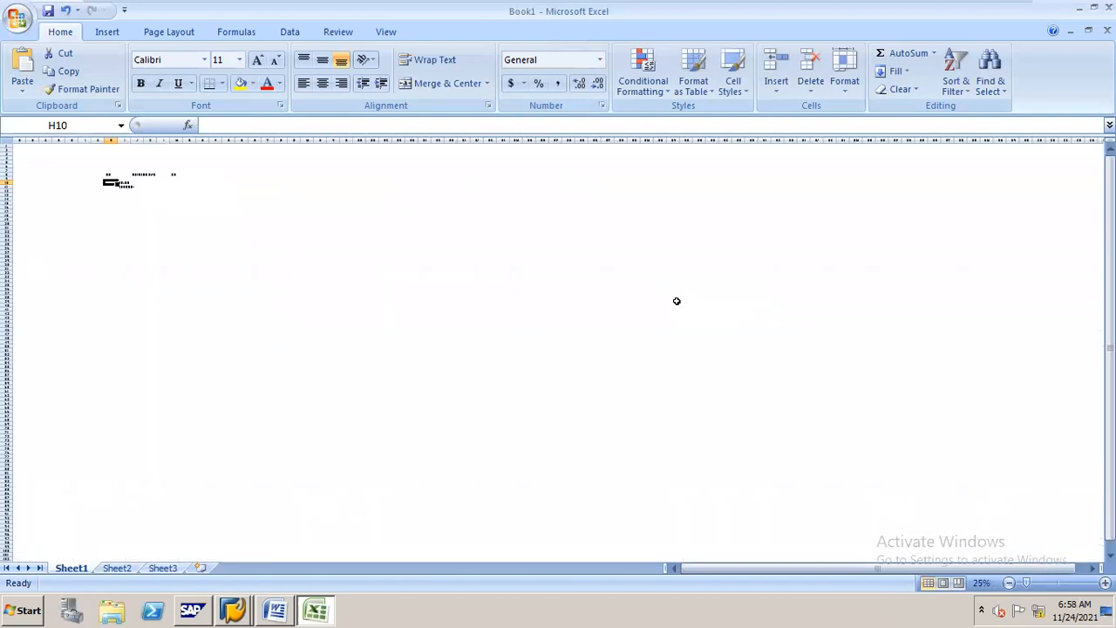
{"action": "scroll", "coordinate": [676, 301], "scroll_direction": "up", "scroll_amount": 7, "text": "ctrl"}
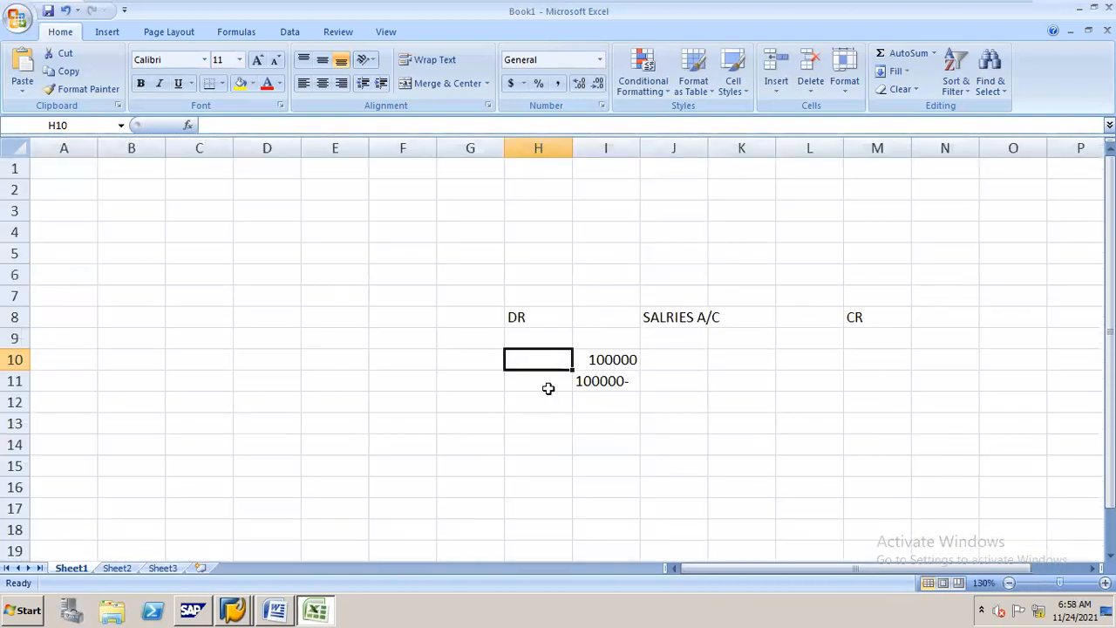
{"action": "left_click", "coordinate": [543, 396]}
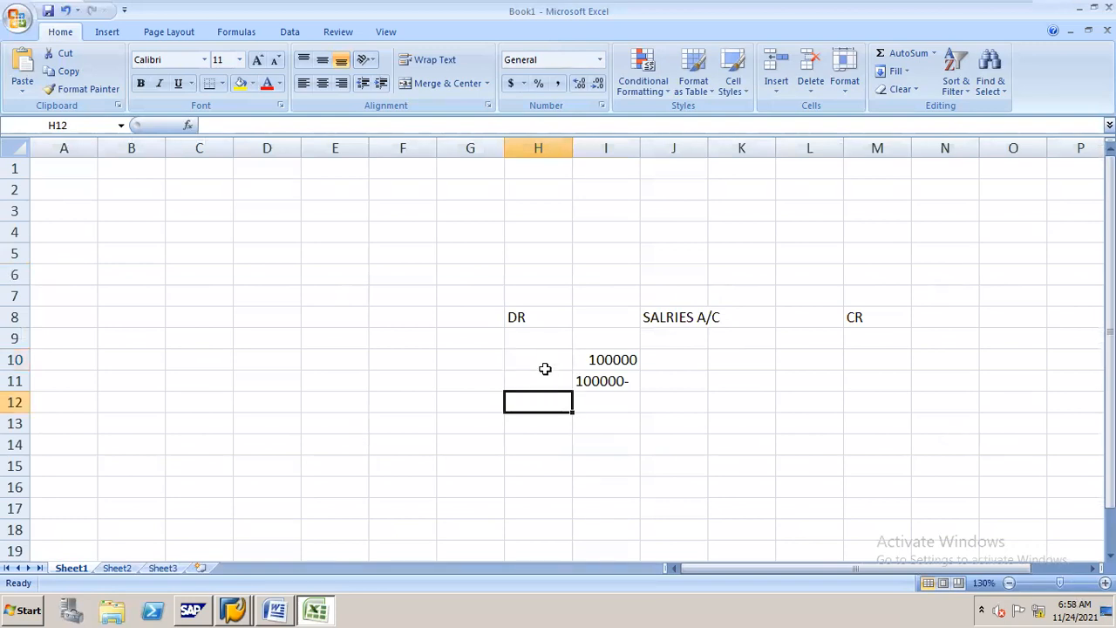
{"action": "left_click", "coordinate": [551, 362]}
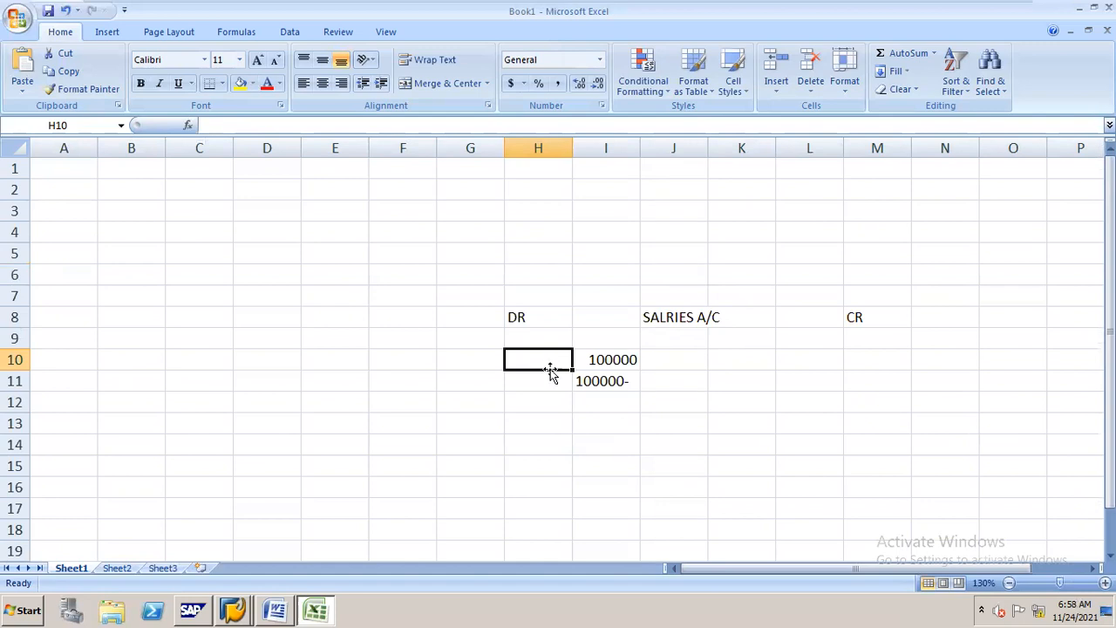
{"action": "mouse_move", "coordinate": [885, 4]}
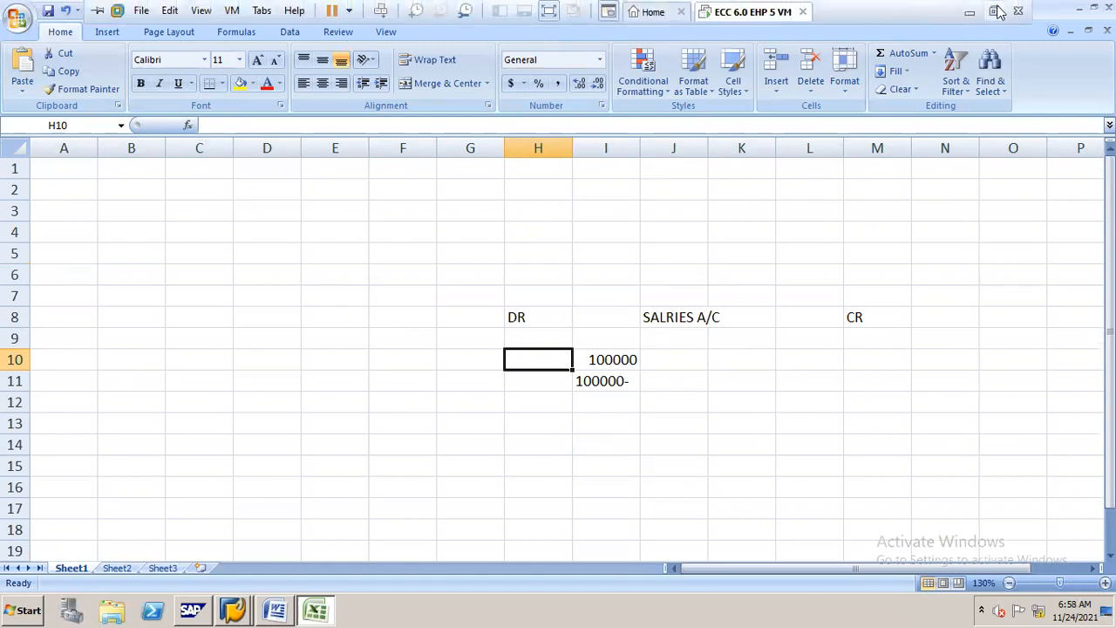
{"action": "left_click", "coordinate": [970, 13]}
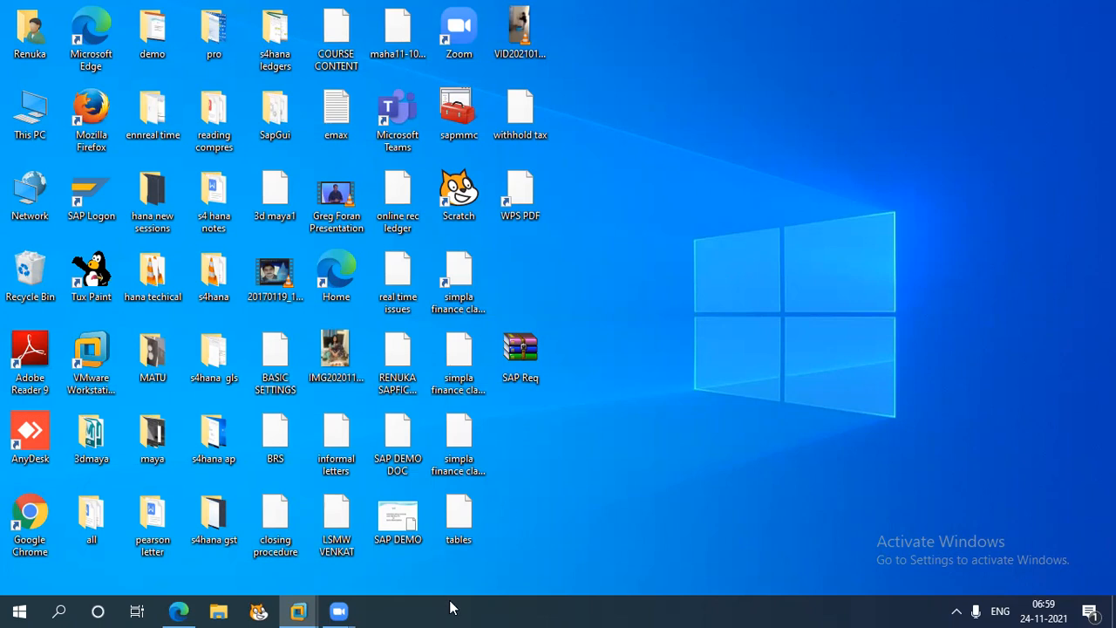
{"action": "mouse_move", "coordinate": [307, 611]}
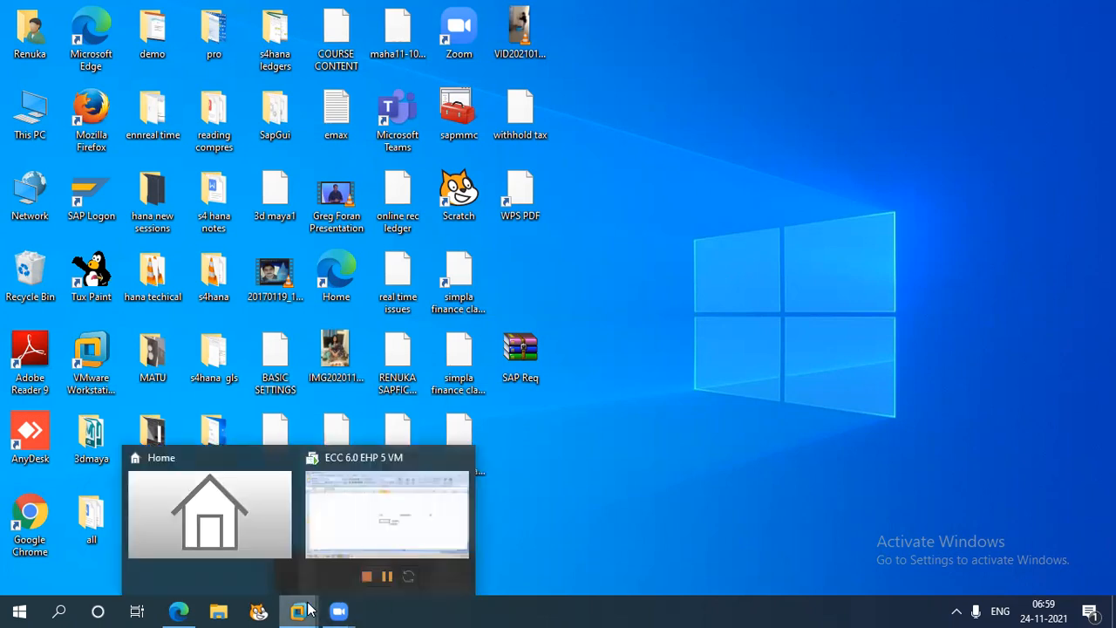
{"action": "left_click", "coordinate": [387, 535]}
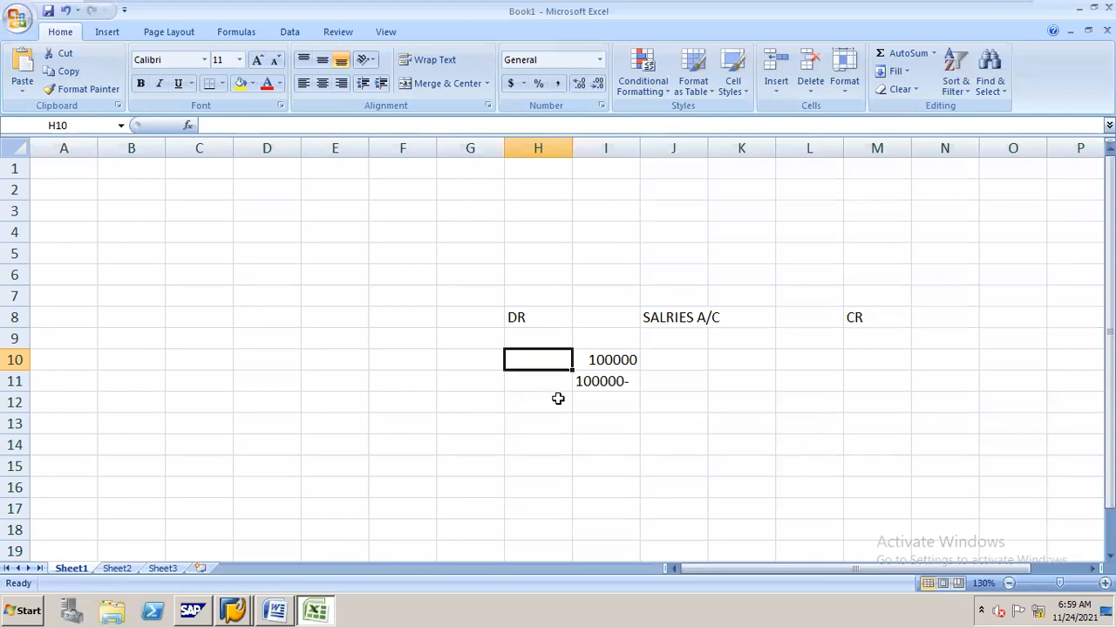
{"action": "mouse_move", "coordinate": [880, 6]}
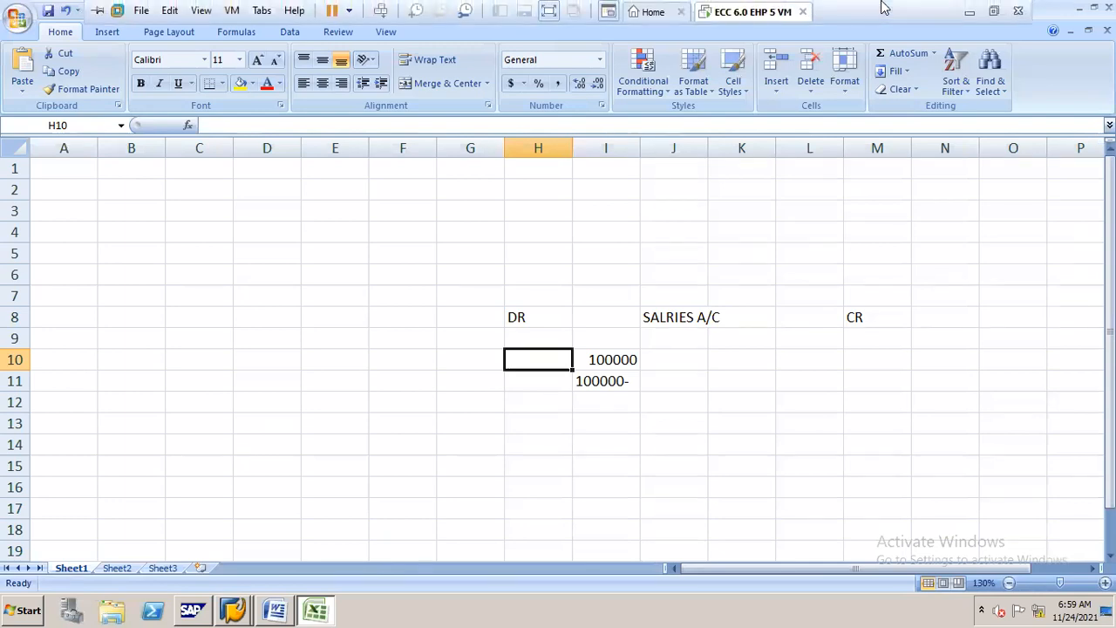
{"action": "left_click", "coordinate": [965, 12]}
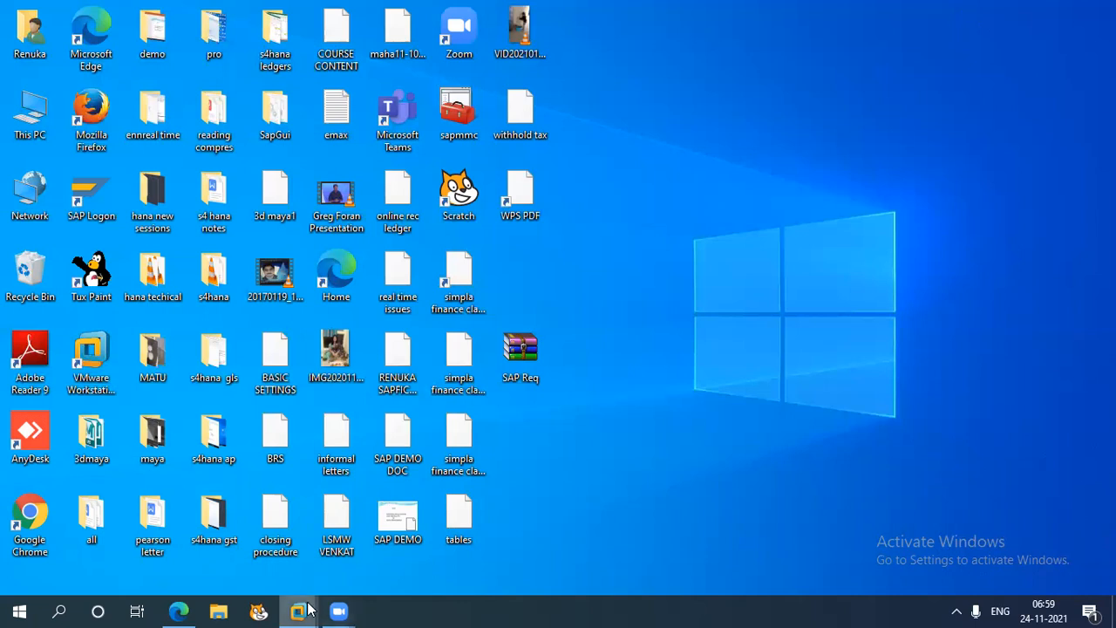
{"action": "mouse_move", "coordinate": [307, 611]}
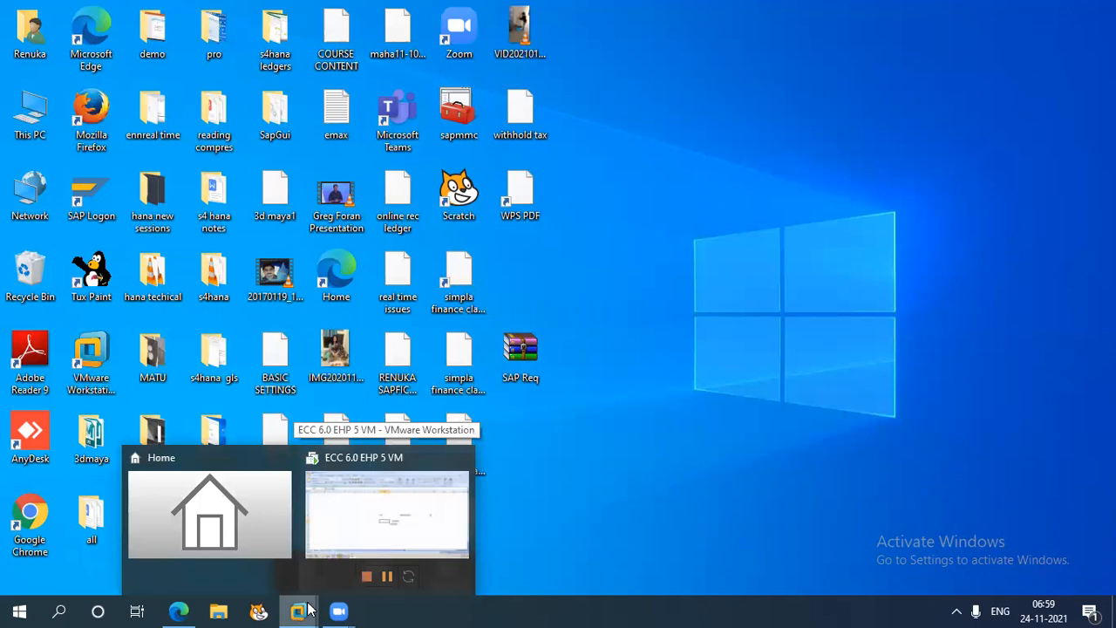
{"action": "left_click", "coordinate": [352, 512]}
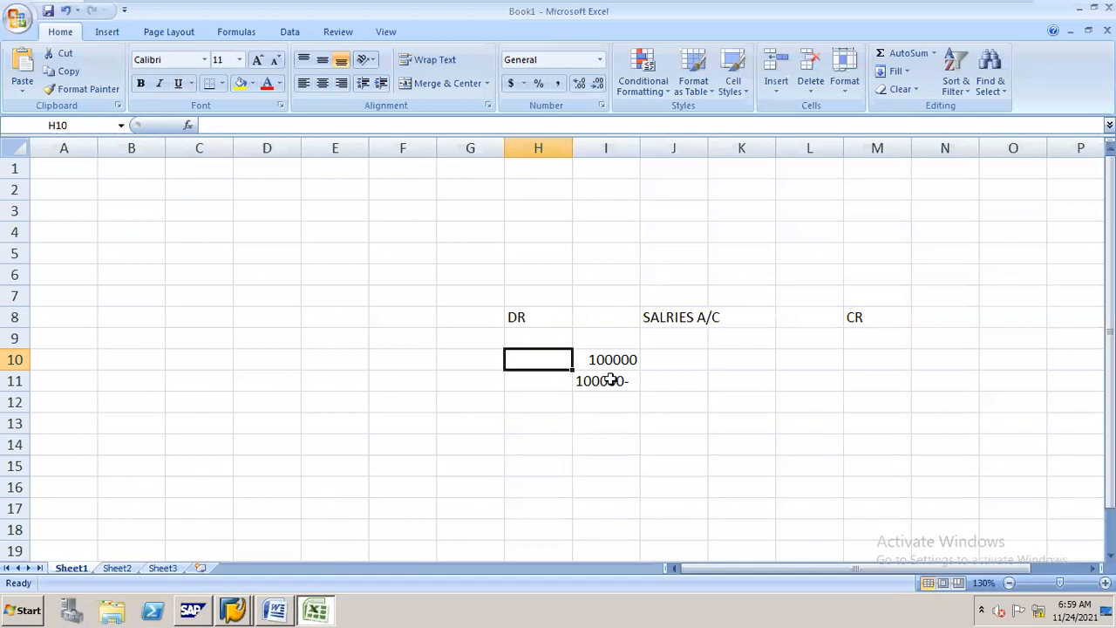
{"action": "left_click", "coordinate": [873, 359]}
{"action": "left_click", "coordinate": [626, 399]}
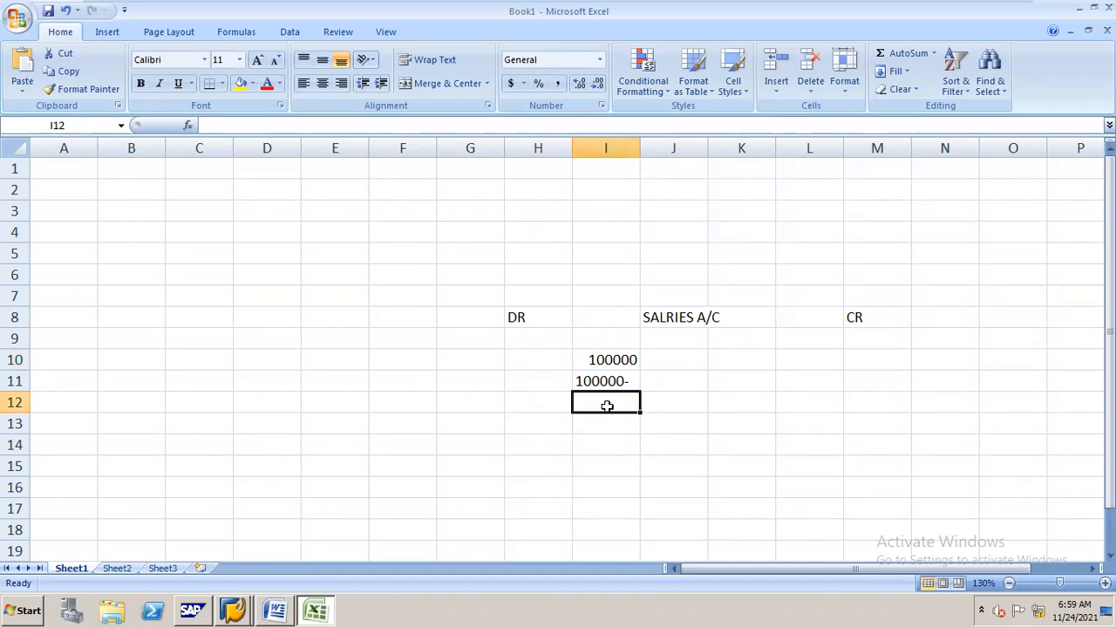
{"action": "key", "text": "alt+Tab"}
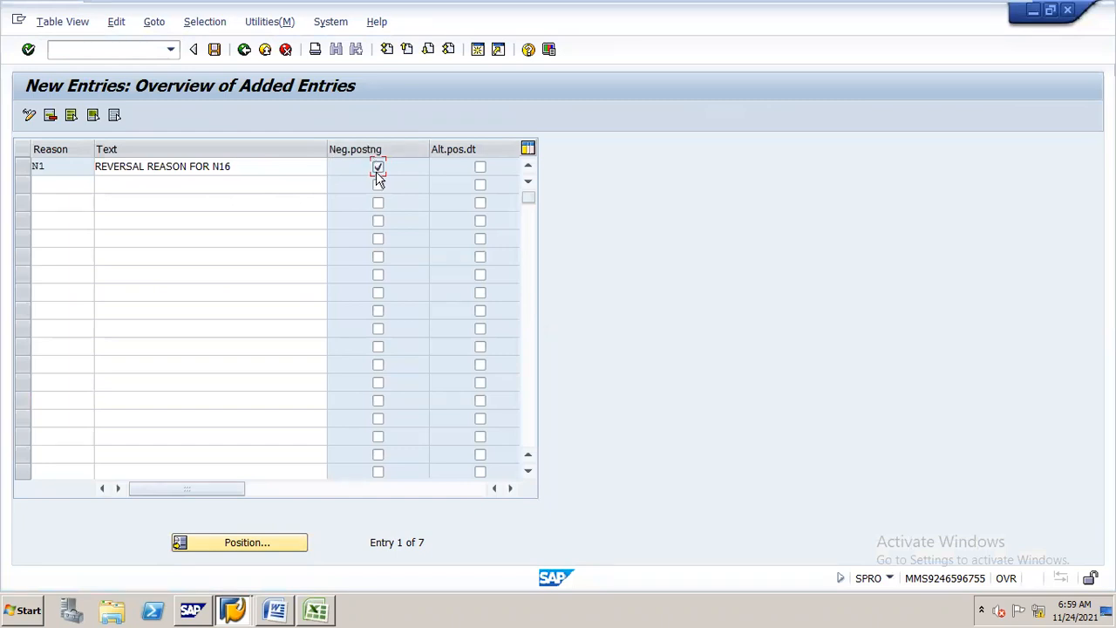
{"action": "key", "text": "alt+Tab"}
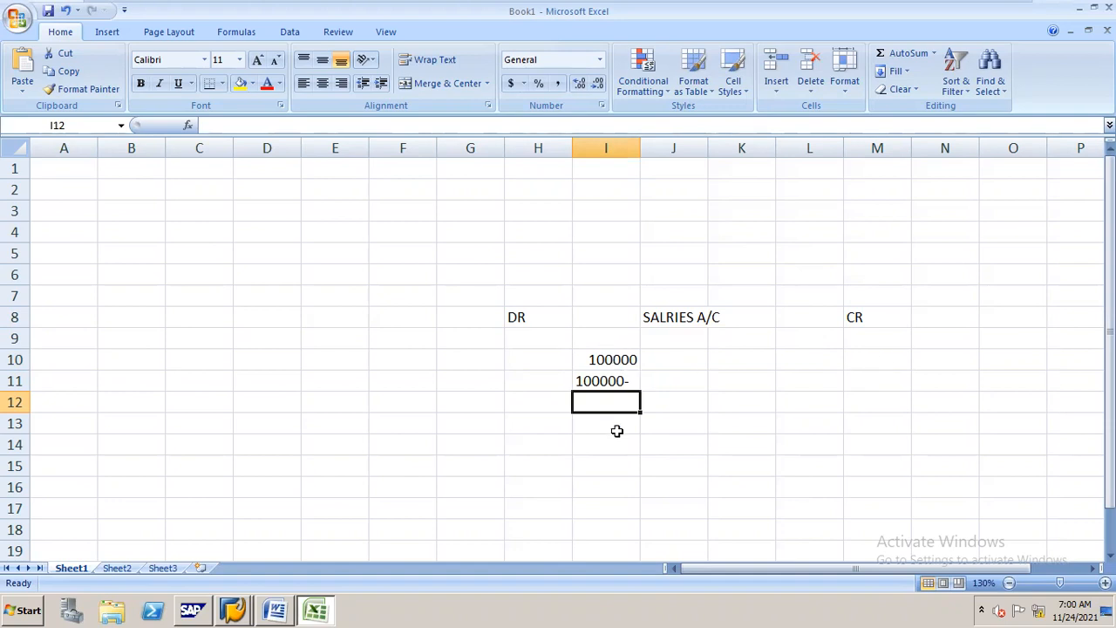
- Switch to the SAP new entries and allow an alternative posting date for reversal reason N1
{"action": "key", "text": "alt+Tab"}
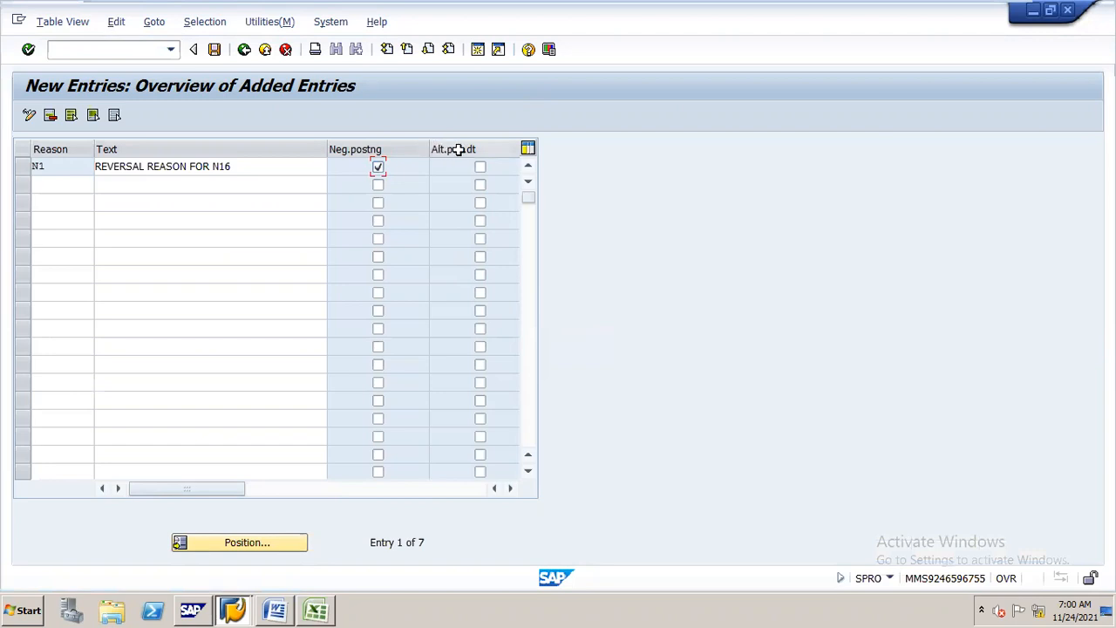
{"action": "left_click", "coordinate": [480, 166]}
{"action": "left_click", "coordinate": [480, 167]}
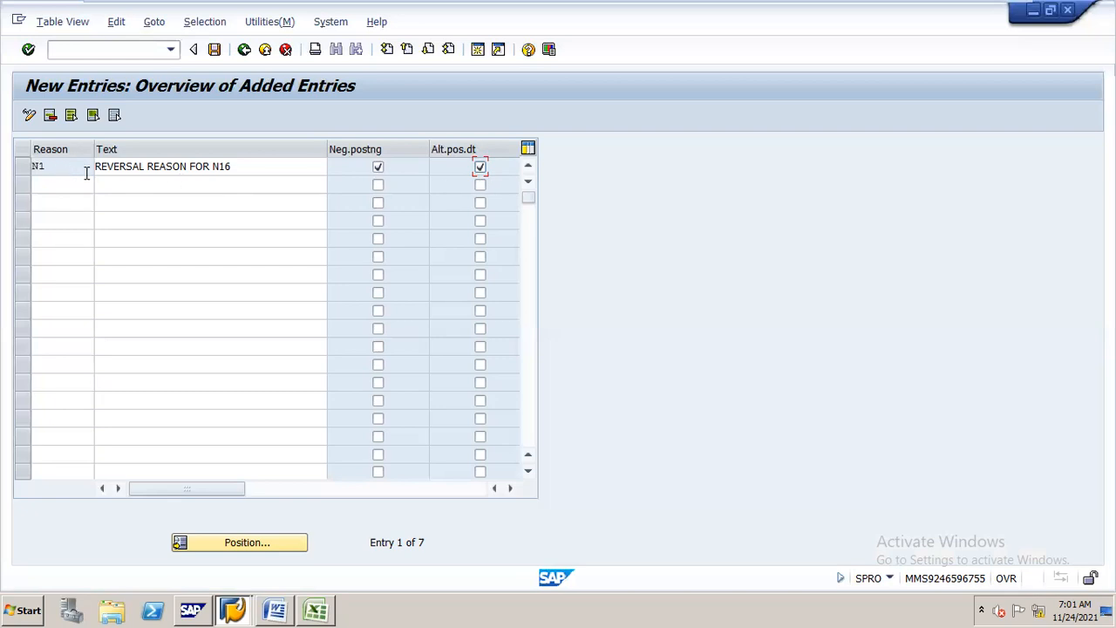
- Save reversal reason N1 under the own customizing request EH5K900166, N16 CONFIGURATION
{"action": "left_click", "coordinate": [215, 50]}
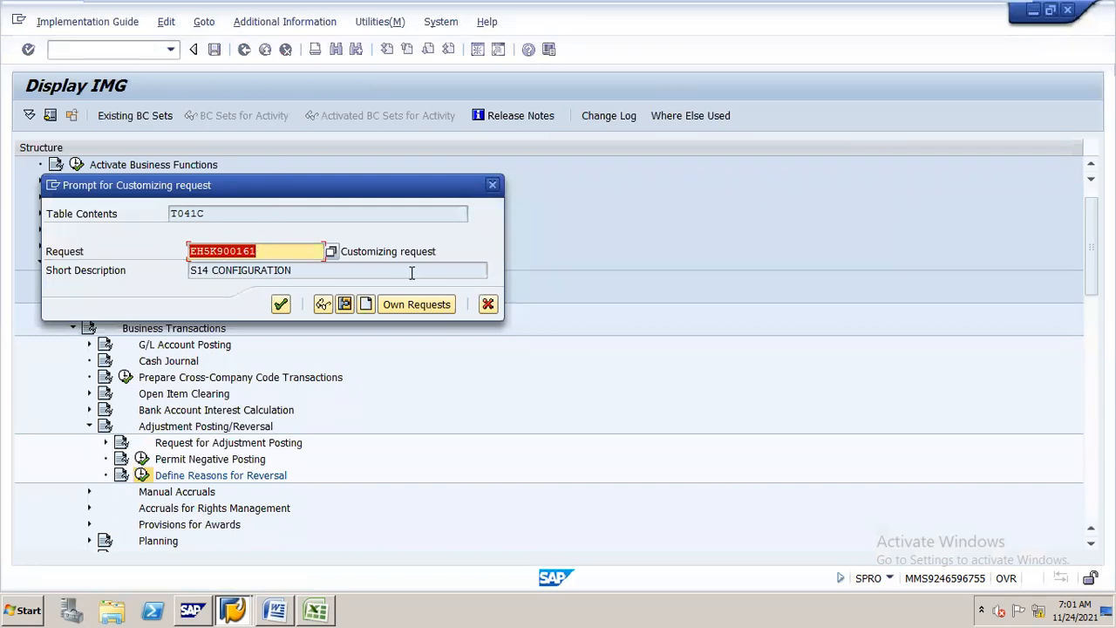
{"action": "left_click", "coordinate": [416, 303]}
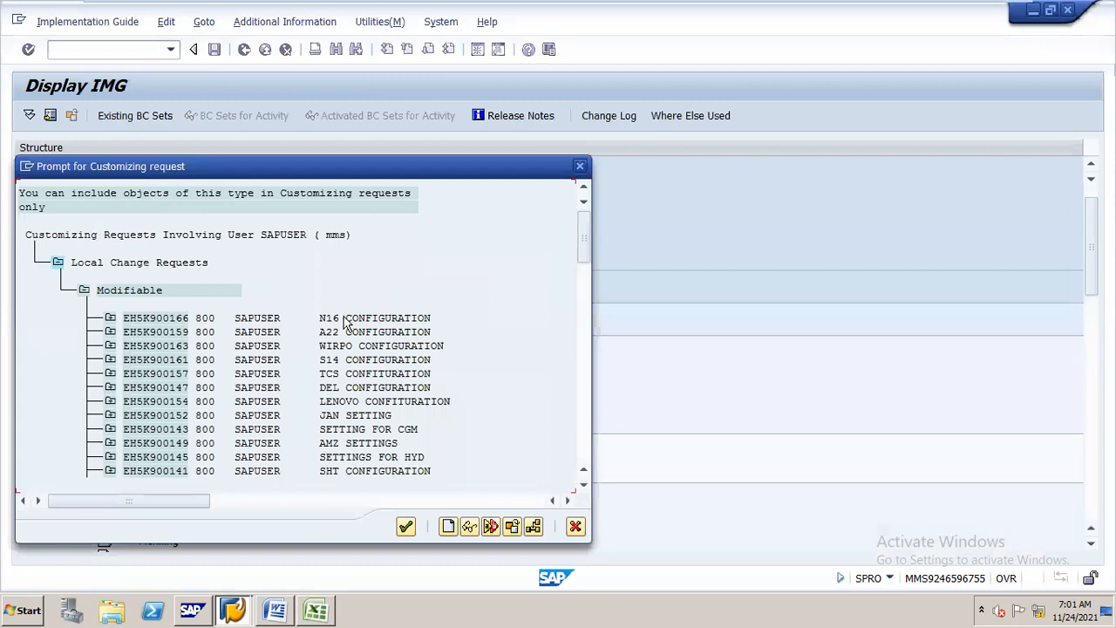
{"action": "double_click", "coordinate": [334, 325]}
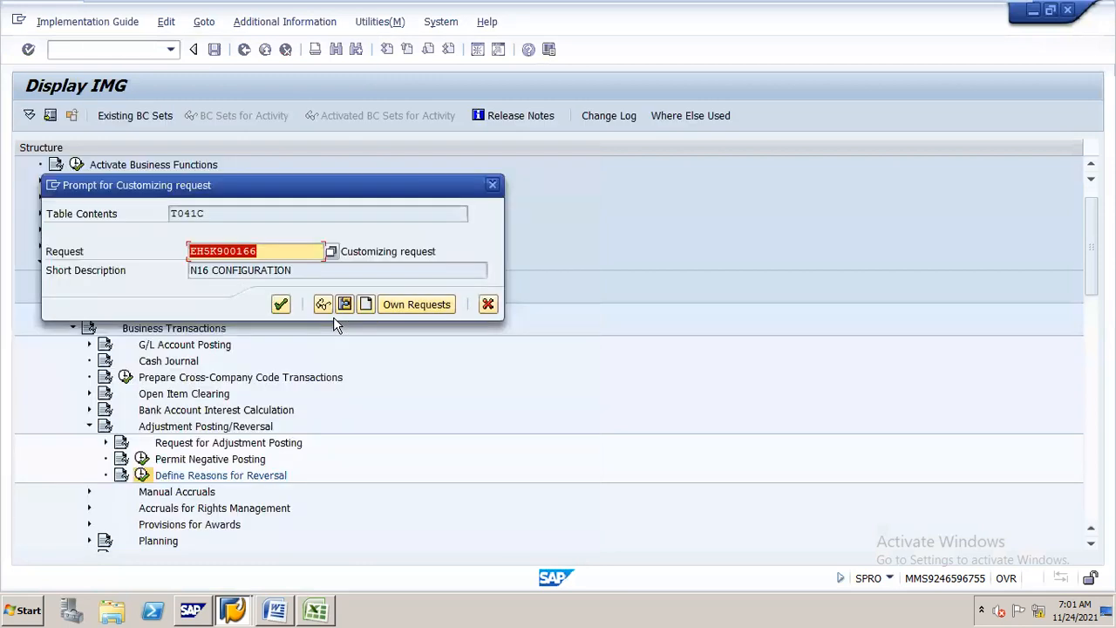
{"action": "left_click", "coordinate": [281, 306]}
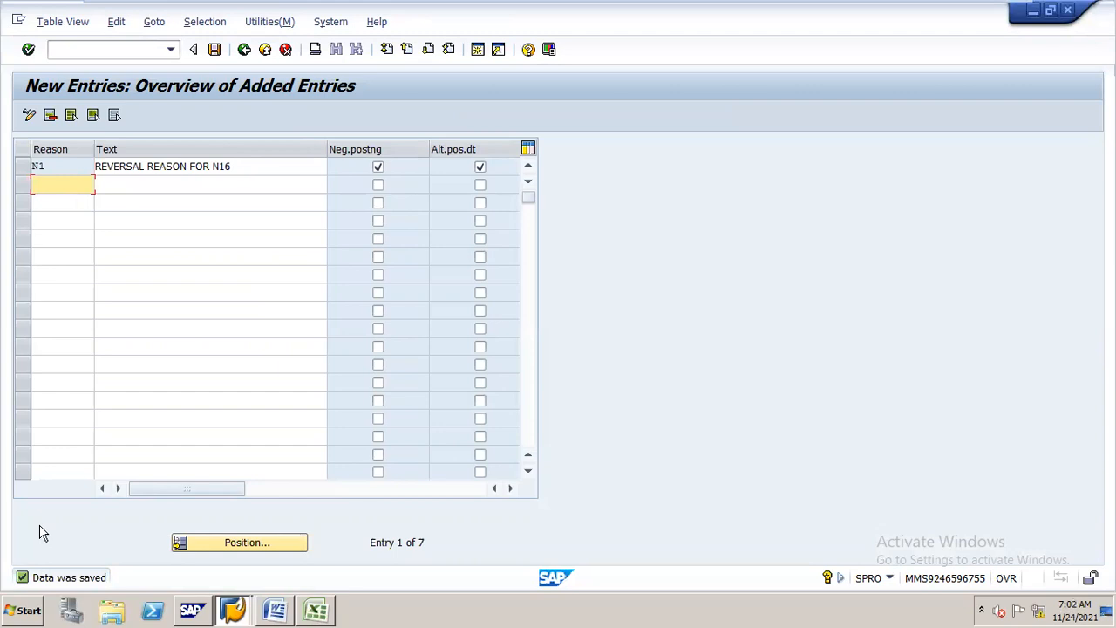
- Check the accrual/deferral steps in the Word month-end provisions notes and return to the SAP new entries
{"action": "left_click", "coordinate": [279, 604]}
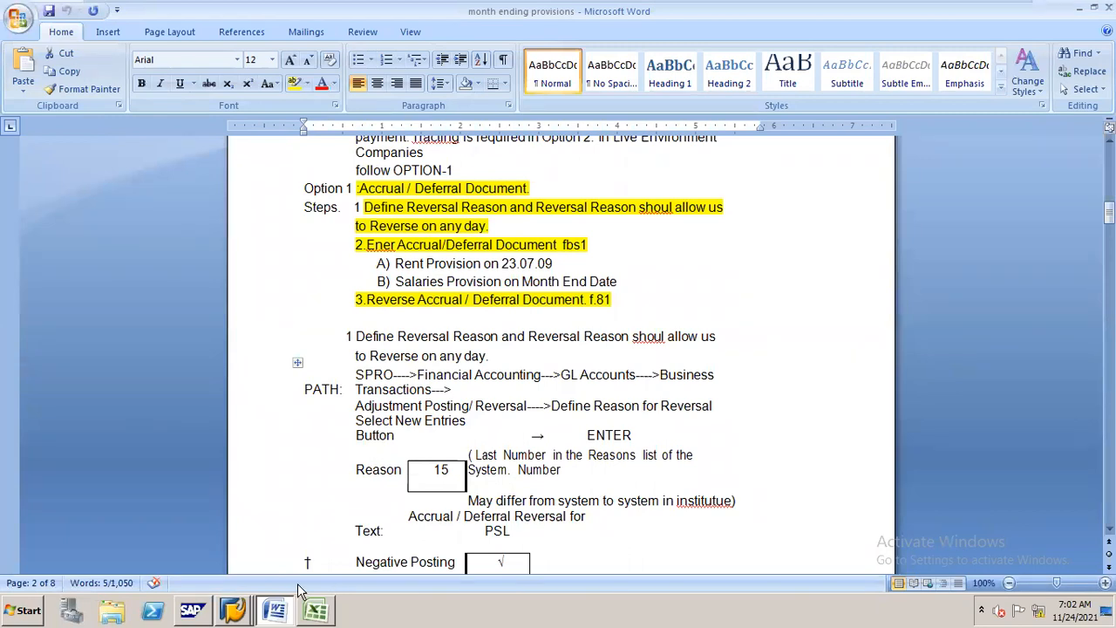
{"action": "left_click", "coordinate": [237, 600]}
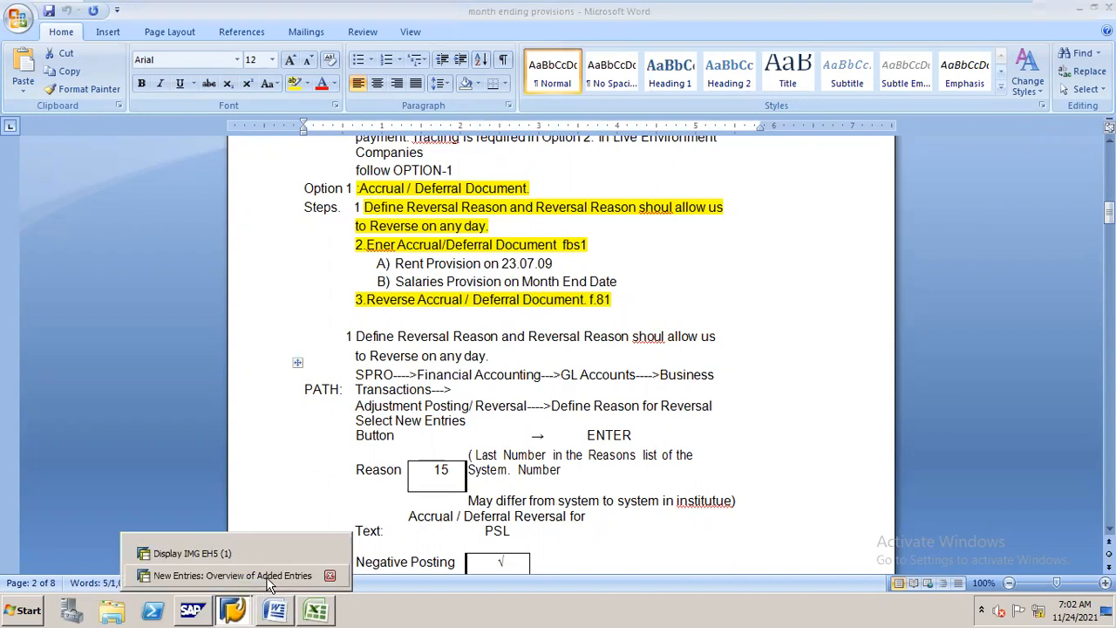
{"action": "left_click", "coordinate": [269, 578]}
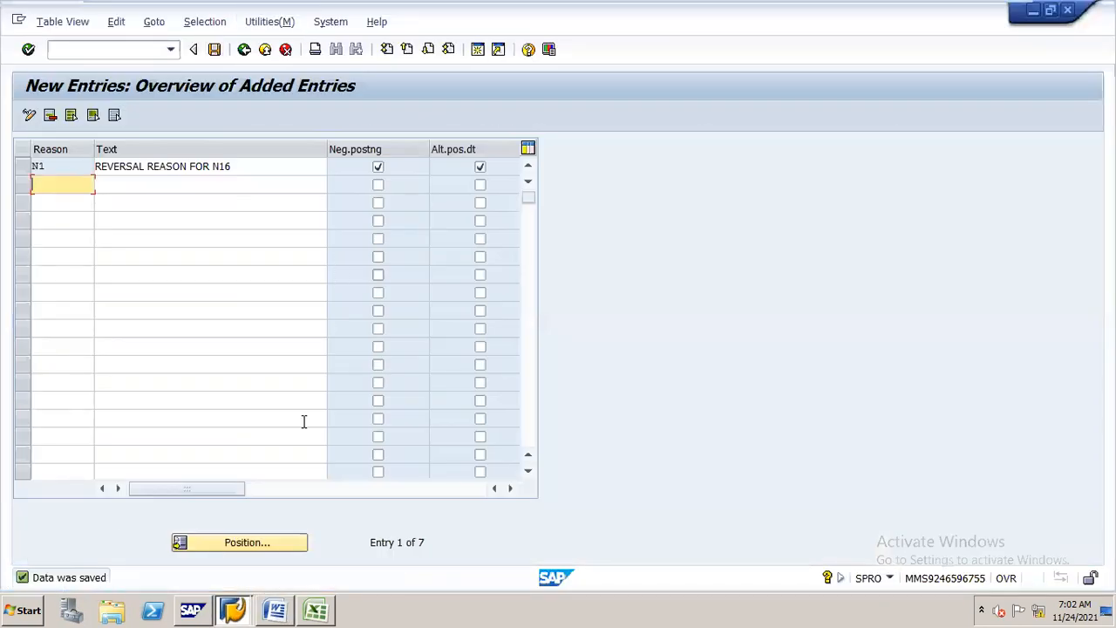
- Try to open transaction OBD4 from the new reversal reason entries
{"action": "left_click", "coordinate": [233, 602]}
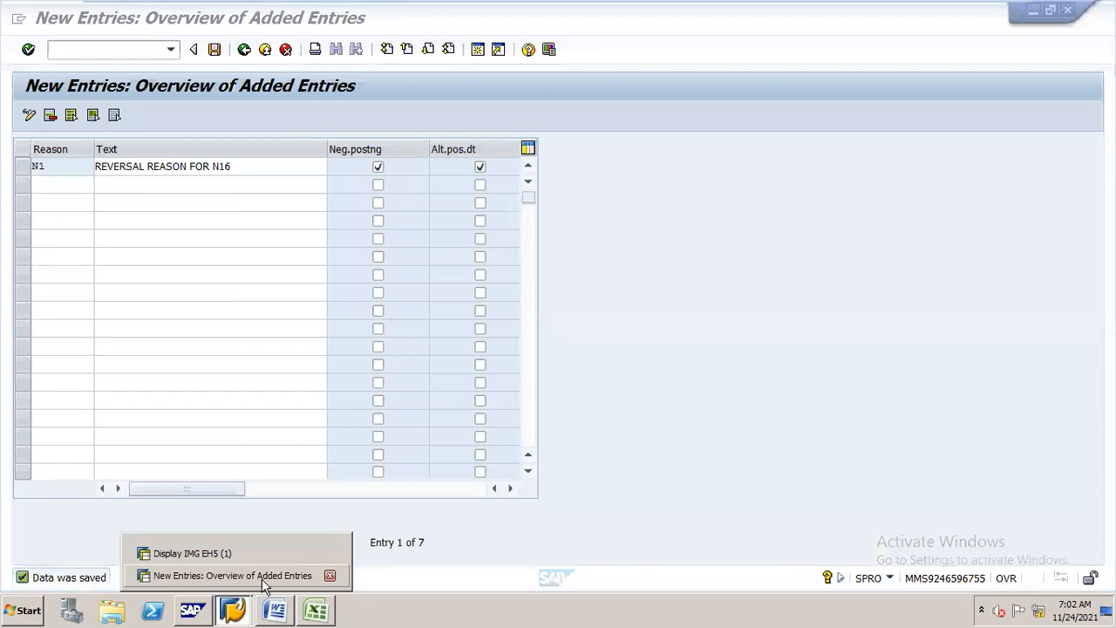
{"action": "left_click", "coordinate": [262, 576]}
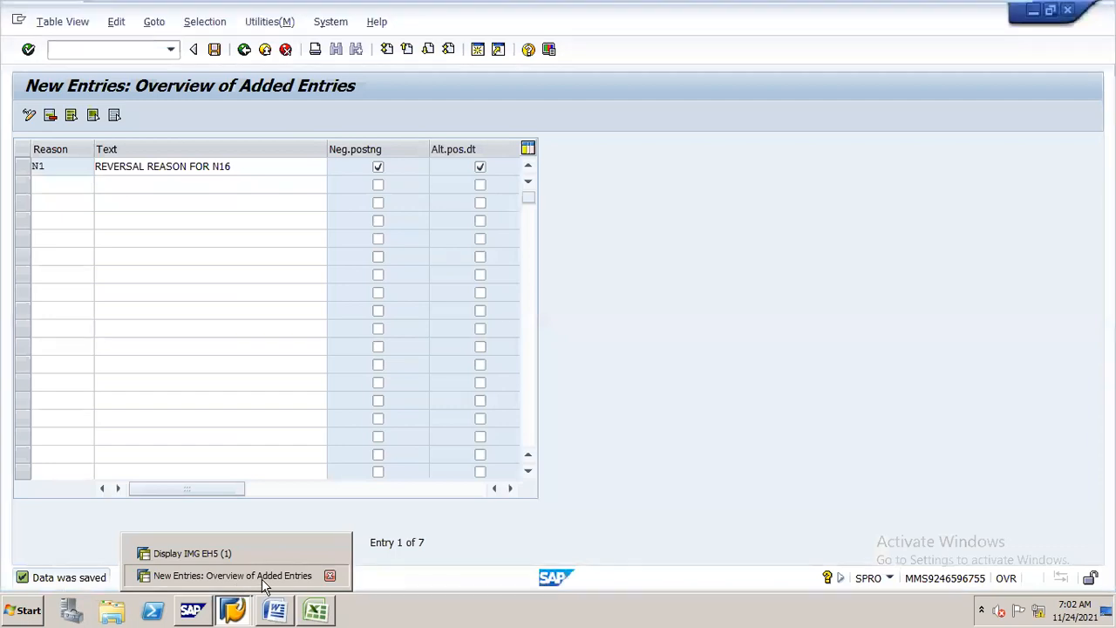
{"action": "left_click", "coordinate": [139, 50]}
{"action": "type", "text": "/"}
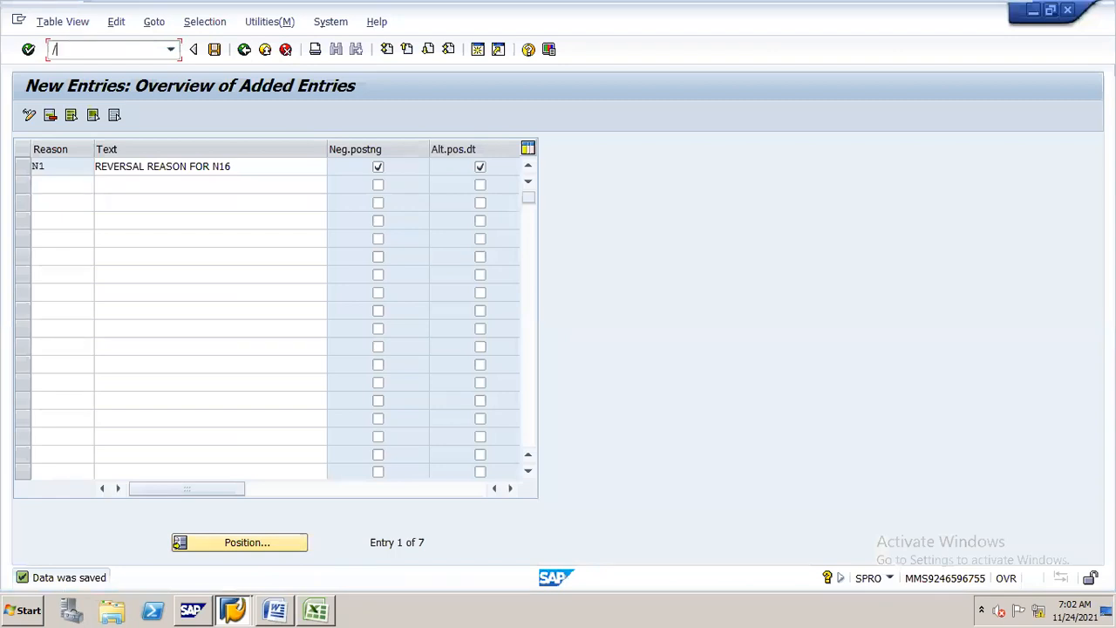
{"action": "type", "text": "OBD4"}
{"action": "key", "text": "Return"}
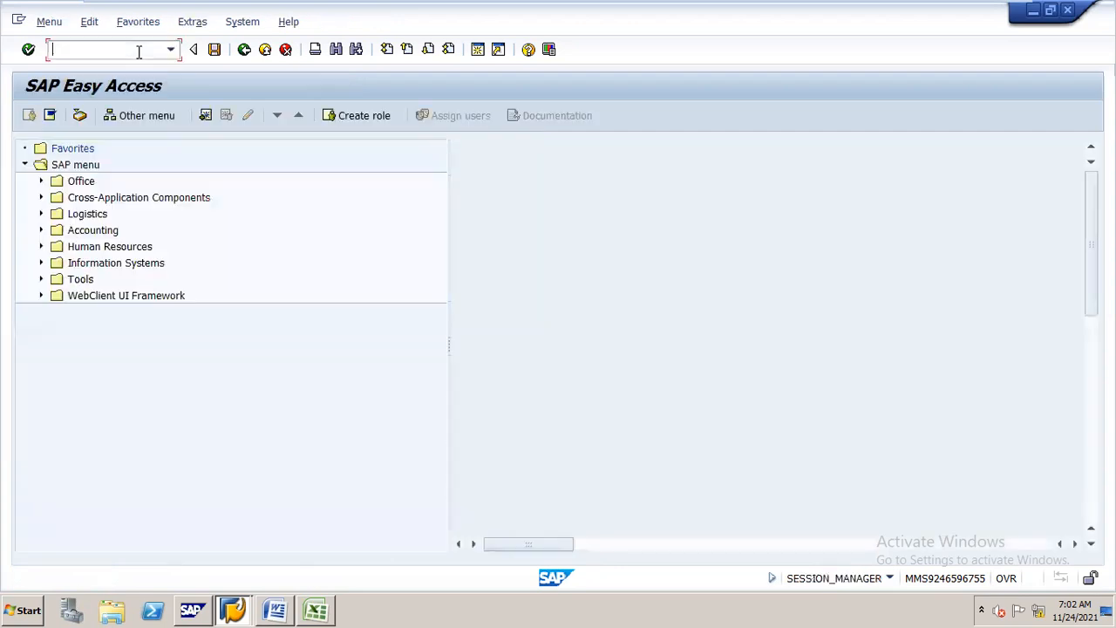
- Open transaction OBD4 and position the G/L account groups list at chart of accounts N16
{"action": "type", "text": "/N"}
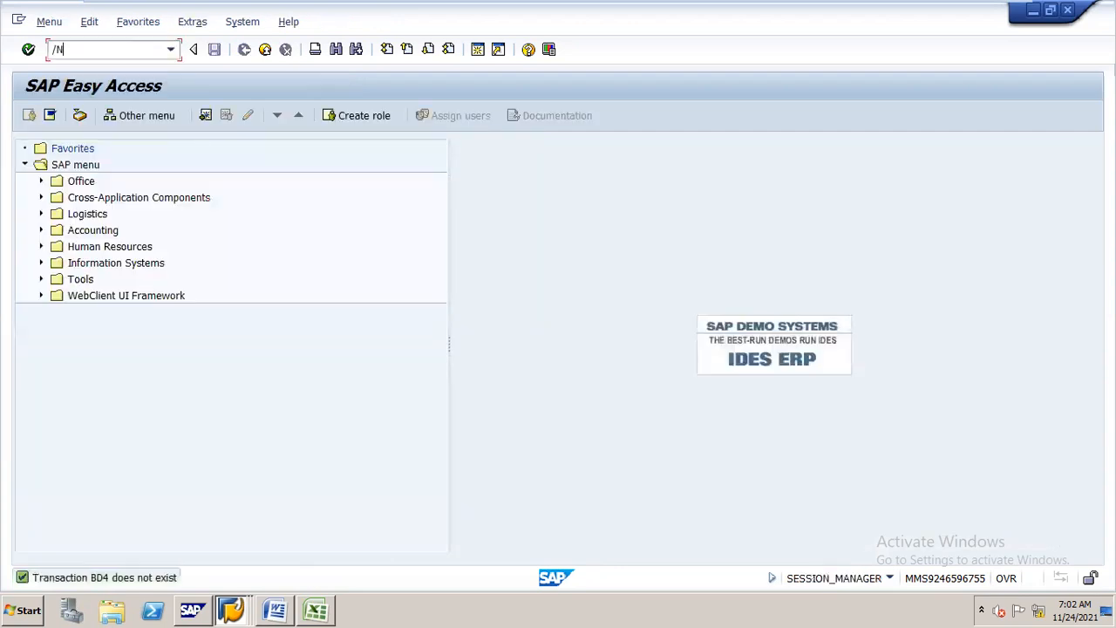
{"action": "type", "text": "OBD4"}
{"action": "key", "text": "Return"}
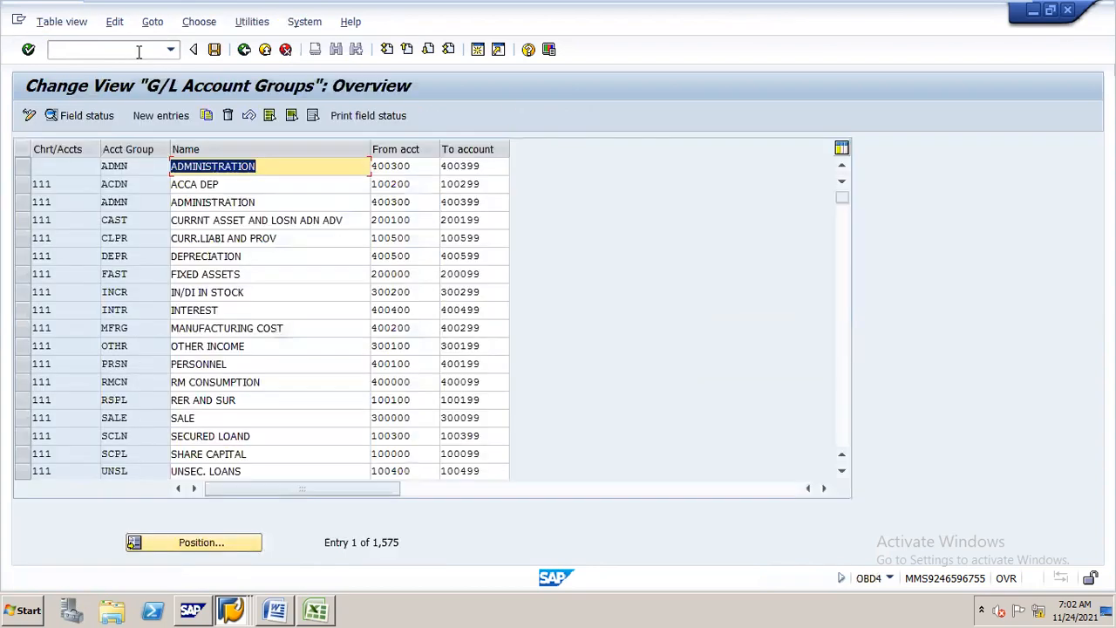
{"action": "left_click", "coordinate": [200, 543]}
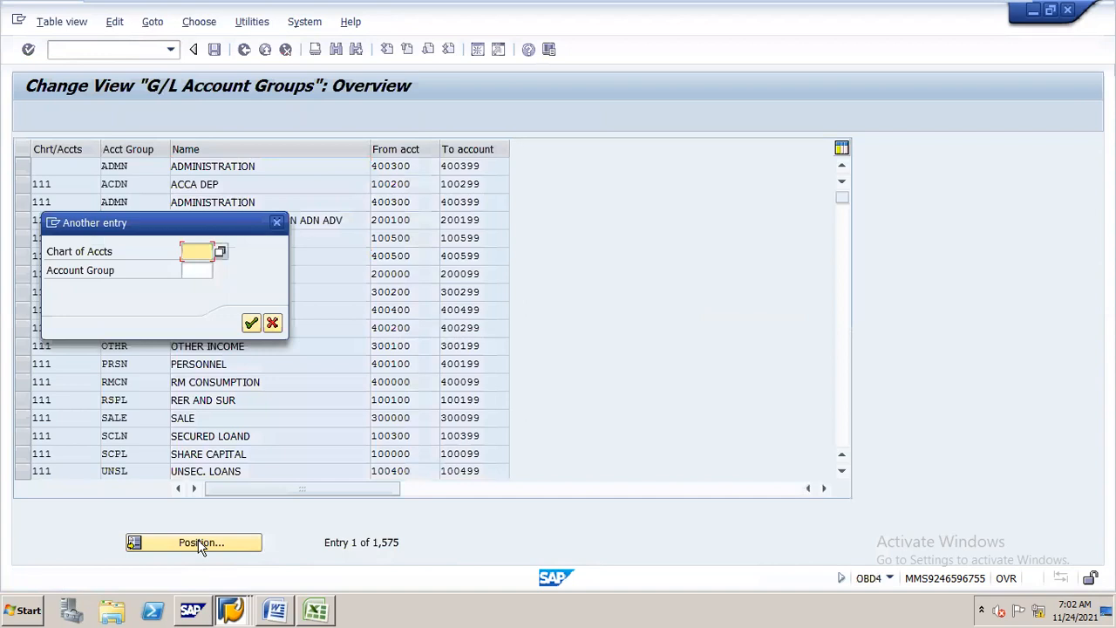
{"action": "type", "text": "N16"}
{"action": "key", "text": "Return"}
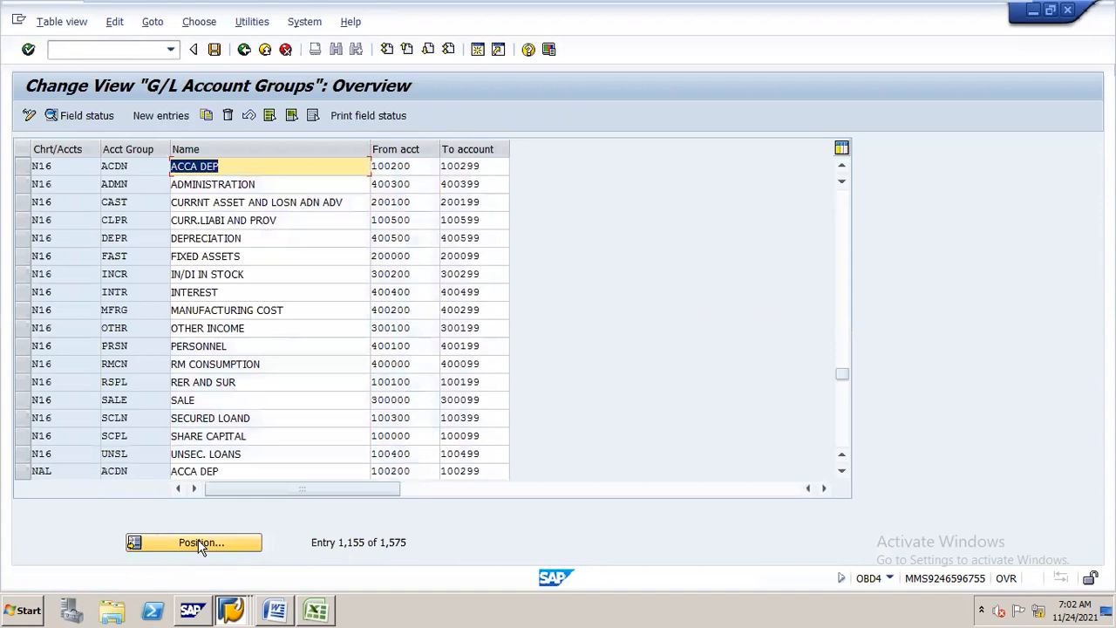
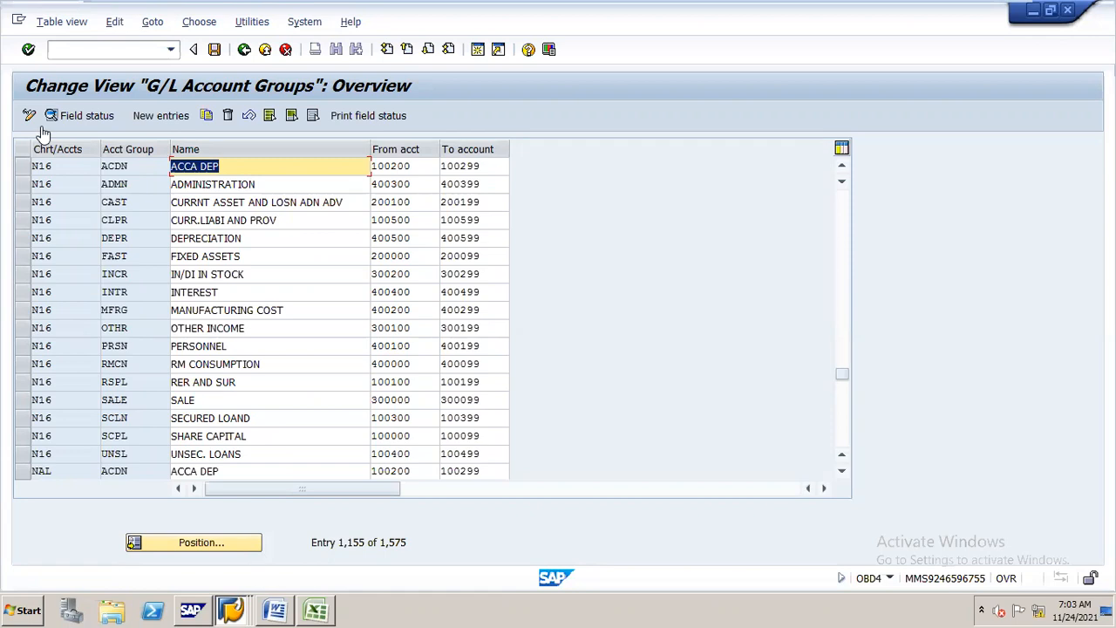
- Create a new session and start transaction FS00 for central G/L account maintenance
{"action": "left_click", "coordinate": [122, 49]}
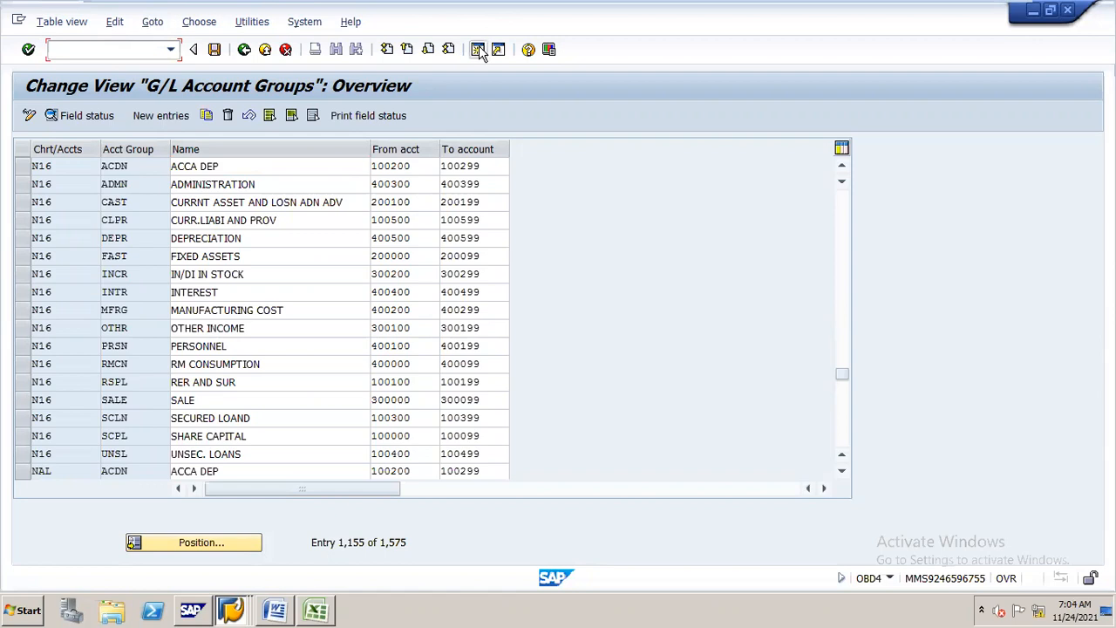
{"action": "left_click", "coordinate": [479, 51]}
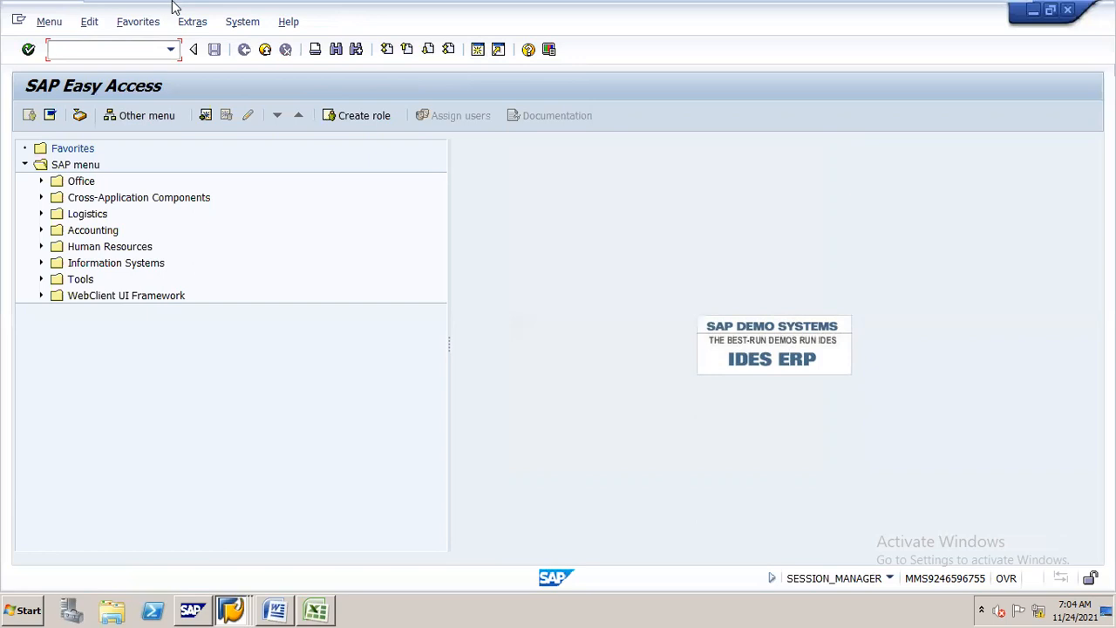
{"action": "type", "text": "/NFS00"}
{"action": "key", "text": "Return"}
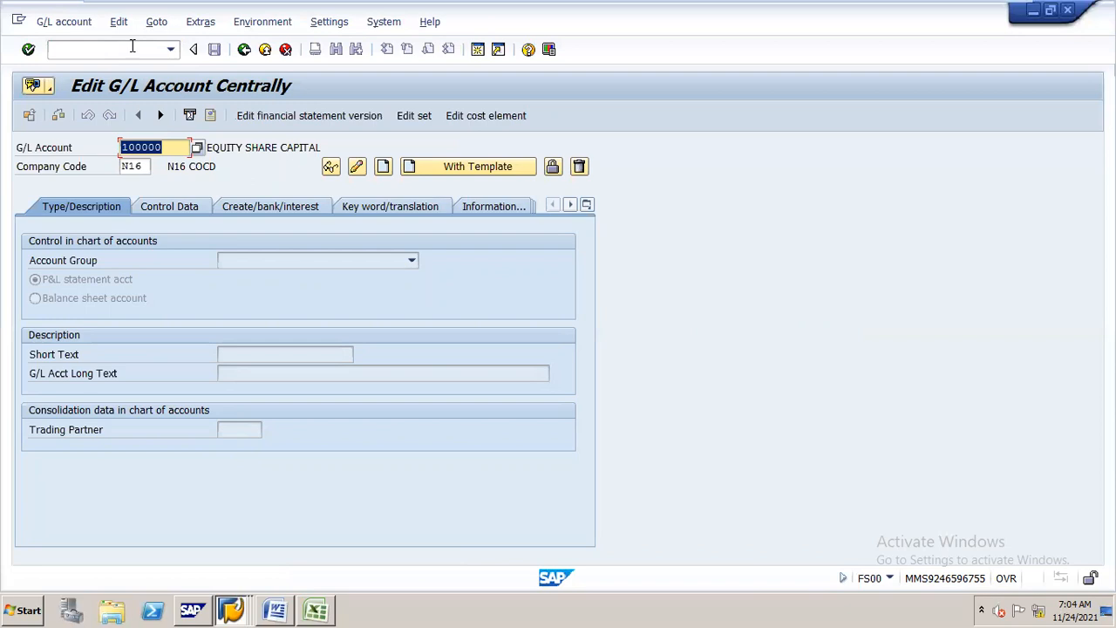
- Start creating G/L account 400100 in company code N16, using account 100000 of company code N16 as the template
{"action": "type", "text": "400"}
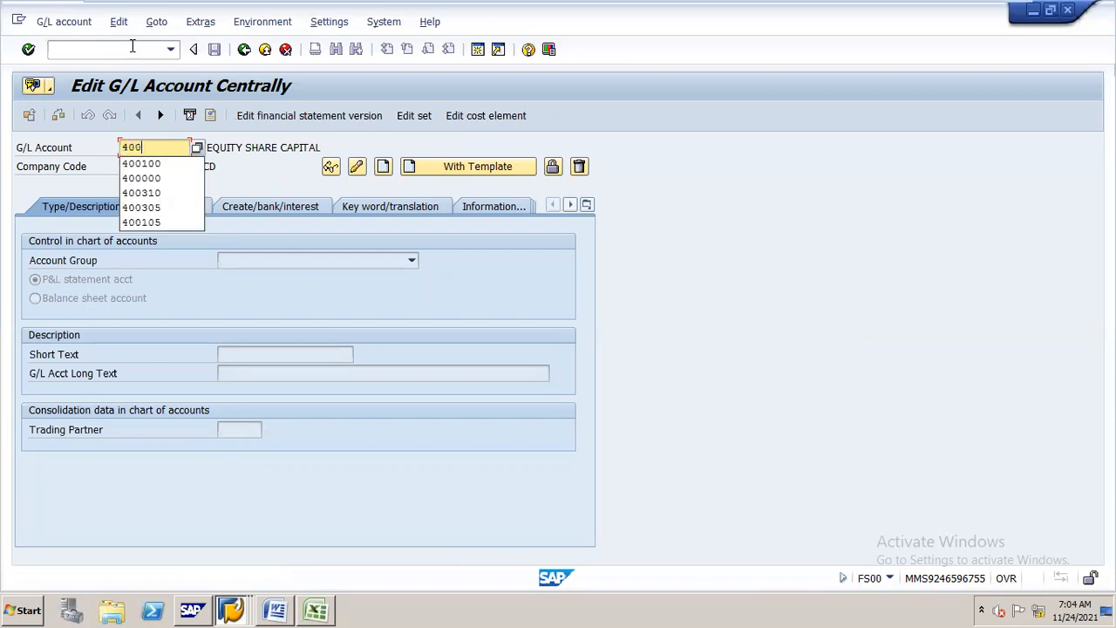
{"action": "type", "text": "100"}
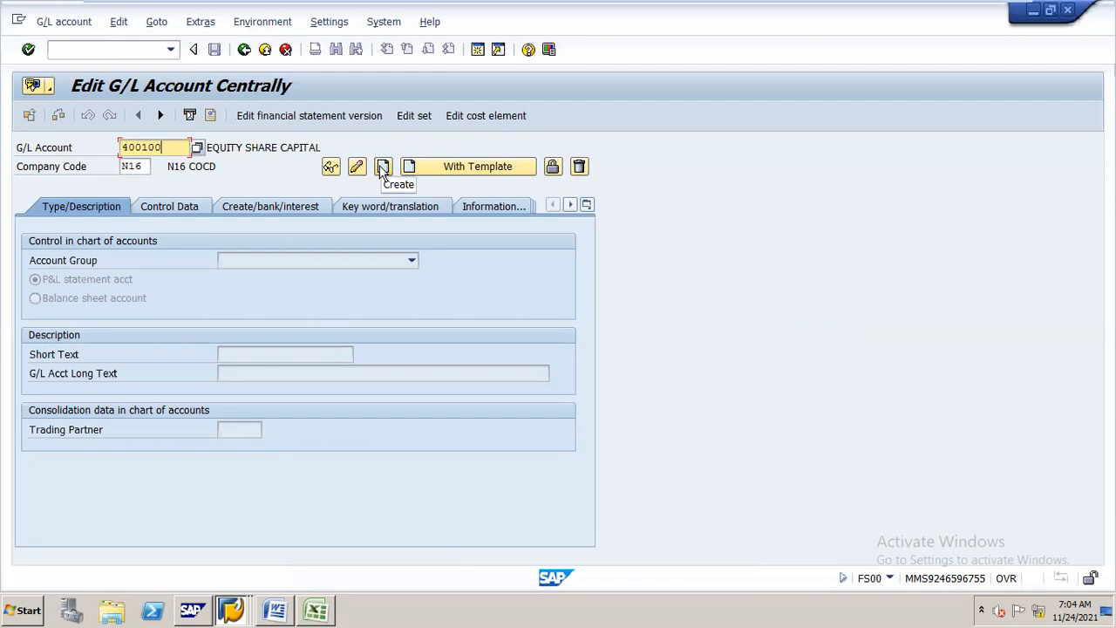
{"action": "left_click", "coordinate": [430, 175]}
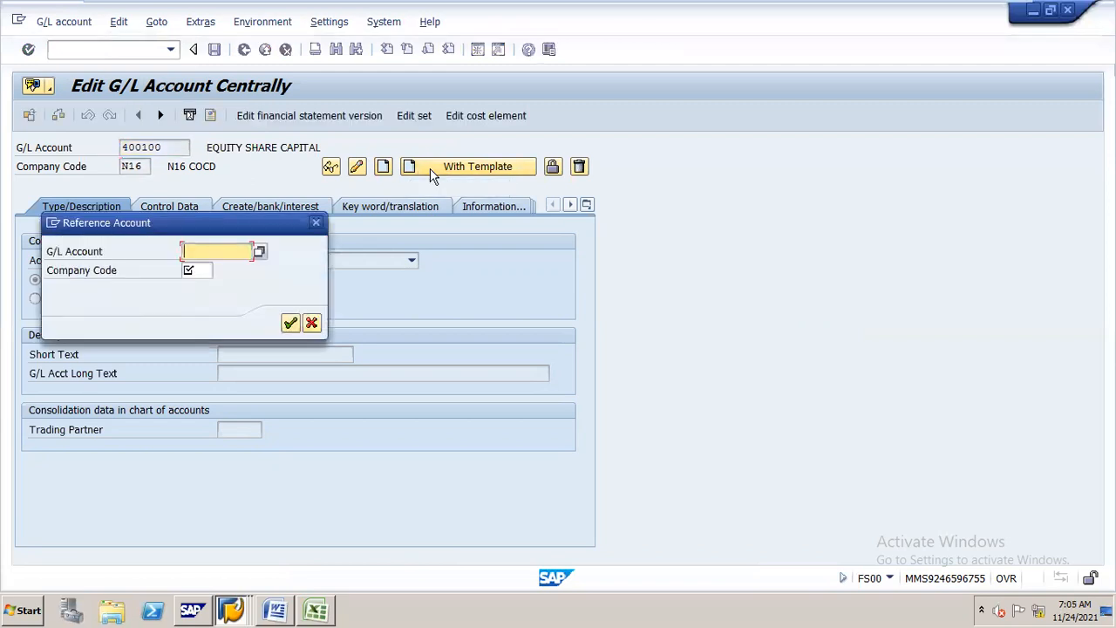
{"action": "type", "text": "10000"}
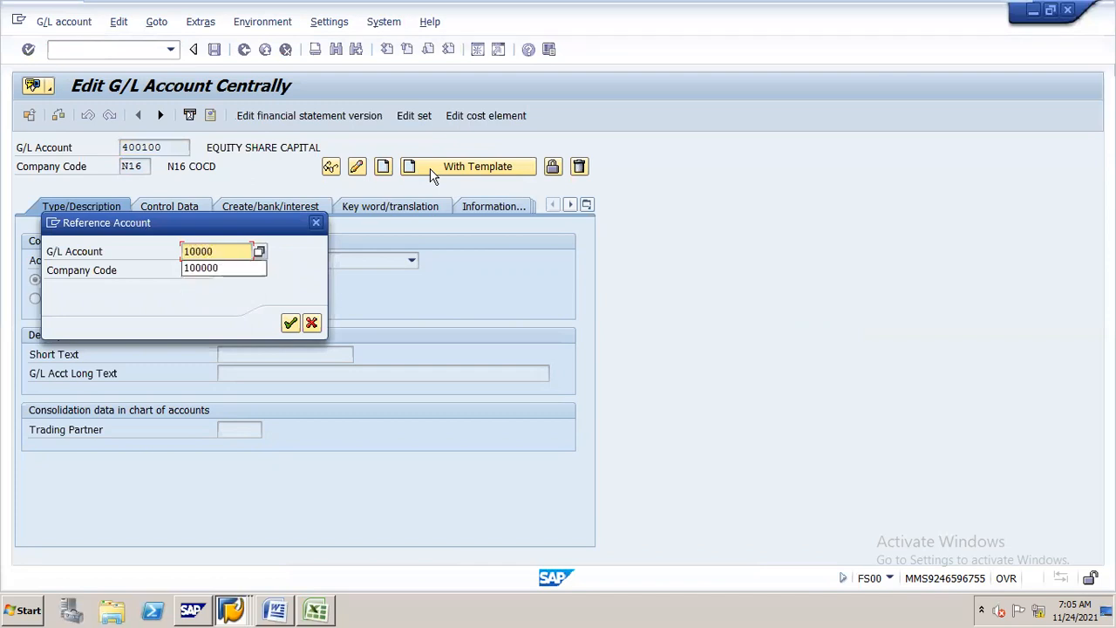
{"action": "type", "text": "0"}
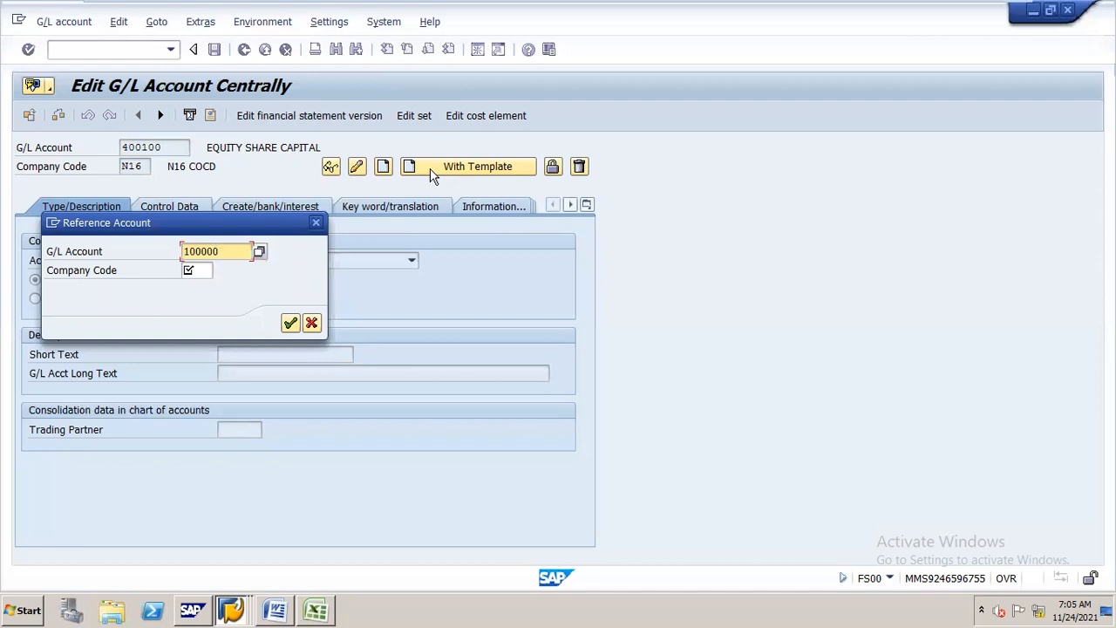
{"action": "key", "text": "Tab"}
{"action": "type", "text": "N16"}
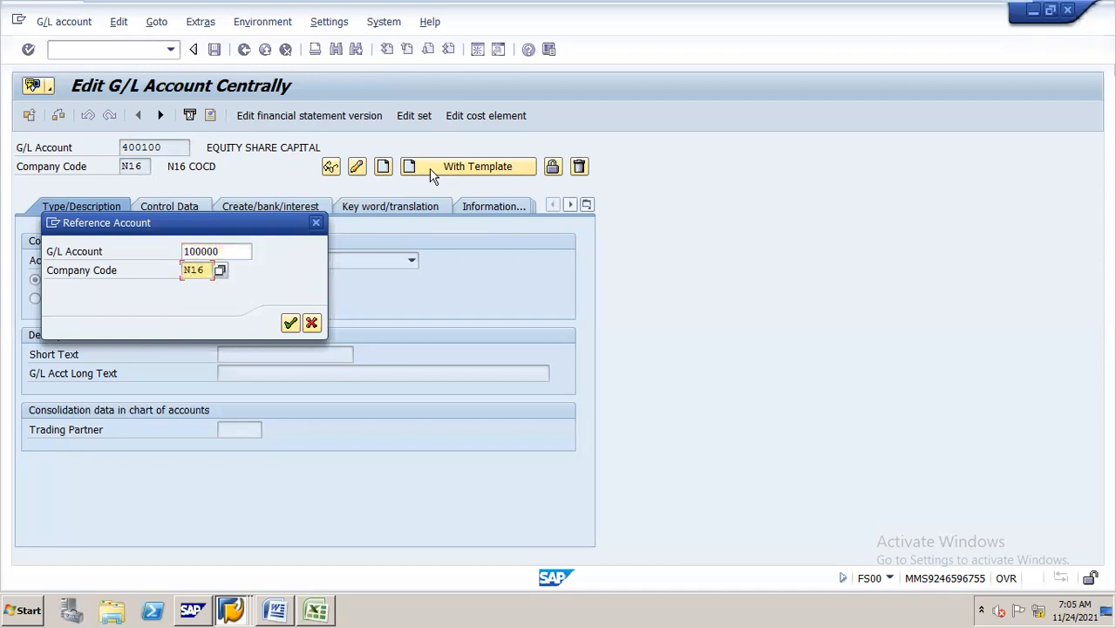
{"action": "key", "text": "Return"}
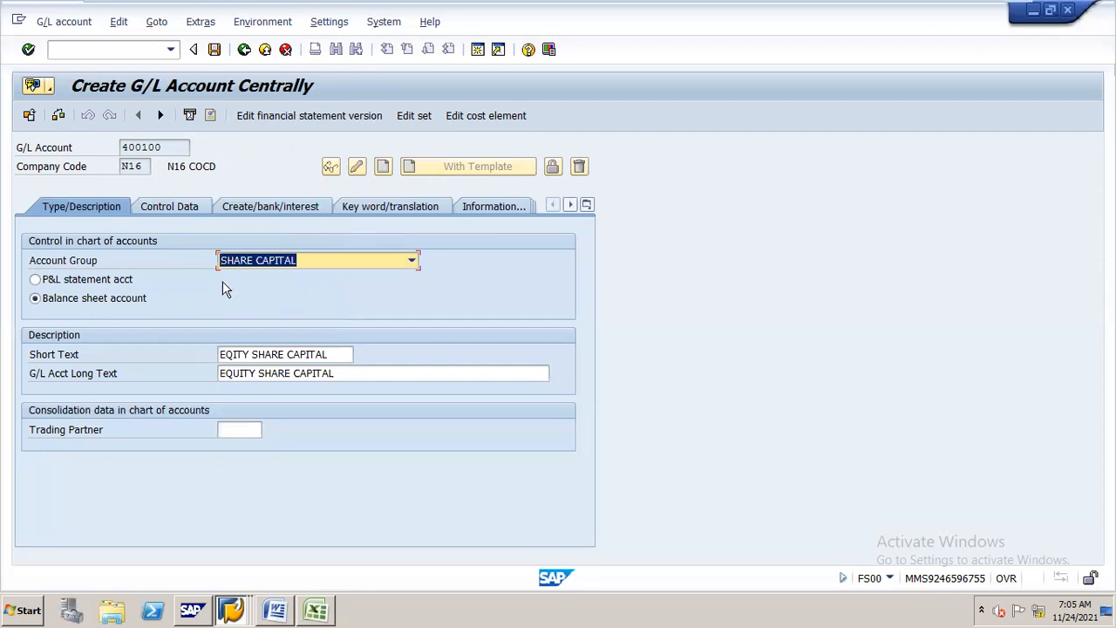
- Assign account group PERSONNEL to account 400100 and make it a P&L statement account
{"action": "left_click", "coordinate": [412, 260]}
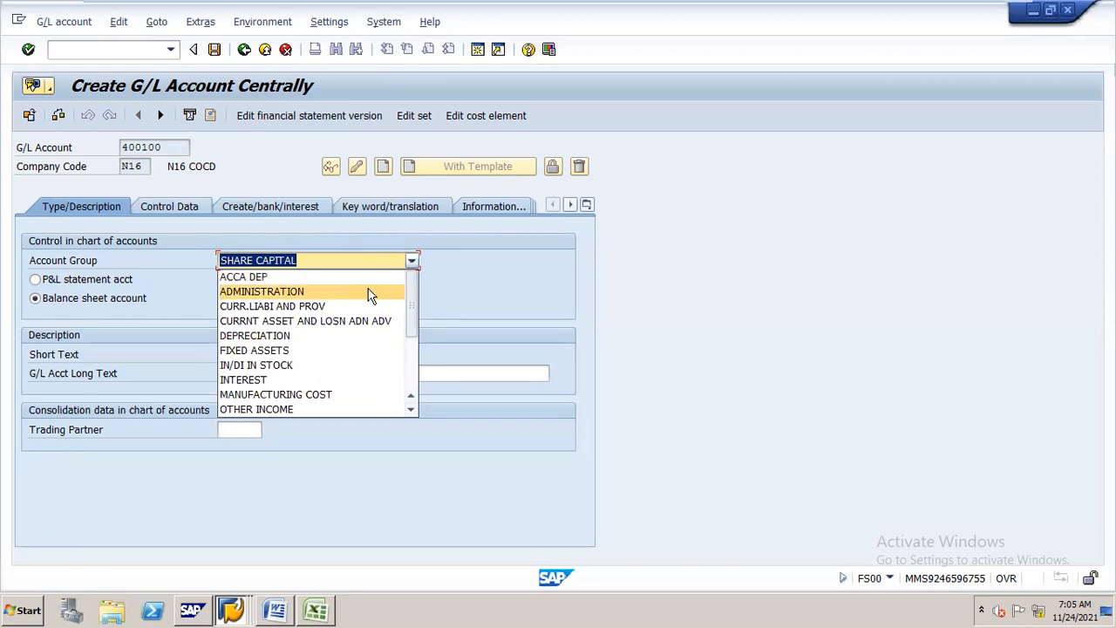
{"action": "left_click", "coordinate": [369, 295]}
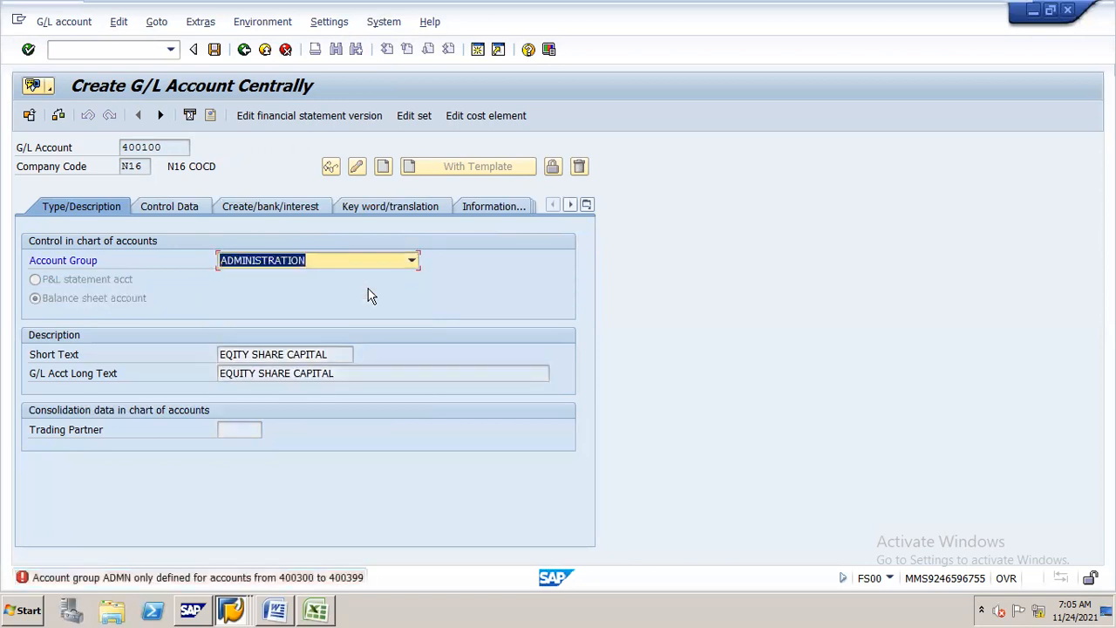
{"action": "left_click", "coordinate": [412, 259]}
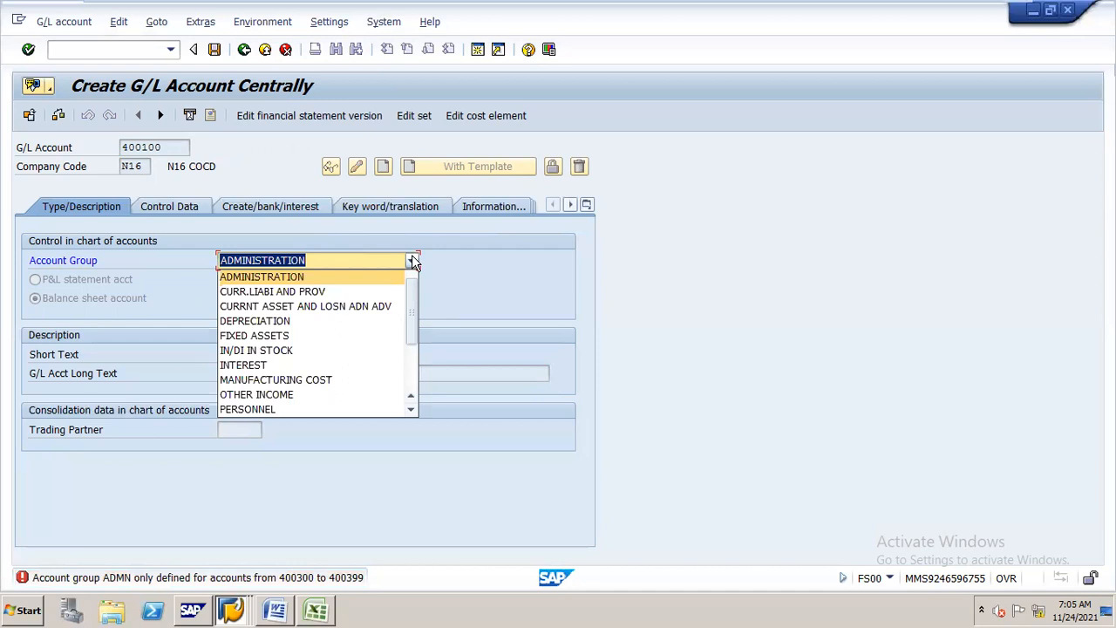
{"action": "key", "text": "Page_Down"}
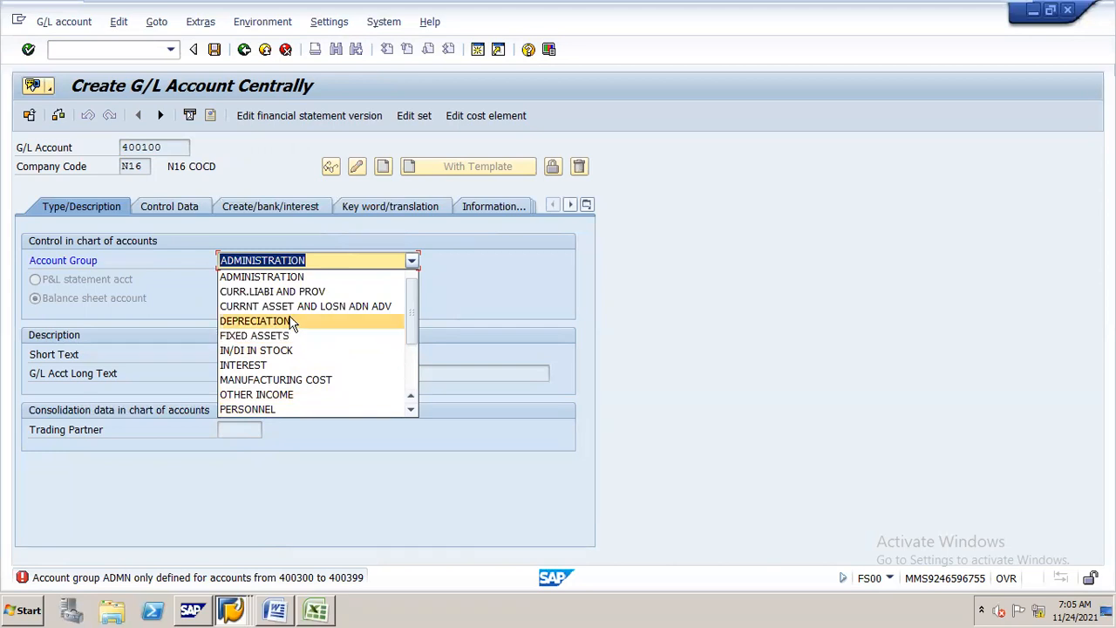
{"action": "scroll", "coordinate": [293, 322], "scroll_direction": "down", "scroll_amount": 2}
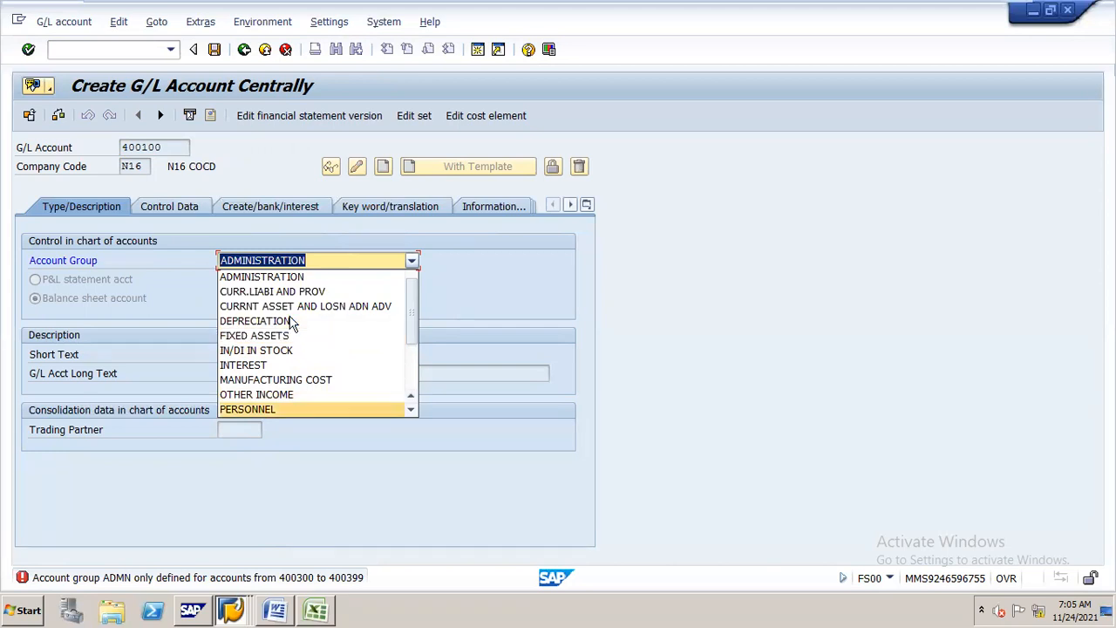
{"action": "left_click", "coordinate": [283, 407]}
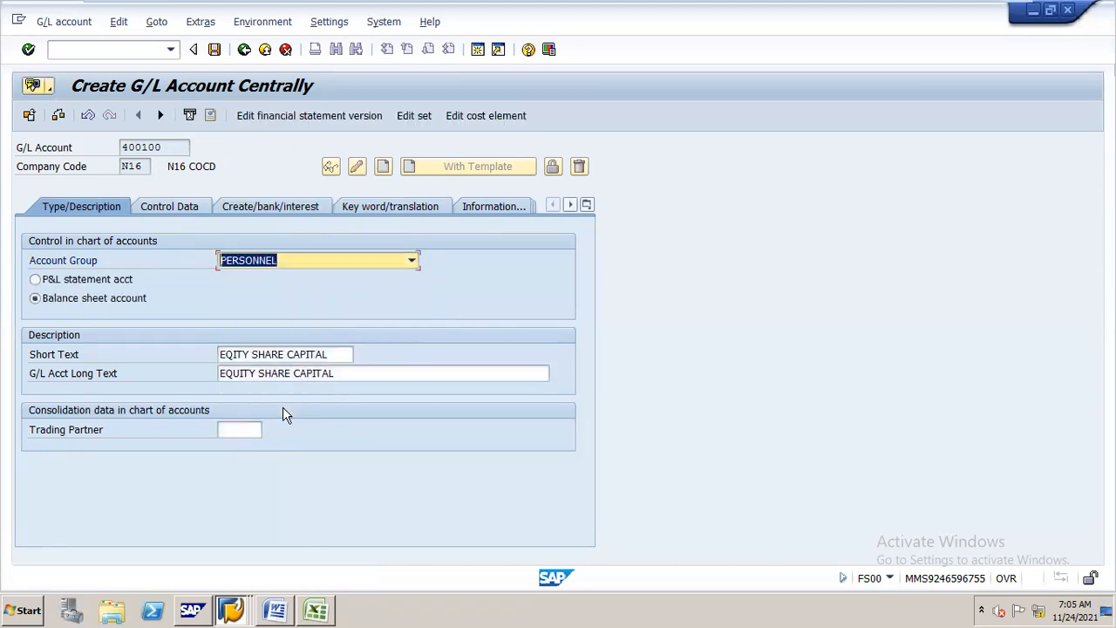
{"action": "left_click", "coordinate": [35, 280]}
- Replace both the short text and the G/L account long text with SALARIES A/C
{"action": "left_click_drag", "start_coordinate": [349, 355], "coordinate": [218, 388]}
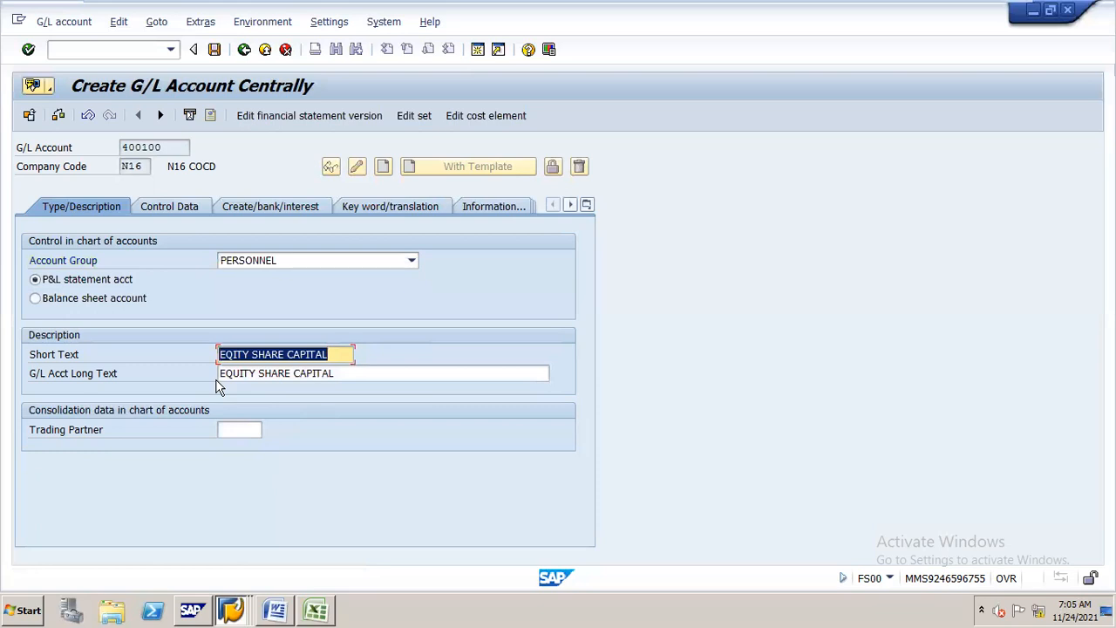
{"action": "type", "text": "SAALRI"}
{"action": "key", "text": "BackSpace"}
{"action": "key", "text": "BackSpace"}
{"action": "key", "text": "BackSpace"}
{"action": "key", "text": "BackSpace"}
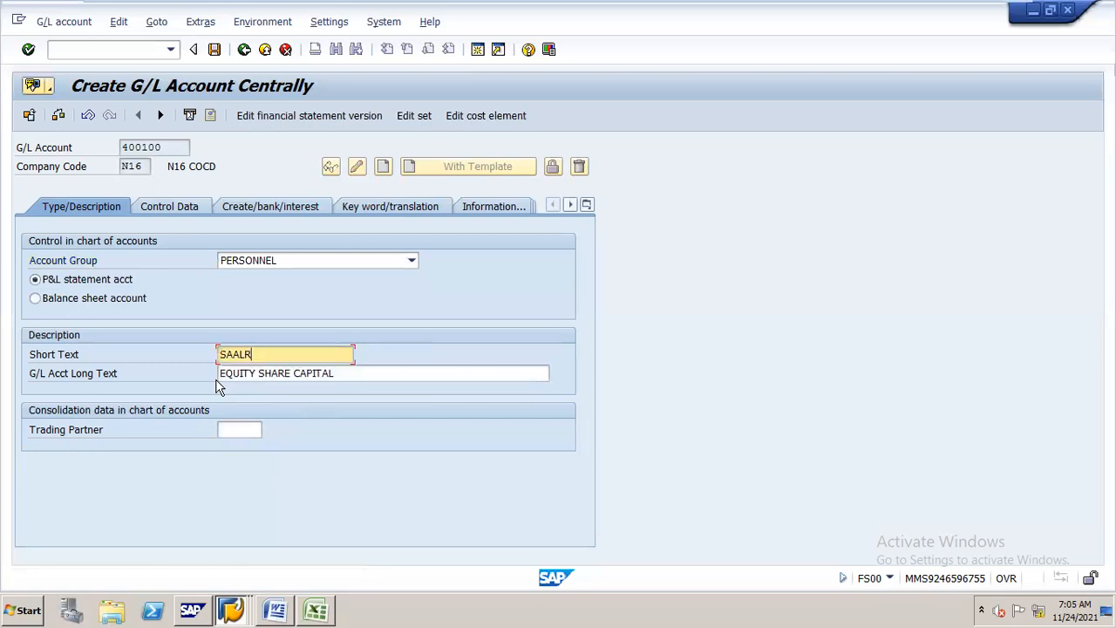
{"action": "type", "text": "A"}
{"action": "key", "text": "BackSpace"}
{"action": "type", "text": "LARIES"}
{"action": "key", "text": "BackSpace"}
{"action": "key", "text": "BackSpace"}
{"action": "key", "text": "BackSpace"}
{"action": "key", "text": "BackSpace"}
{"action": "key", "text": "BackSpace"}
{"action": "type", "text": "ARIES A/C"}
{"action": "left_click_drag", "start_coordinate": [357, 375], "coordinate": [140, 408]}
{"action": "type", "text": "S"}
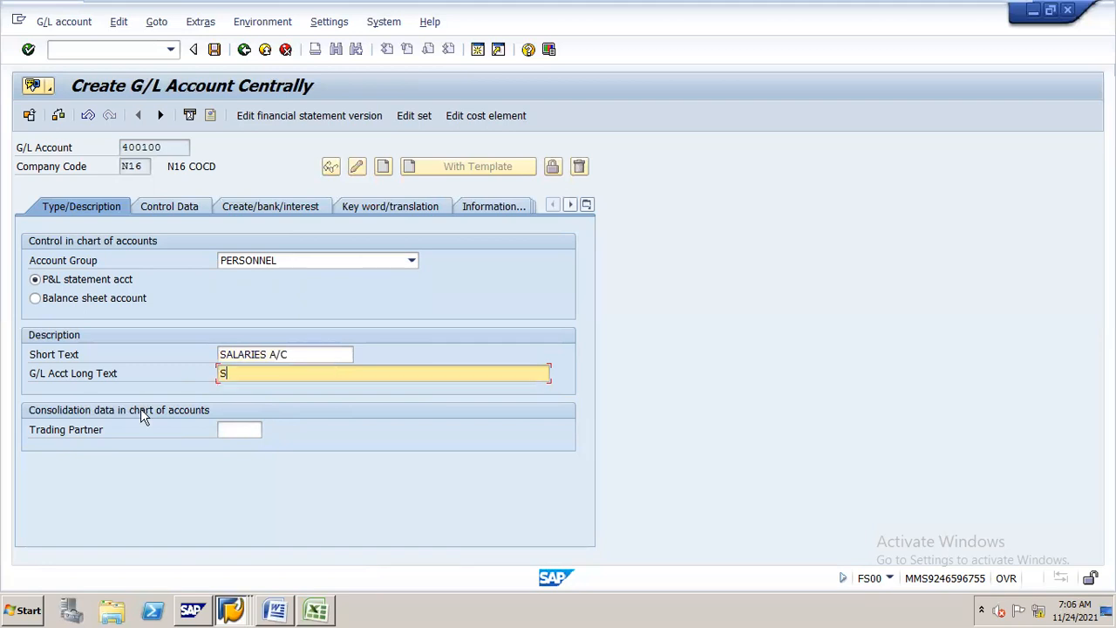
{"action": "type", "text": "ALARIES A/C"}
- Review the control data and the document creation, bank and interest settings of account 400100, and save the account
{"action": "left_click", "coordinate": [169, 206]}
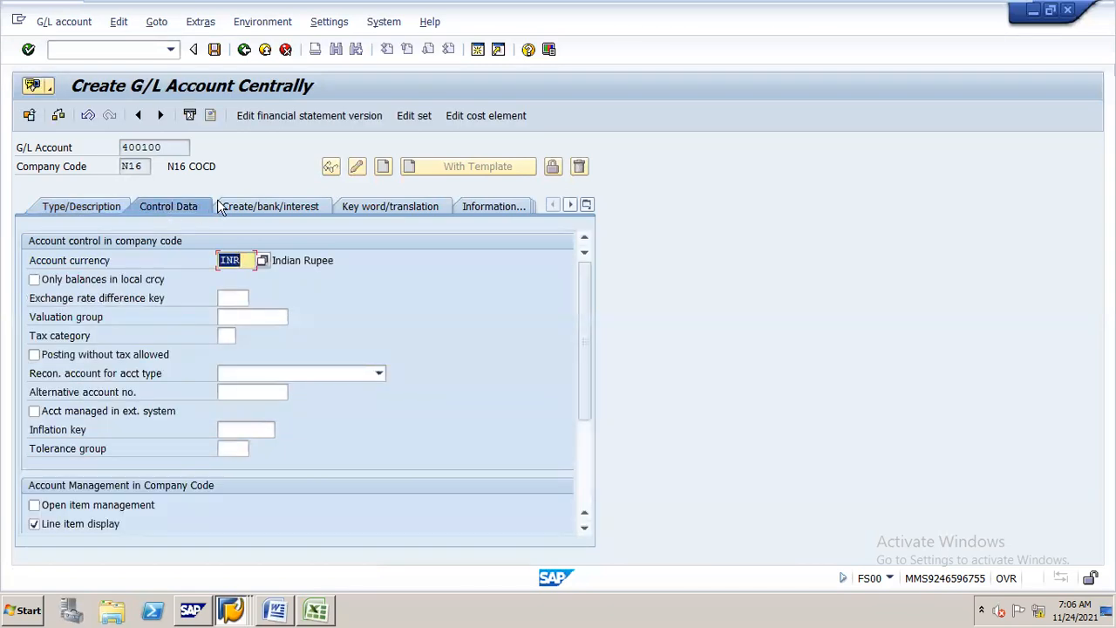
{"action": "left_click", "coordinate": [255, 207]}
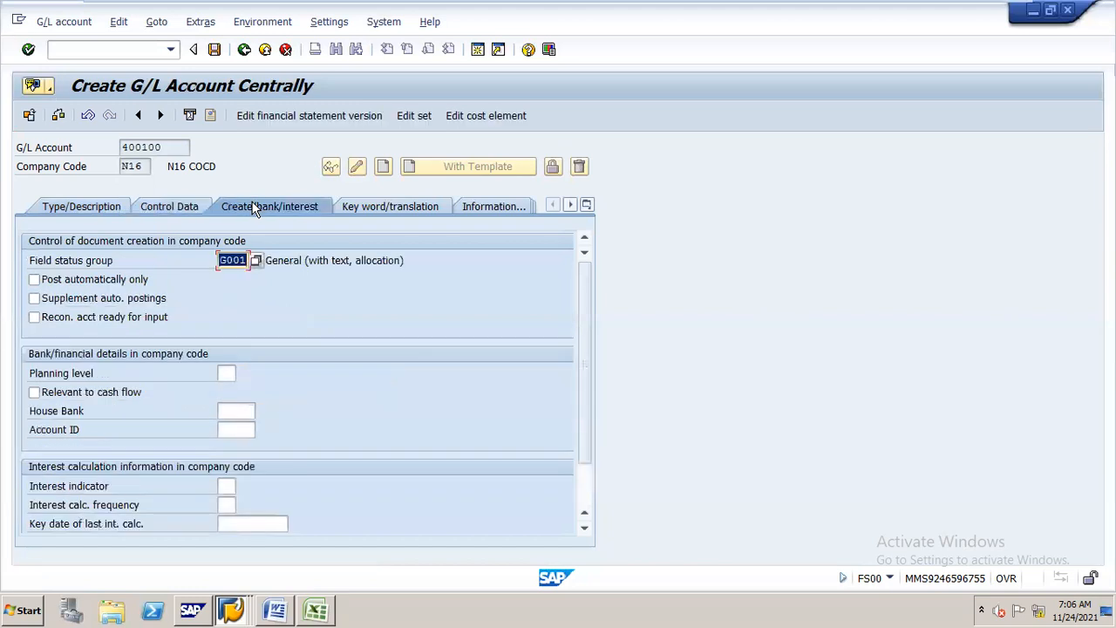
{"action": "left_click", "coordinate": [109, 212]}
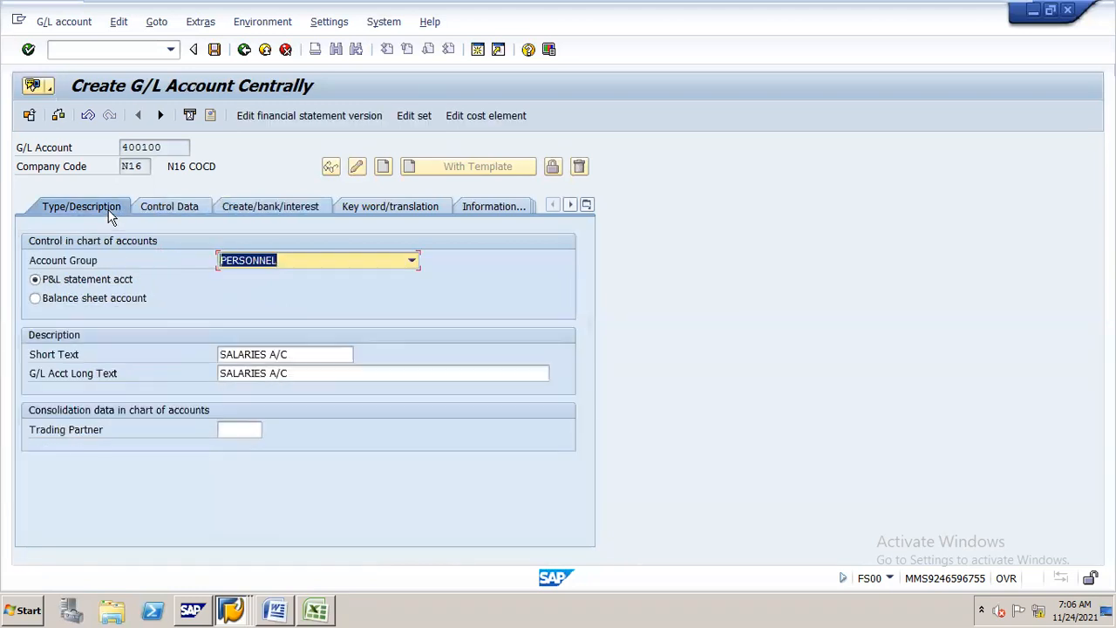
{"action": "left_click", "coordinate": [216, 50]}
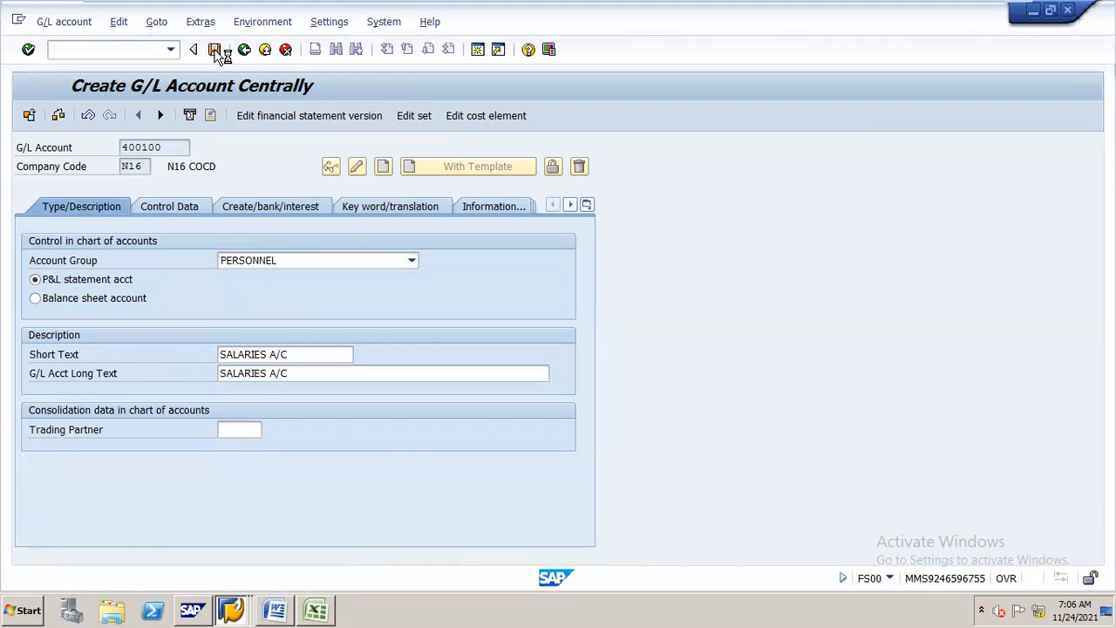
- Start creating G/L account 400300 in company code N16, using account 400100 of company code N16 as the template
{"action": "type", "text": "4"}
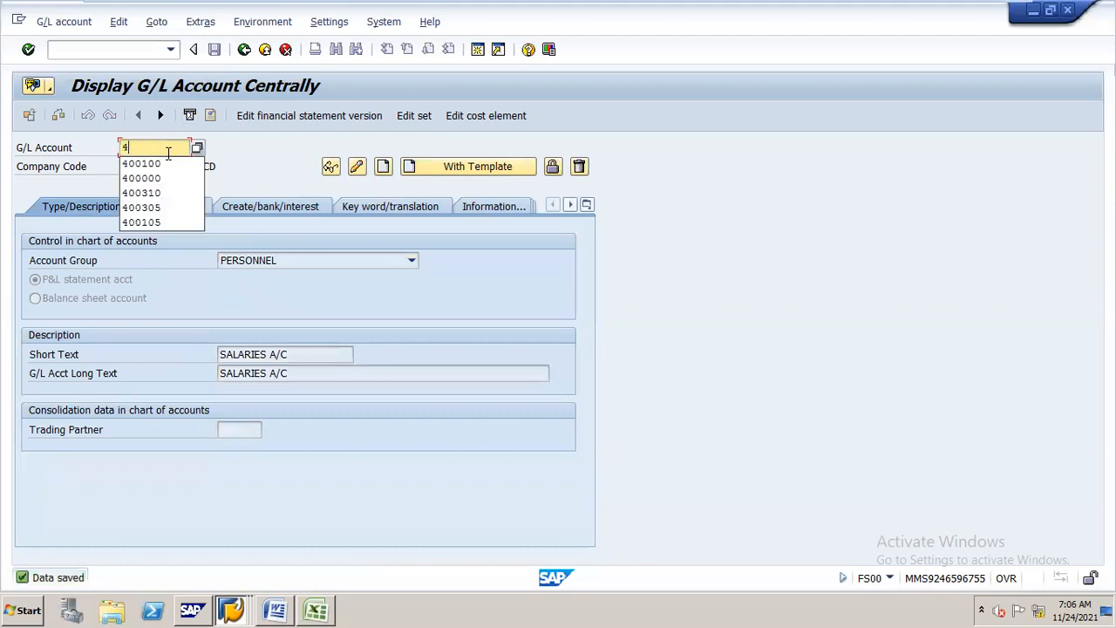
{"action": "type", "text": "00300"}
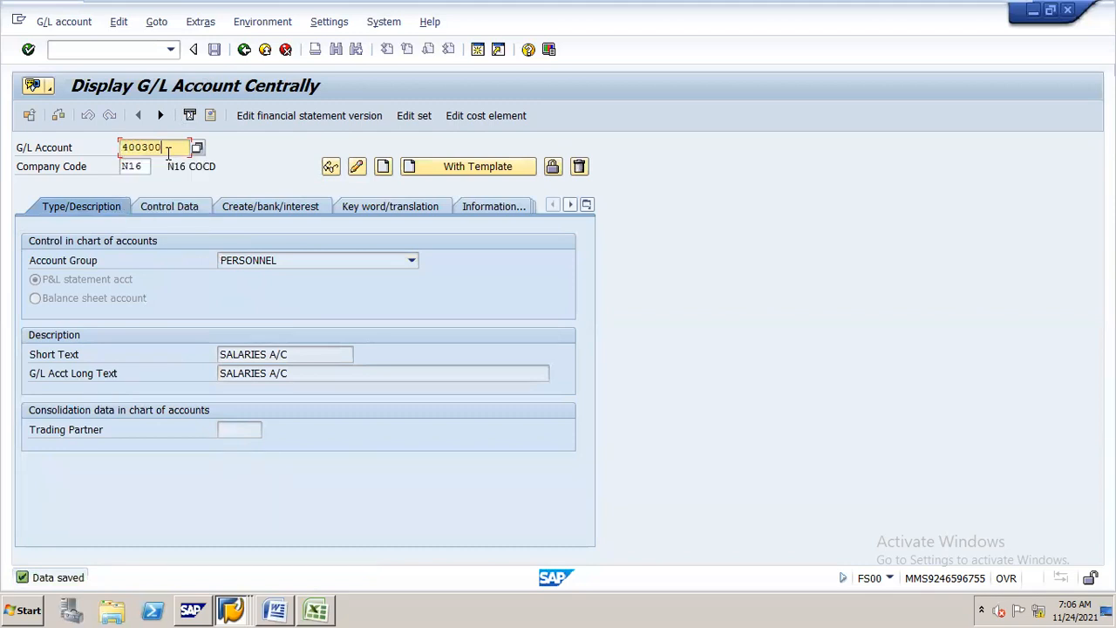
{"action": "left_click", "coordinate": [436, 171]}
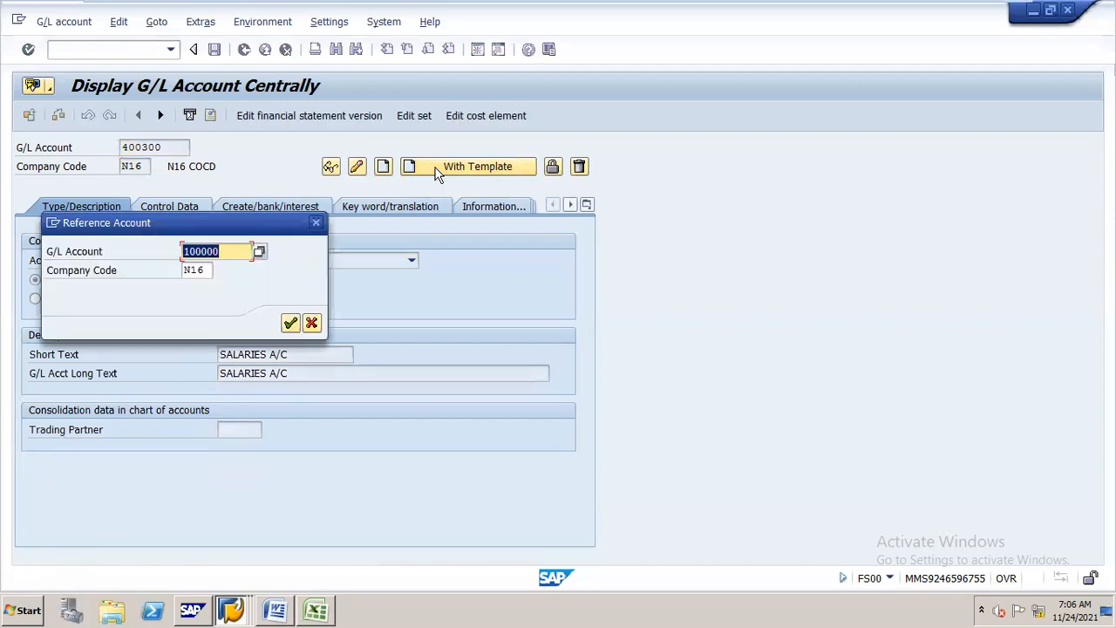
{"action": "type", "text": "400100"}
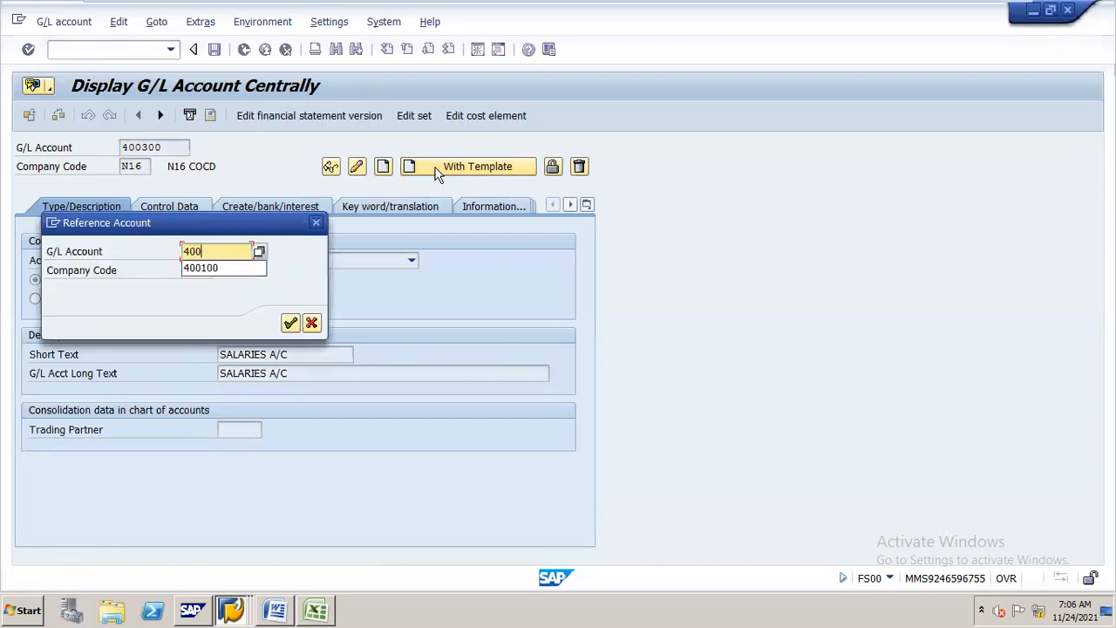
{"action": "key", "text": "Return"}
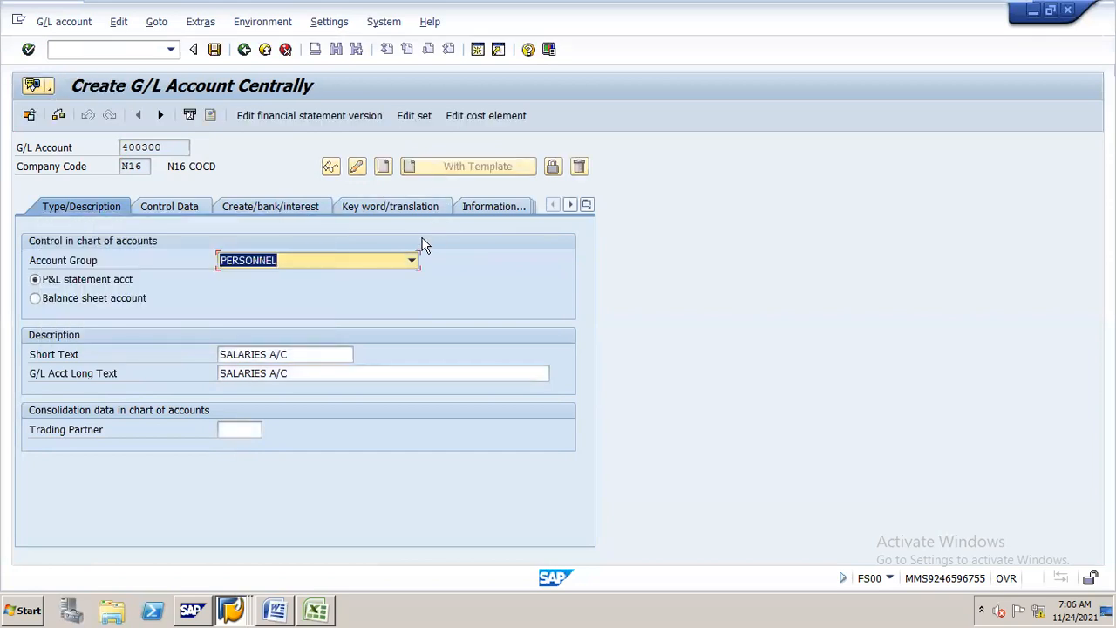
- Assign account group ADMINISTRATION to account 400300 and replace its short text and long text with RENT A/C
{"action": "left_click", "coordinate": [413, 261]}
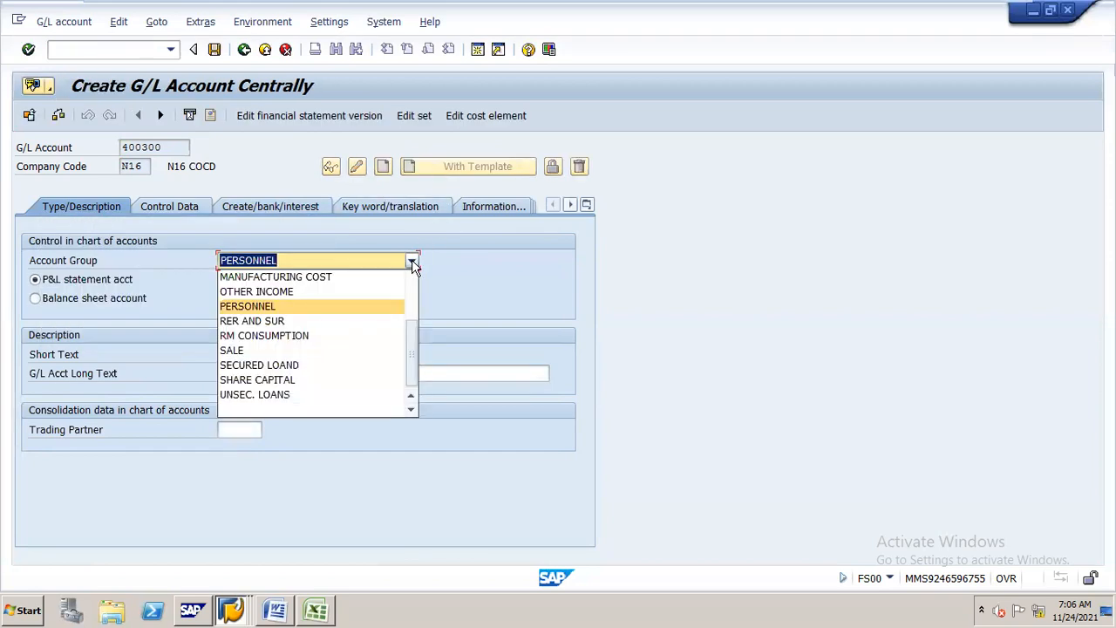
{"action": "key", "text": "a"}
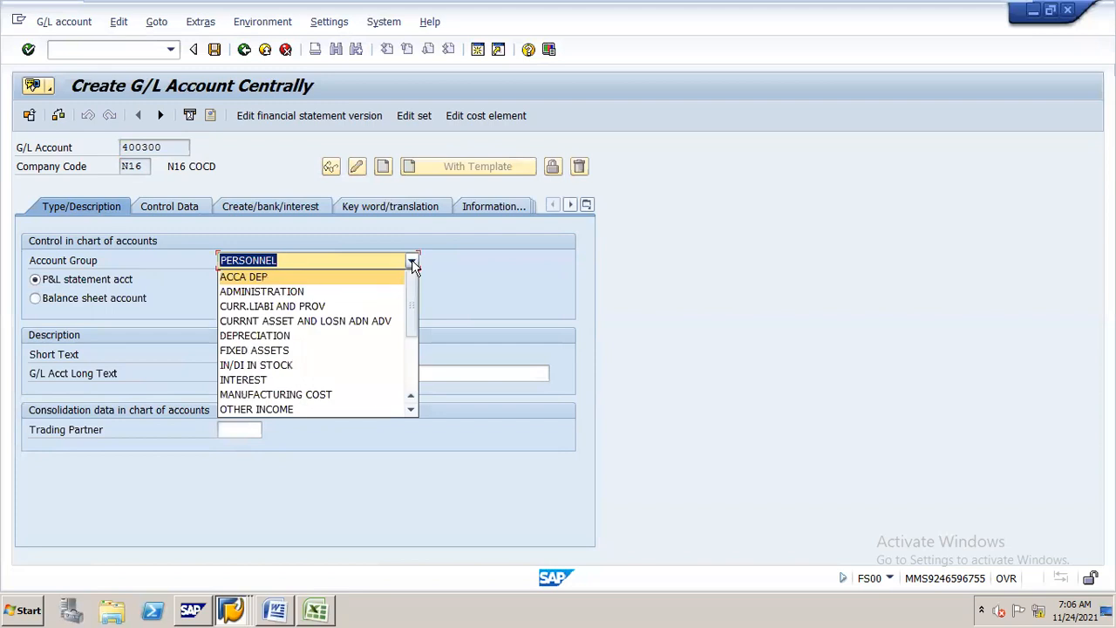
{"action": "left_click", "coordinate": [374, 291]}
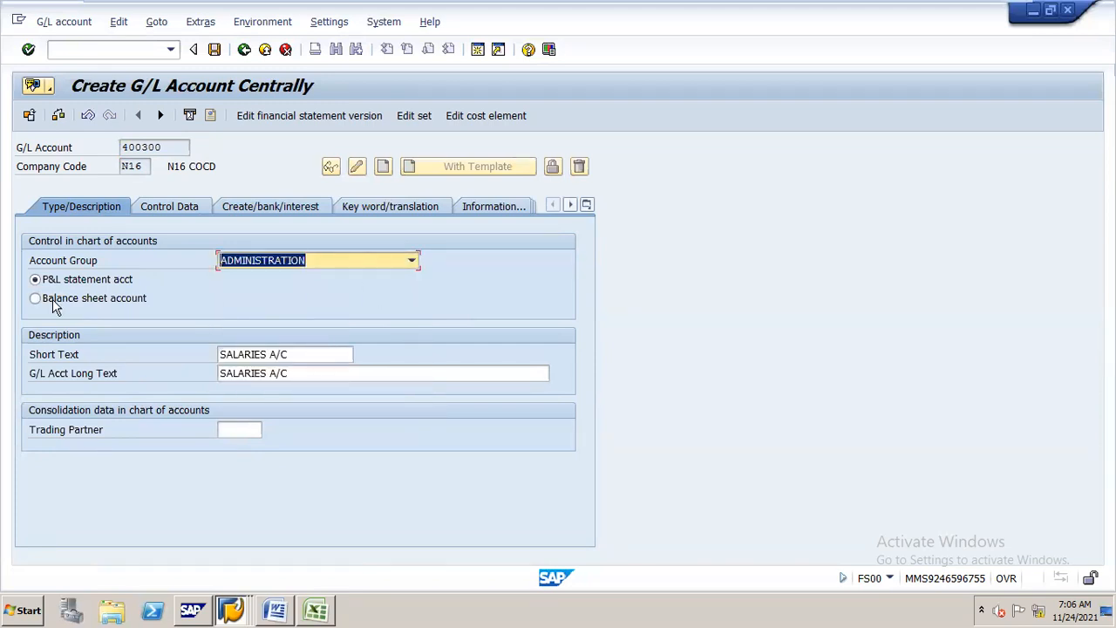
{"action": "left_click", "coordinate": [297, 353]}
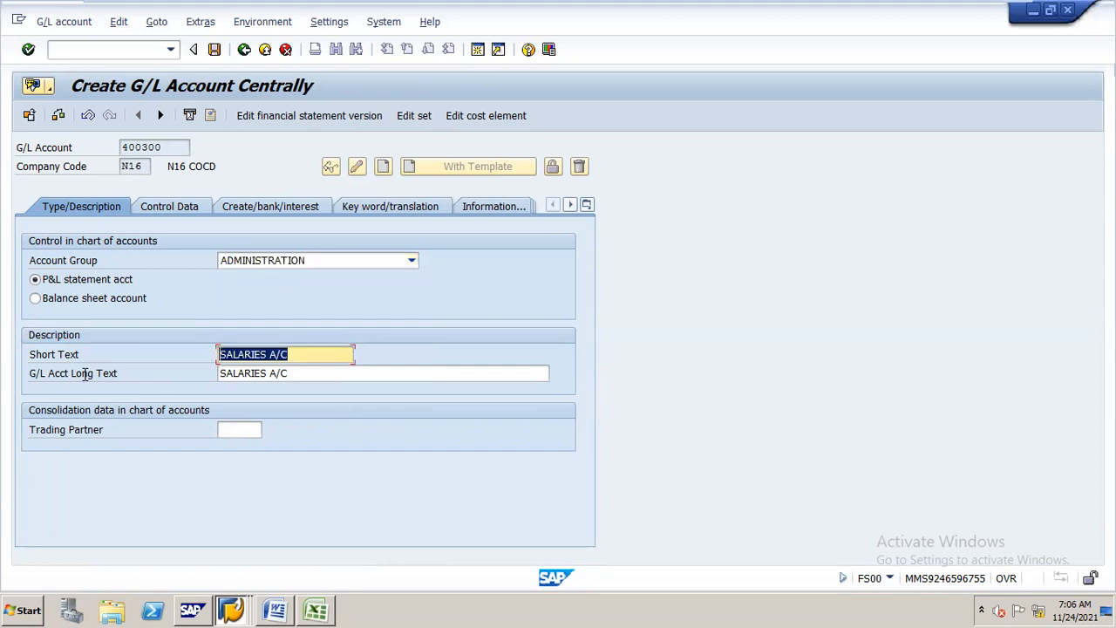
{"action": "type", "text": "RENT A/C"}
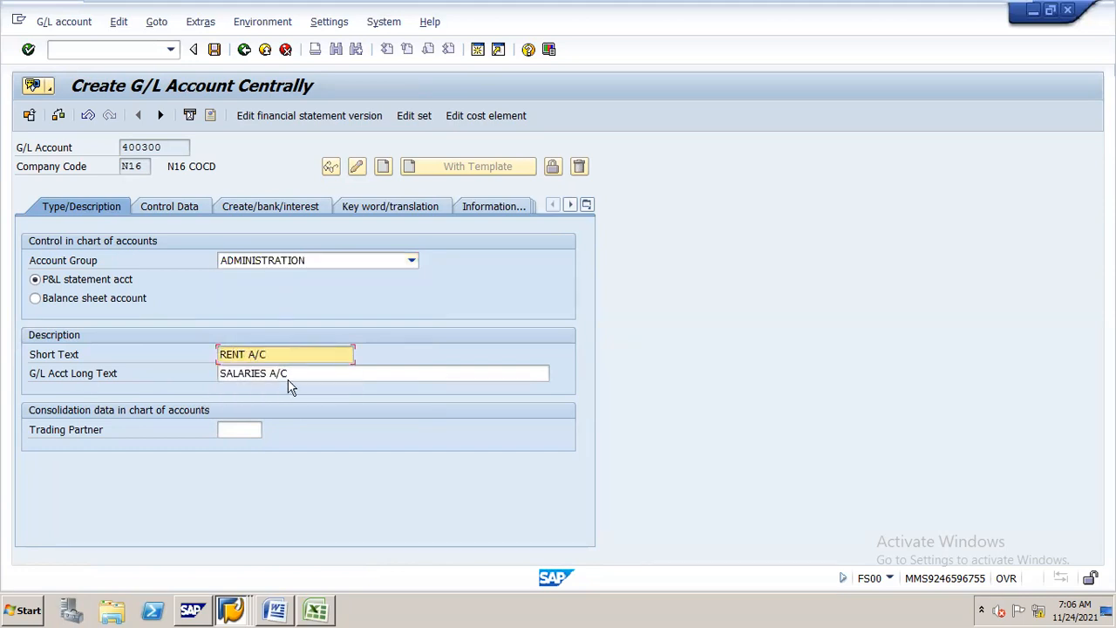
{"action": "key", "text": "Tab"}
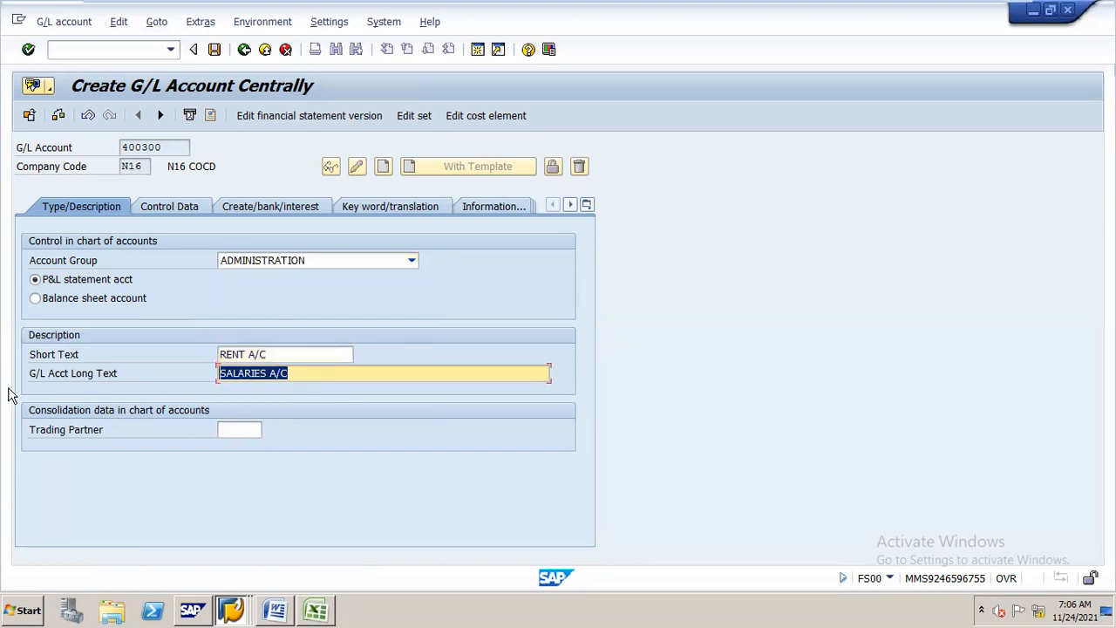
{"action": "type", "text": "RENT A/C"}
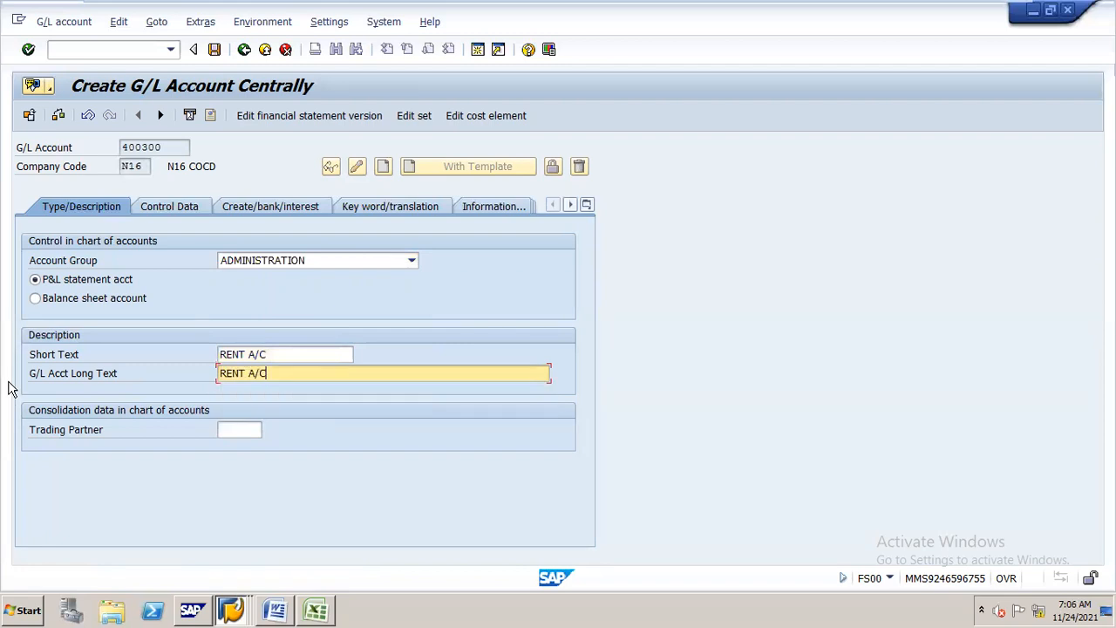
- Review the control data of account 400300 and save the account
{"action": "left_click", "coordinate": [178, 212]}
{"action": "left_click", "coordinate": [288, 207]}
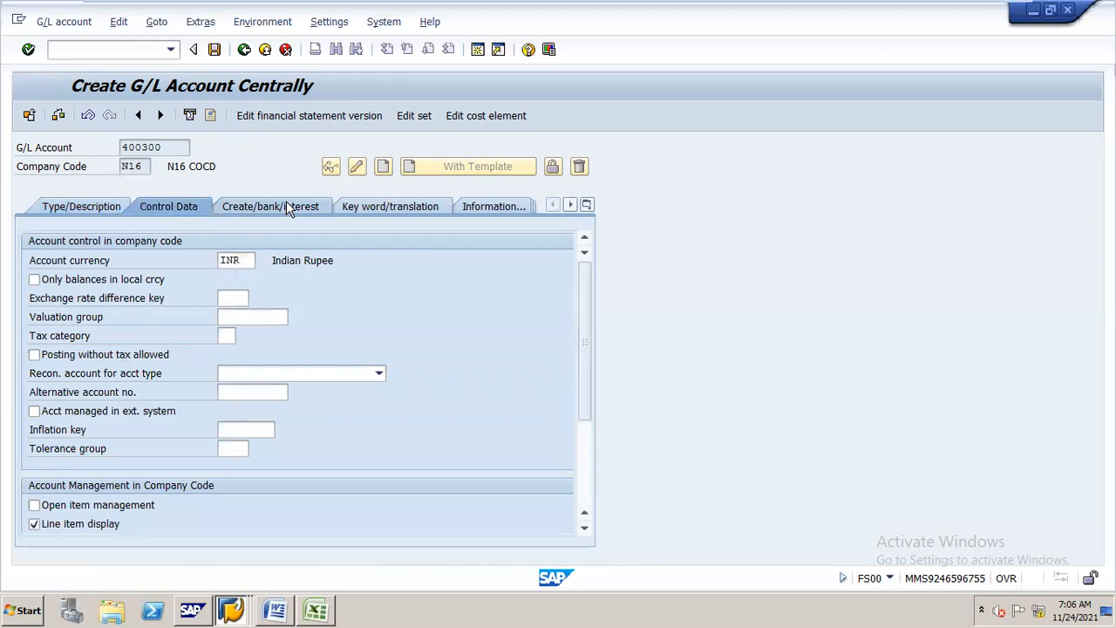
{"action": "left_click", "coordinate": [96, 210]}
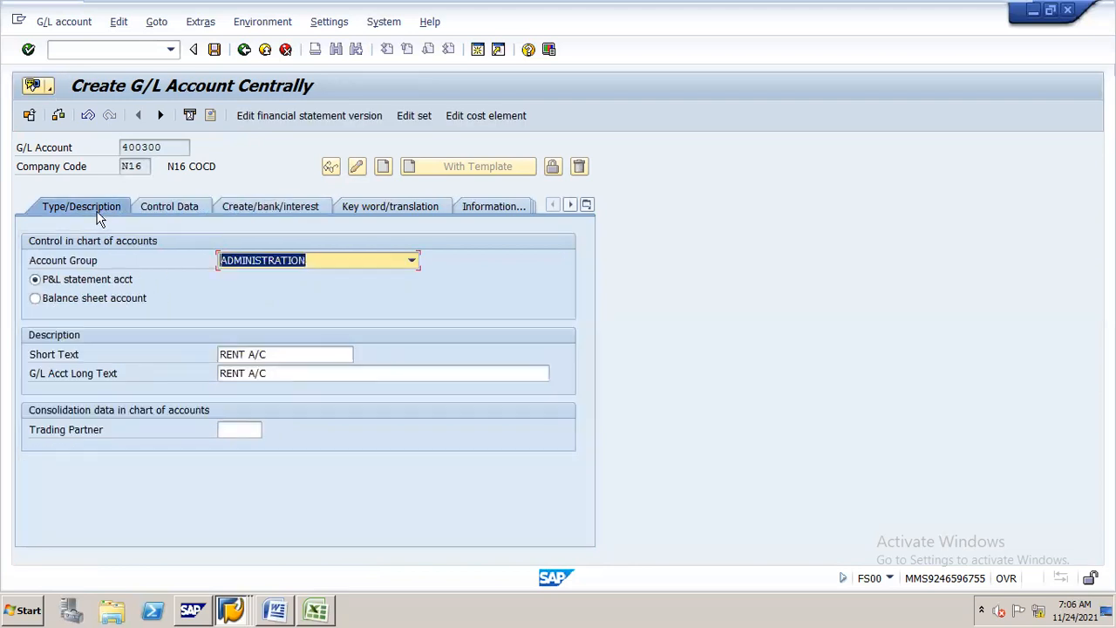
{"action": "left_click", "coordinate": [214, 48]}
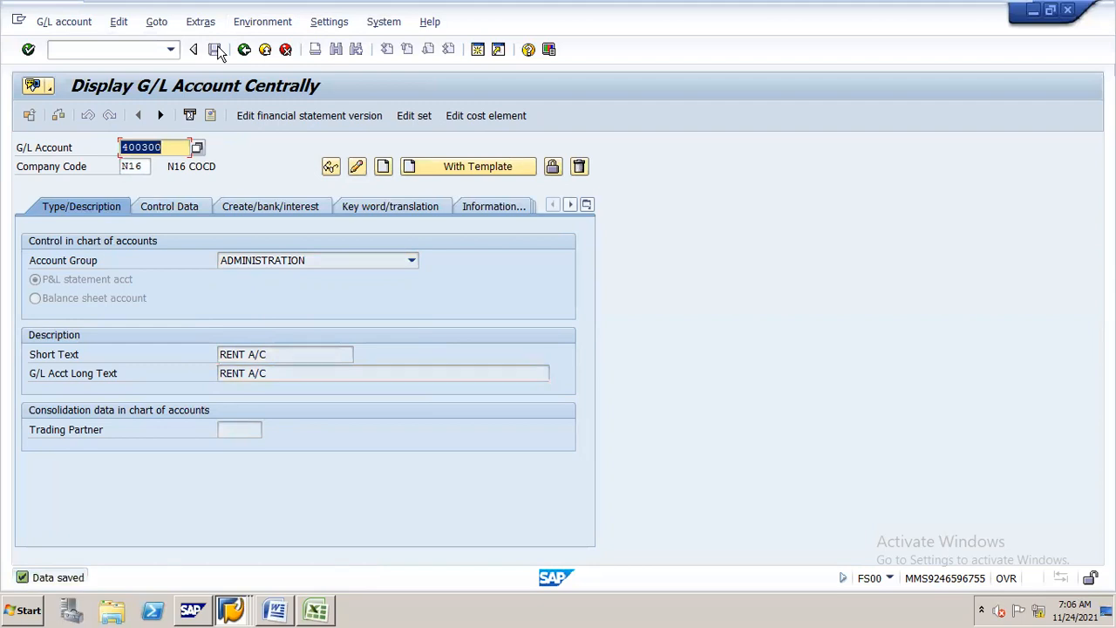
- Start creating G/L account 100500 in company code N16, using account 400100 of company code N16 as the template
{"action": "type", "text": "1"}
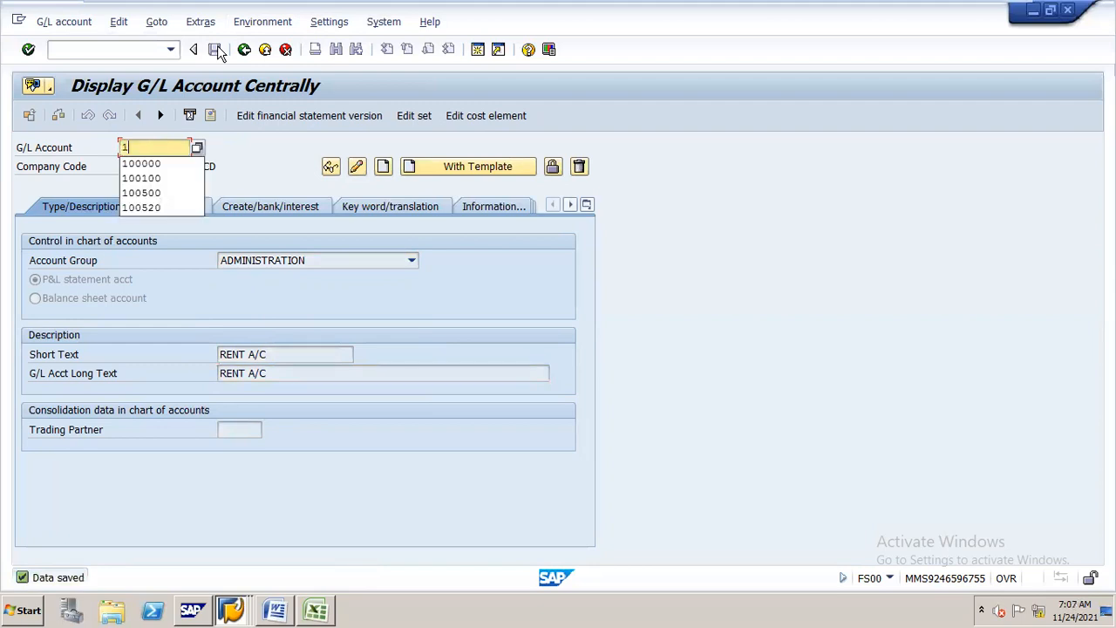
{"action": "type", "text": "00500"}
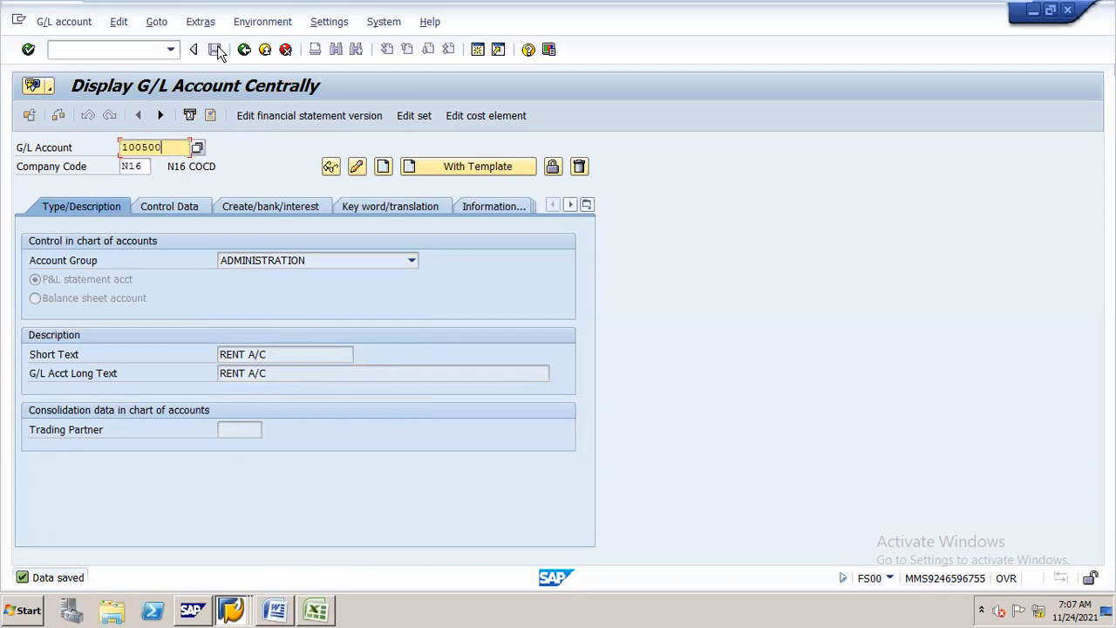
{"action": "left_click", "coordinate": [486, 168]}
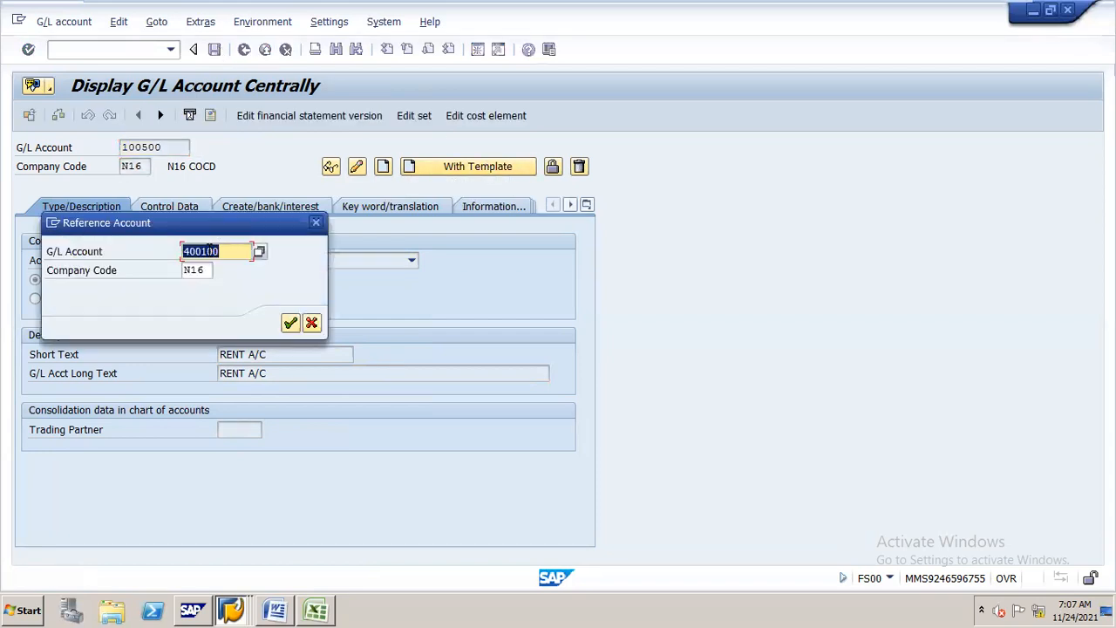
{"action": "key", "text": "Return"}
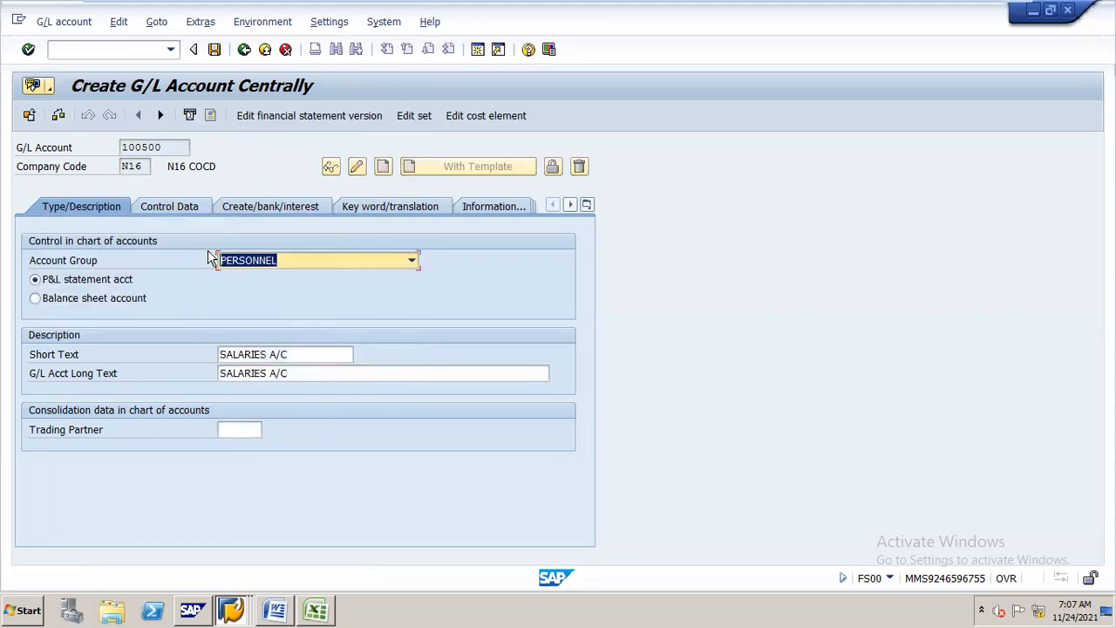
- Assign account group CURR.LIABI AND PROV to account 100500 and make it a balance sheet account
{"action": "left_click", "coordinate": [412, 262]}
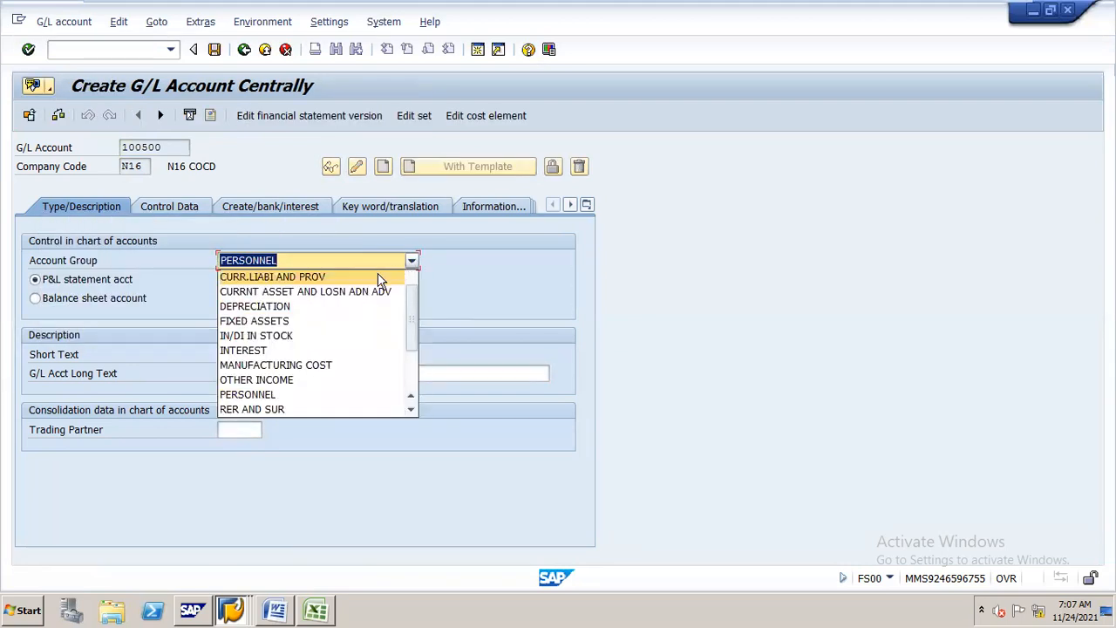
{"action": "left_click", "coordinate": [377, 277]}
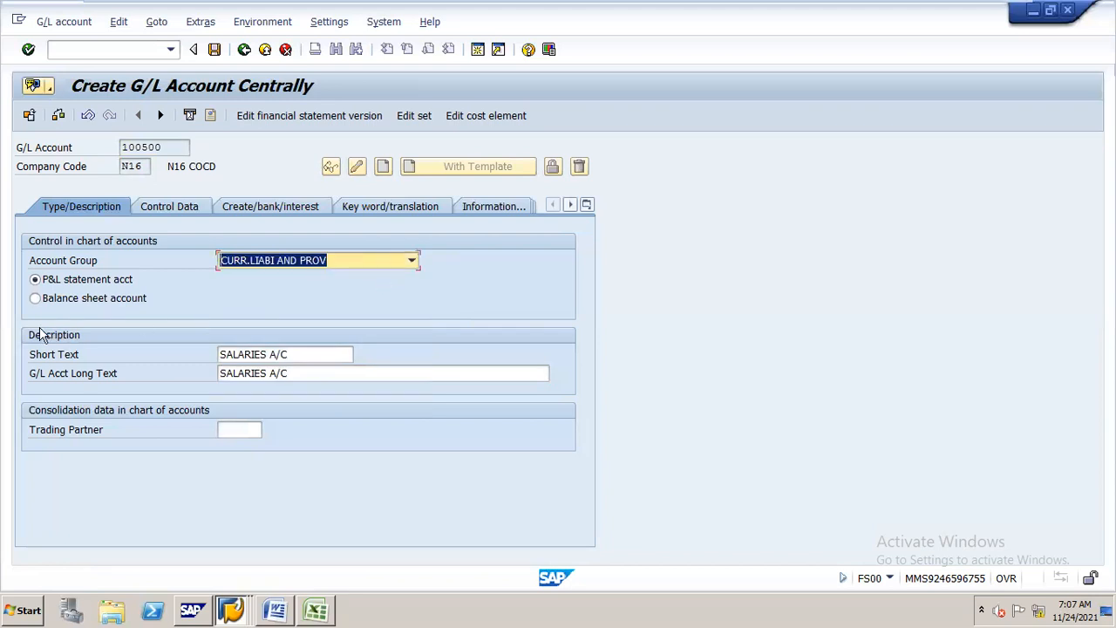
{"action": "left_click", "coordinate": [35, 298]}
- Replace the short text of account 100500 with OUTSTADNING EXP
{"action": "left_click", "coordinate": [293, 353]}
{"action": "type", "text": "OUTST"}
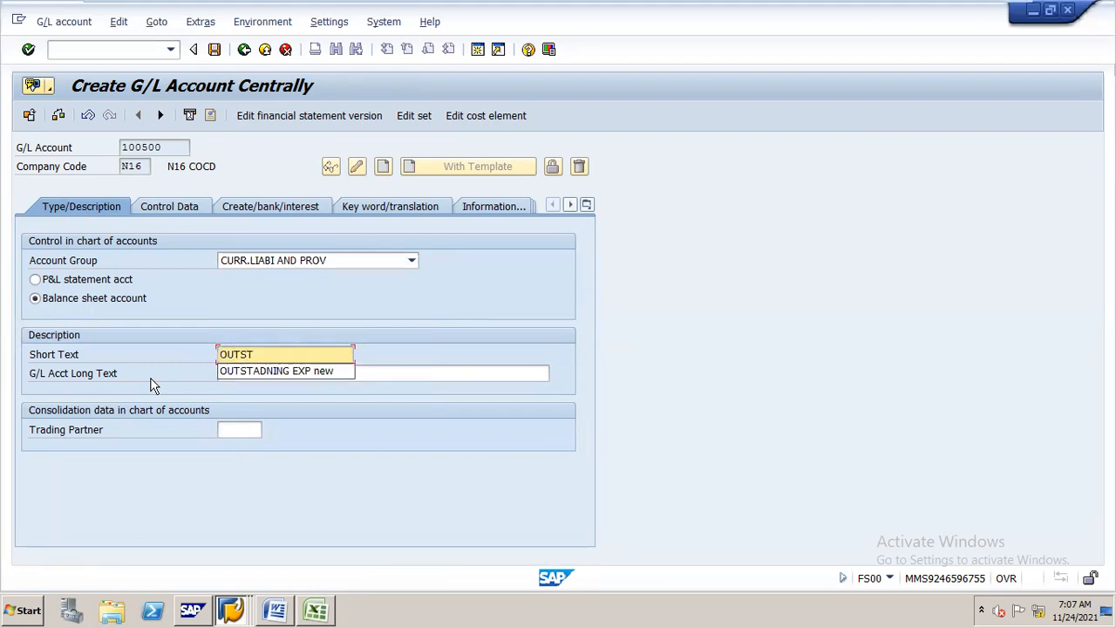
{"action": "key", "text": "Down"}
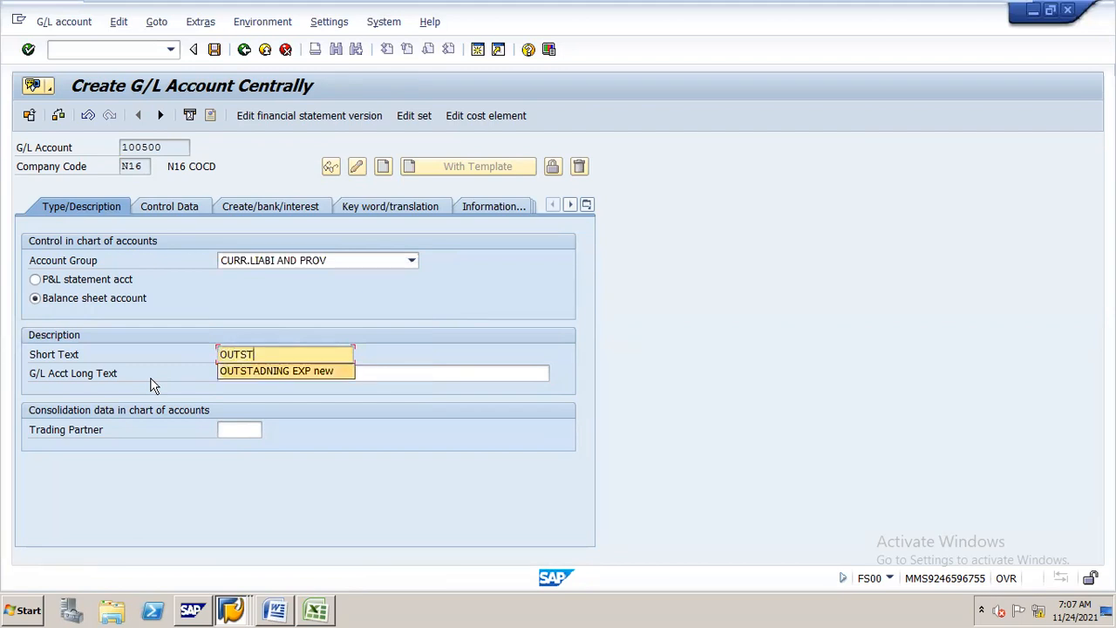
{"action": "key", "text": "Return"}
{"action": "key", "text": "BackSpace"}
{"action": "key", "text": "BackSpace"}
{"action": "key", "text": "BackSpace"}
{"action": "left_click", "coordinate": [477, 285]}
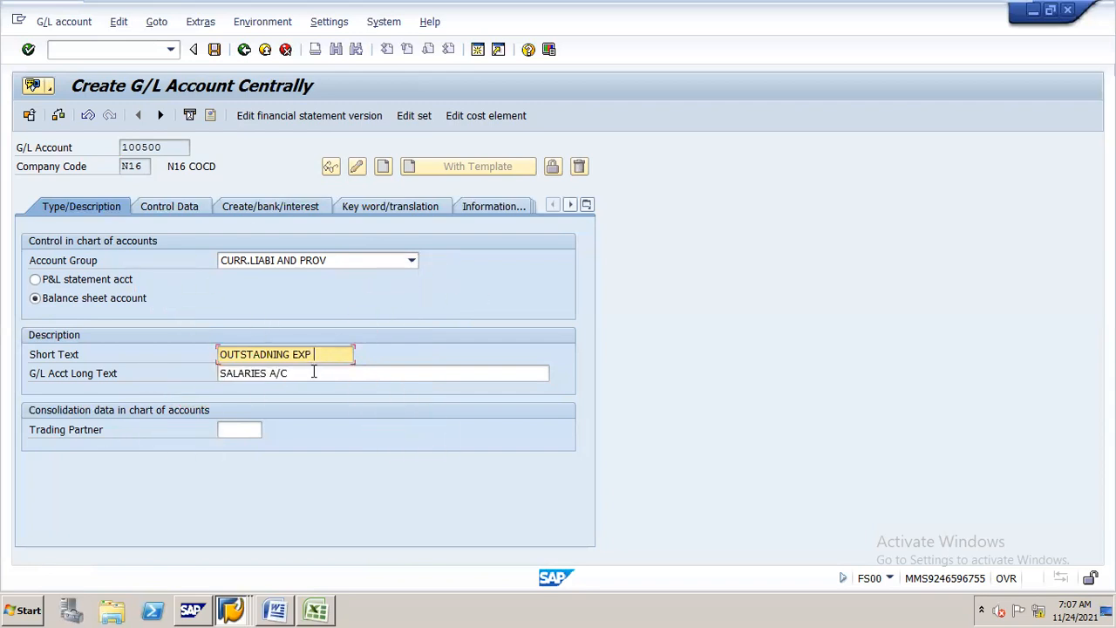
- Replace the G/L account long text of account 100500 with OUT STANDING EXP
{"action": "key", "text": "Tab"}
{"action": "type", "text": "OUT"}
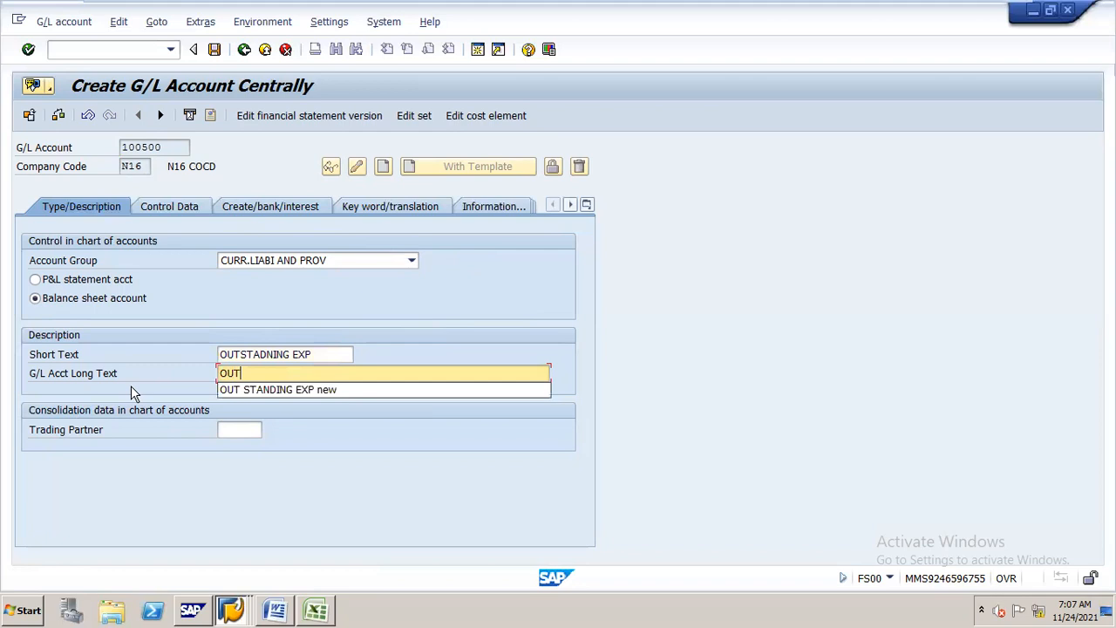
{"action": "left_click", "coordinate": [307, 392]}
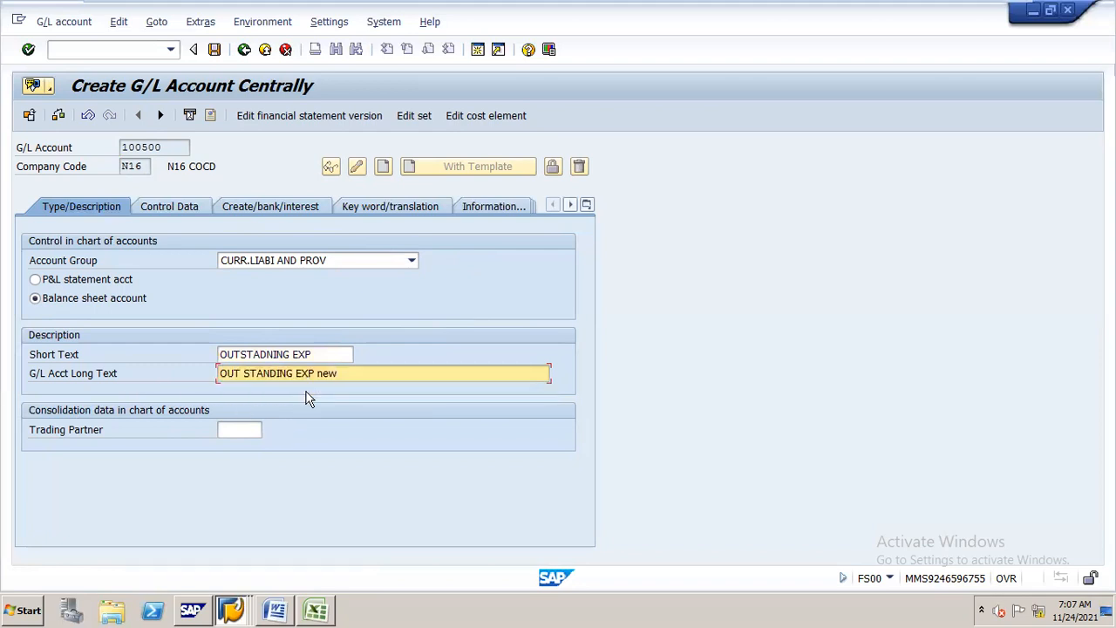
{"action": "key", "text": "BackSpace"}
{"action": "key", "text": "BackSpace"}
{"action": "key", "text": "BackSpace"}
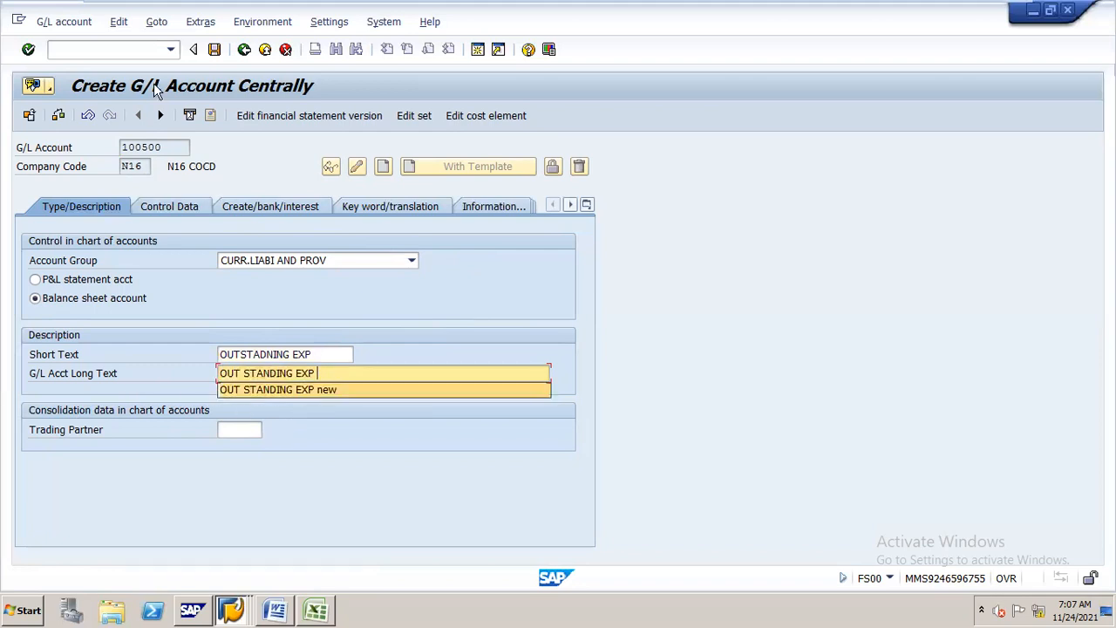
- Enable open item management in the control data of account 100500 and save the account
{"action": "left_click", "coordinate": [172, 204]}
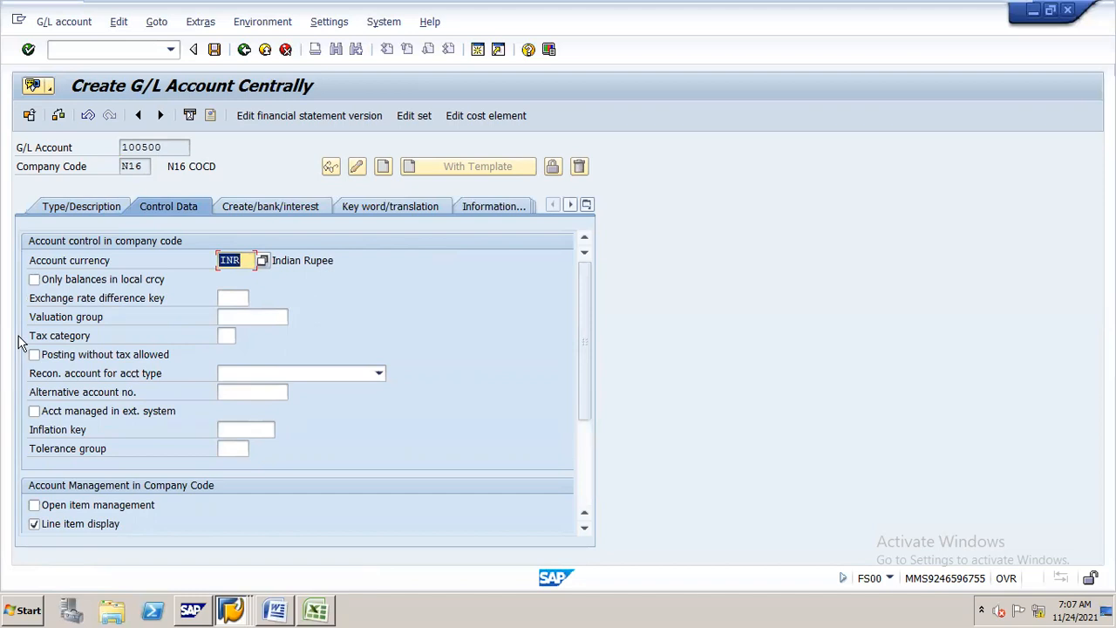
{"action": "left_click", "coordinate": [35, 506]}
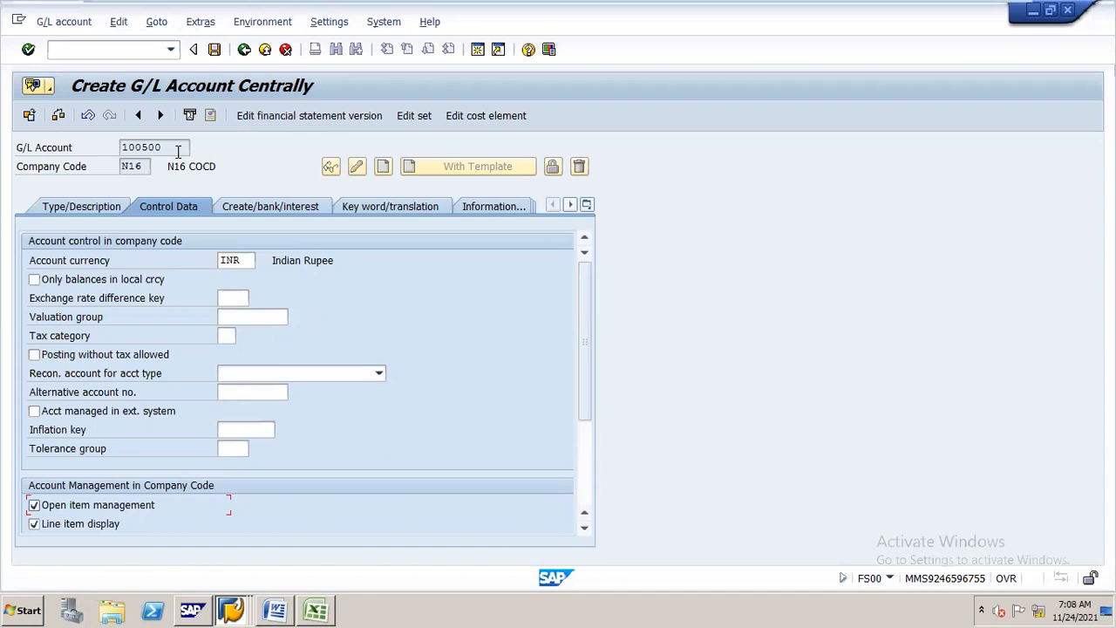
{"action": "mouse_move", "coordinate": [723, 7]}
{"action": "left_click", "coordinate": [968, 13]}
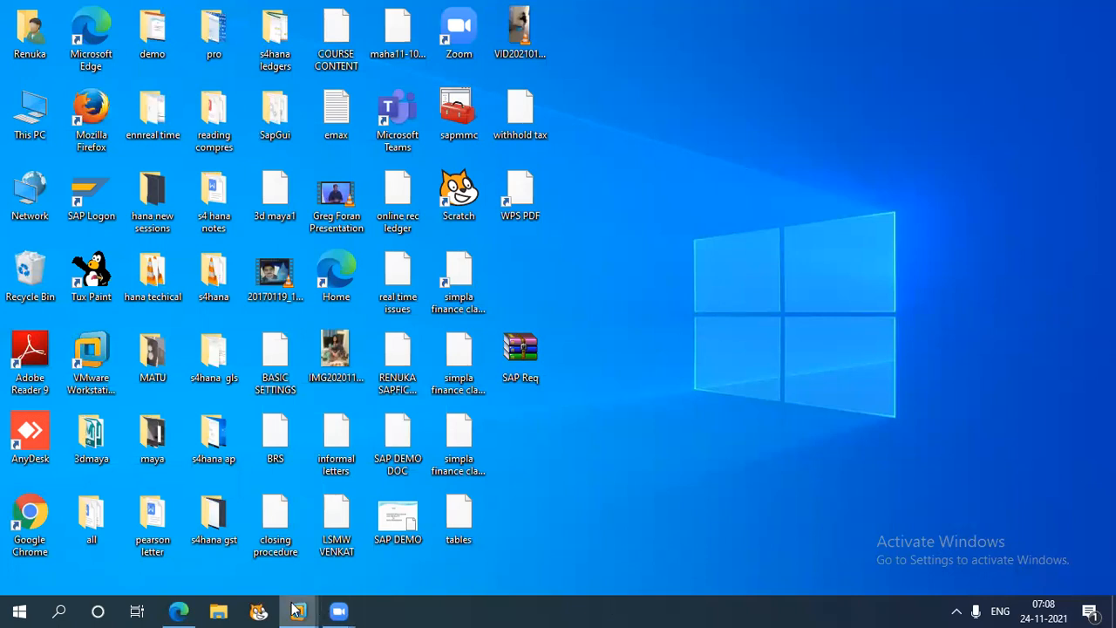
{"action": "mouse_move", "coordinate": [298, 609]}
{"action": "left_click", "coordinate": [372, 528]}
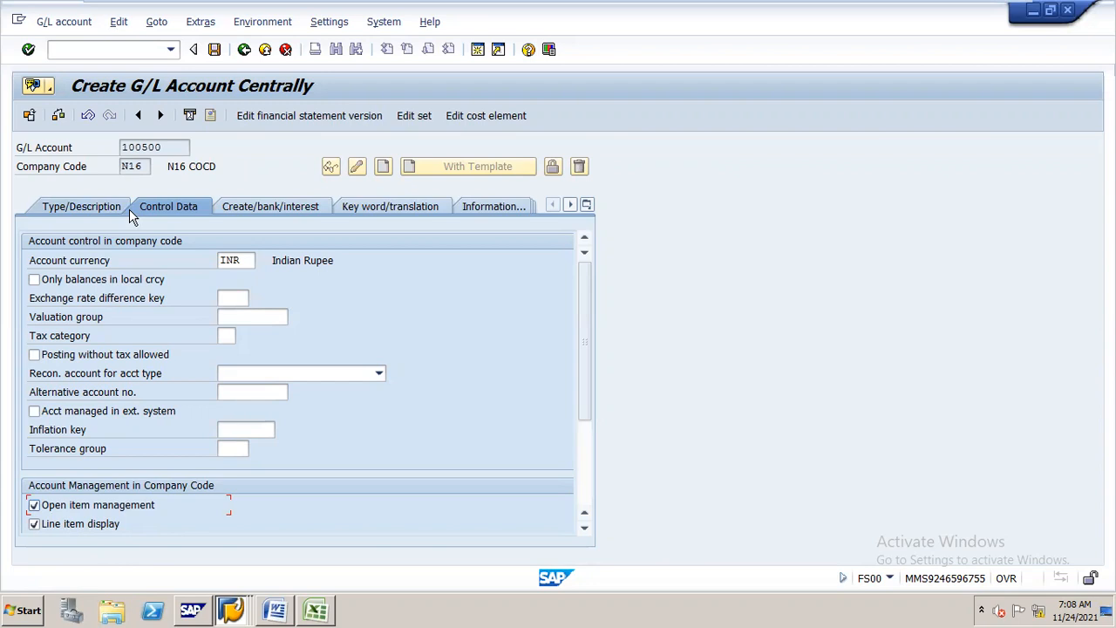
{"action": "left_click", "coordinate": [216, 50]}
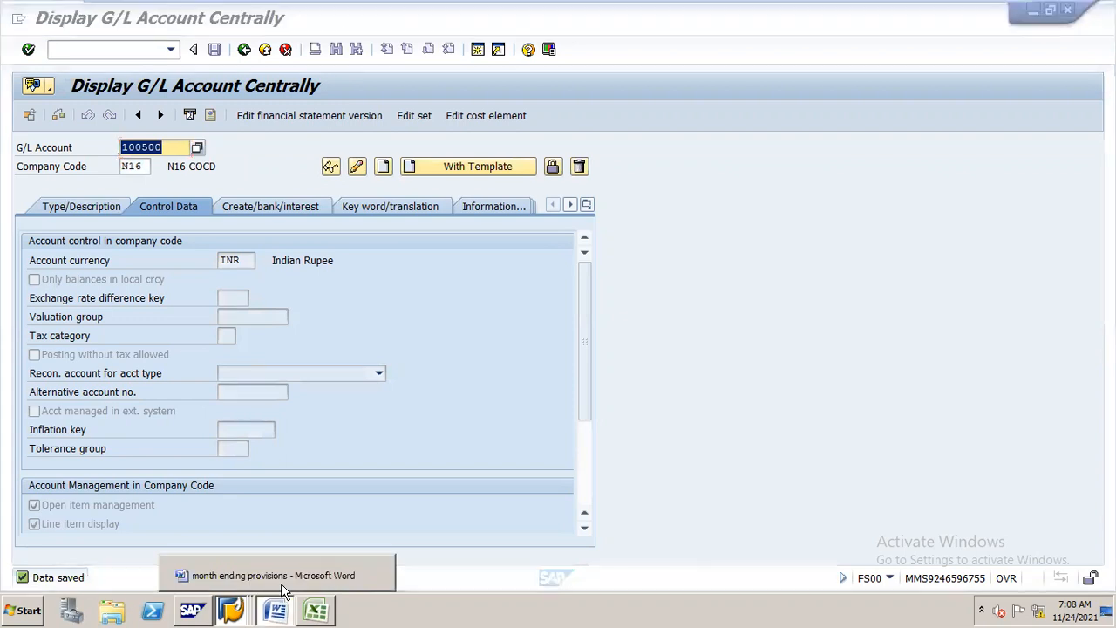
- Switch to the month ending provisions document in Word and review the accrual/deferral method with its salaries provision and reversal entries
{"action": "left_click", "coordinate": [281, 593]}
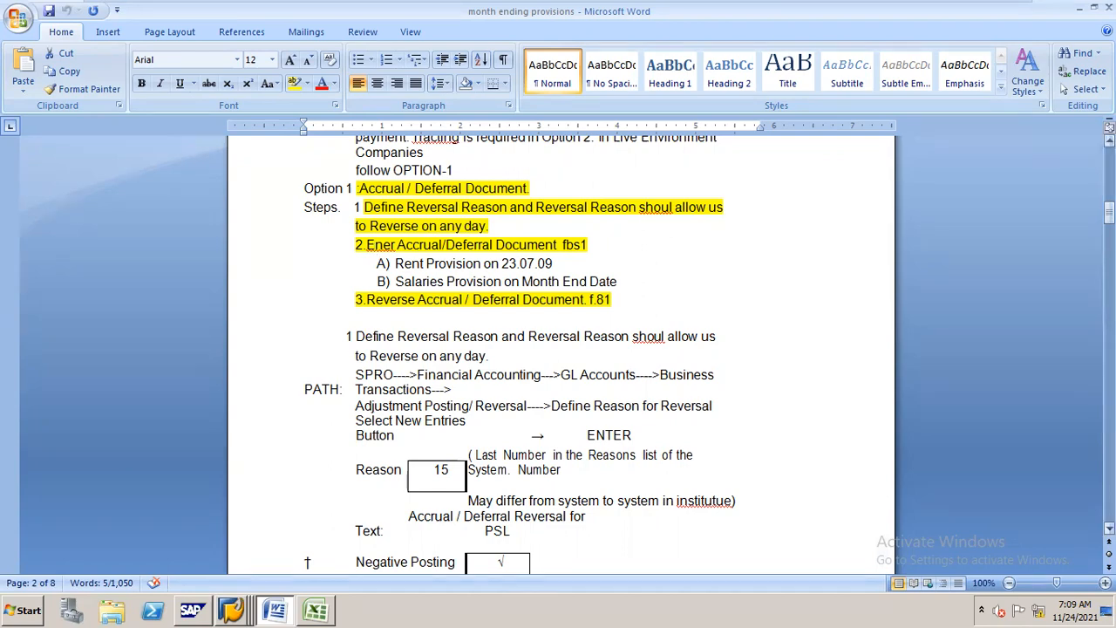
{"action": "left_click_drag", "start_coordinate": [1110, 214], "coordinate": [1109, 159]}
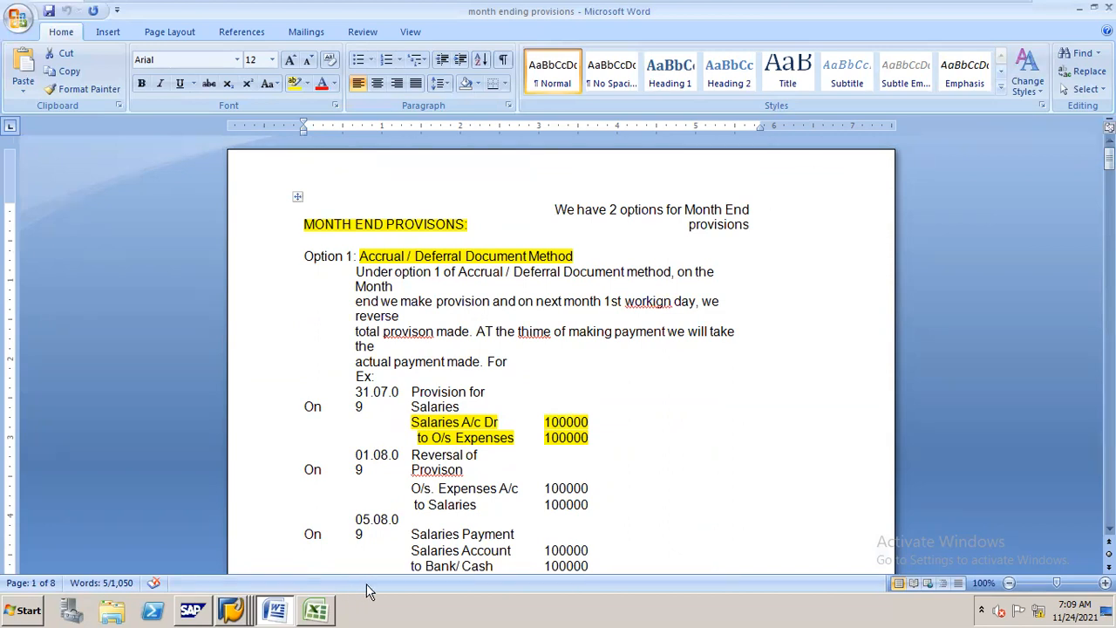
- Switch to Book1 in Excel and clear the SALRIES A/C ledger sketch with its DR, CR and amount entries
{"action": "left_click", "coordinate": [318, 600]}
{"action": "left_click_drag", "start_coordinate": [413, 288], "coordinate": [904, 392]}
{"action": "key", "text": "BackSpace"}
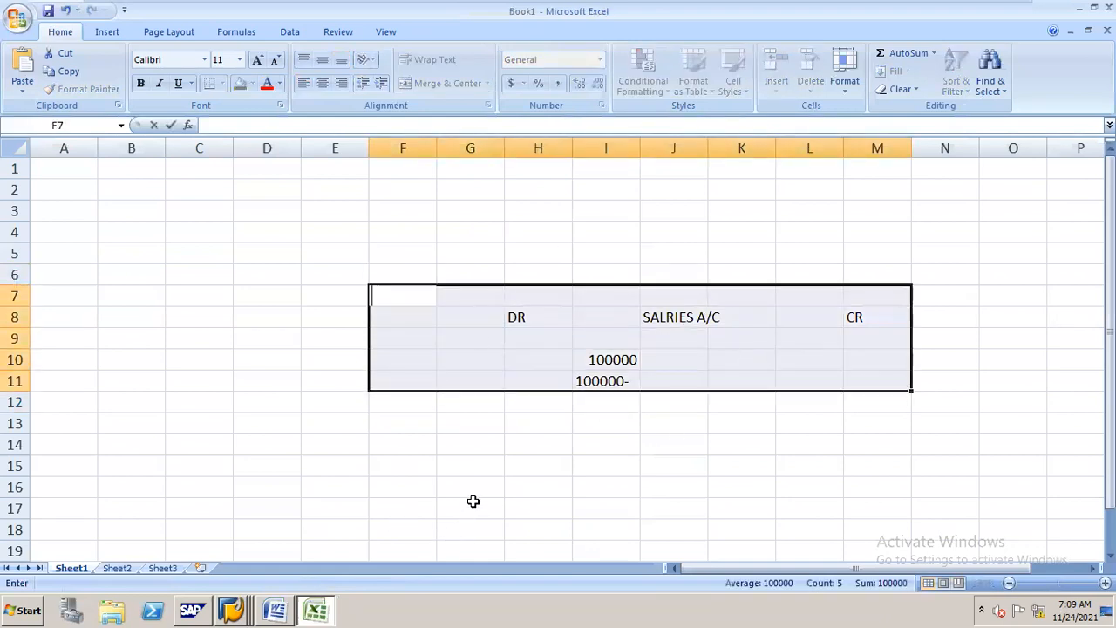
{"action": "left_click_drag", "start_coordinate": [478, 465], "coordinate": [483, 449]}
{"action": "left_click_drag", "start_coordinate": [466, 296], "coordinate": [920, 400]}
{"action": "key", "text": "Delete"}
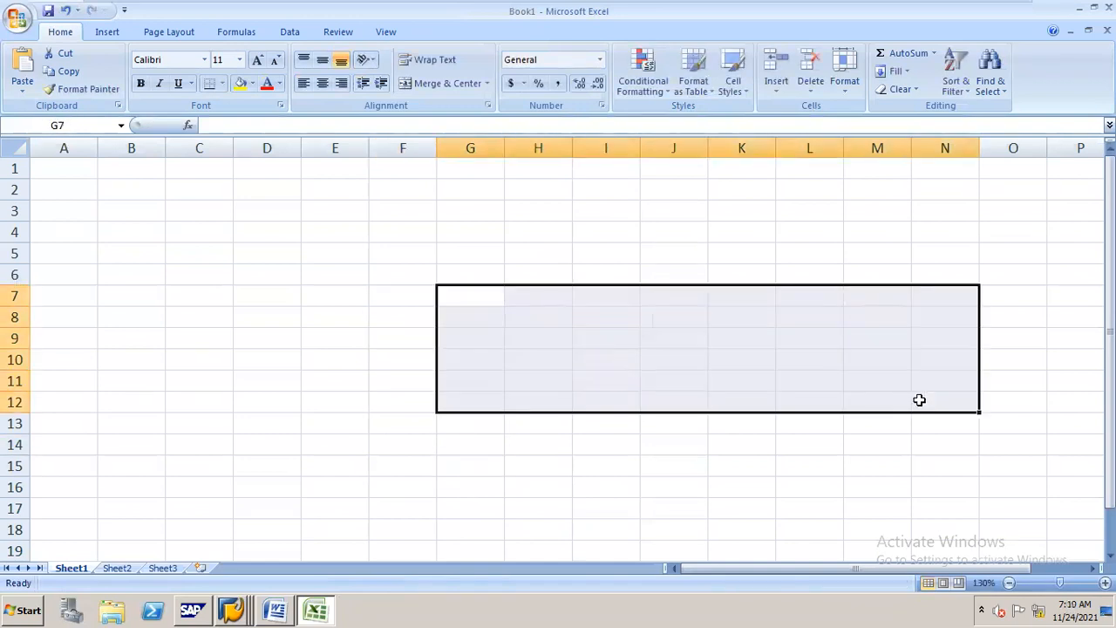
- Note transaction code F-02 in cell G3 and FBS1 in cell G7 of the sheet
{"action": "left_click", "coordinate": [489, 210]}
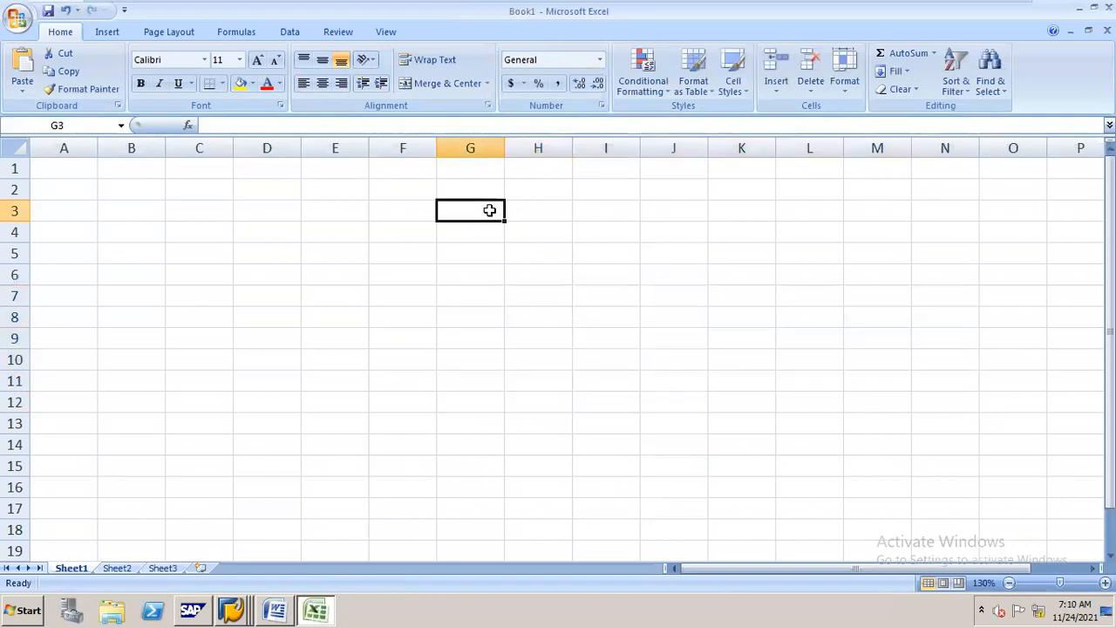
{"action": "type", "text": "F-02"}
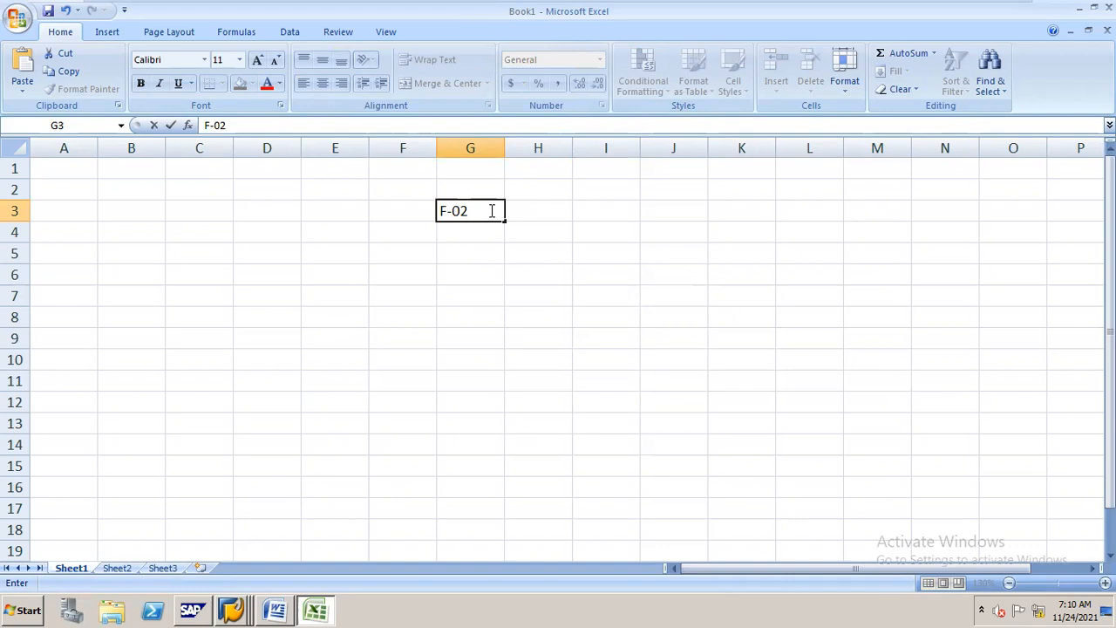
{"action": "key", "text": "Return"}
{"action": "key", "text": "Return"}
{"action": "key", "text": "Return"}
{"action": "key", "text": "Return"}
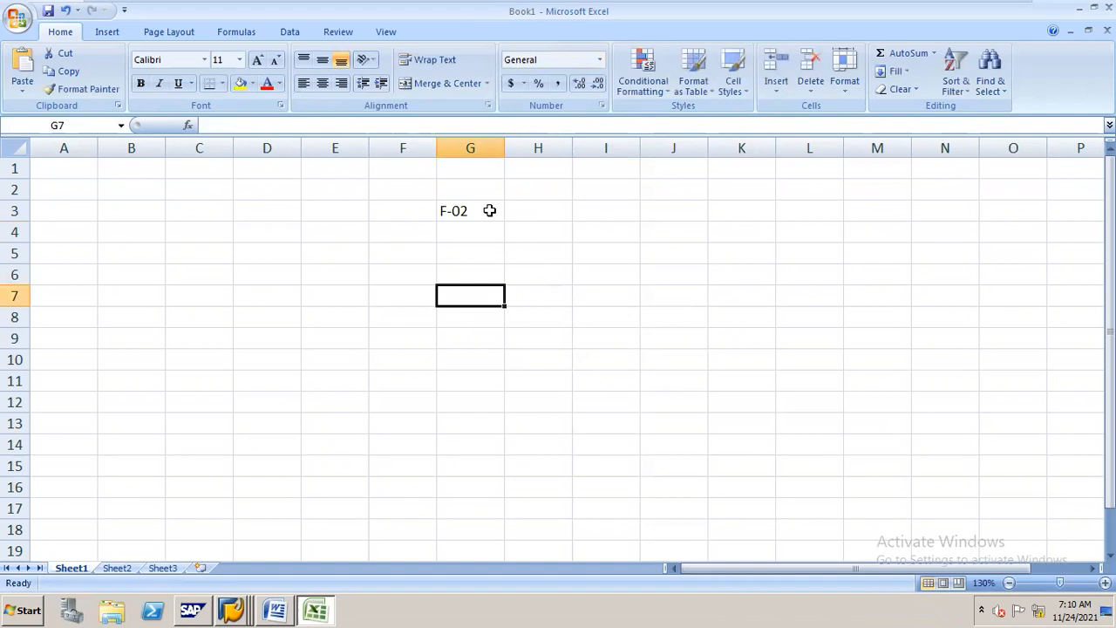
{"action": "type", "text": "FBS1"}
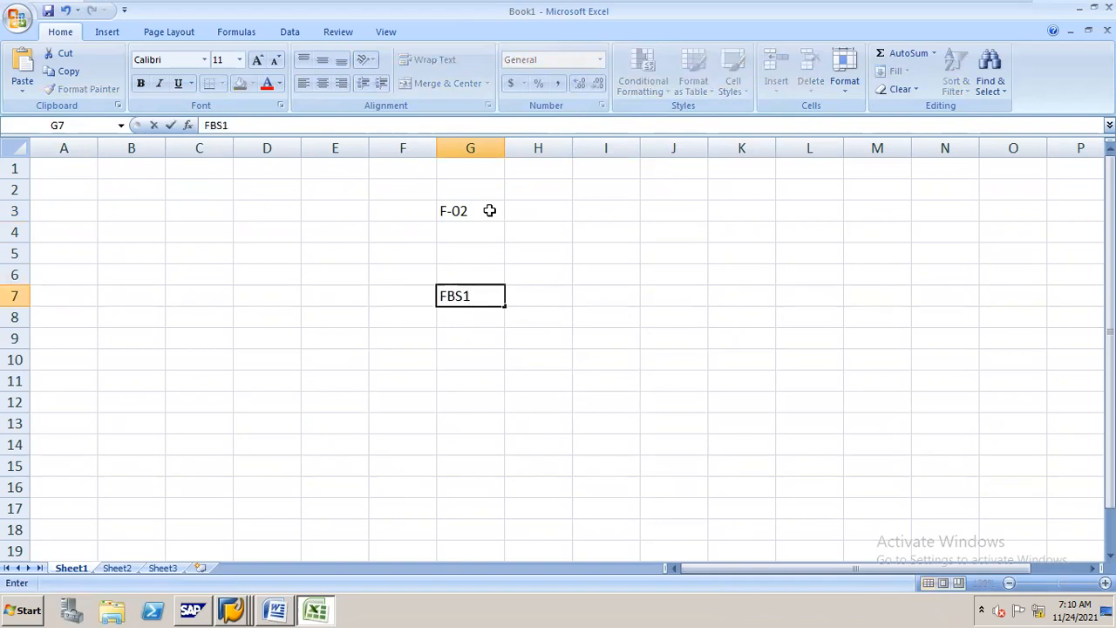
- Close the SAP sessions for G/L account groups and new entries, and switch to the Display G/L Account Centrally session
{"action": "key", "text": "alt+Tab"}
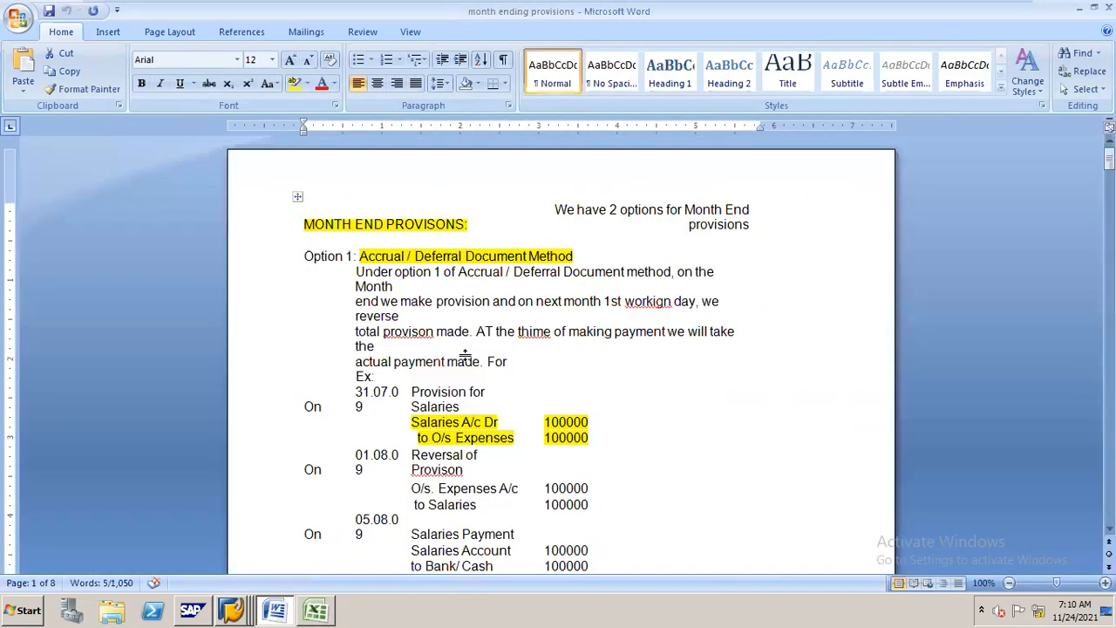
{"action": "mouse_move", "coordinate": [242, 592]}
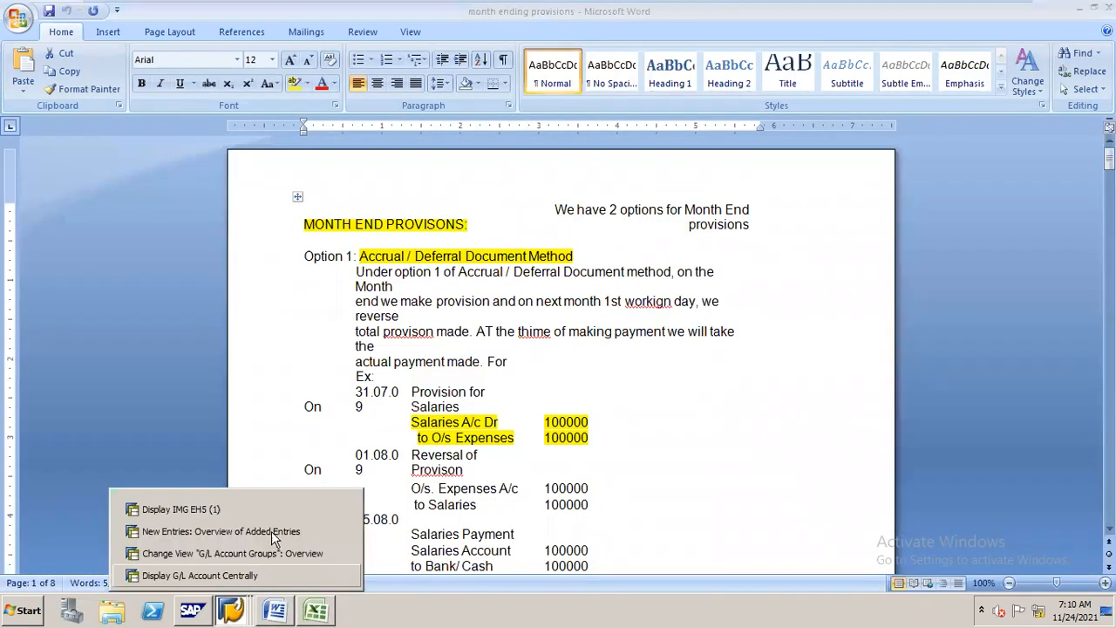
{"action": "left_click", "coordinate": [341, 555]}
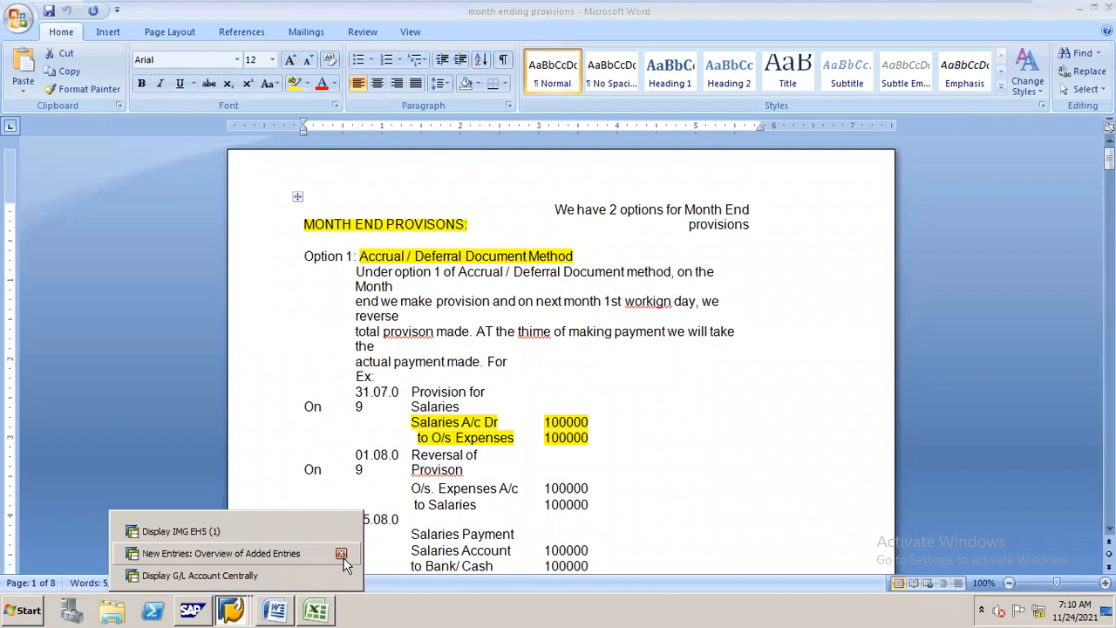
{"action": "left_click", "coordinate": [341, 555]}
{"action": "left_click", "coordinate": [272, 575]}
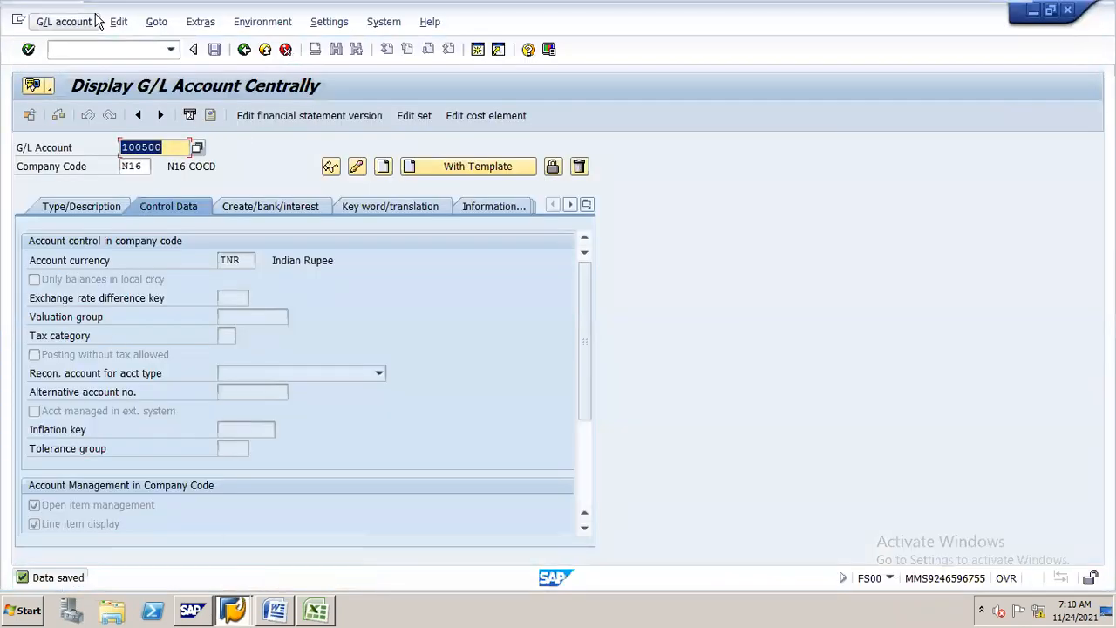
- Start transaction FBS1 for entering an accrual/deferral document in the current session
{"action": "left_click", "coordinate": [107, 49]}
{"action": "type", "text": "/NFBS1"}
{"action": "key", "text": "Return"}
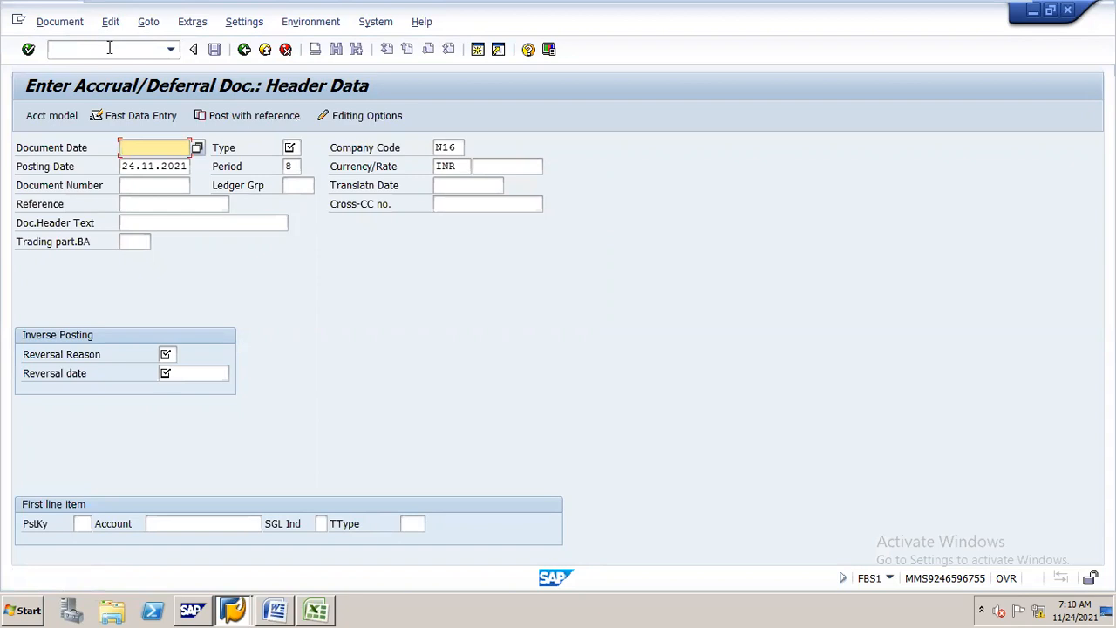
- Set both the document date and the posting date of the accrual/deferral document to 30.04.2021
{"action": "type", "text": "3"}
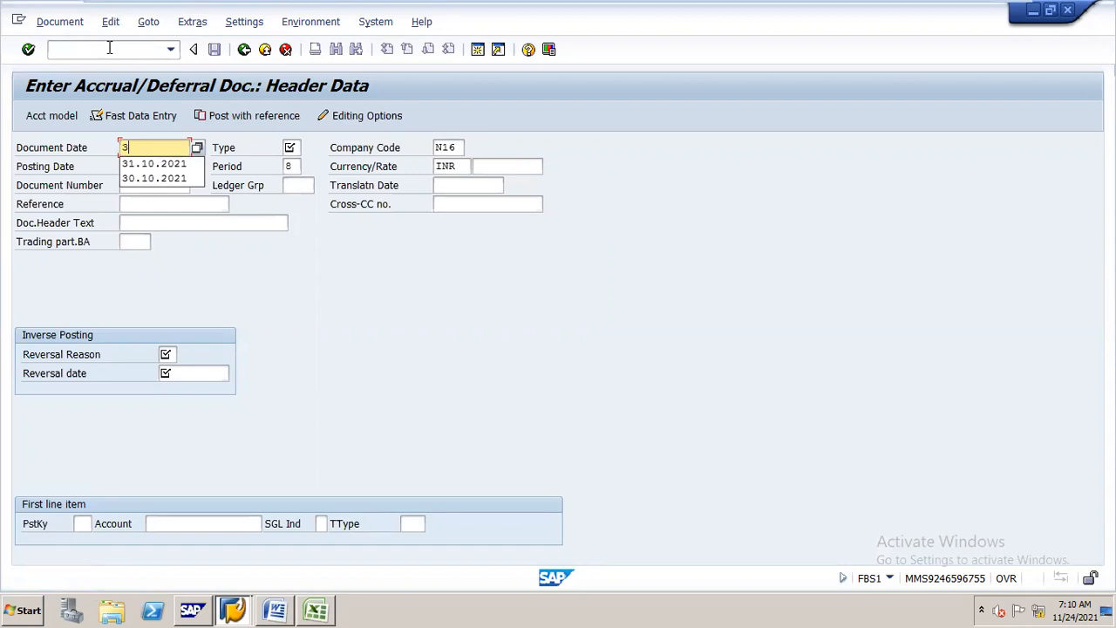
{"action": "type", "text": "0.04.20"}
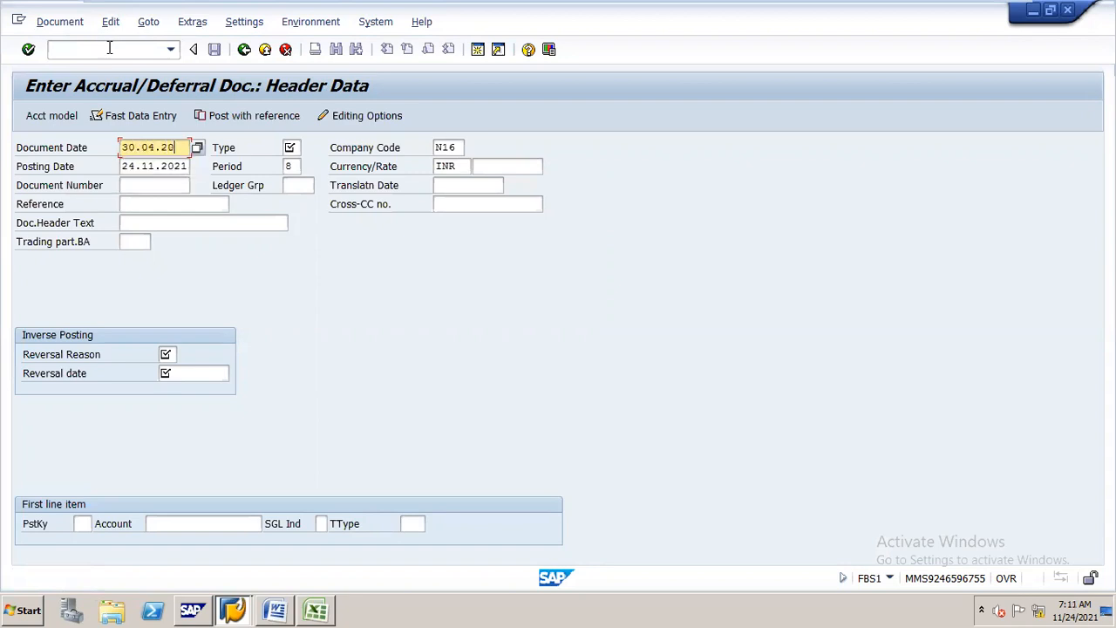
{"action": "type", "text": "21"}
{"action": "key", "text": "Tab"}
{"action": "key", "text": "BackSpace"}
{"action": "key", "text": "BackSpace"}
{"action": "key", "text": "BackSpace"}
{"action": "key", "text": "BackSpace"}
{"action": "key", "text": "BackSpace"}
{"action": "key", "text": "BackSpace"}
{"action": "key", "text": "BackSpace"}
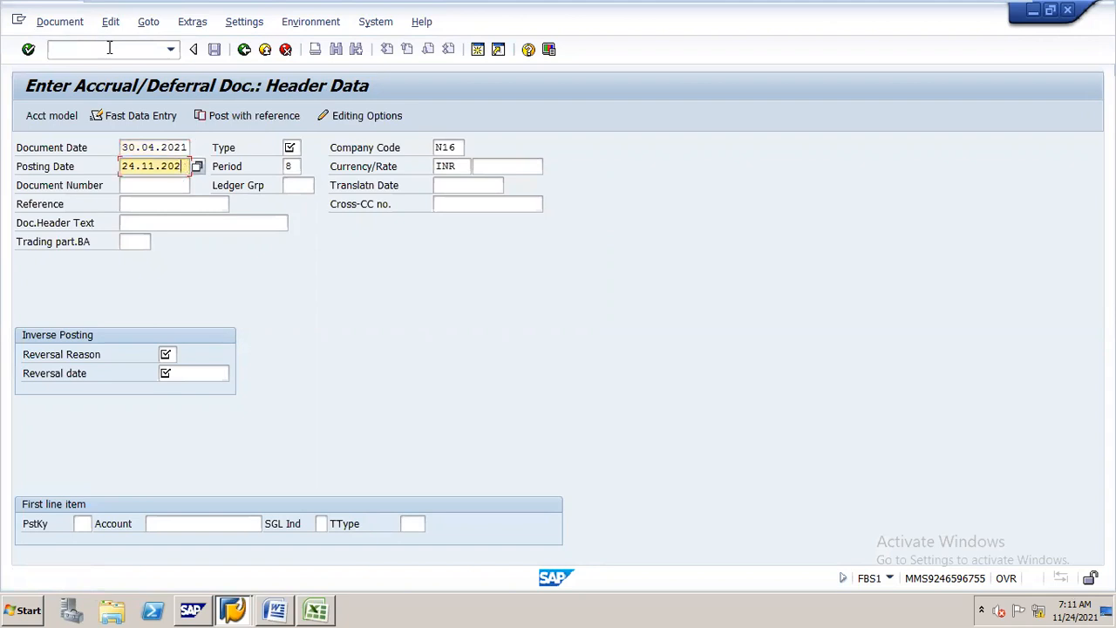
{"action": "key", "text": "BackSpace"}
{"action": "key", "text": "BackSpace"}
{"action": "key", "text": "BackSpace"}
{"action": "type", "text": "3"}
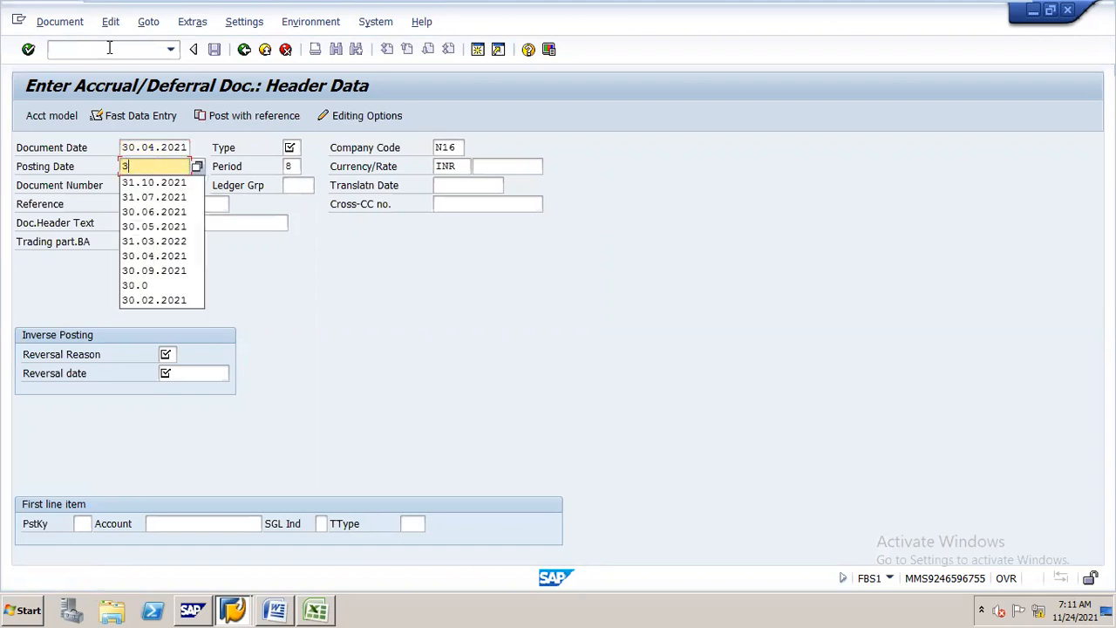
{"action": "type", "text": "0.04.2021"}
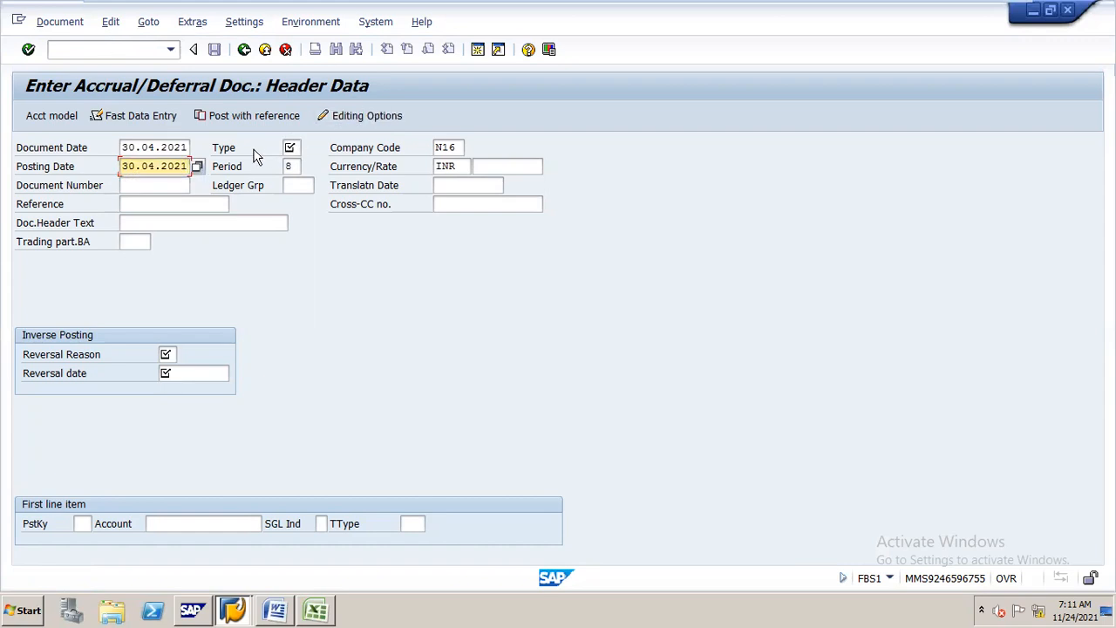
- Set the document type of the accrual/deferral document to SA and dismiss the document type value list
{"action": "left_click", "coordinate": [297, 147]}
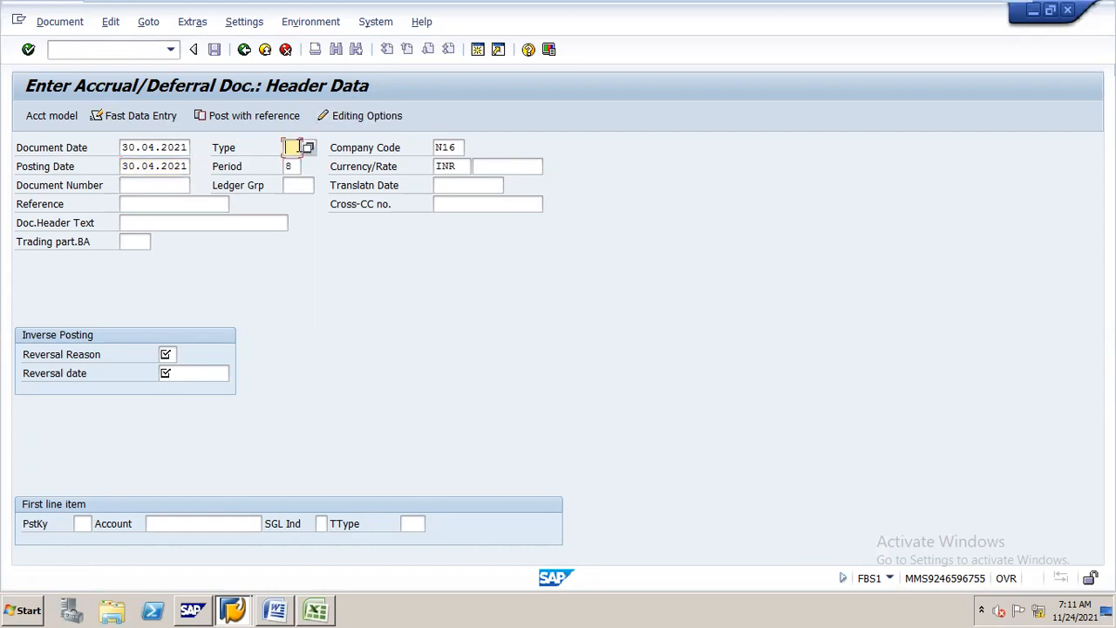
{"action": "type", "text": "SA"}
{"action": "left_click", "coordinate": [168, 352]}
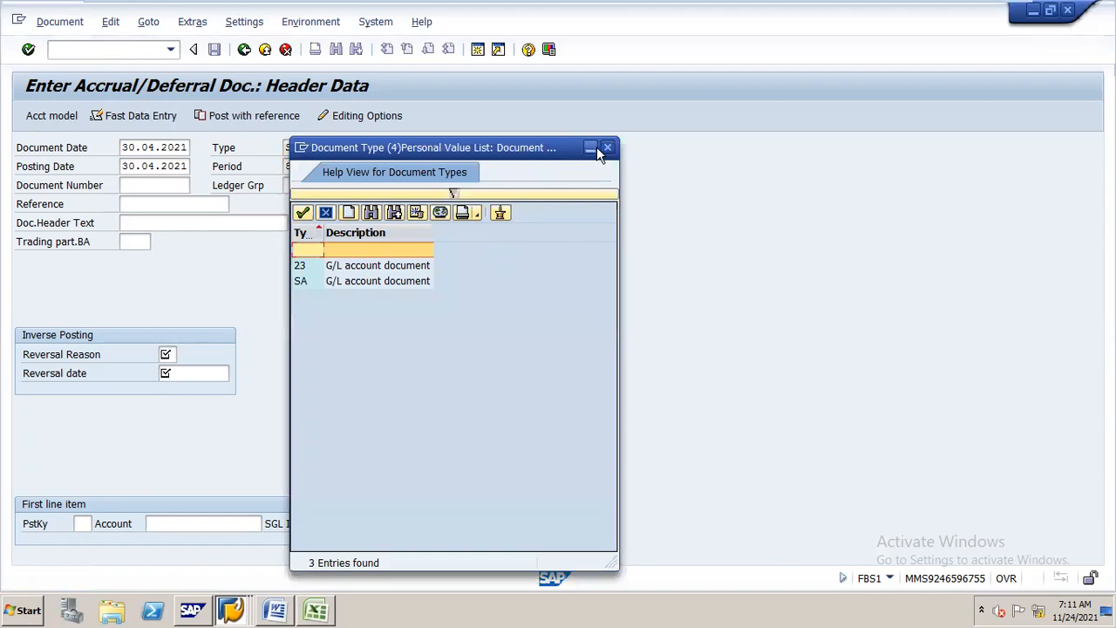
{"action": "left_click", "coordinate": [608, 148]}
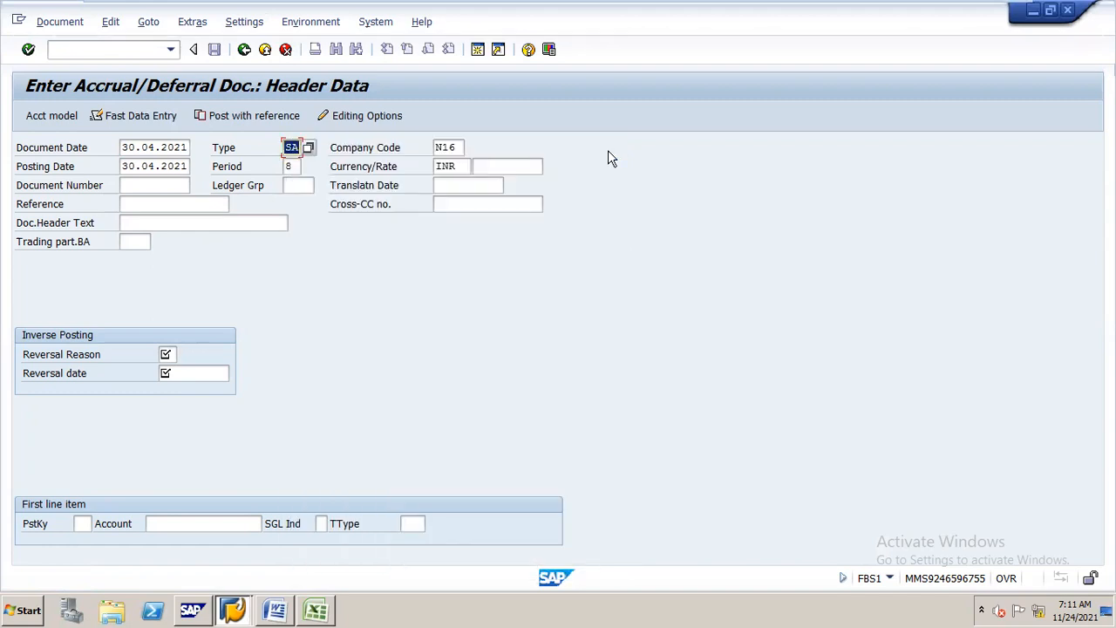
- Choose reversal reason N1, REVERSAL REASON FOR N16, for the inverse posting from the list of reversal reasons
{"action": "double_click", "coordinate": [548, 28]}
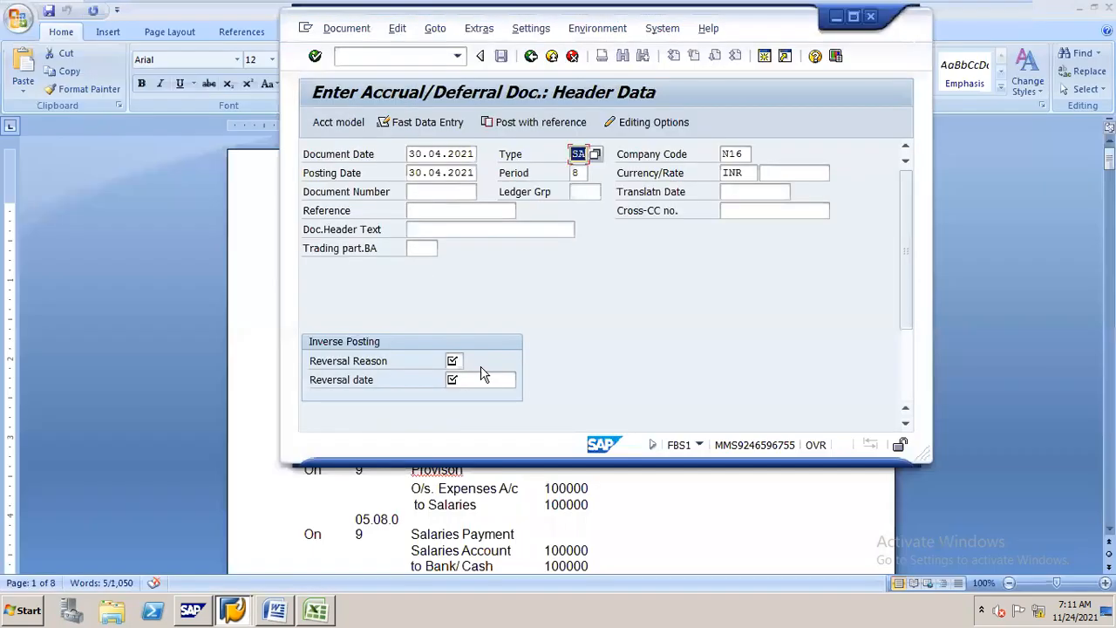
{"action": "left_click", "coordinate": [457, 361]}
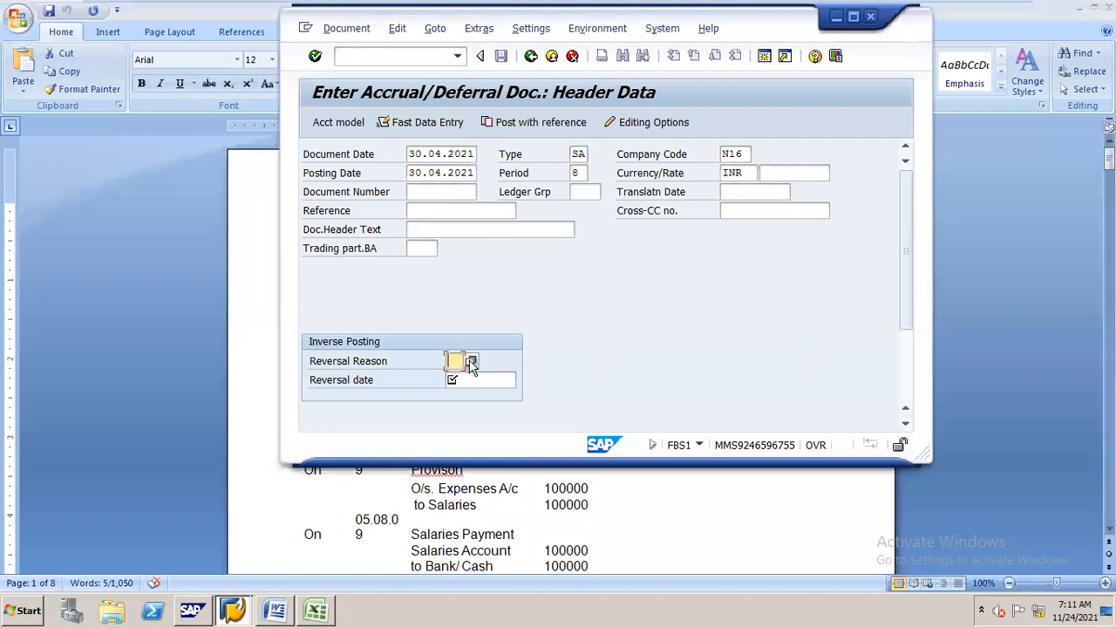
{"action": "left_click", "coordinate": [471, 362]}
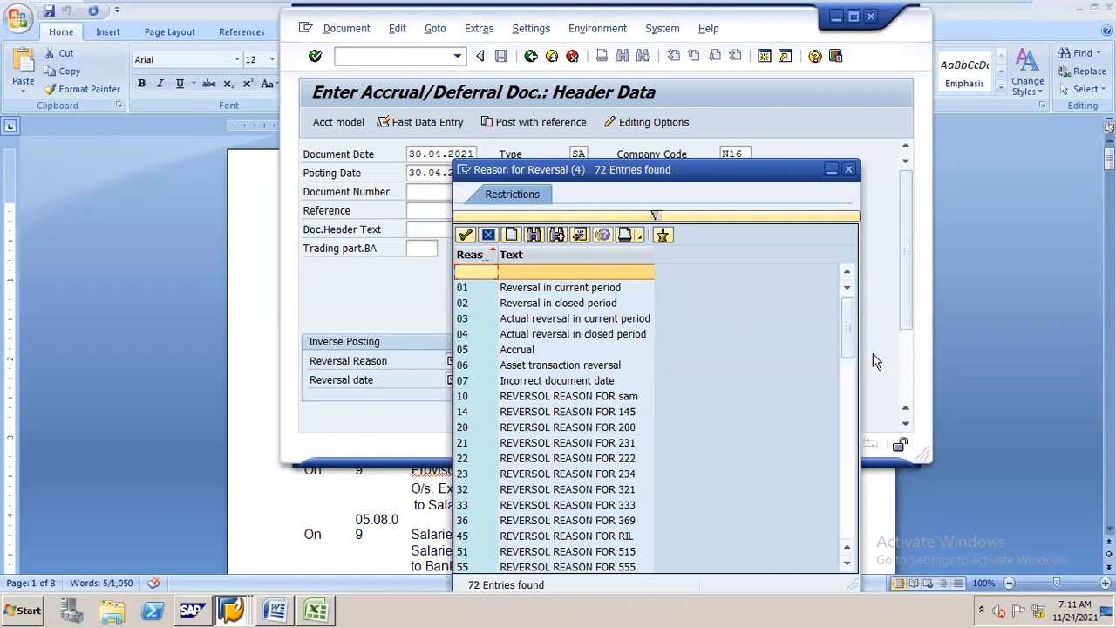
{"action": "left_click_drag", "start_coordinate": [848, 351], "coordinate": [849, 478]}
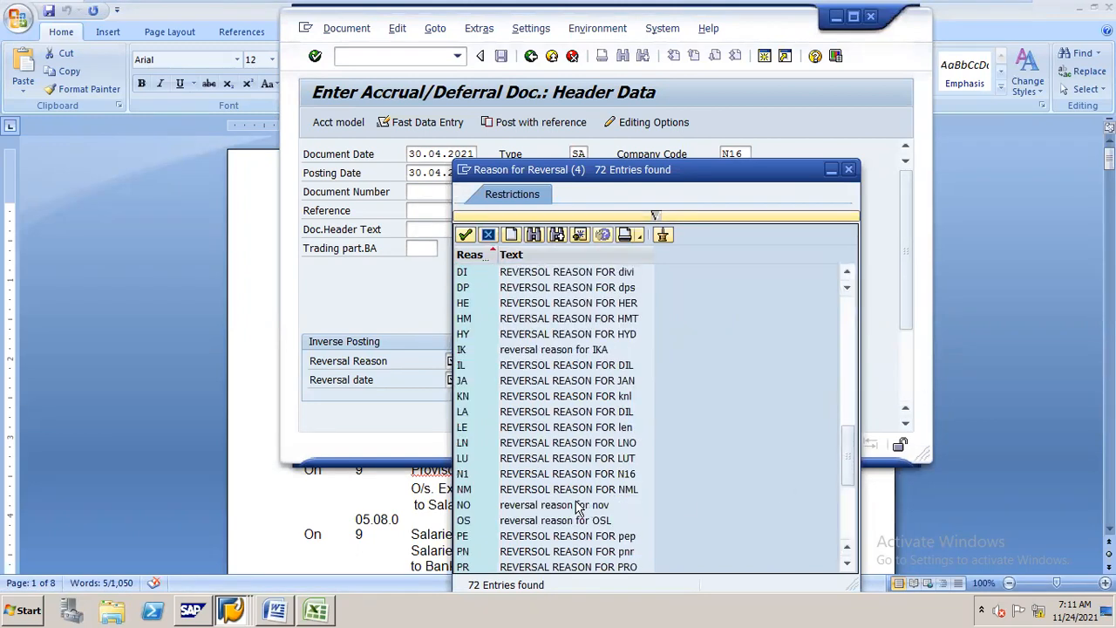
{"action": "double_click", "coordinate": [535, 478]}
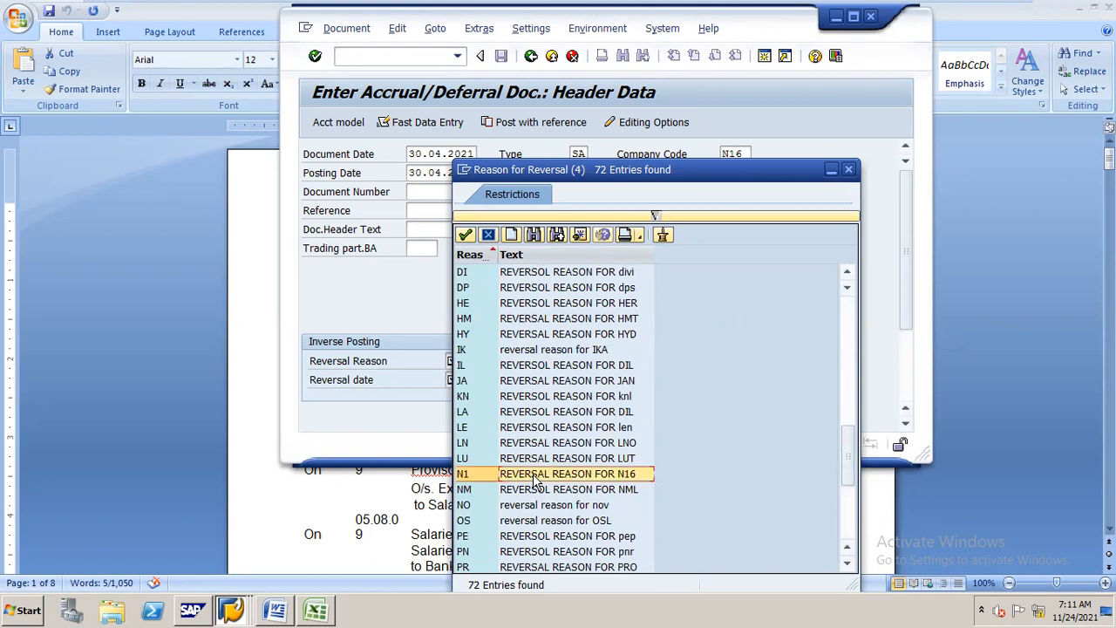
{"action": "left_click", "coordinate": [852, 17]}
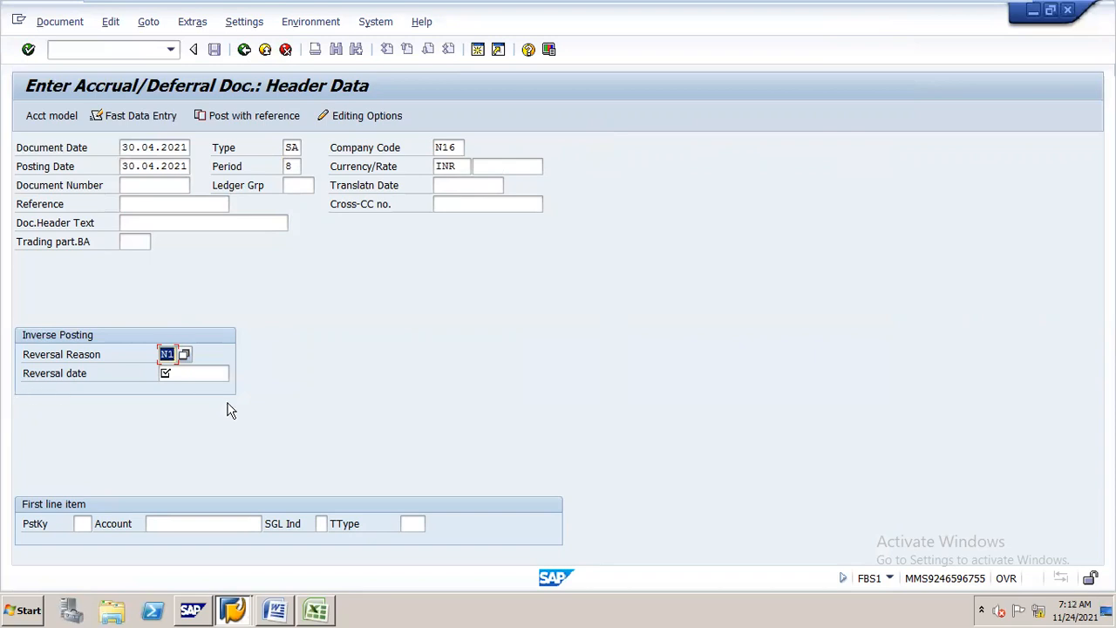
- Set the reversal date of the inverse posting to 01.05.2021
{"action": "left_click", "coordinate": [226, 375]}
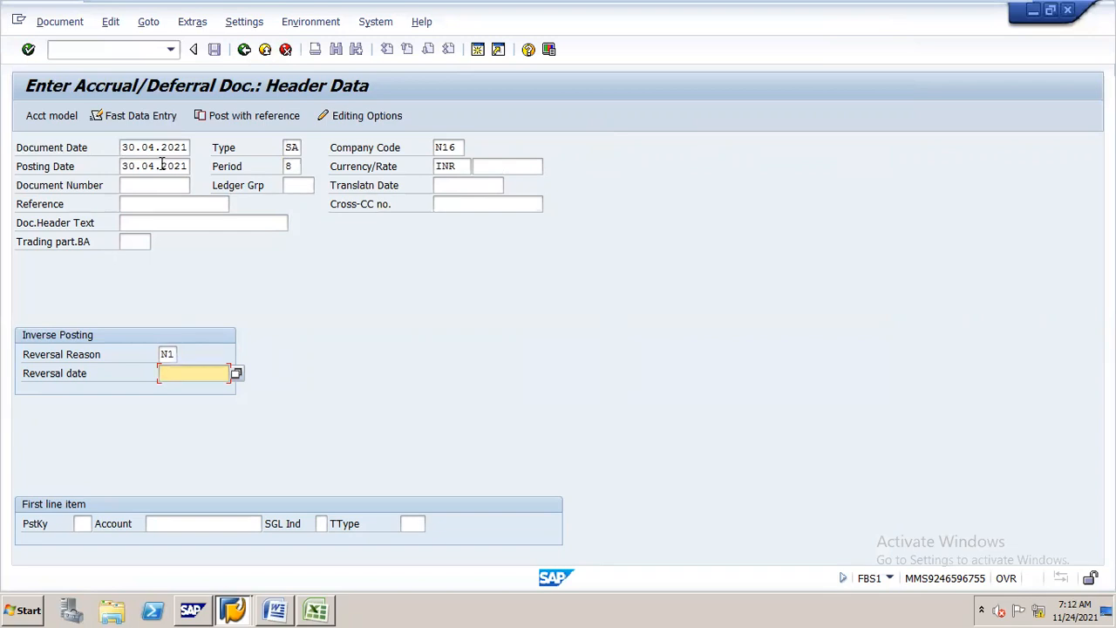
{"action": "type", "text": "01."}
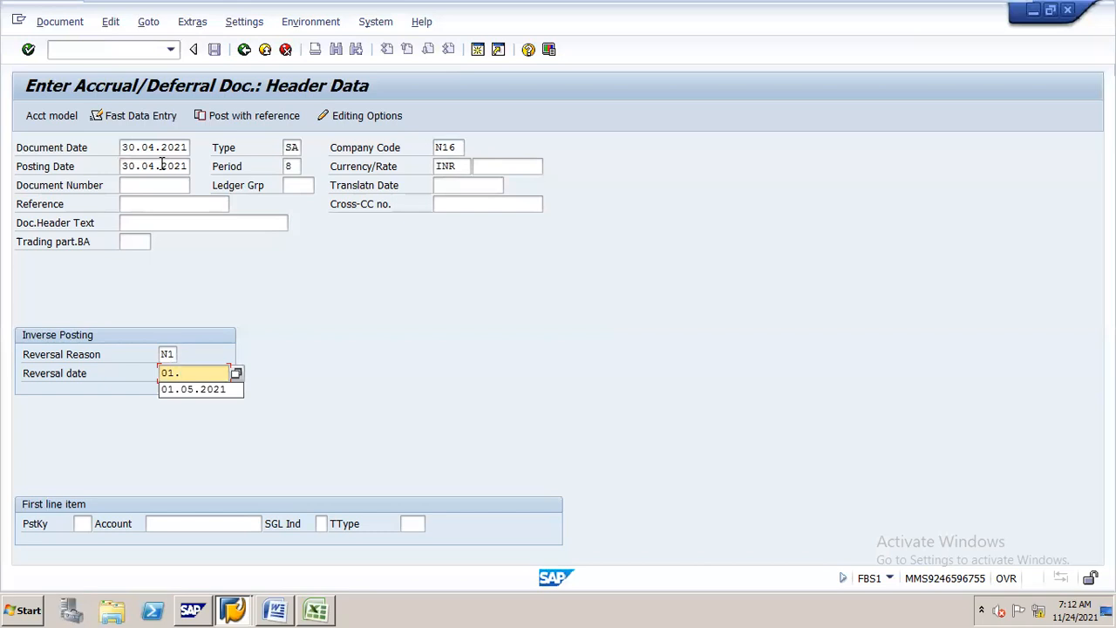
{"action": "type", "text": "05.2021"}
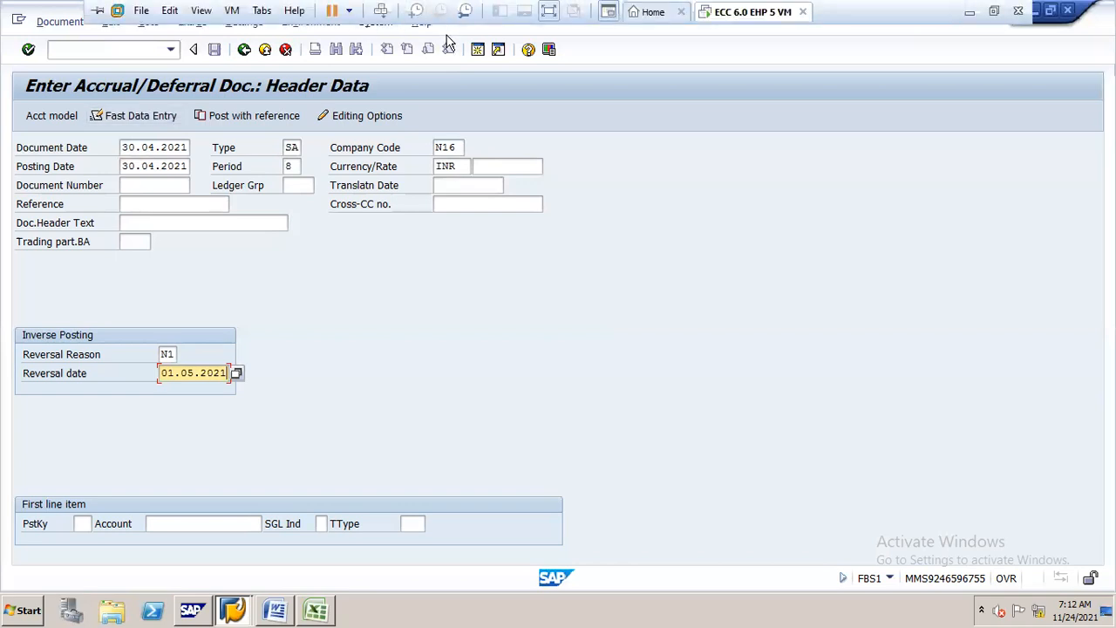
{"action": "left_click_drag", "start_coordinate": [450, 27], "coordinate": [521, 47]}
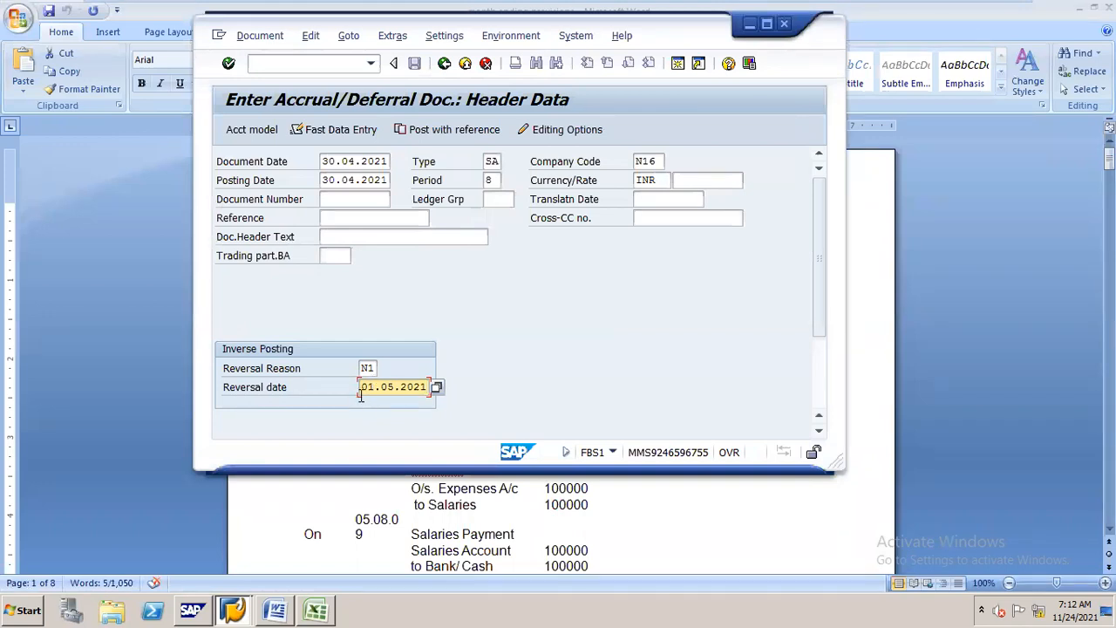
{"action": "left_click", "coordinate": [767, 24]}
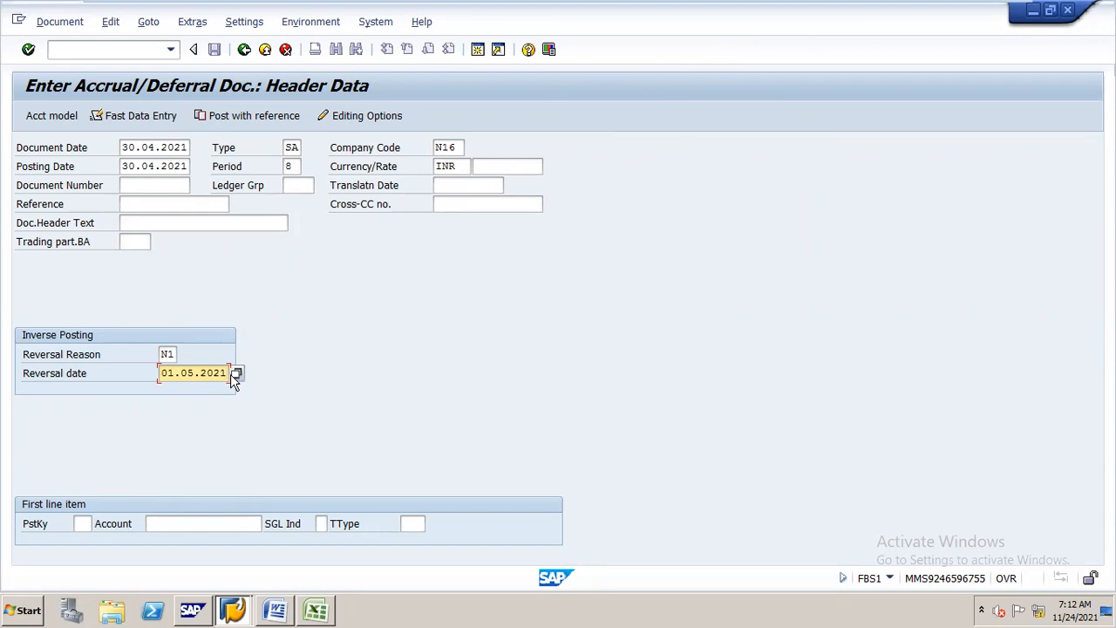
- Enter posting key 40 and G/L account 400100 for the first line item
{"action": "left_click", "coordinate": [83, 524]}
{"action": "type", "text": "40"}
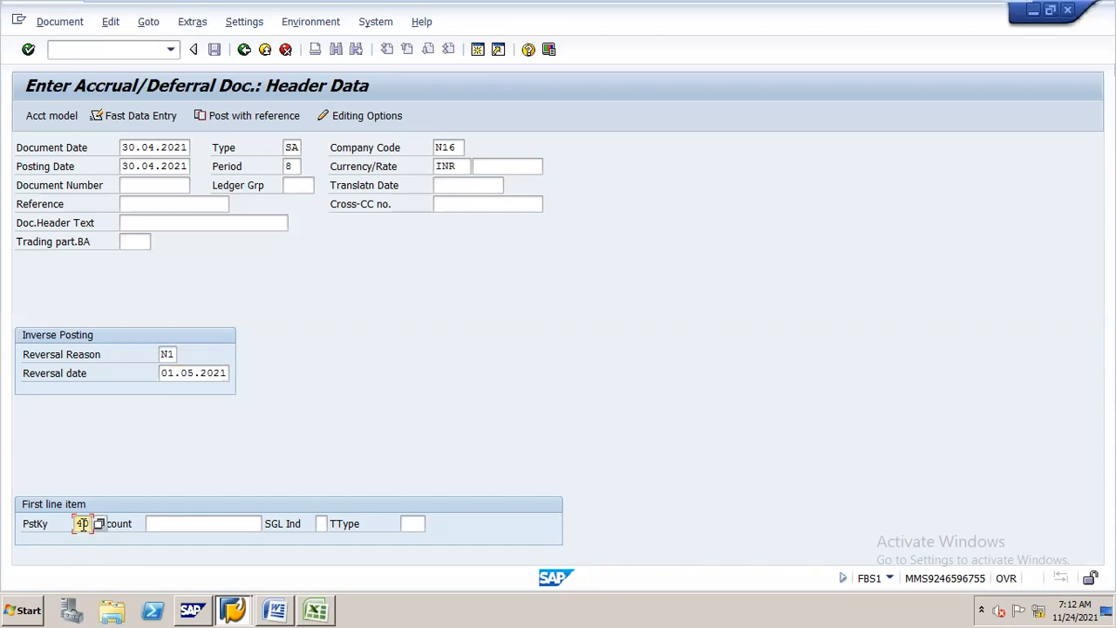
{"action": "left_click", "coordinate": [223, 528]}
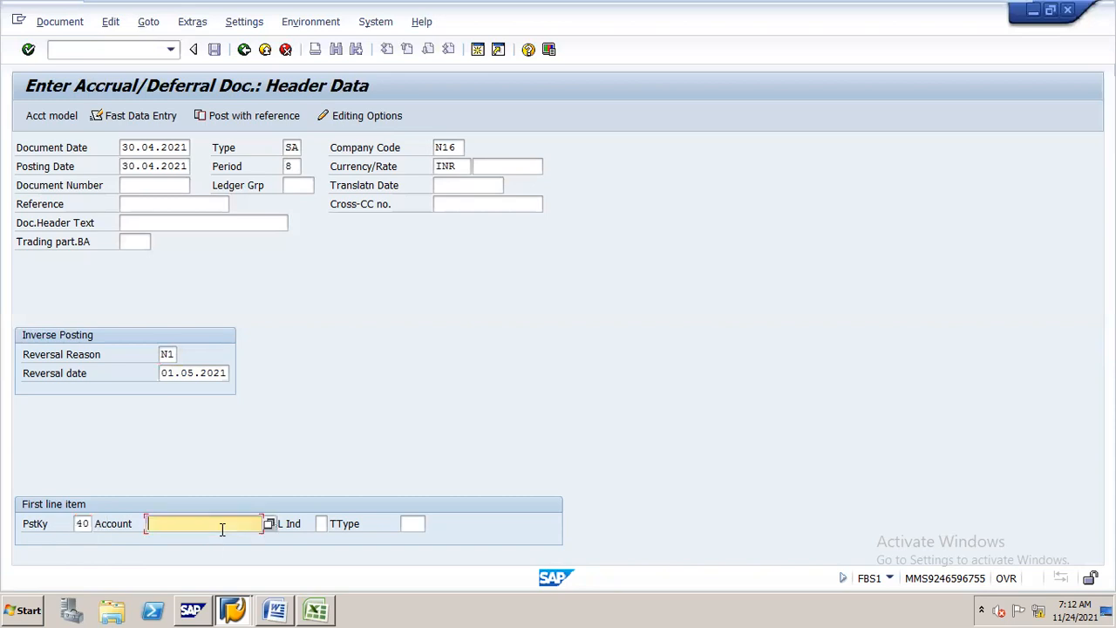
{"action": "type", "text": "400"}
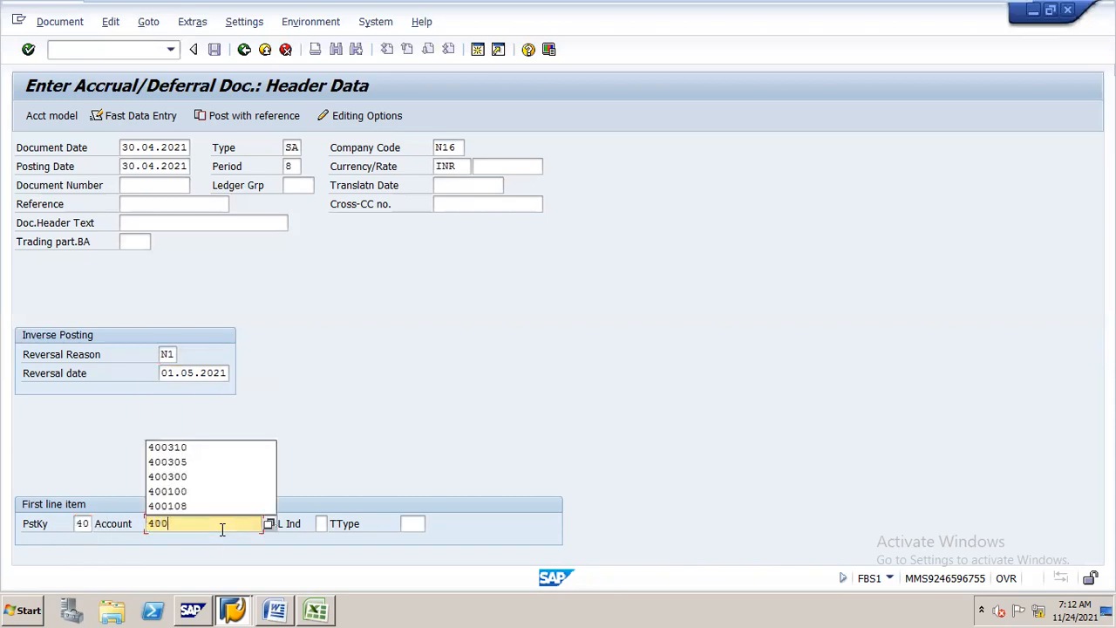
{"action": "type", "text": "100"}
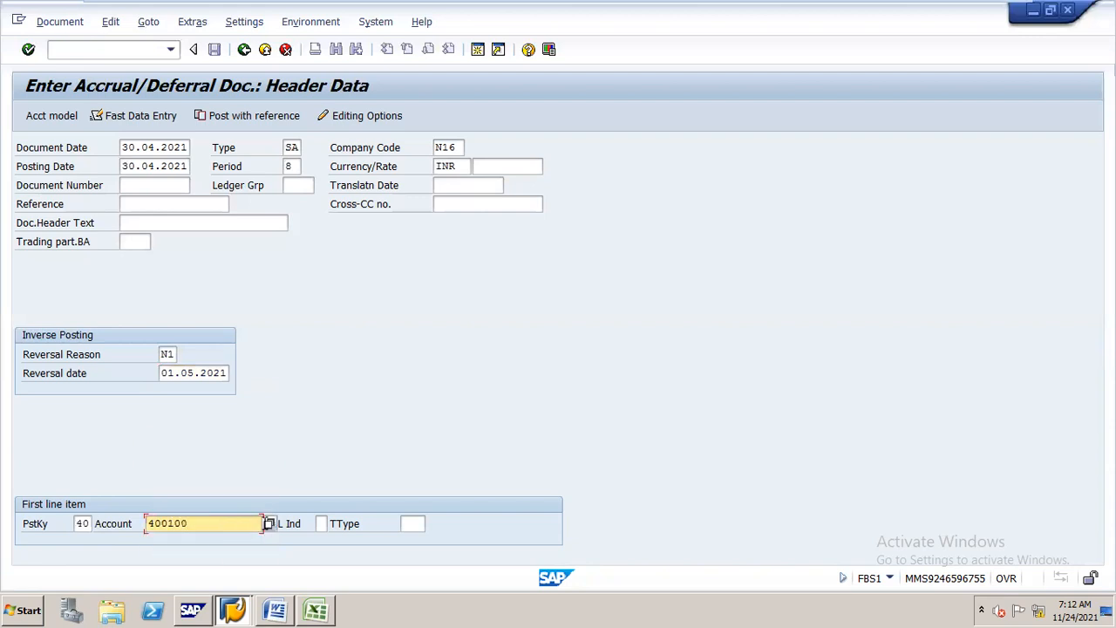
- Pick SALARIES A/C, 400100, from the list of N16's G/L accounts and continue to its debit item
{"action": "left_click", "coordinate": [270, 523]}
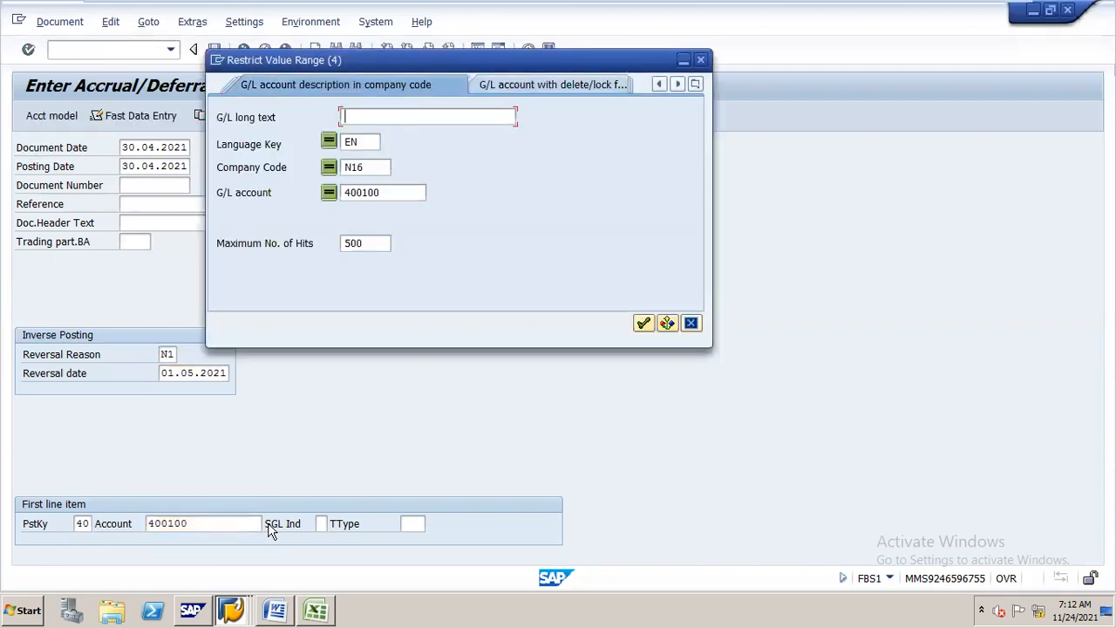
{"action": "double_click", "coordinate": [394, 196]}
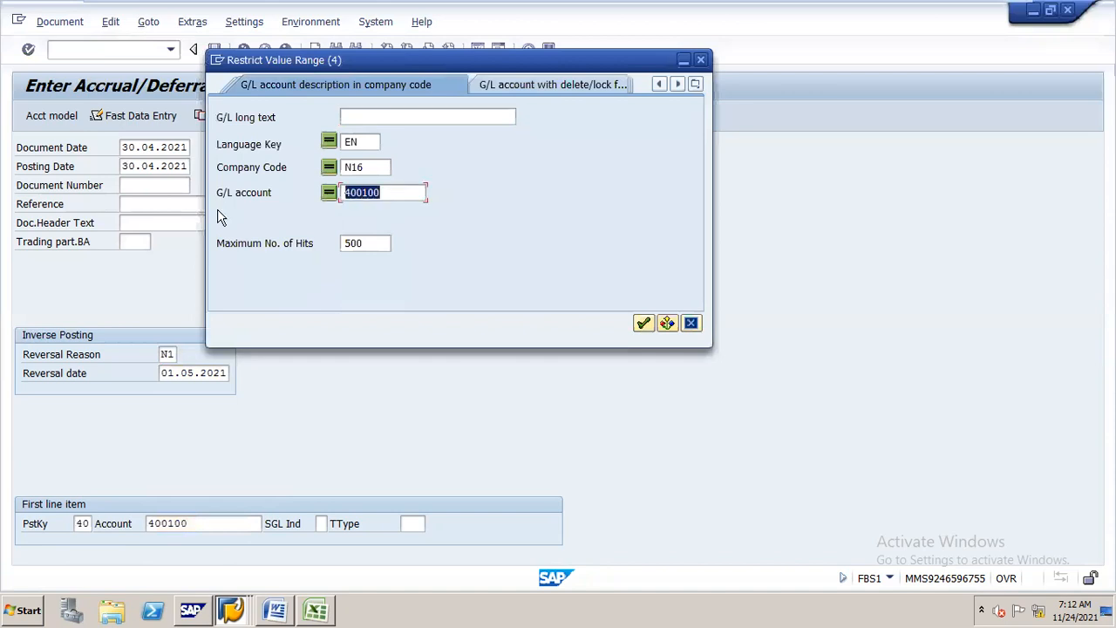
{"action": "key", "text": "Delete"}
{"action": "key", "text": "Return"}
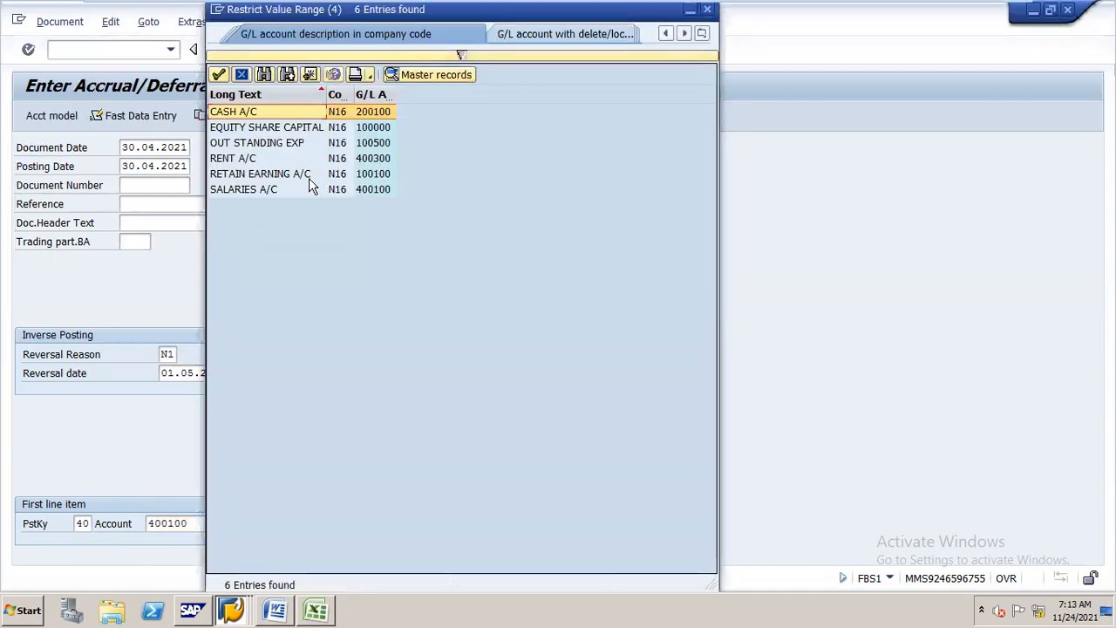
{"action": "double_click", "coordinate": [243, 190]}
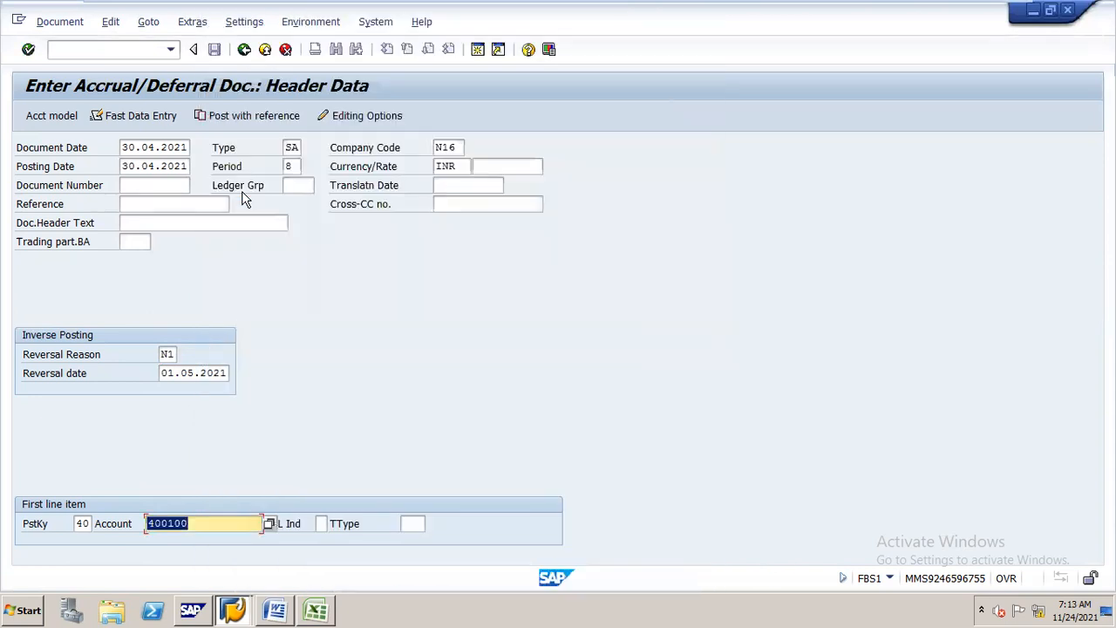
{"action": "key", "text": "Return"}
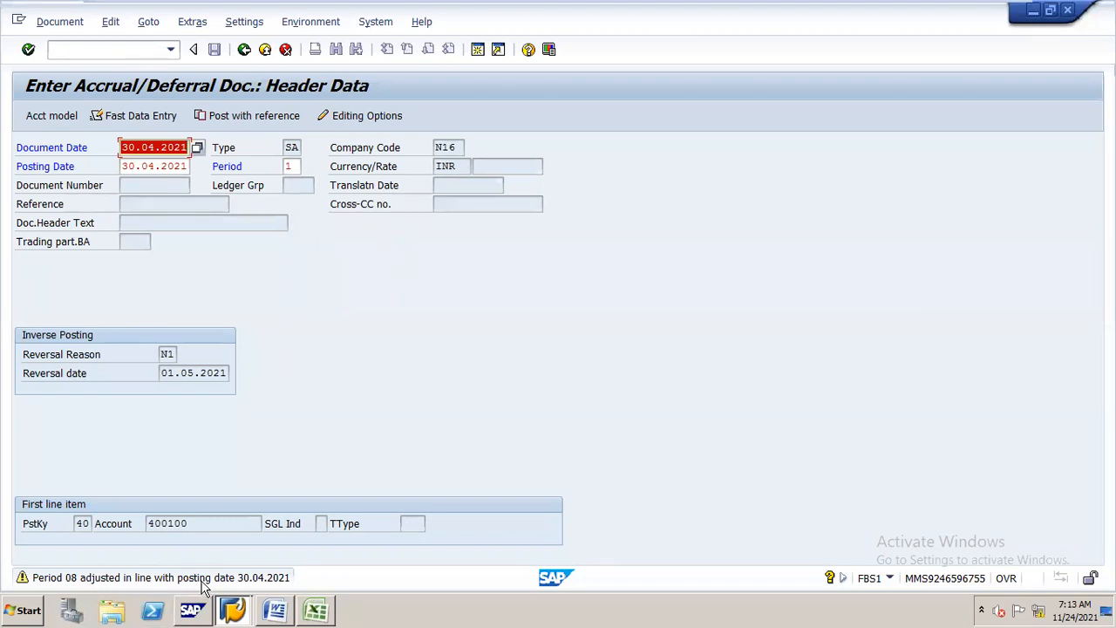
{"action": "key", "text": "Return"}
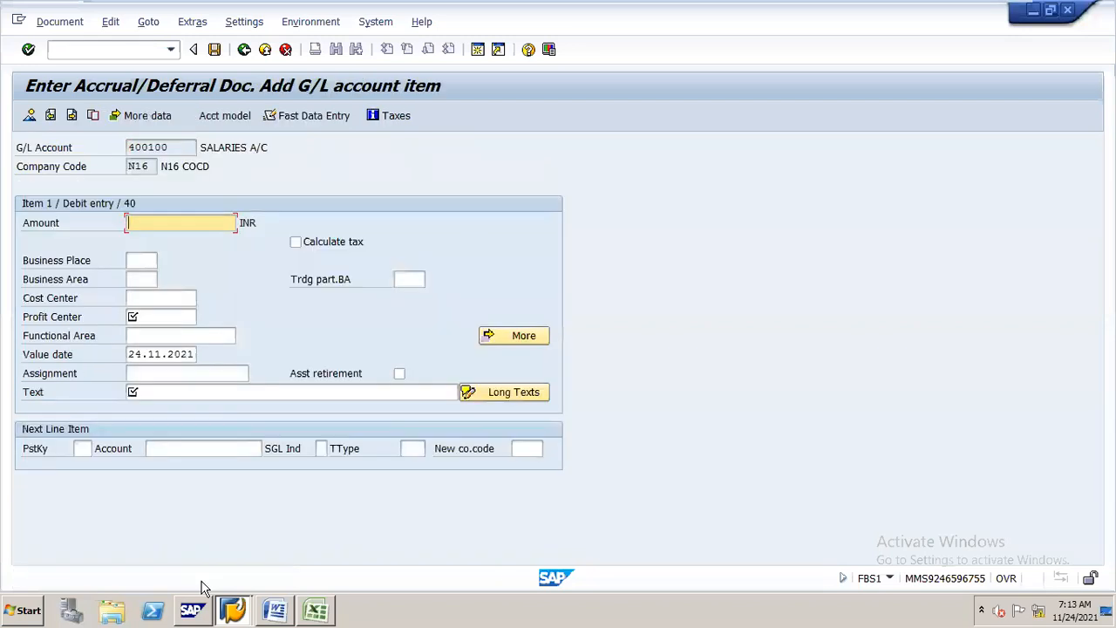
- Set the amount of the salaries debit item to 100000 INR
{"action": "type", "text": "1000"}
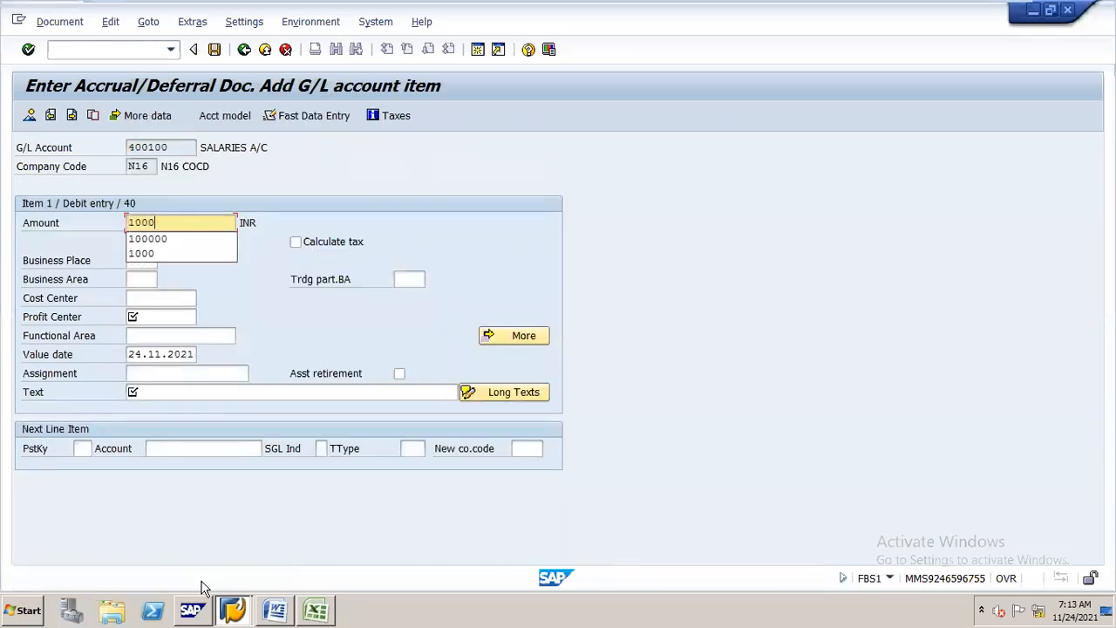
{"action": "key", "text": "Down"}
{"action": "key", "text": "Return"}
{"action": "key", "text": "Tab"}
{"action": "key", "text": "Tab"}
{"action": "key", "text": "Tab"}
{"action": "key", "text": "Tab"}
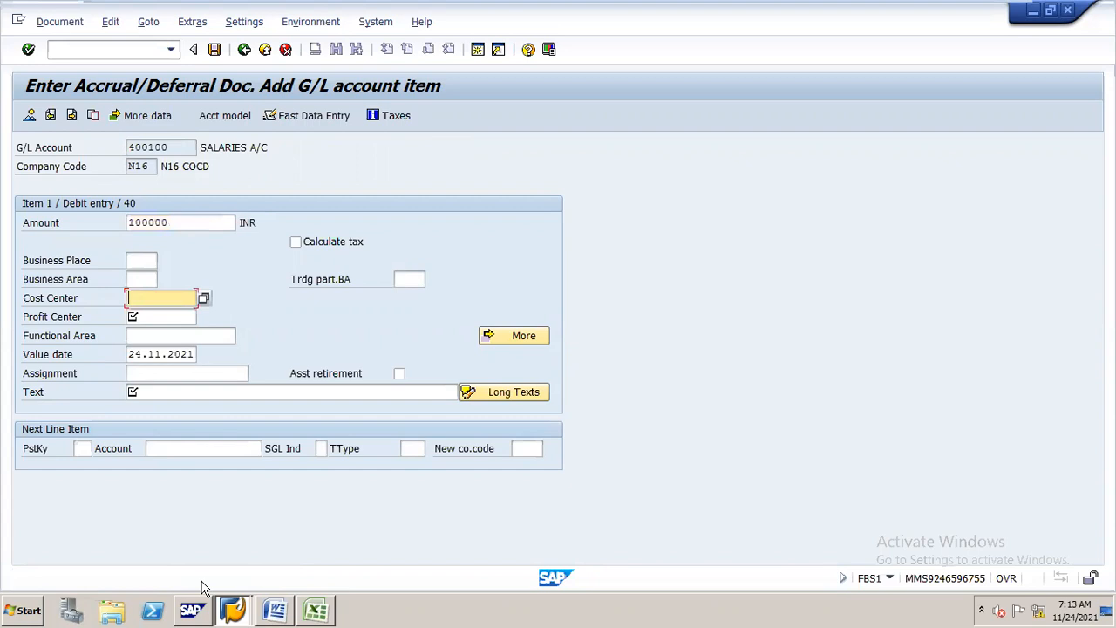
- Assign profit center STEEL to the salaries debit item and enter the text PROV FOR APRIL
{"action": "key", "text": "Down"}
{"action": "key", "text": "Return"}
{"action": "key", "text": "Tab"}
{"action": "key", "text": "Tab"}
{"action": "key", "text": "Tab"}
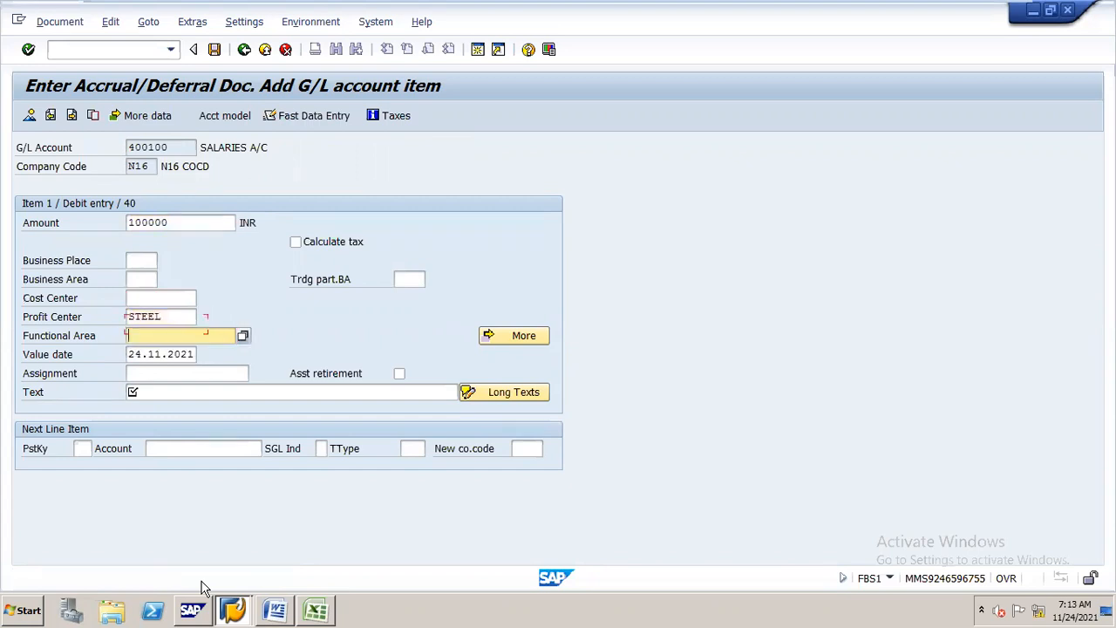
{"action": "key", "text": "Tab"}
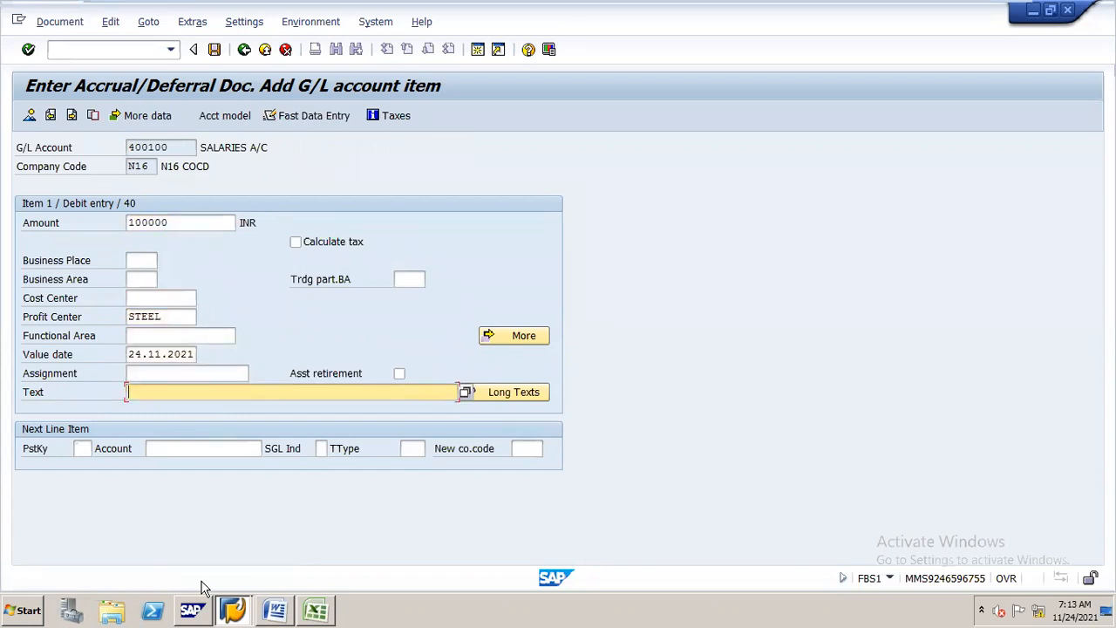
{"action": "type", "text": "PROV FOR "}
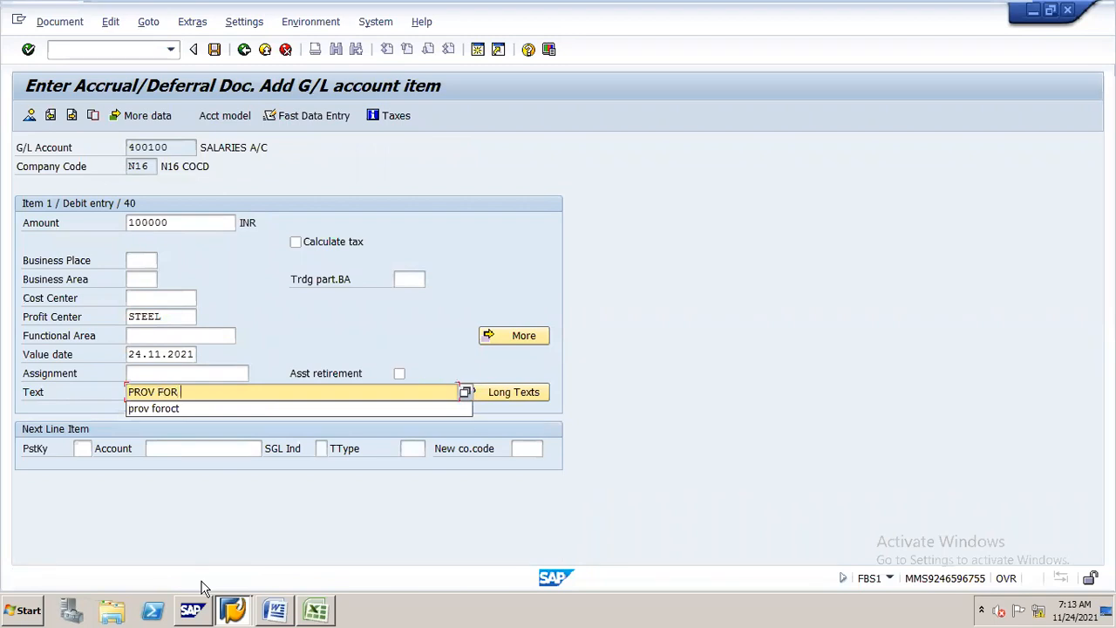
{"action": "type", "text": "APRIL"}
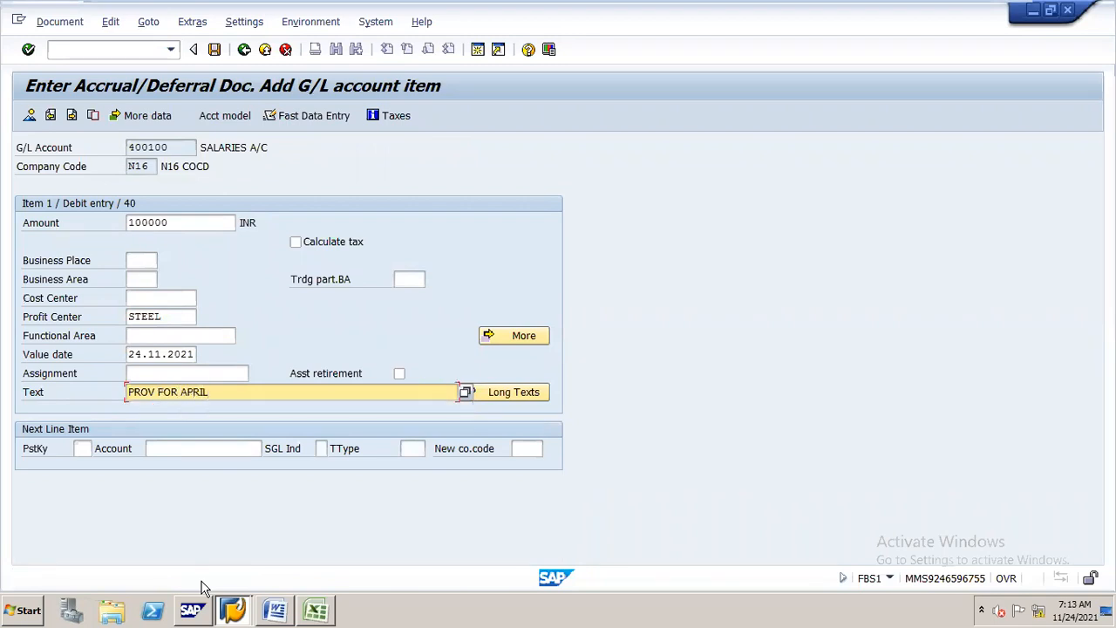
- Add a next line item with posting key 50 and G/L account 100500
{"action": "key", "text": "Tab"}
{"action": "type", "text": "50"}
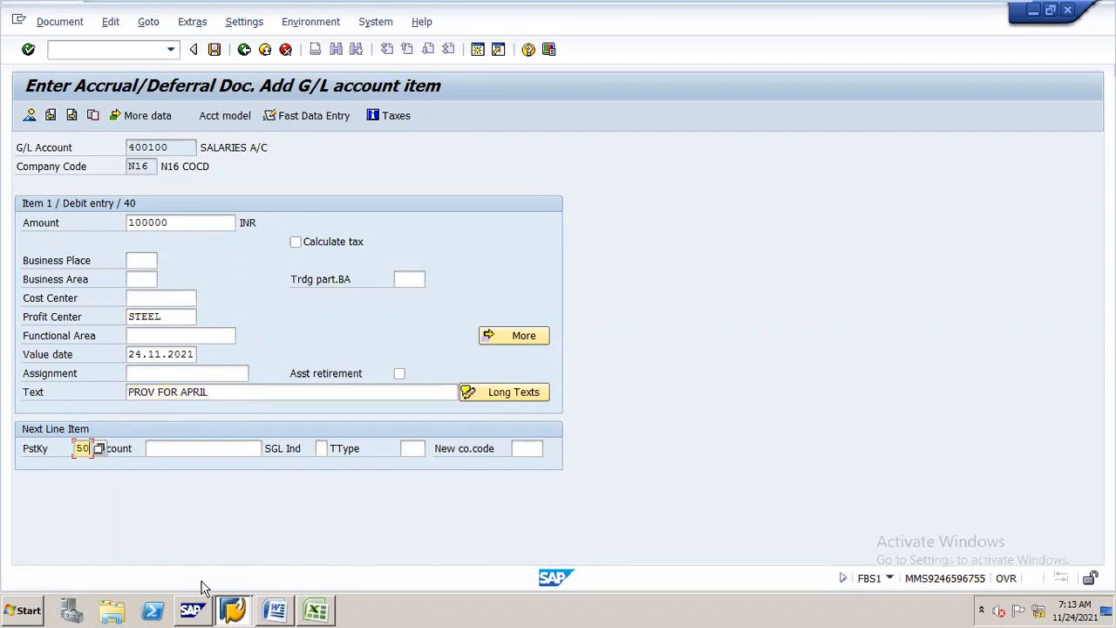
{"action": "key", "text": "Tab"}
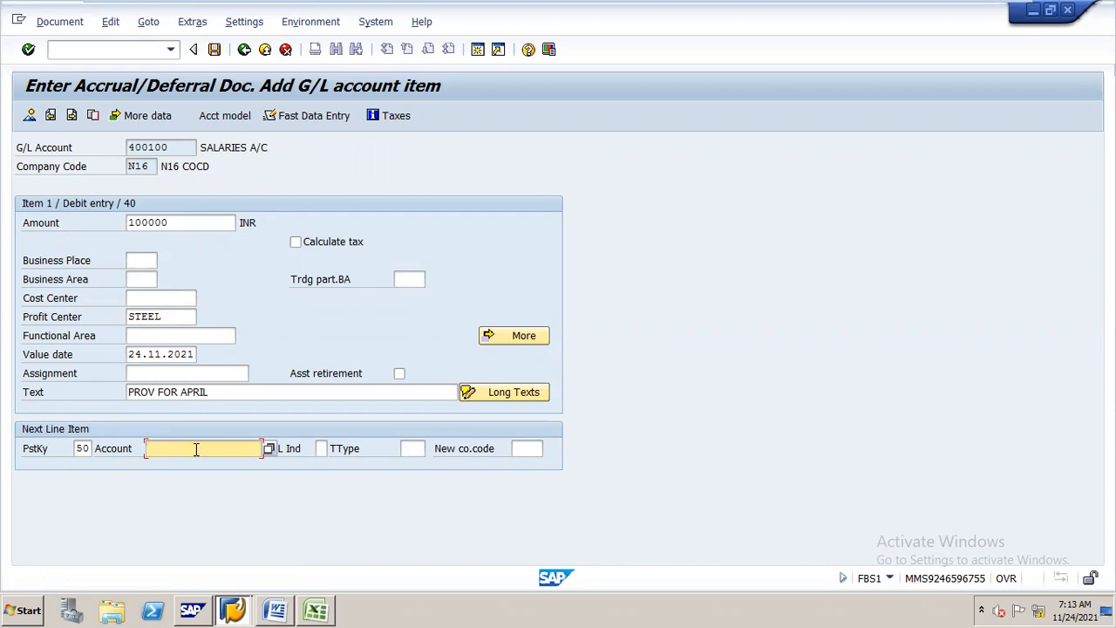
{"action": "type", "text": "100500"}
{"action": "key", "text": "Return"}
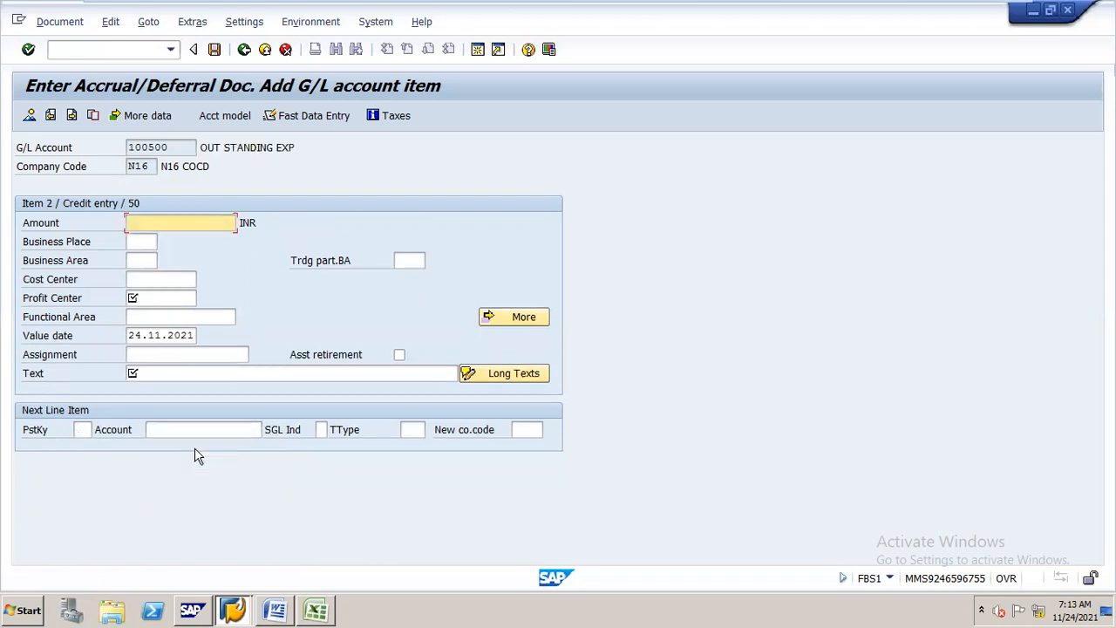
- Enter * as the amount of the outstanding expense credit item and assign profit center STEEL to it
{"action": "type", "text": "*"}
{"action": "key", "text": "Down"}
{"action": "key", "text": "Down"}
{"action": "key", "text": "Down"}
{"action": "key", "text": "Down"}
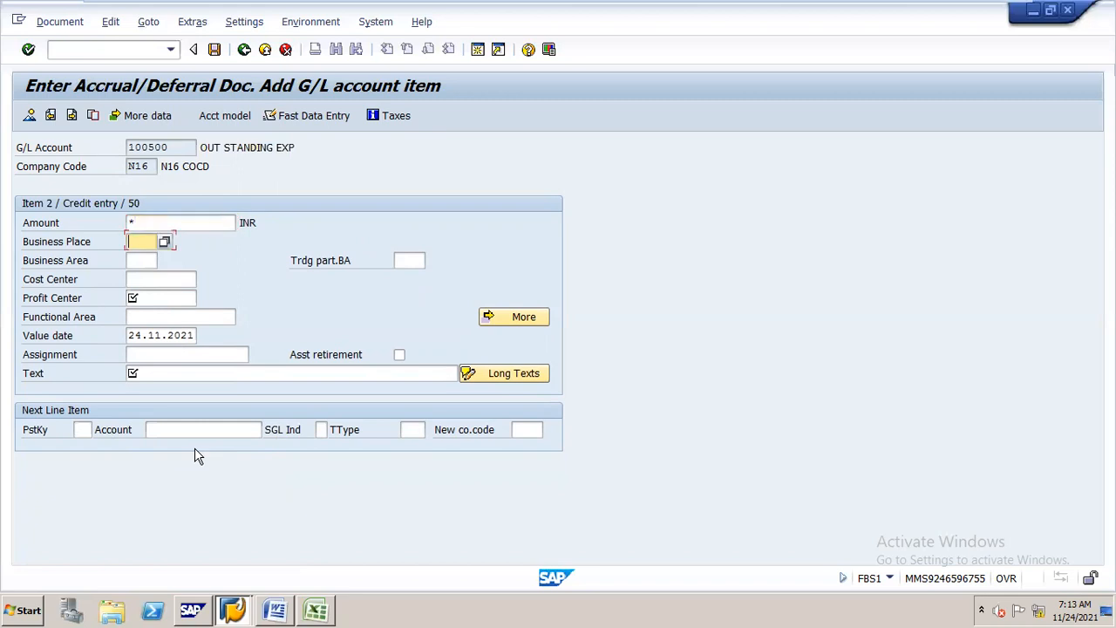
{"action": "key", "text": "space"}
{"action": "key", "text": "Down"}
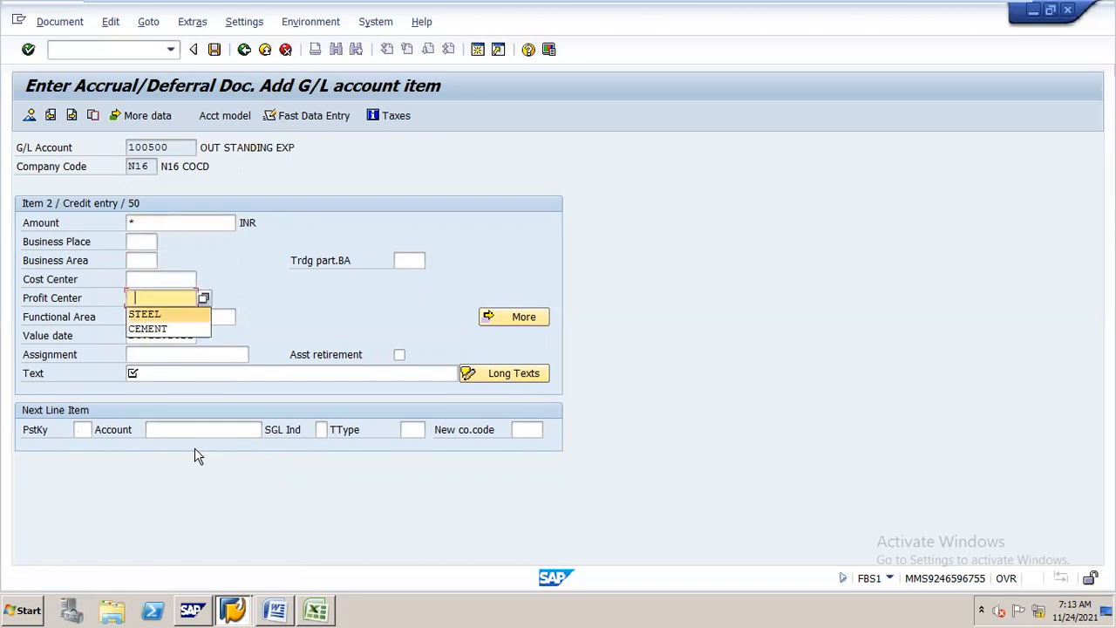
{"action": "key", "text": "Return"}
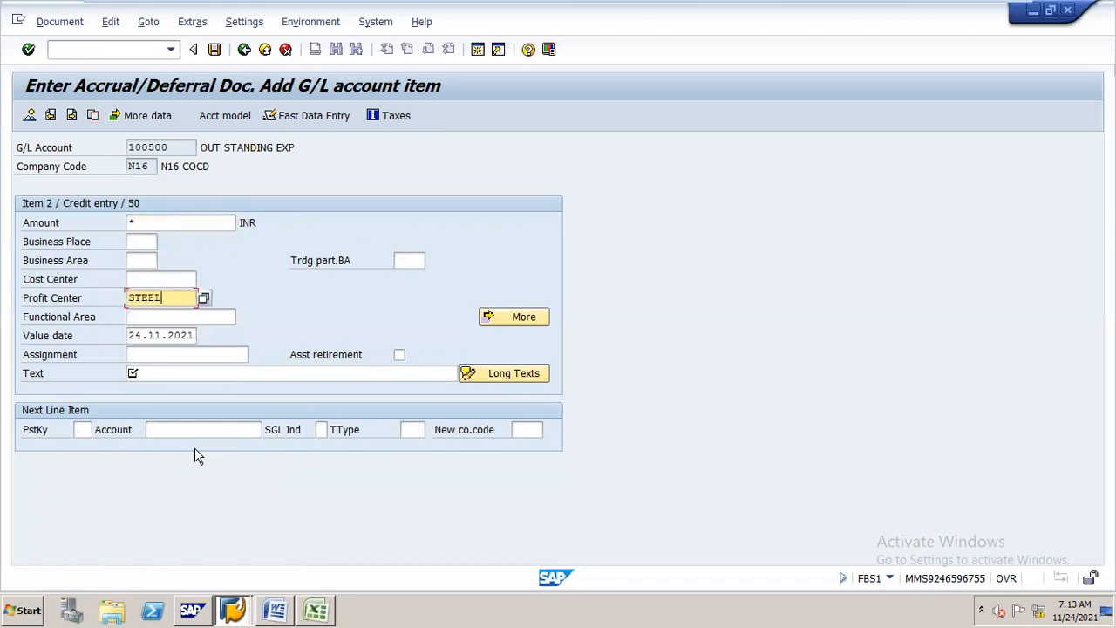
- Enter + as the text of the credit item to copy the previous item's text, and check the completed text
{"action": "key", "text": "Down"}
{"action": "key", "text": "Down"}
{"action": "key", "text": "Down"}
{"action": "key", "text": "Down"}
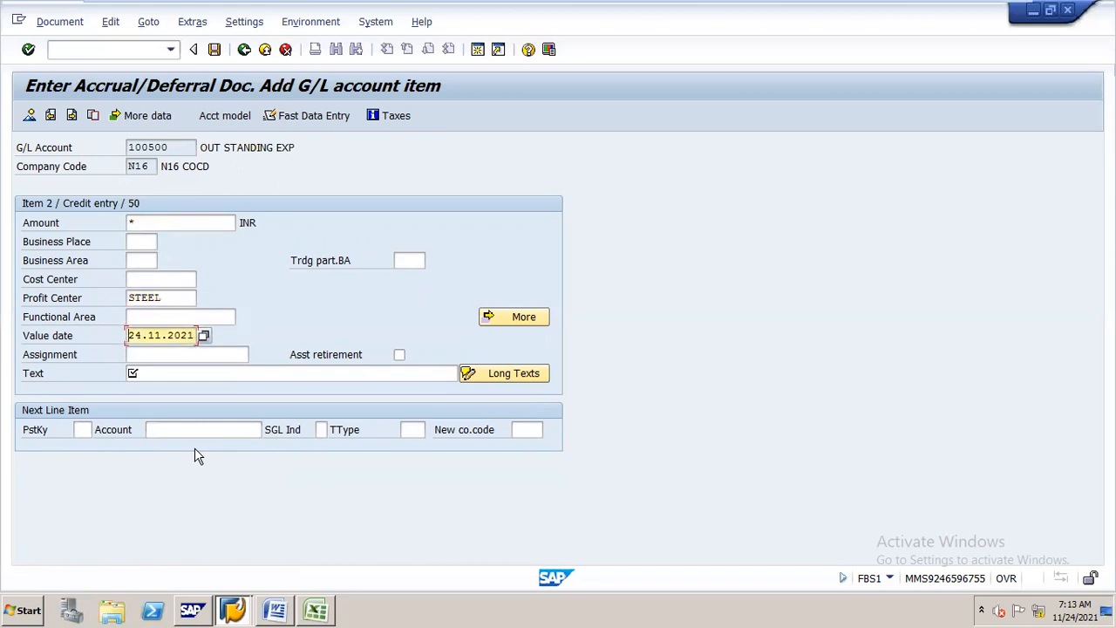
{"action": "type", "text": "+"}
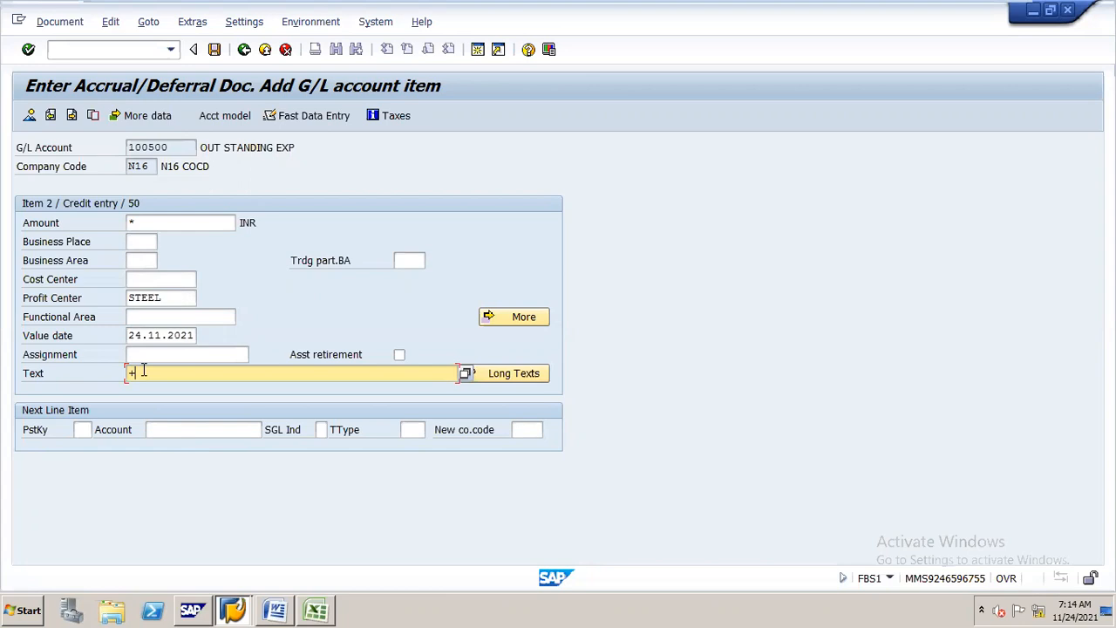
{"action": "key", "text": "Return"}
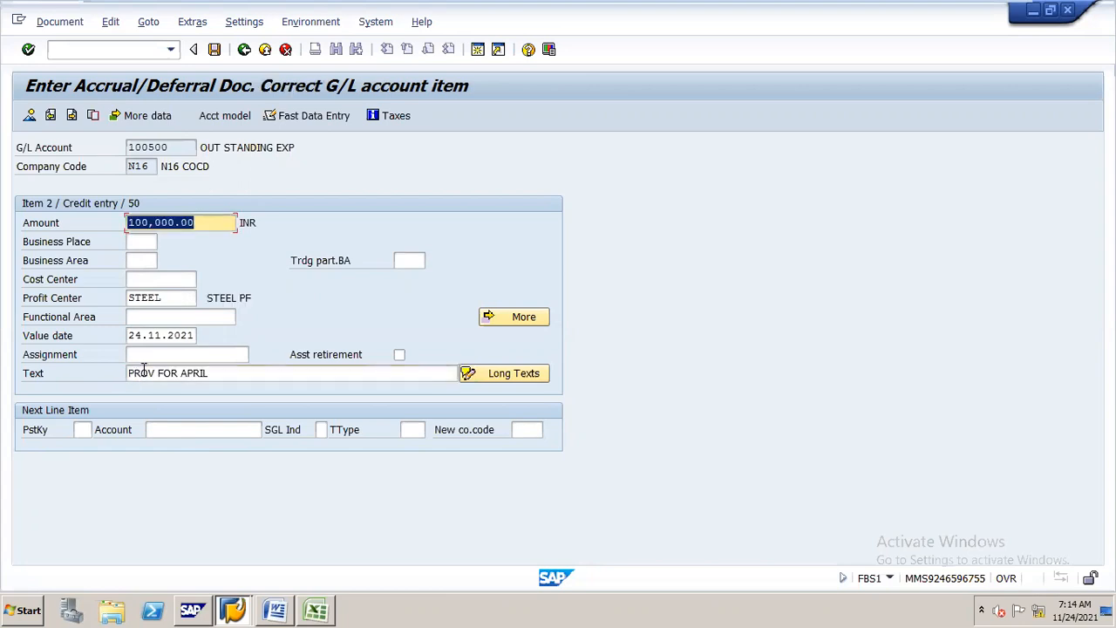
{"action": "left_click_drag", "start_coordinate": [144, 373], "coordinate": [209, 374]}
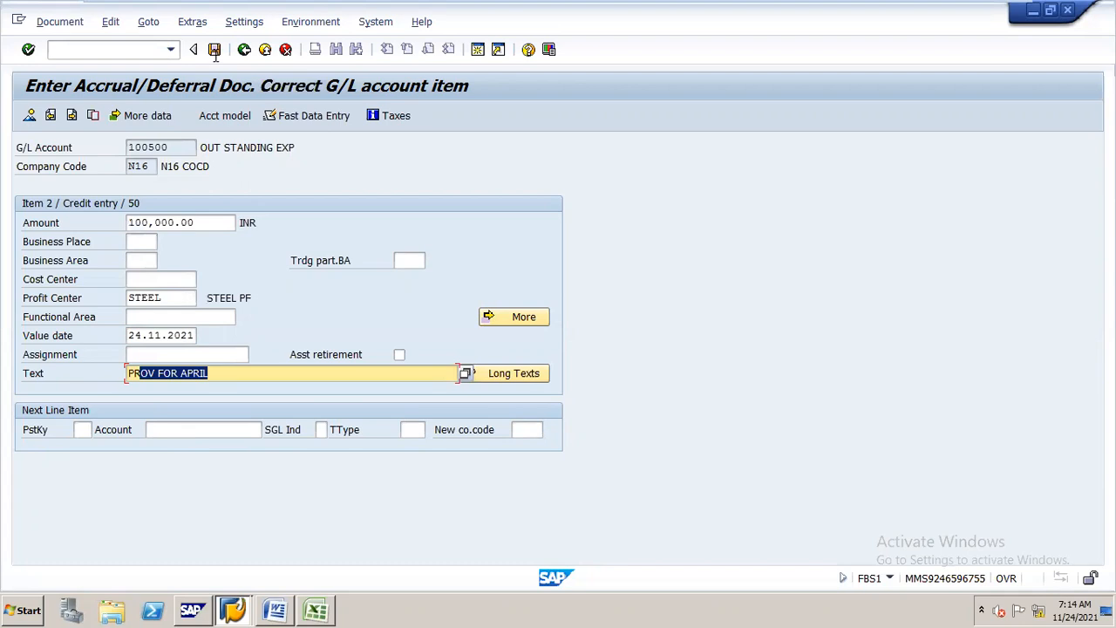
- Simulate the accrual/deferral document to review its SALARIES A/C line item, and post the document
{"action": "left_click", "coordinate": [80, 27]}
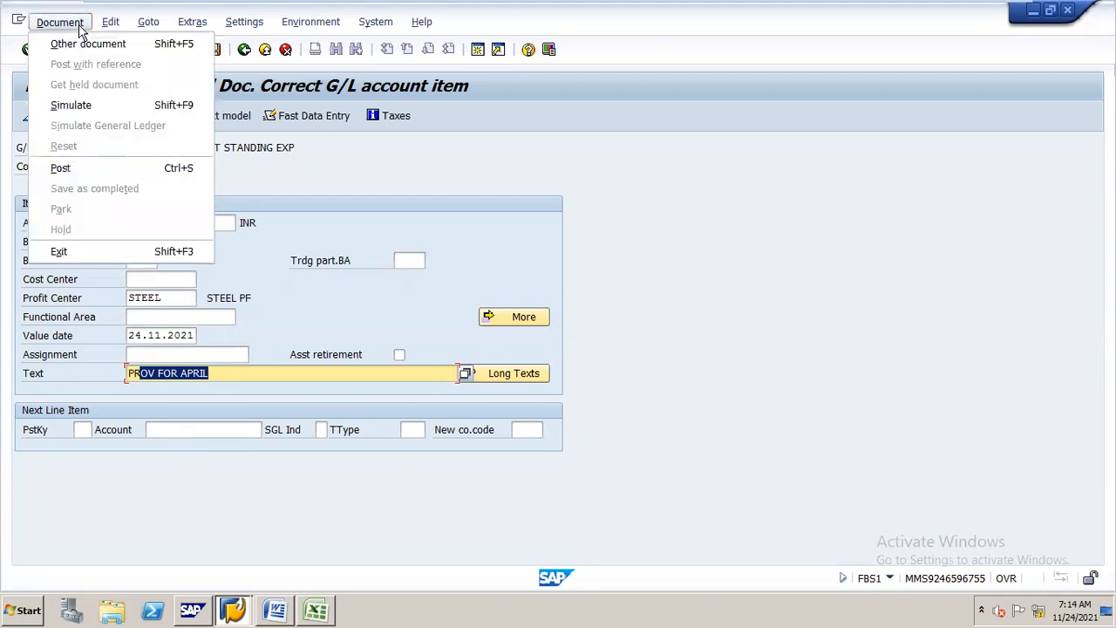
{"action": "left_click", "coordinate": [125, 105]}
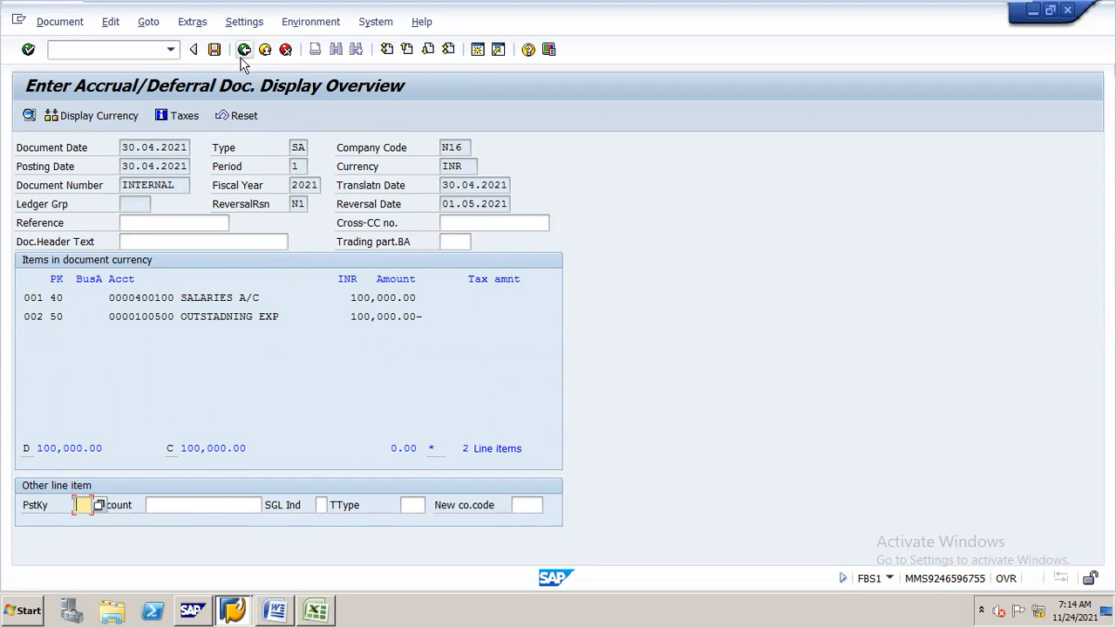
{"action": "double_click", "coordinate": [241, 297]}
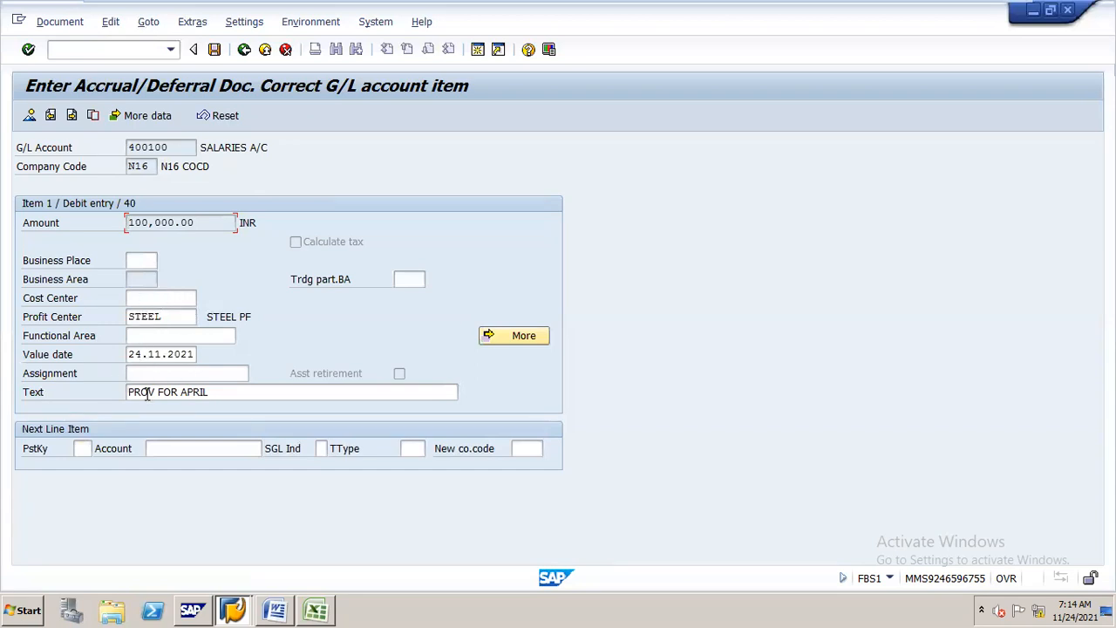
{"action": "left_click", "coordinate": [245, 52]}
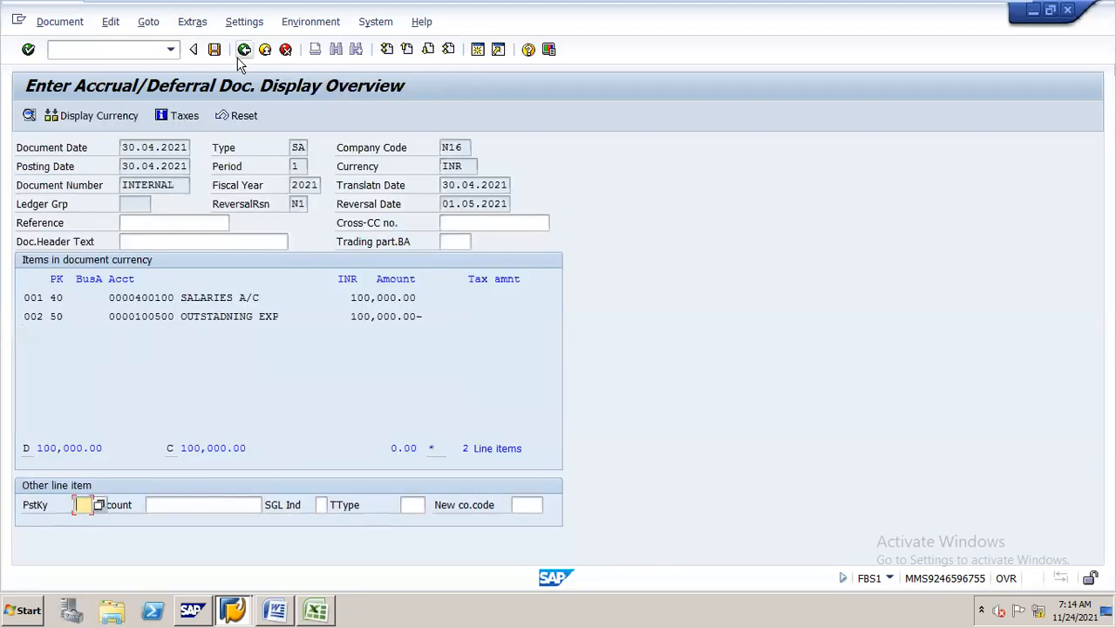
{"action": "left_click", "coordinate": [214, 50]}
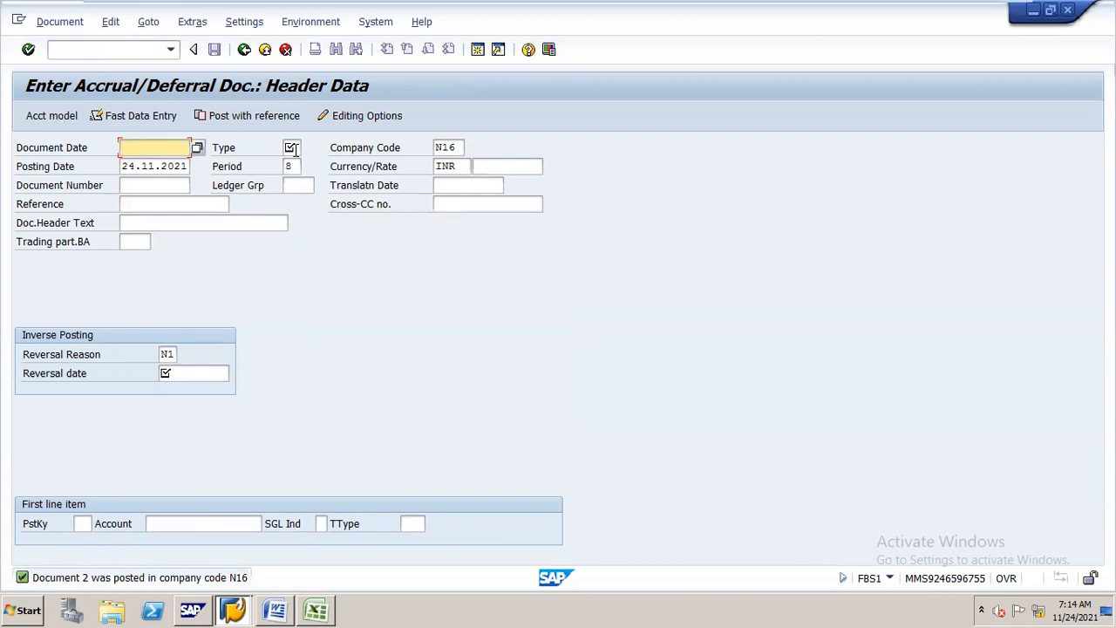
- Look up N16's type SA documents through the FB03 document list and display the one dated 30.04.2021
{"action": "left_click", "coordinate": [112, 50]}
{"action": "type", "text": "/NFB03"}
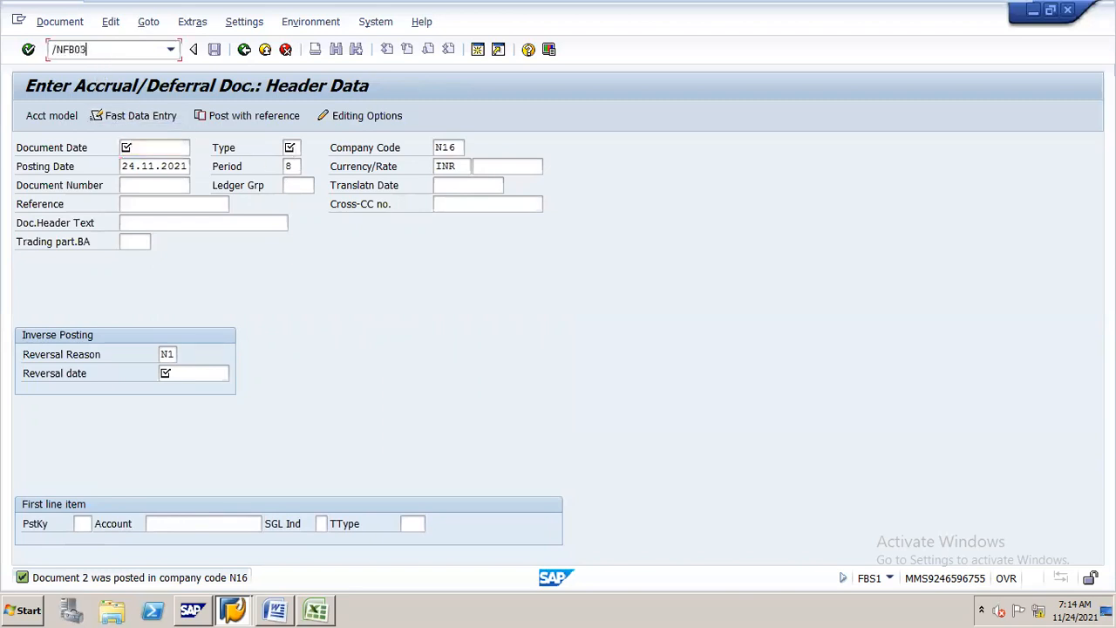
{"action": "key", "text": "Return"}
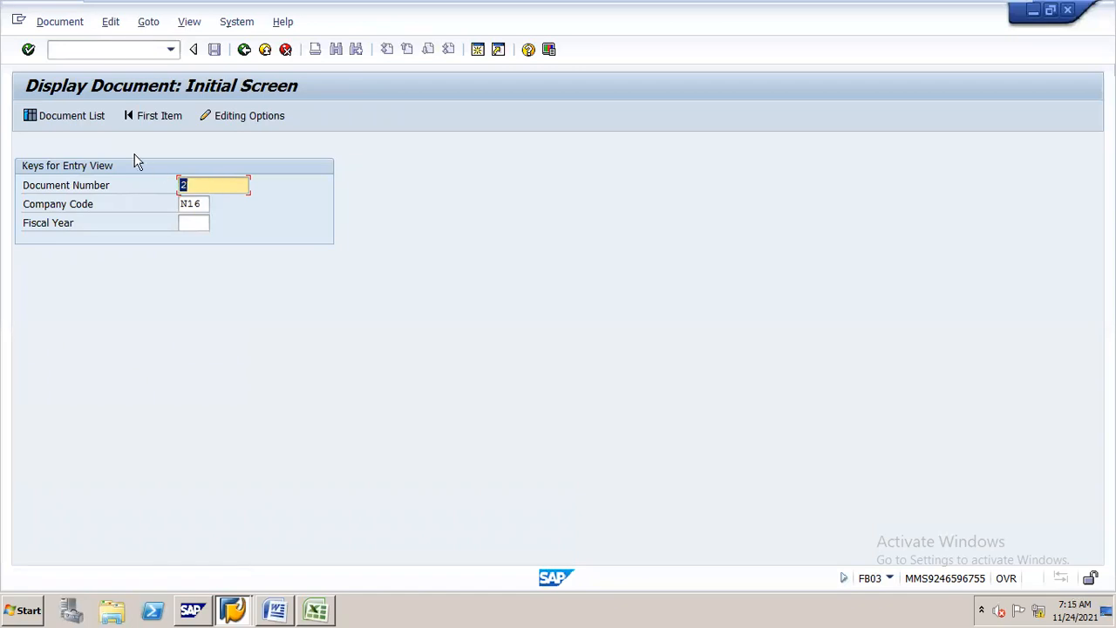
{"action": "left_click", "coordinate": [72, 115]}
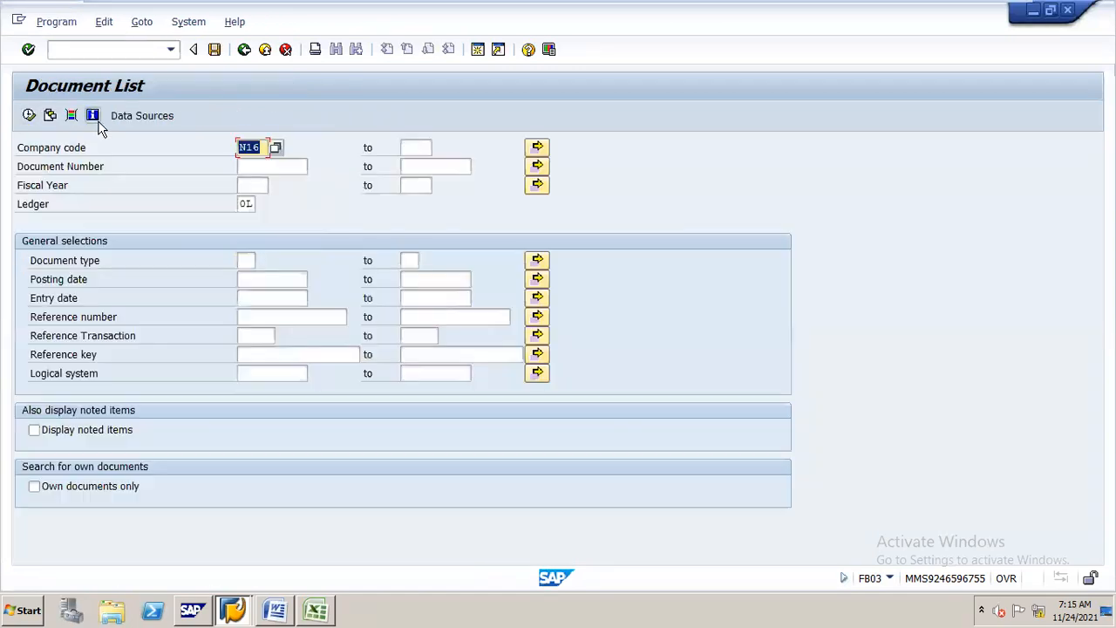
{"action": "left_click", "coordinate": [250, 259]}
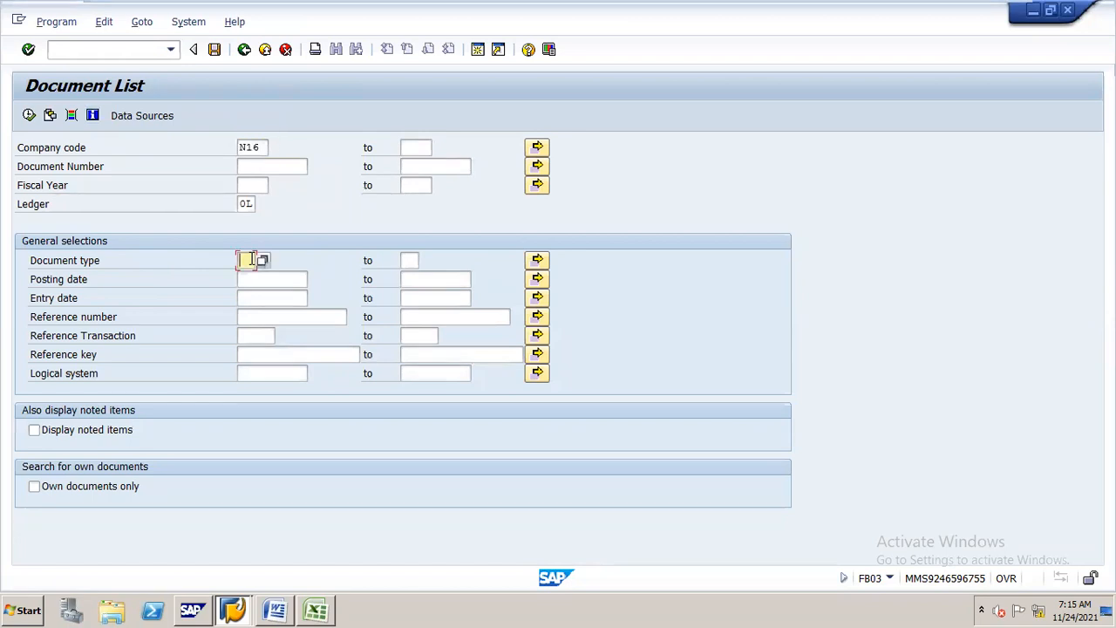
{"action": "type", "text": "SA"}
{"action": "left_click", "coordinate": [29, 116]}
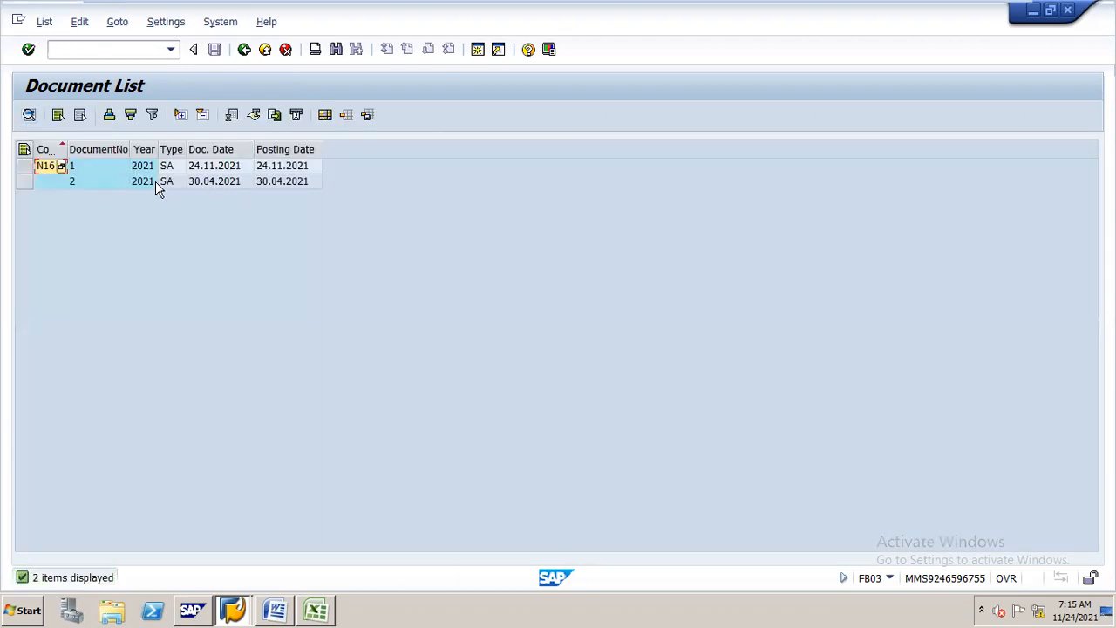
{"action": "double_click", "coordinate": [209, 187]}
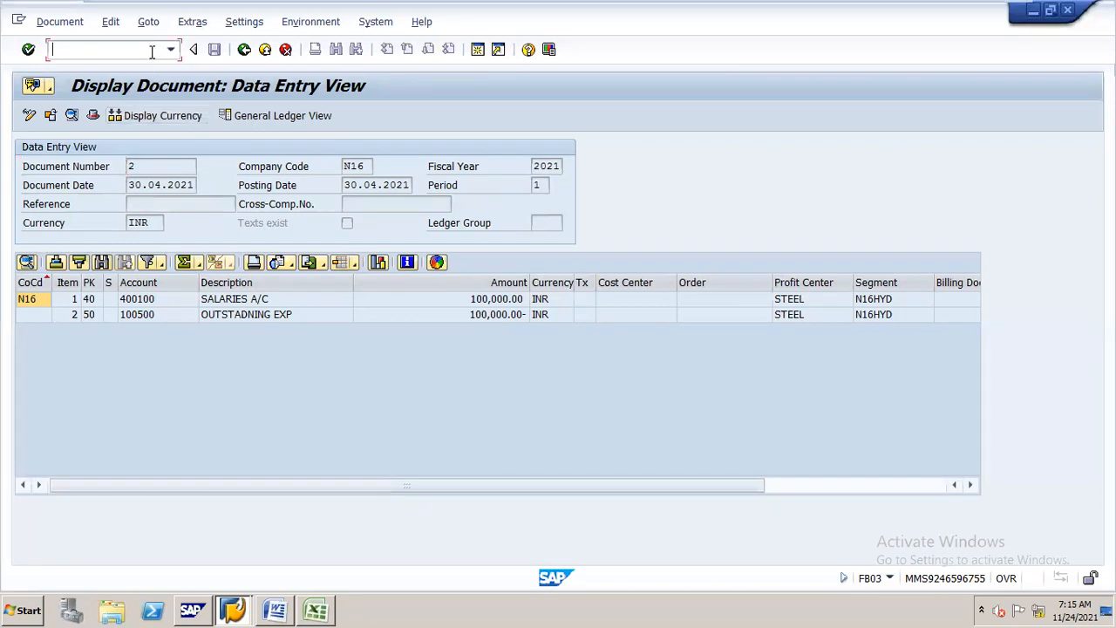
- Display the balance of G/L account 400100 in FAGLB03, check its period 1 line items, and return to the selection
{"action": "type", "text": "/NFAGLB03"}
{"action": "key", "text": "Return"}
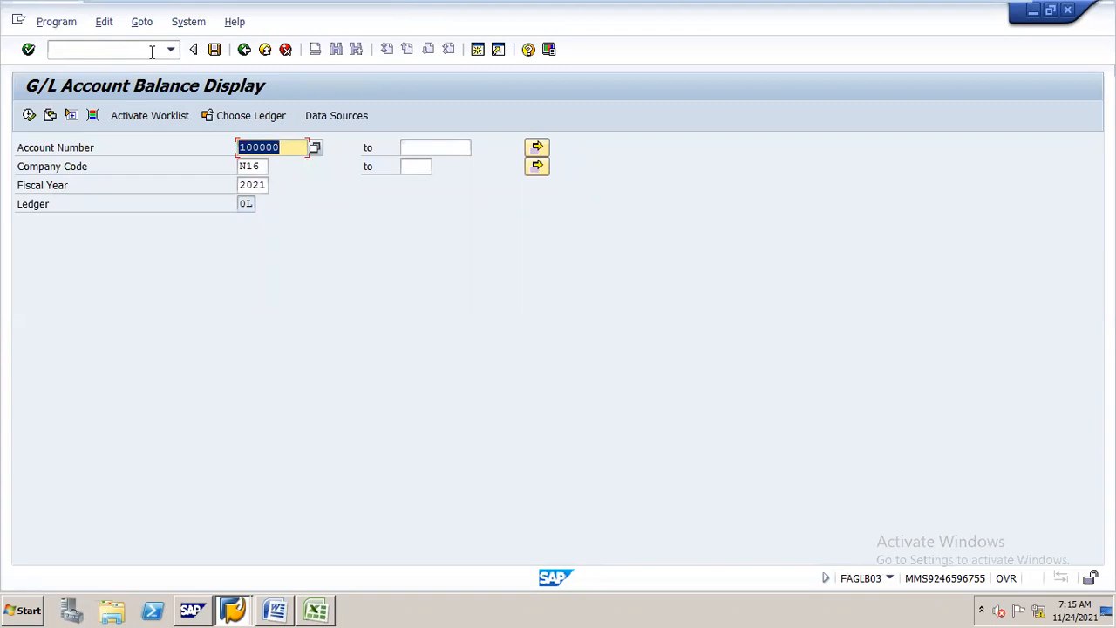
{"action": "type", "text": "400100"}
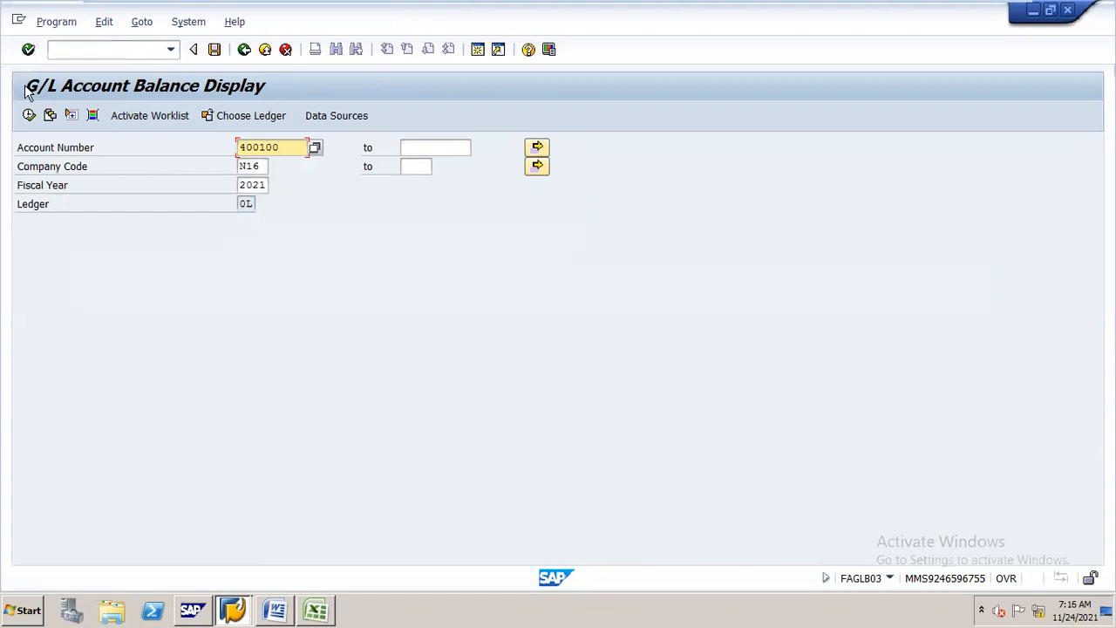
{"action": "left_click", "coordinate": [29, 116]}
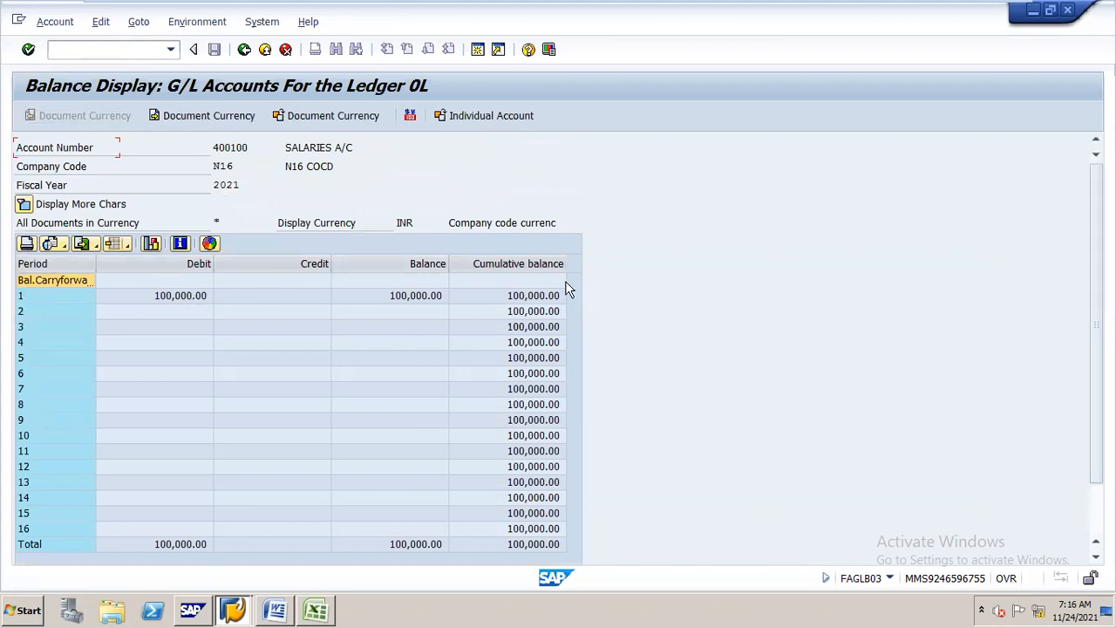
{"action": "double_click", "coordinate": [556, 297]}
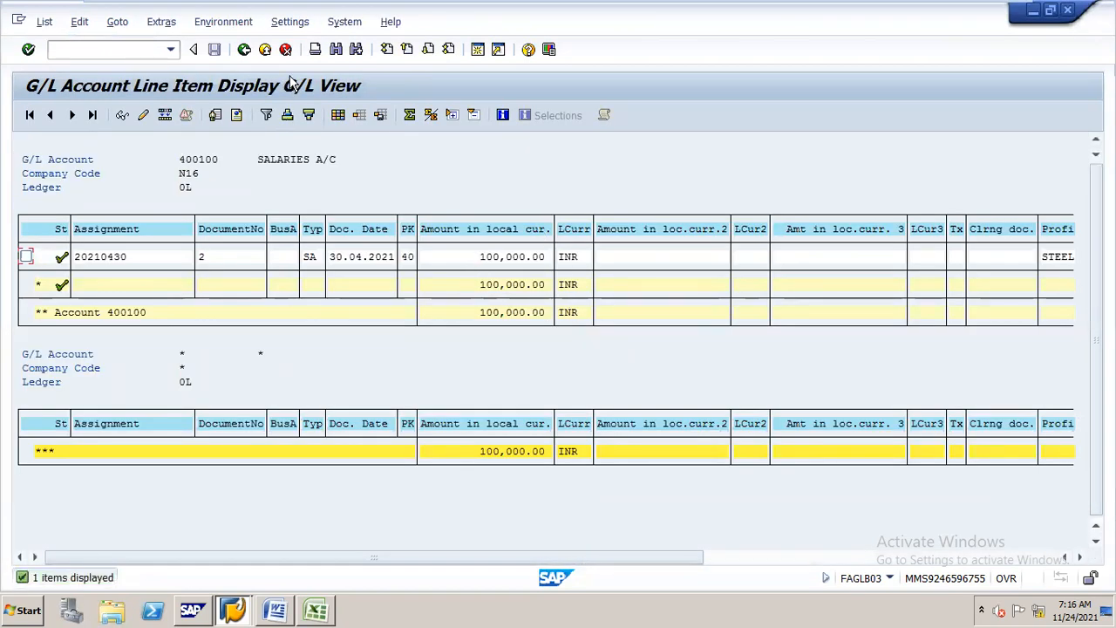
{"action": "left_click", "coordinate": [245, 49]}
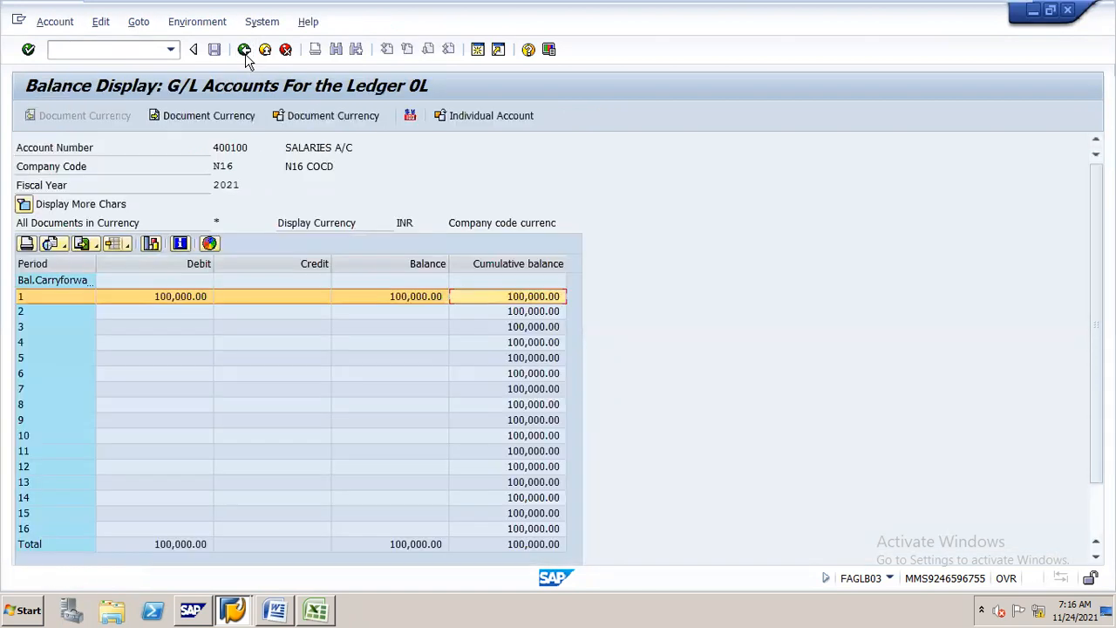
{"action": "left_click", "coordinate": [244, 50]}
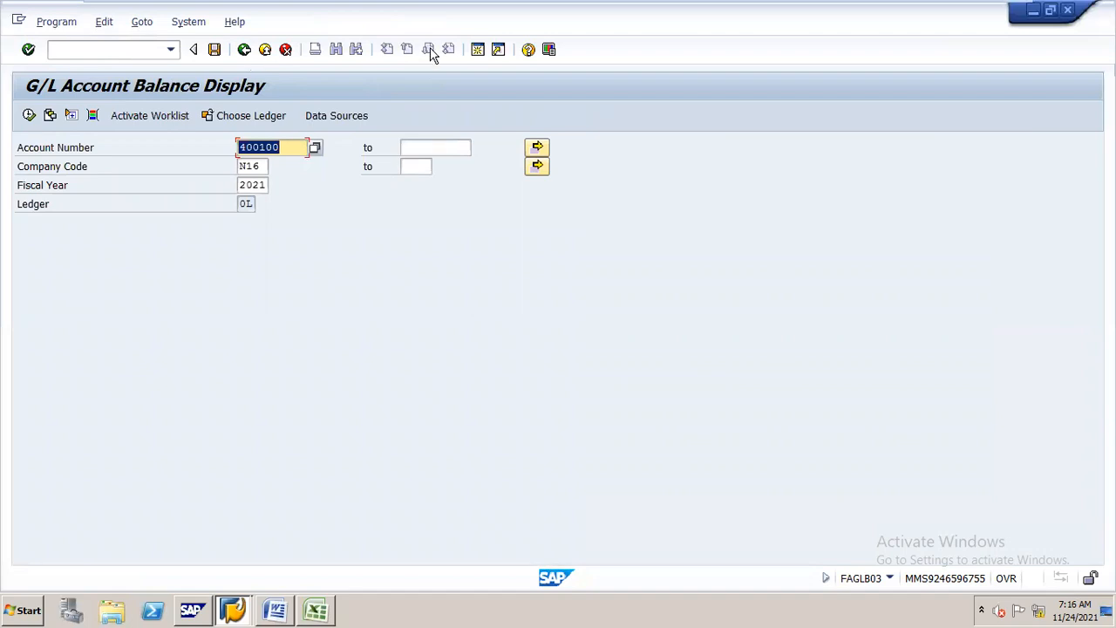
- Open G/L account 100500 in FS00 in a separate session and check its control data for open item management and line item display
{"action": "left_click", "coordinate": [479, 49]}
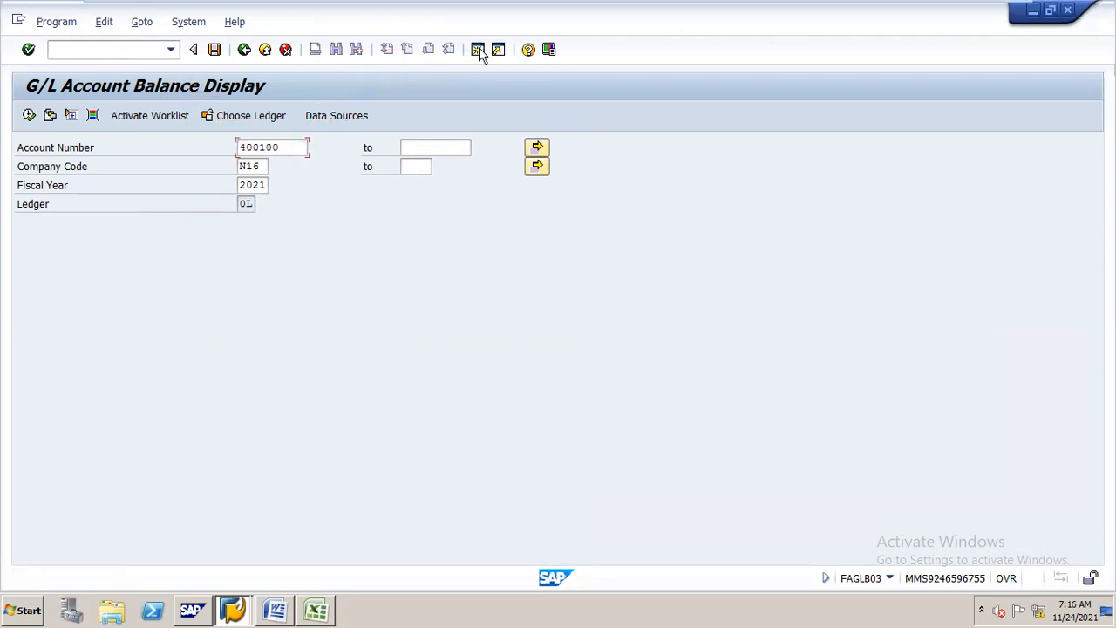
{"action": "type", "text": "/NFS00"}
{"action": "key", "text": "Return"}
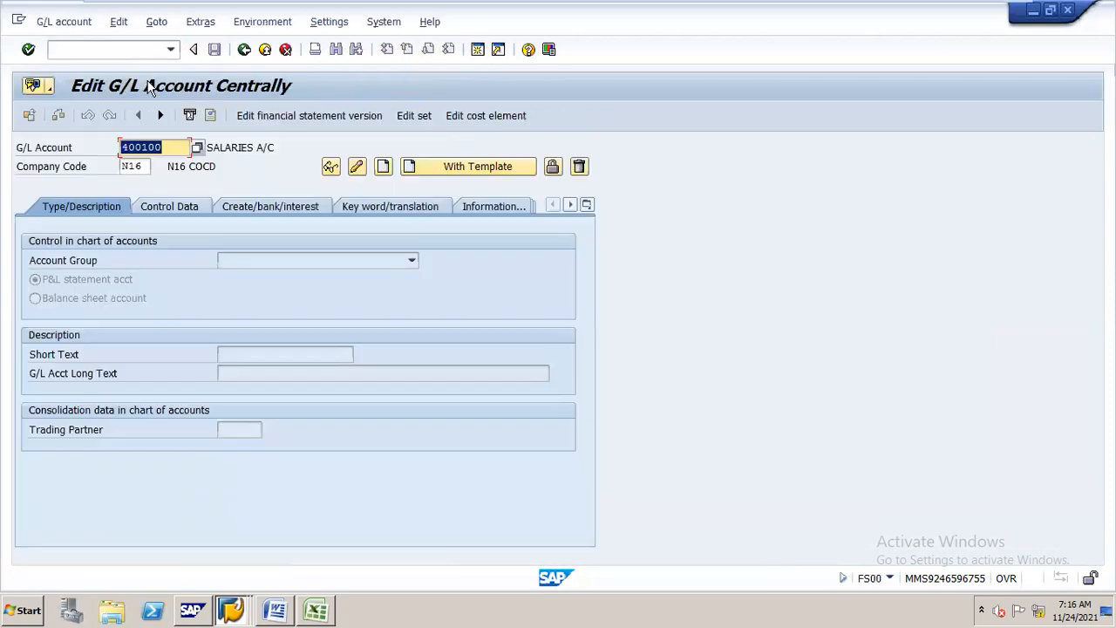
{"action": "type", "text": "100500"}
{"action": "key", "text": "Return"}
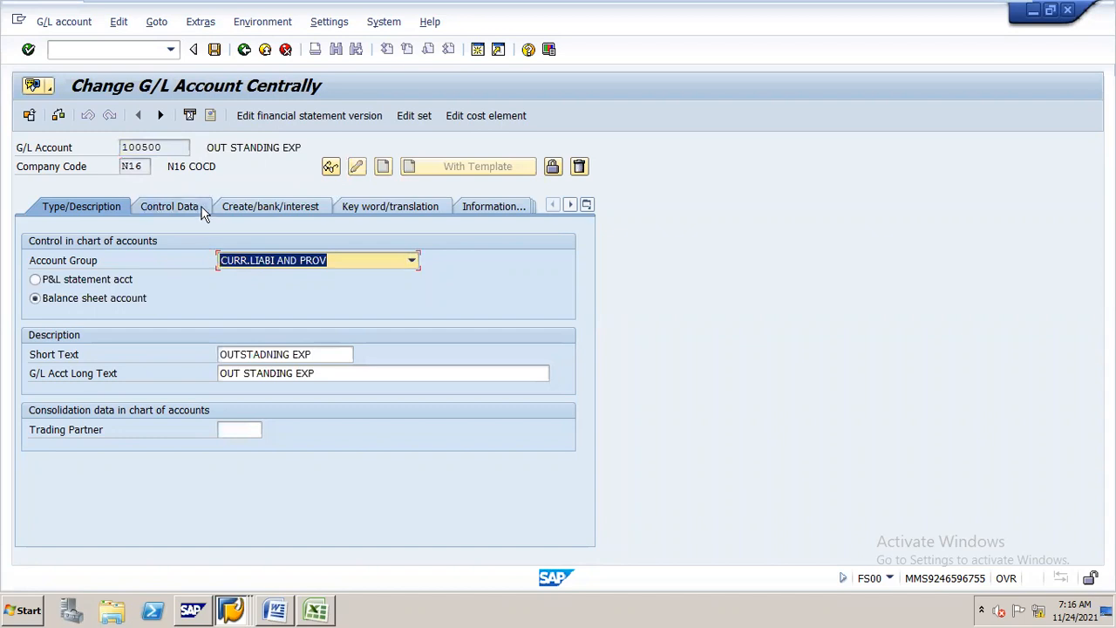
{"action": "left_click", "coordinate": [199, 210]}
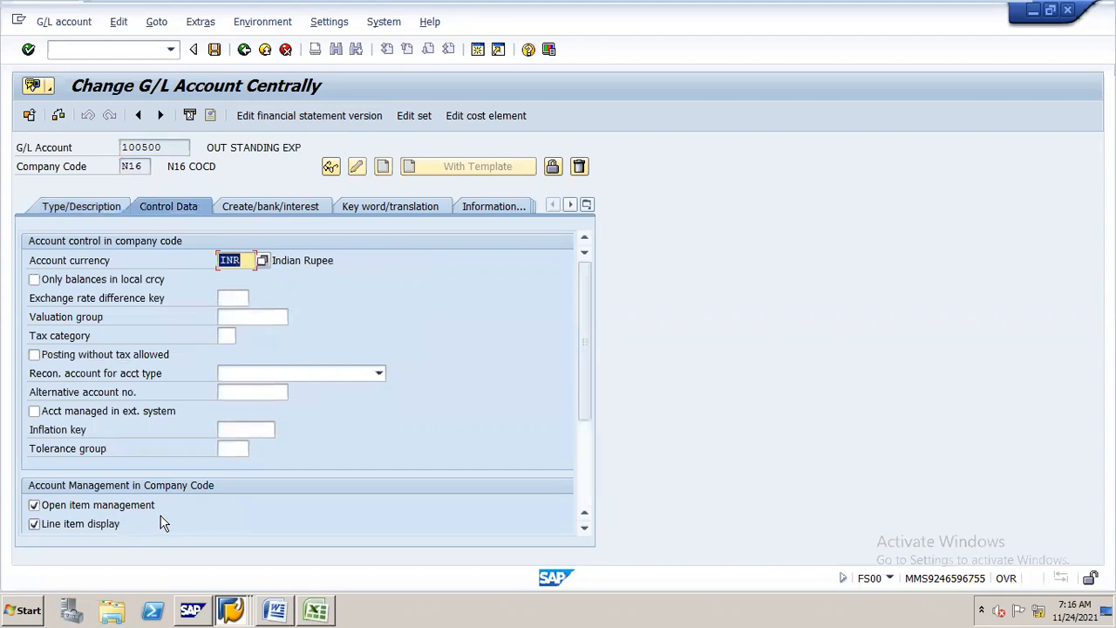
- Return to the FAGLB03 session and display the balance of G/L account 100500
{"action": "key", "text": "alt+Tab"}
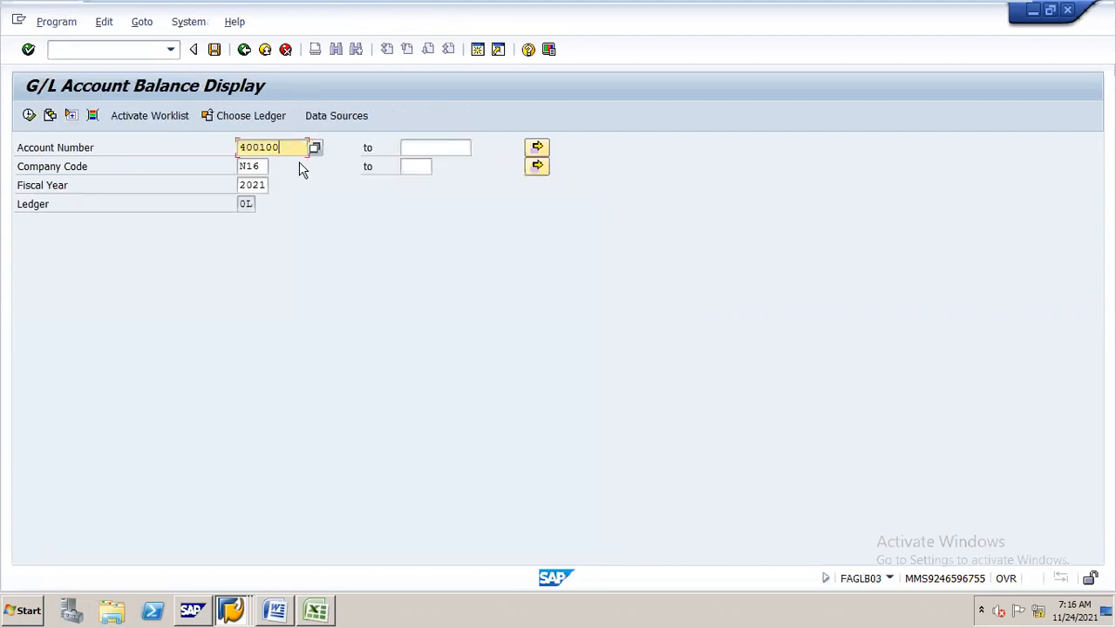
{"action": "key", "text": "BackSpace"}
{"action": "key", "text": "BackSpace"}
{"action": "key", "text": "BackSpace"}
{"action": "key", "text": "BackSpace"}
{"action": "key", "text": "BackSpace"}
{"action": "key", "text": "BackSpace"}
{"action": "type", "text": "100500"}
{"action": "left_click", "coordinate": [29, 116]}
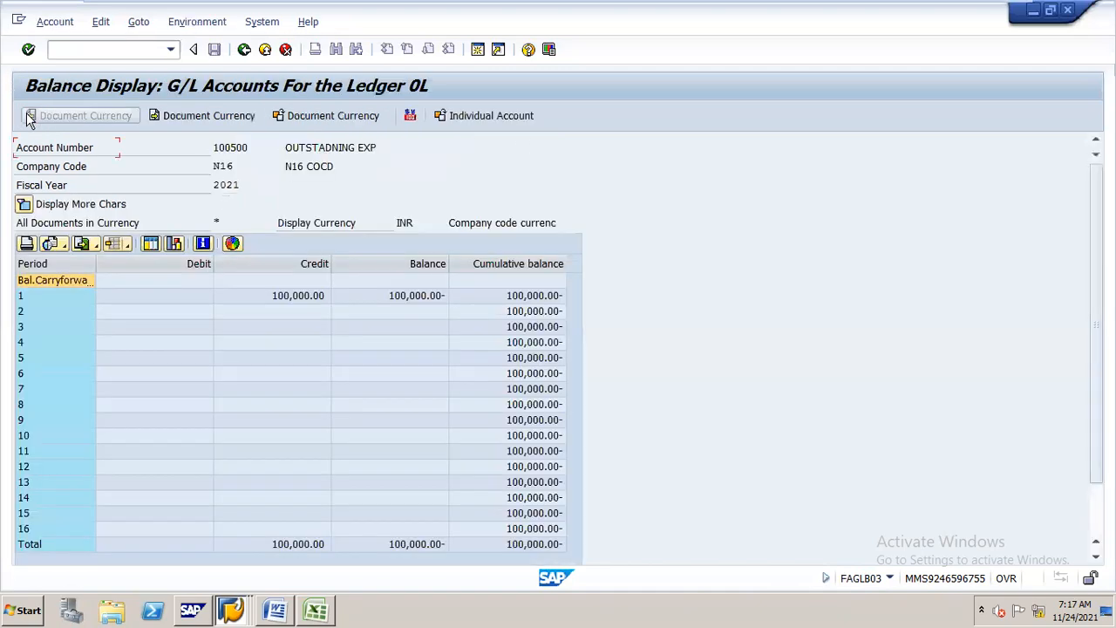
- Check the line items behind the period 1 cumulative balance of account 100500, and return to the balance selection
{"action": "left_click", "coordinate": [550, 298]}
{"action": "double_click", "coordinate": [549, 298]}
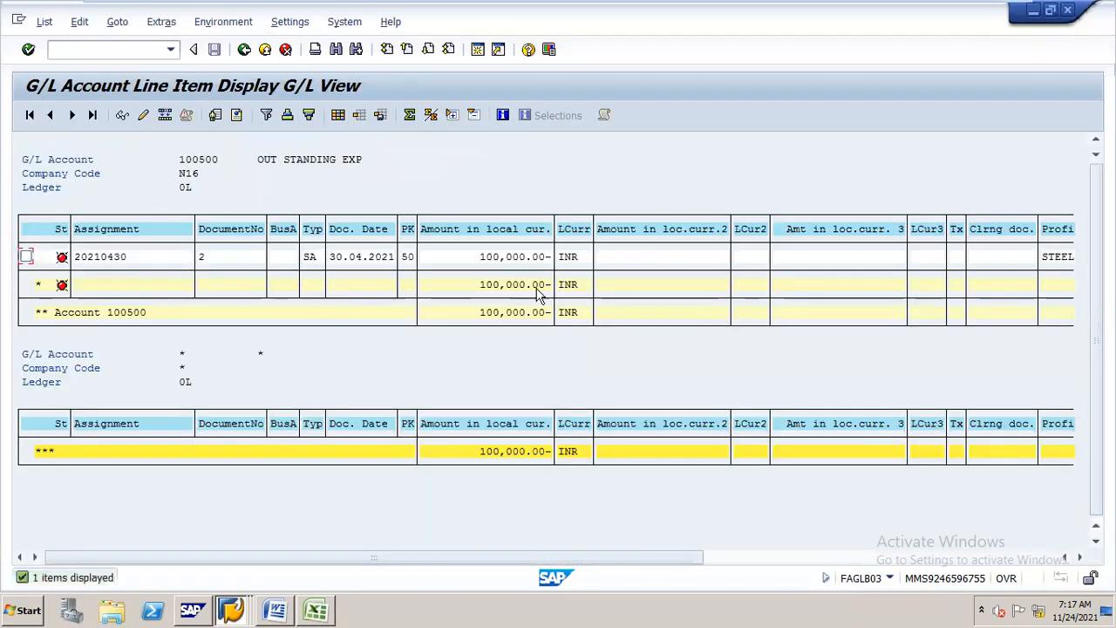
{"action": "left_click", "coordinate": [247, 50]}
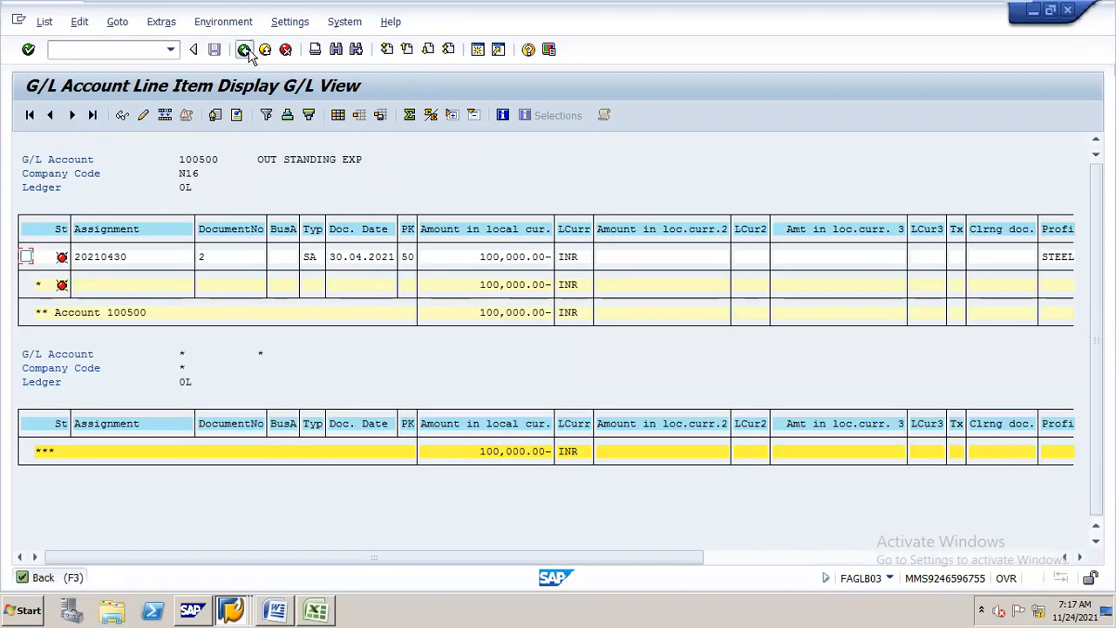
{"action": "left_click", "coordinate": [246, 51]}
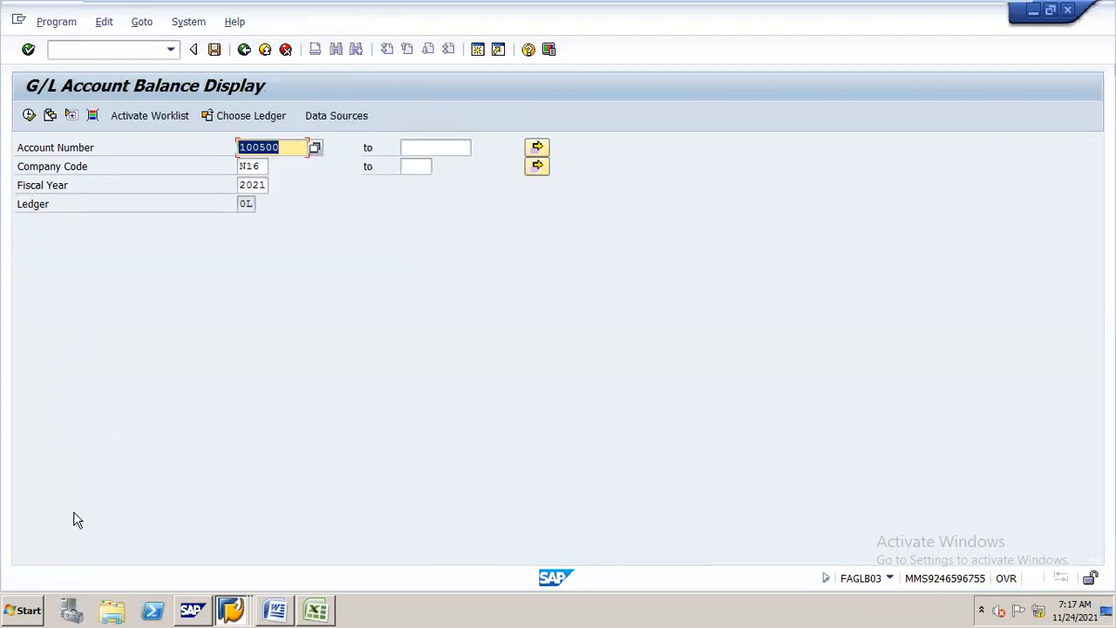
{"action": "left_click", "coordinate": [139, 50]}
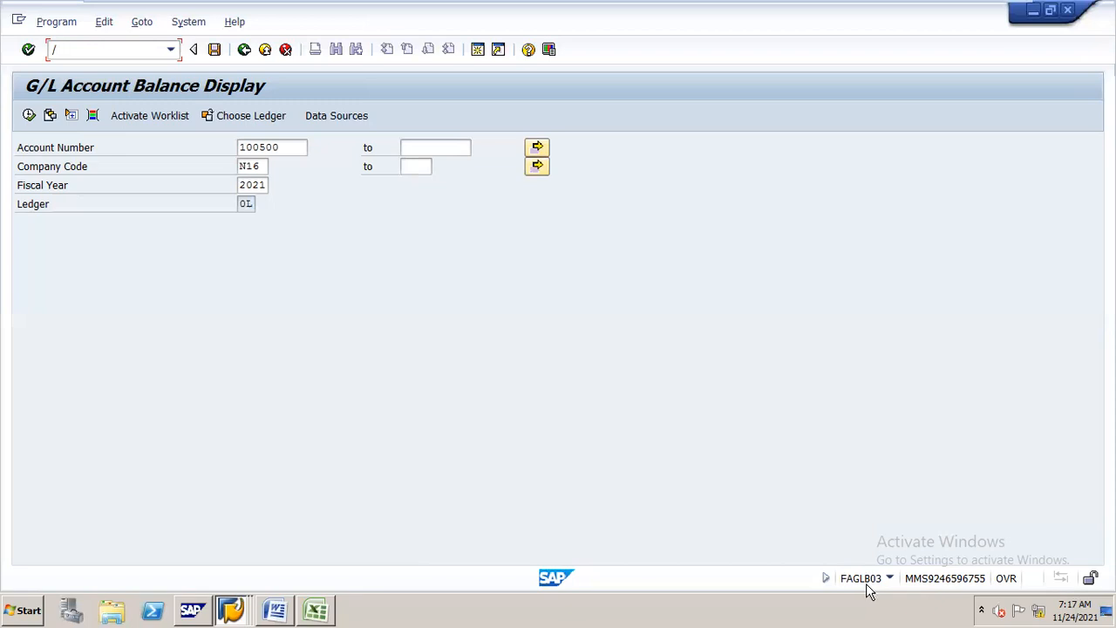
{"action": "type", "text": "FAGLL03"}
{"action": "key", "text": "Return"}
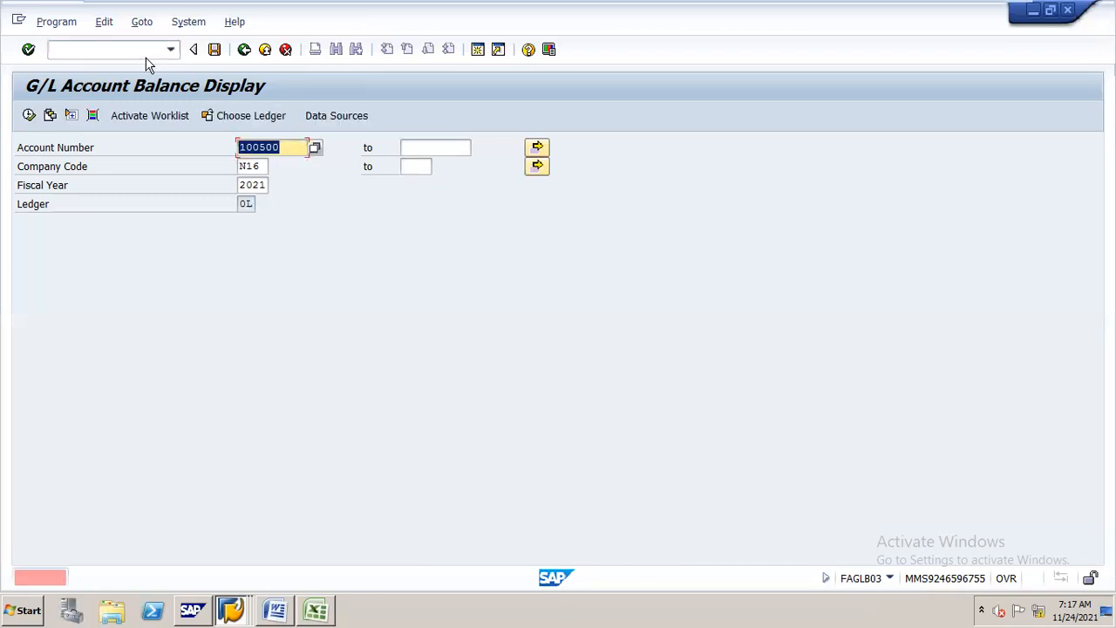
- Open the G/L account line item display with transaction FAGLL03
{"action": "left_click", "coordinate": [145, 57]}
{"action": "type", "text": "/NFAGLL"}
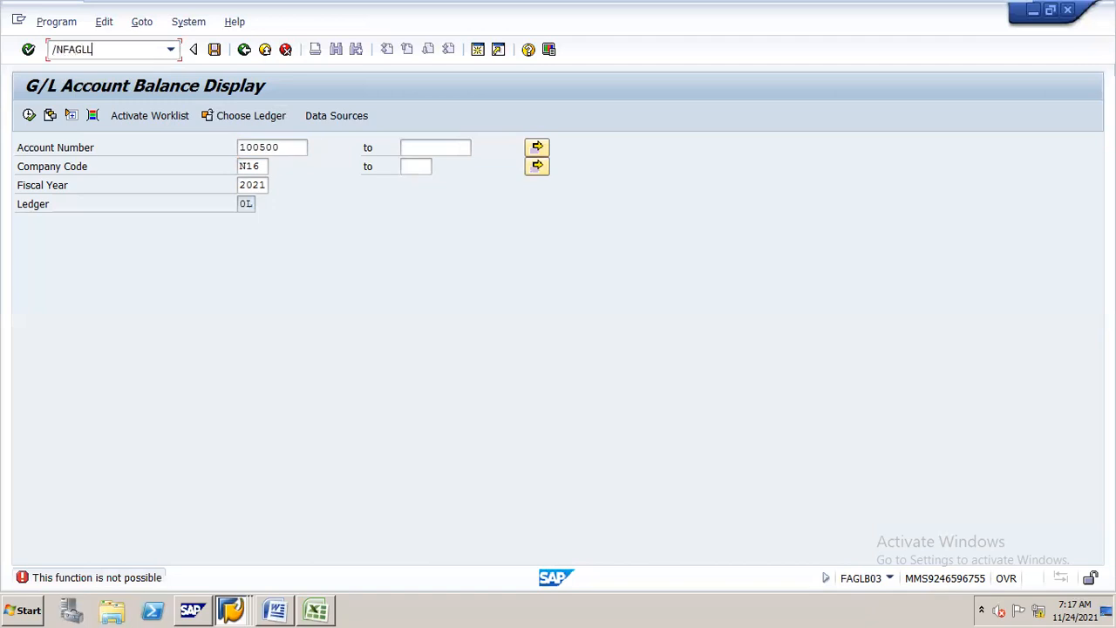
{"action": "type", "text": "03"}
{"action": "key", "text": "Return"}
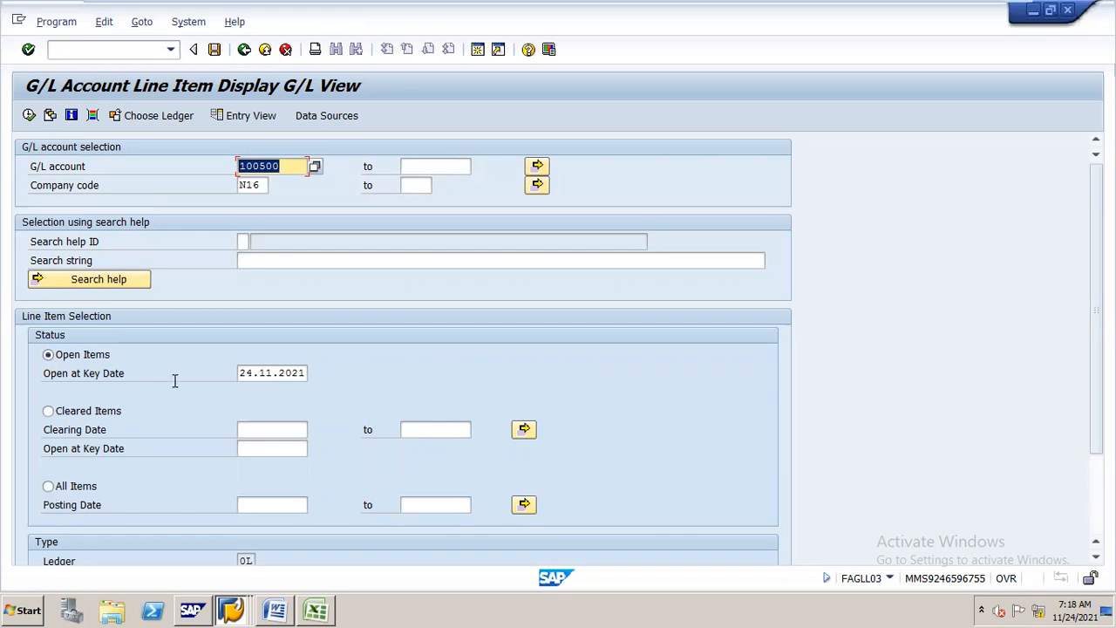
- List account 100500's open items at key date 30.04.2021, review them, and return to the selection
{"action": "left_click", "coordinate": [243, 373]}
{"action": "left_click_drag", "start_coordinate": [256, 370], "coordinate": [315, 373]}
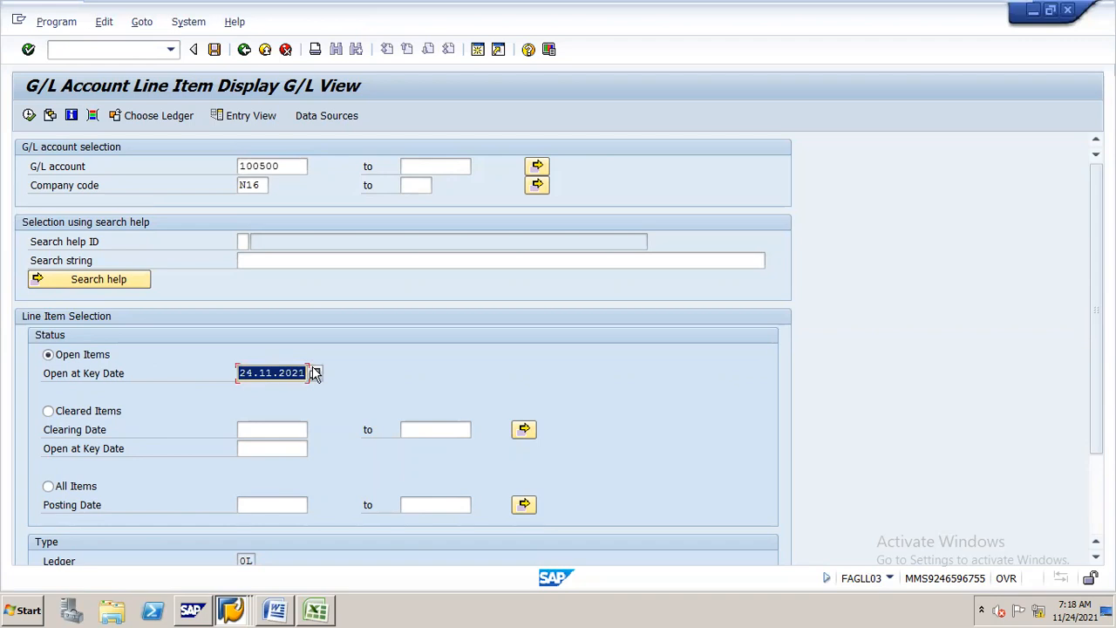
{"action": "type", "text": "30."}
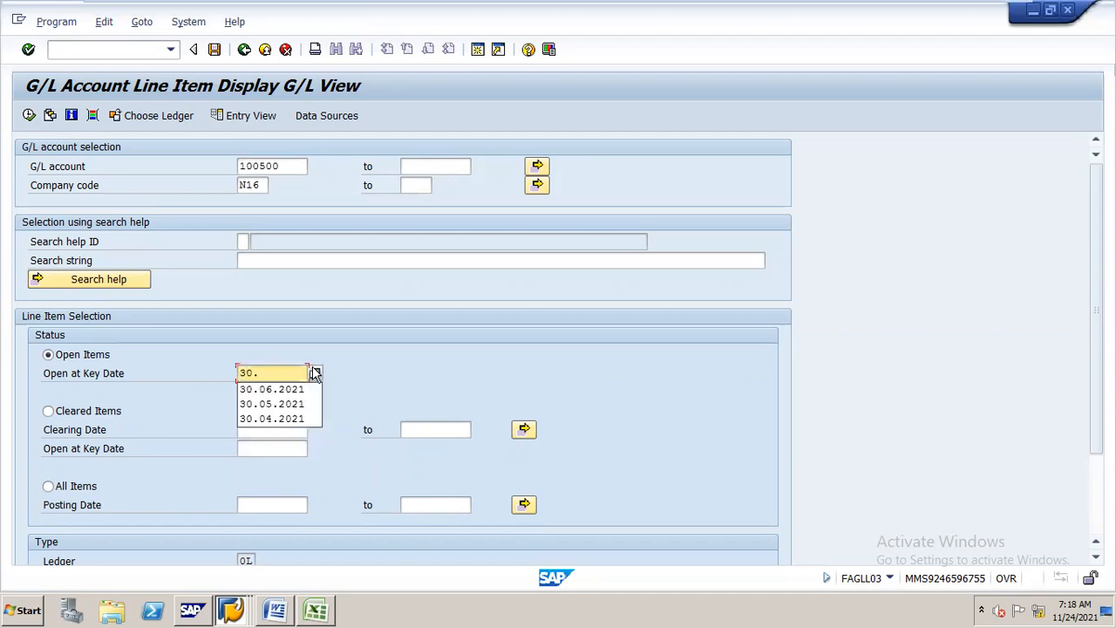
{"action": "type", "text": "04"}
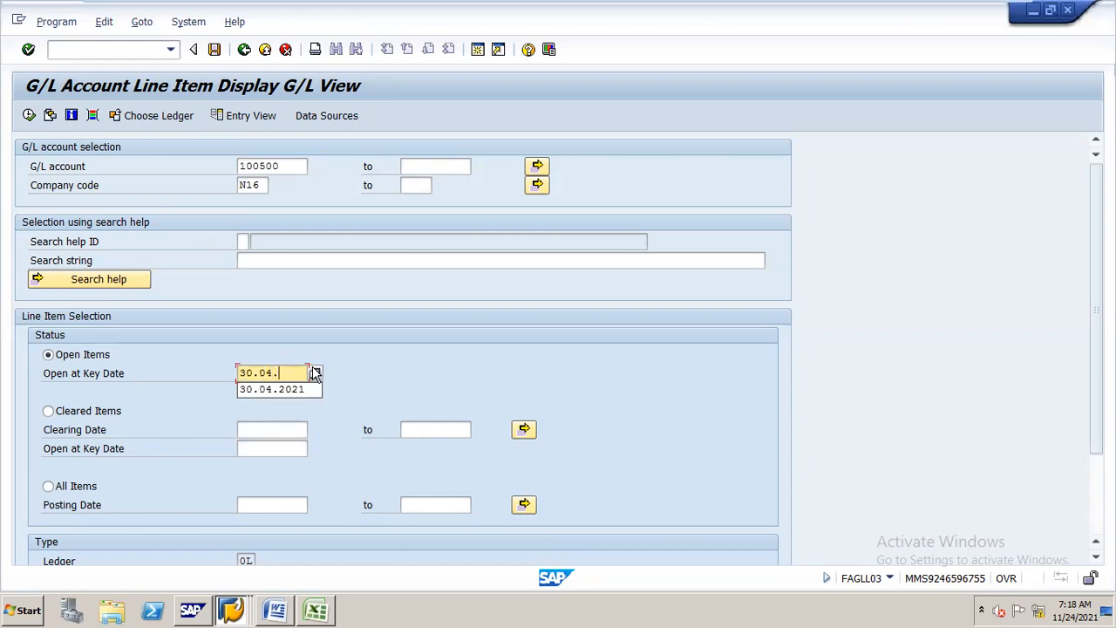
{"action": "type", "text": ".2021"}
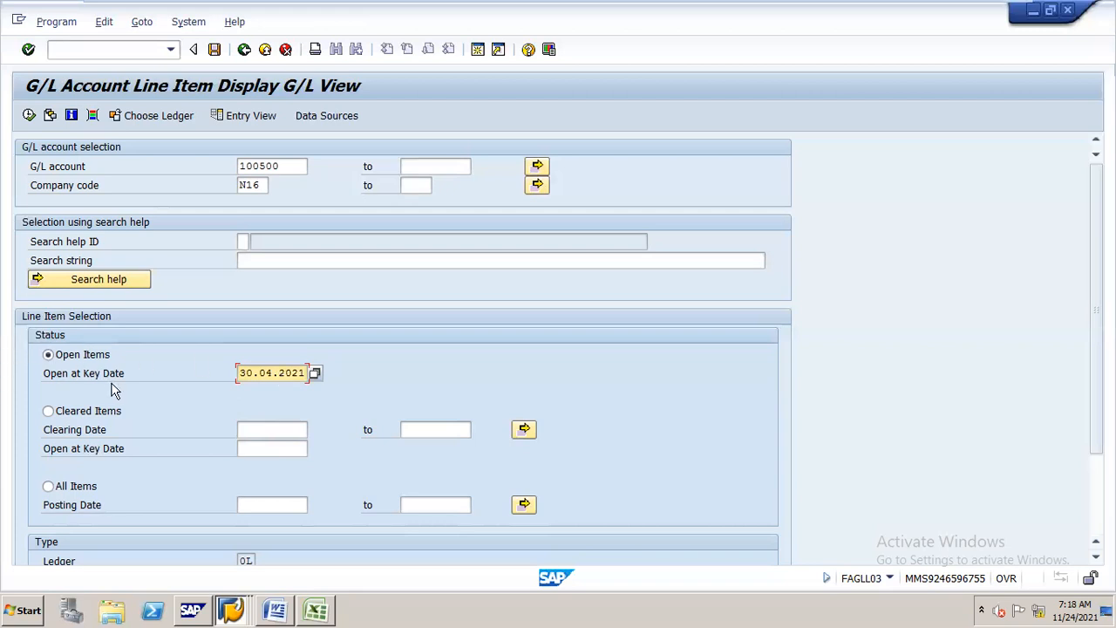
{"action": "left_click", "coordinate": [29, 116]}
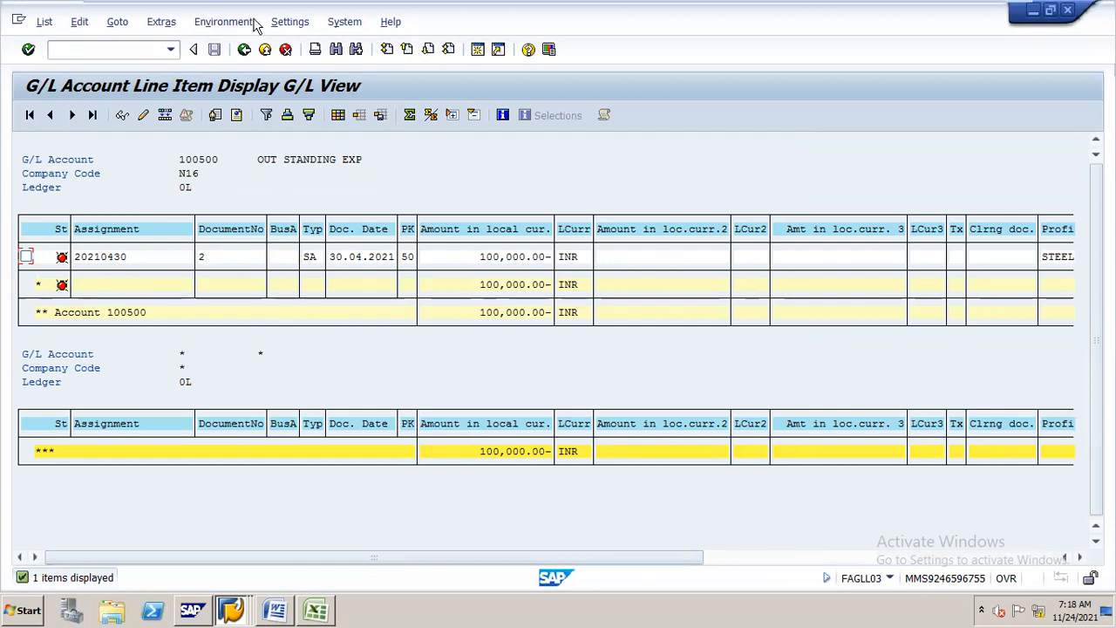
{"action": "left_click", "coordinate": [245, 50]}
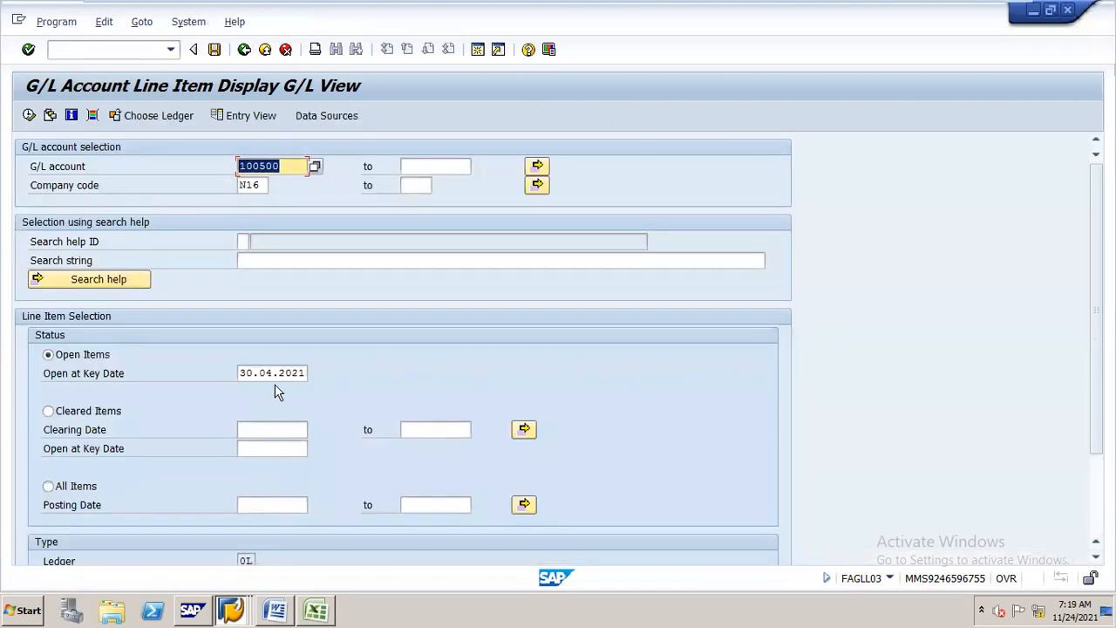
- Set the open items key date to 01.04.2021 and run the line item display for account 100500
{"action": "left_click_drag", "start_coordinate": [238, 373], "coordinate": [338, 371]}
{"action": "type", "text": "01."}
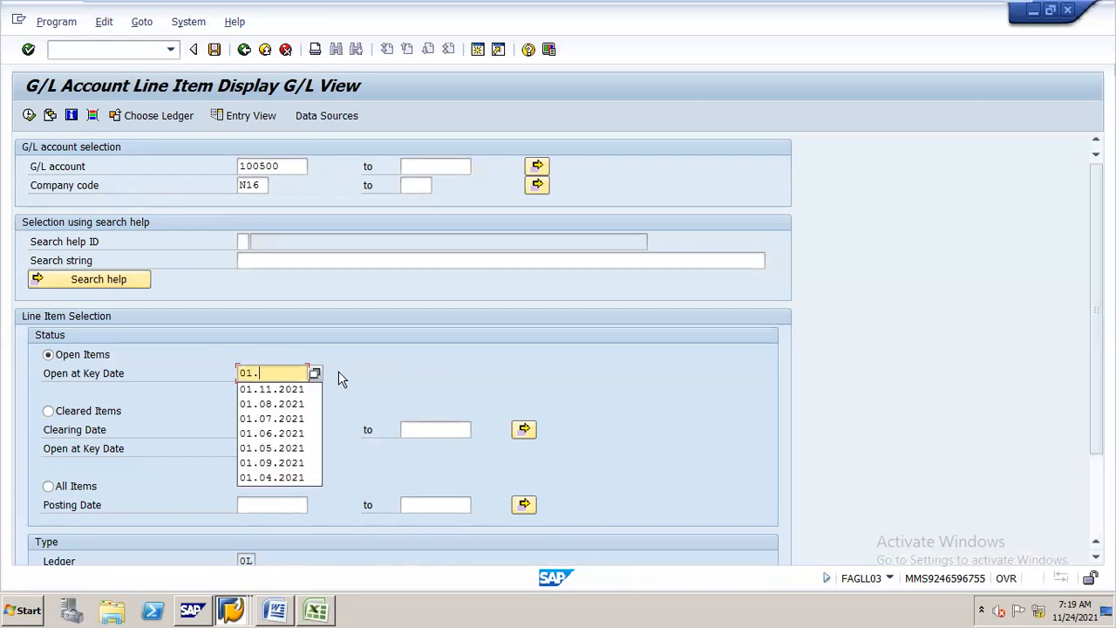
{"action": "type", "text": "04.2021"}
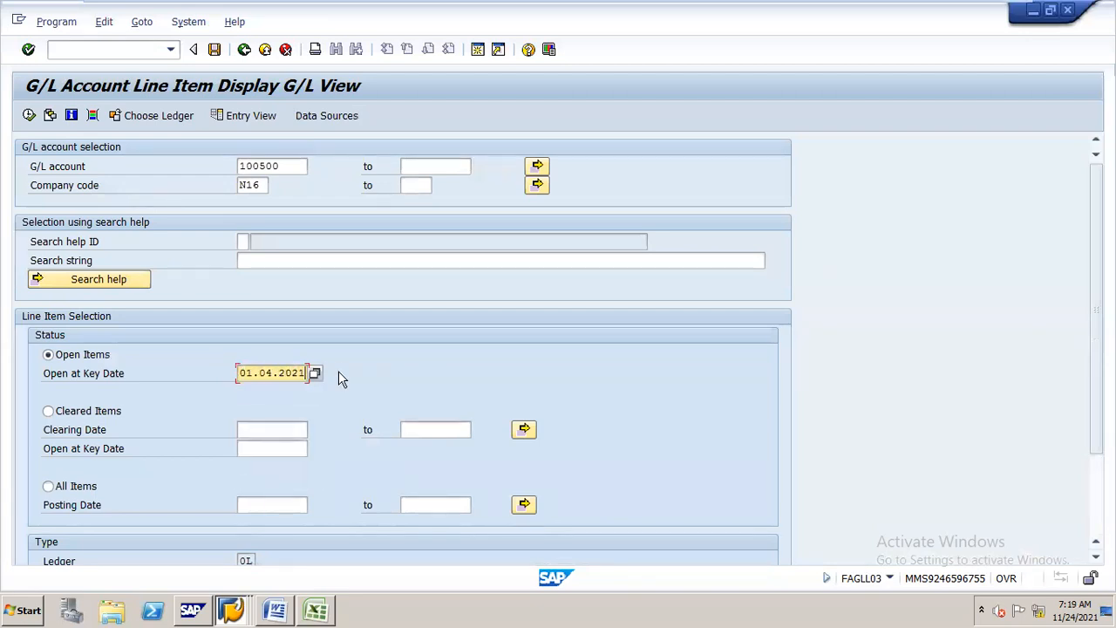
{"action": "left_click", "coordinate": [29, 115]}
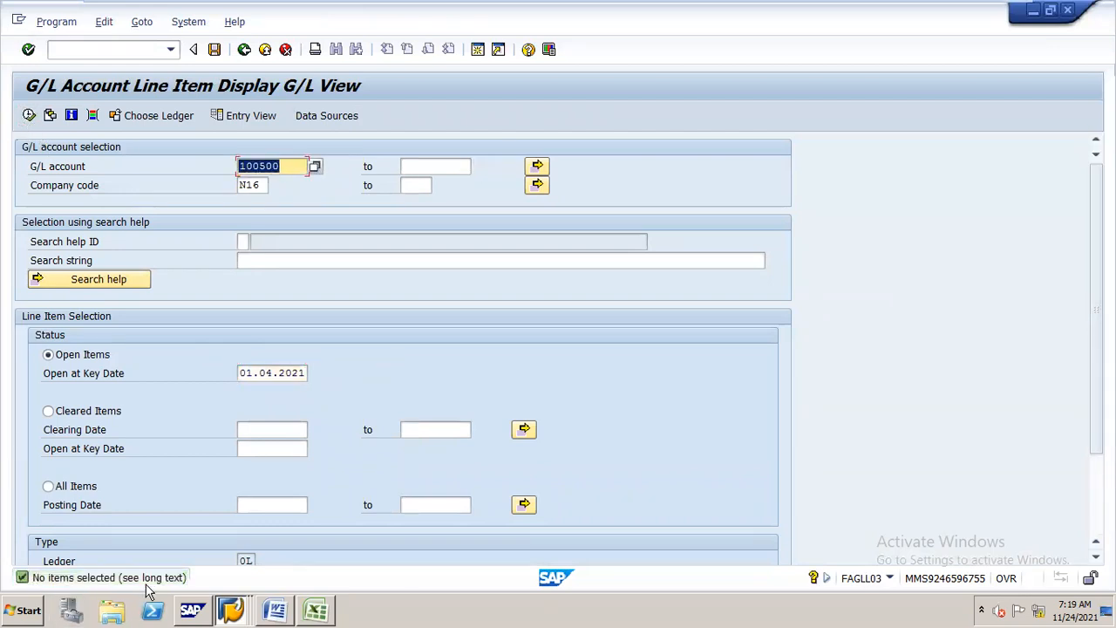
- Change the open items key date for account 100500 to 30.04.2021
{"action": "left_click_drag", "start_coordinate": [239, 373], "coordinate": [320, 386]}
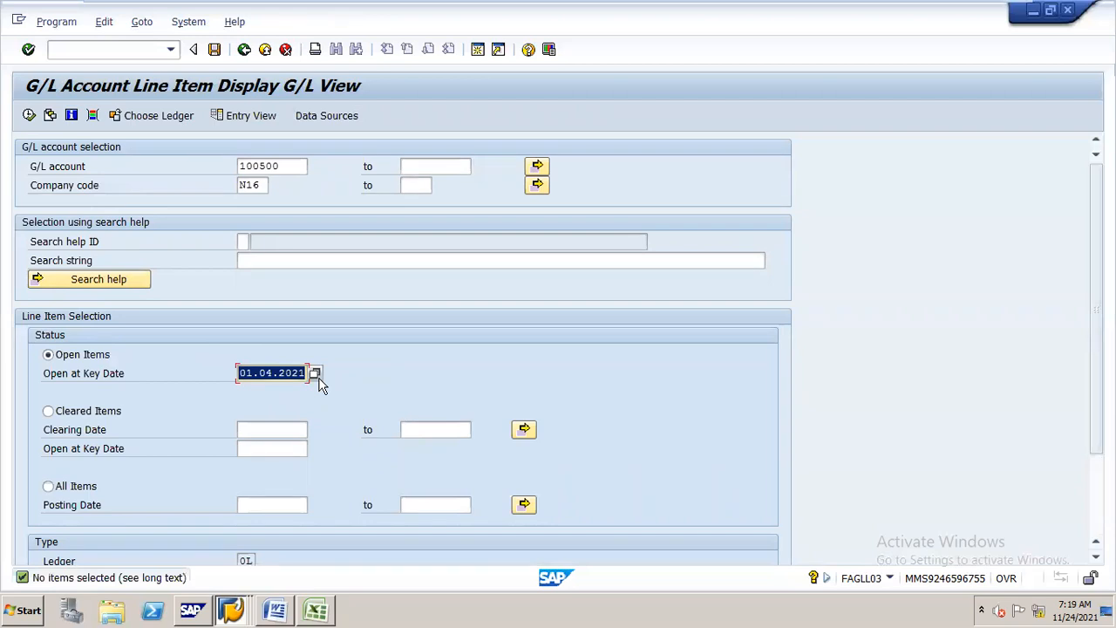
{"action": "type", "text": "30.04"}
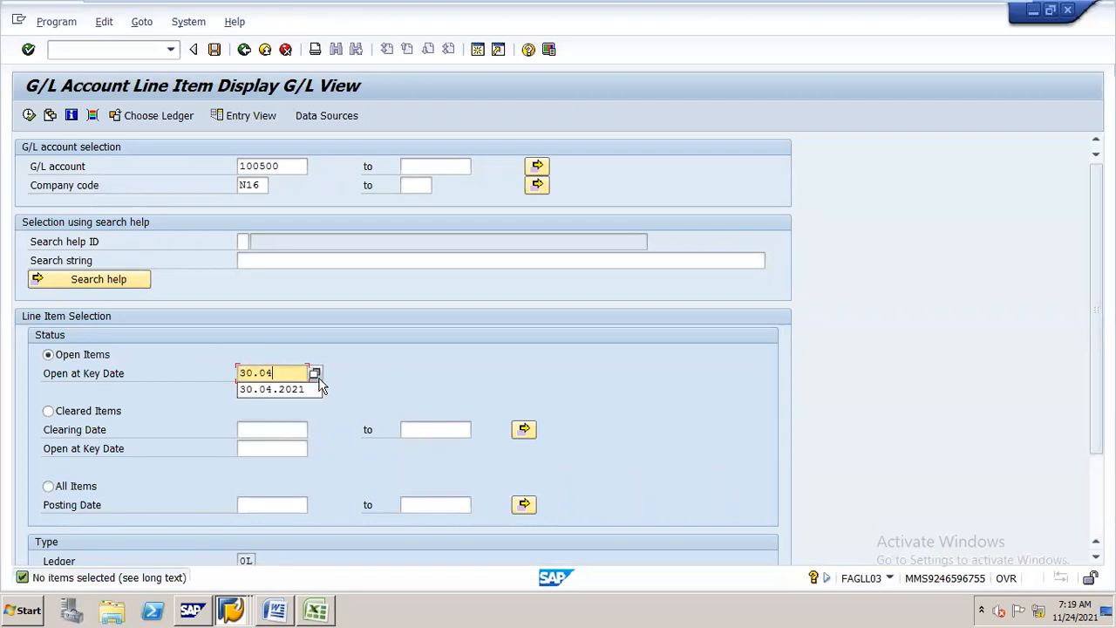
{"action": "type", "text": ".2021"}
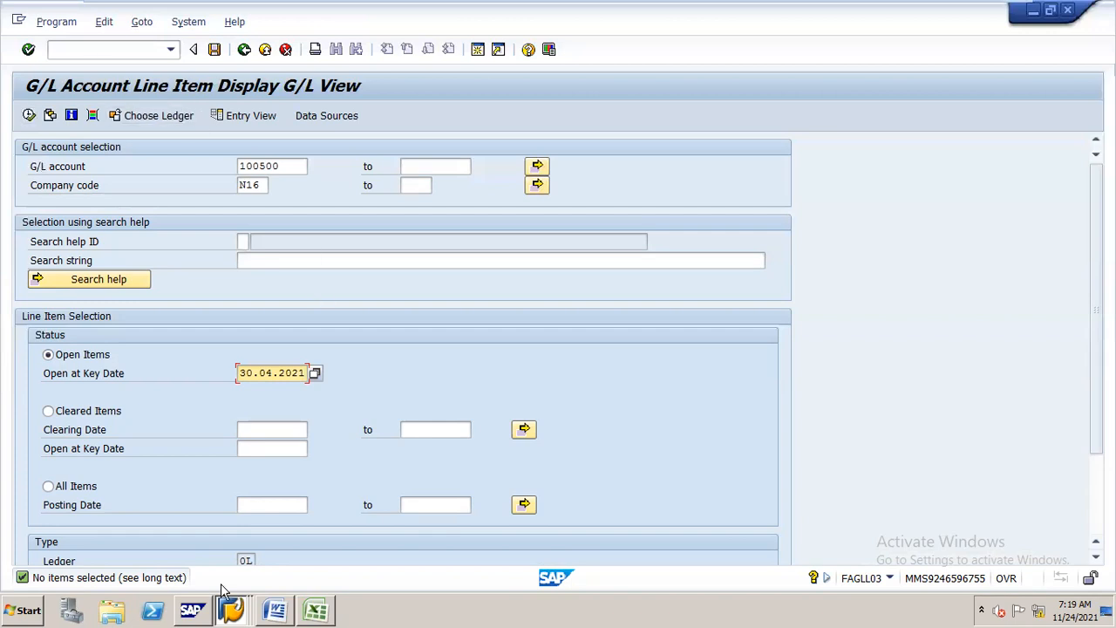
- Switch to the month ending provisions document in Word and highlight transaction code F.81 in yellow in the reversal heading
{"action": "left_click", "coordinate": [279, 591]}
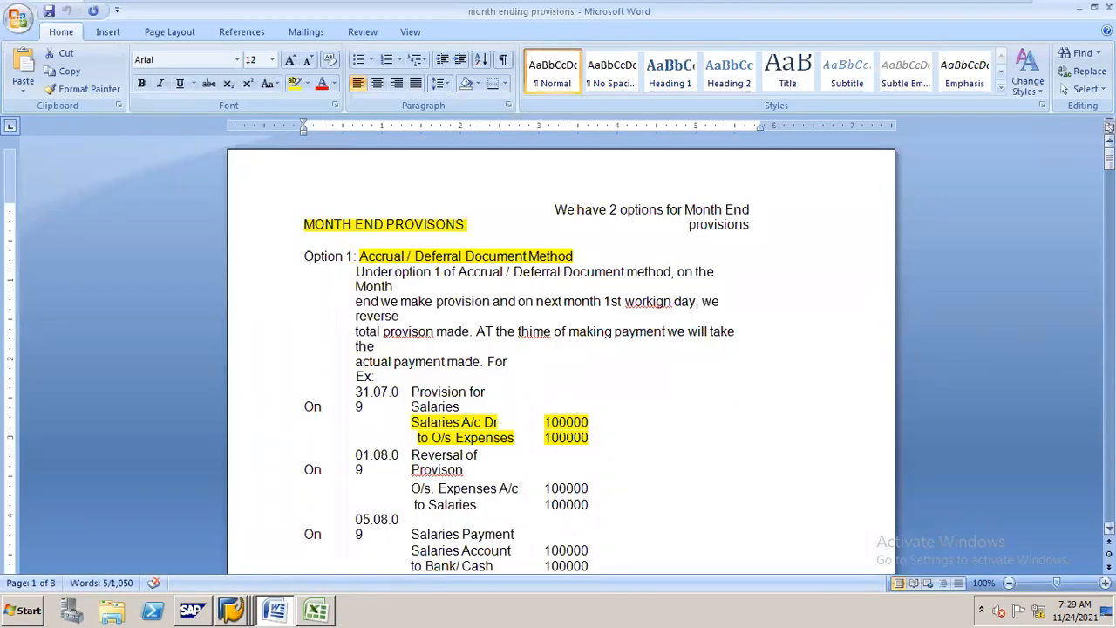
{"action": "left_click_drag", "start_coordinate": [1110, 160], "coordinate": [1109, 307]}
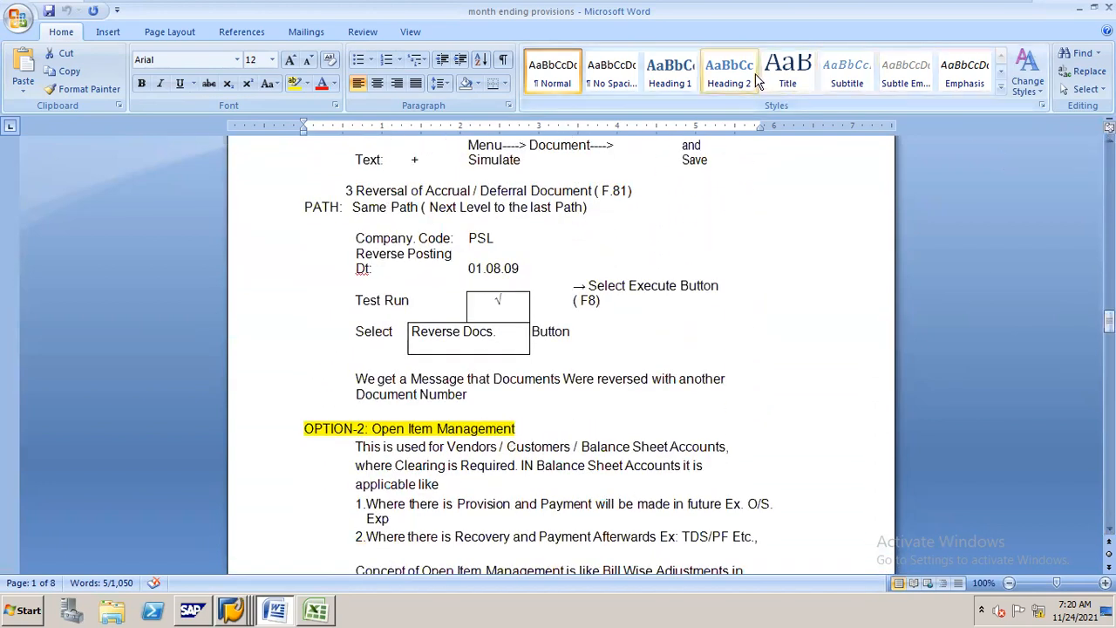
{"action": "left_click_drag", "start_coordinate": [602, 190], "coordinate": [630, 190]}
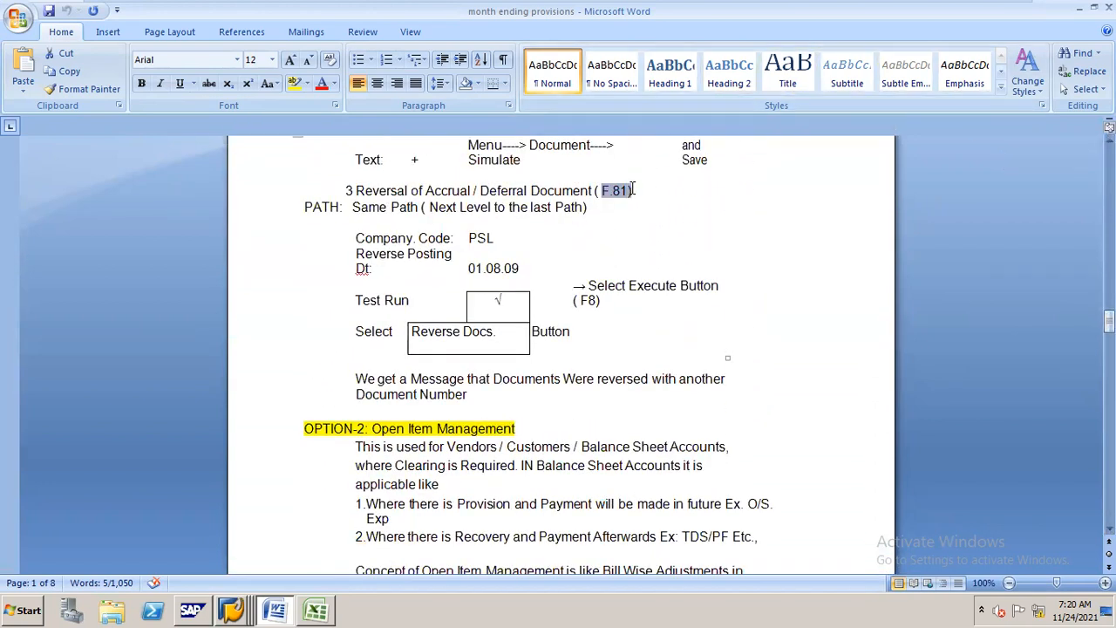
{"action": "left_click", "coordinate": [296, 85]}
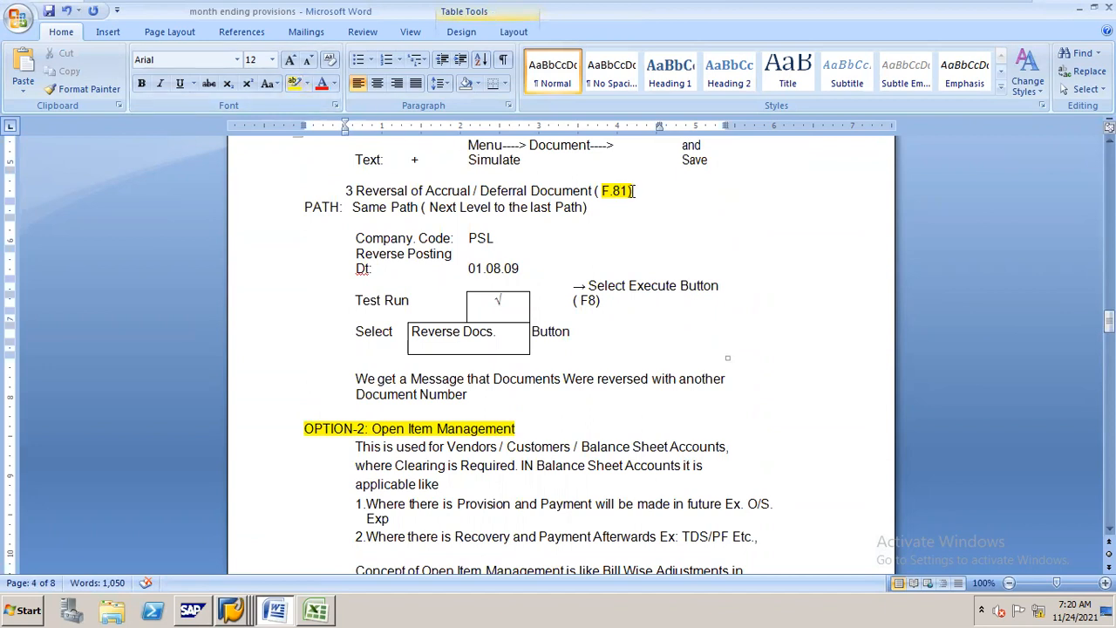
- Switch back to SAP and open the accrual/deferral document reversal with transaction F.81
{"action": "key", "text": "alt+Tab"}
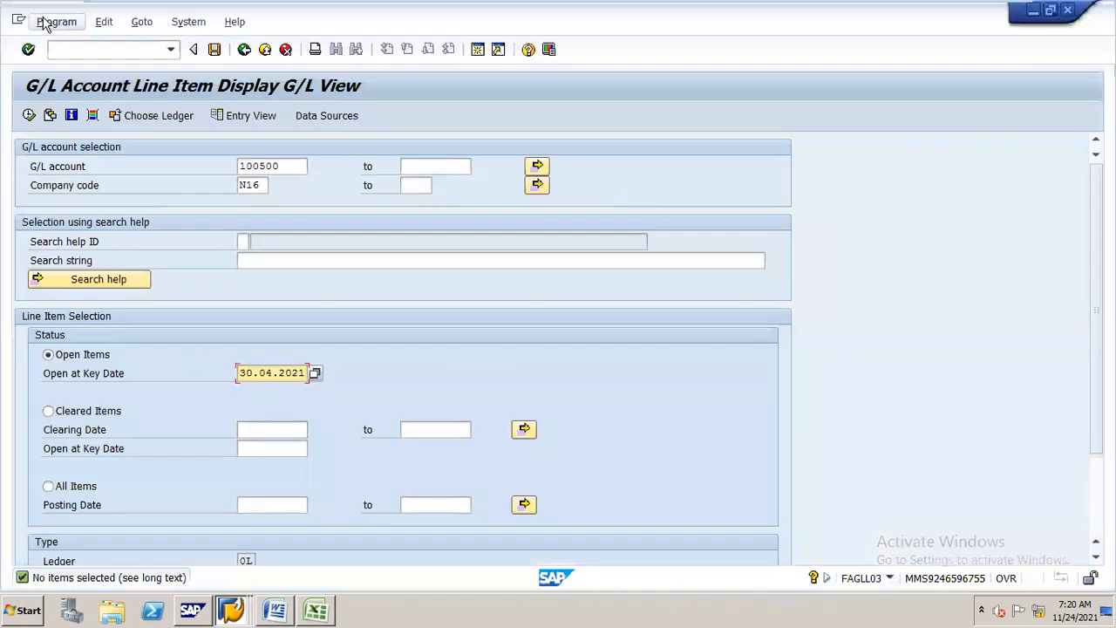
{"action": "left_click", "coordinate": [78, 49]}
{"action": "type", "text": "/N"}
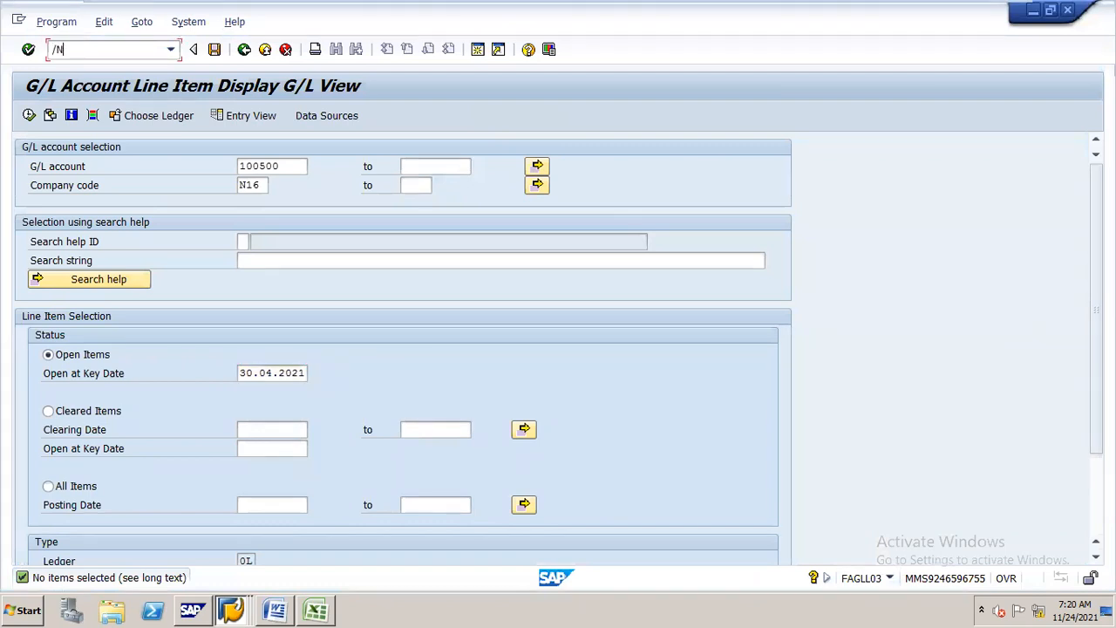
{"action": "type", "text": "F.81"}
{"action": "key", "text": "Return"}
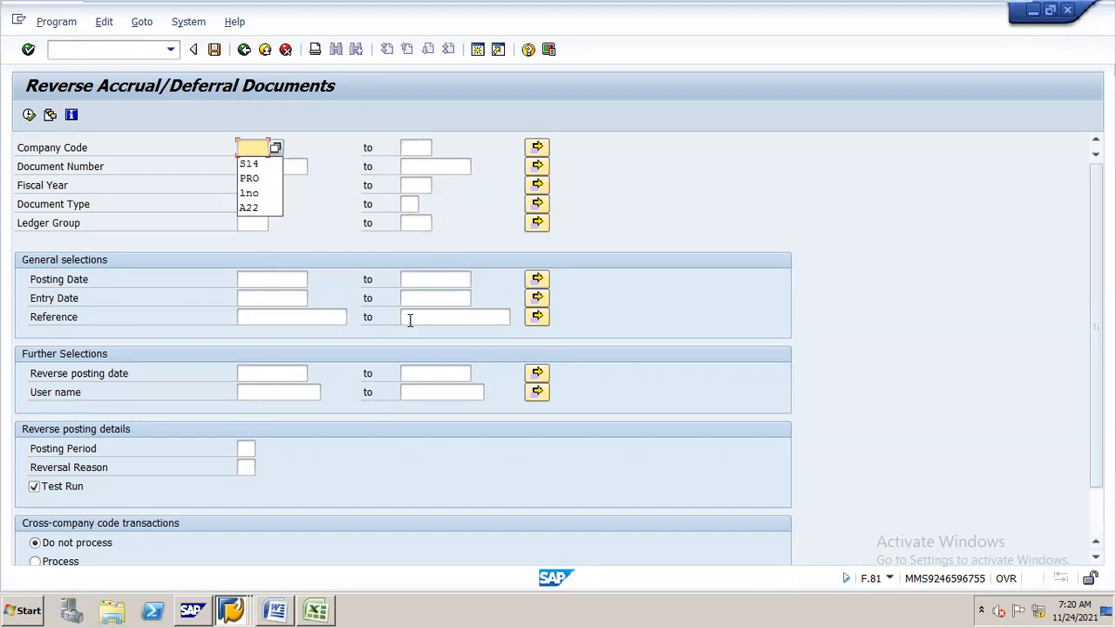
- Restrict the reversal selection to company code N16 and fiscal year 2021
{"action": "type", "text": "N16"}
{"action": "key", "text": "Tab"}
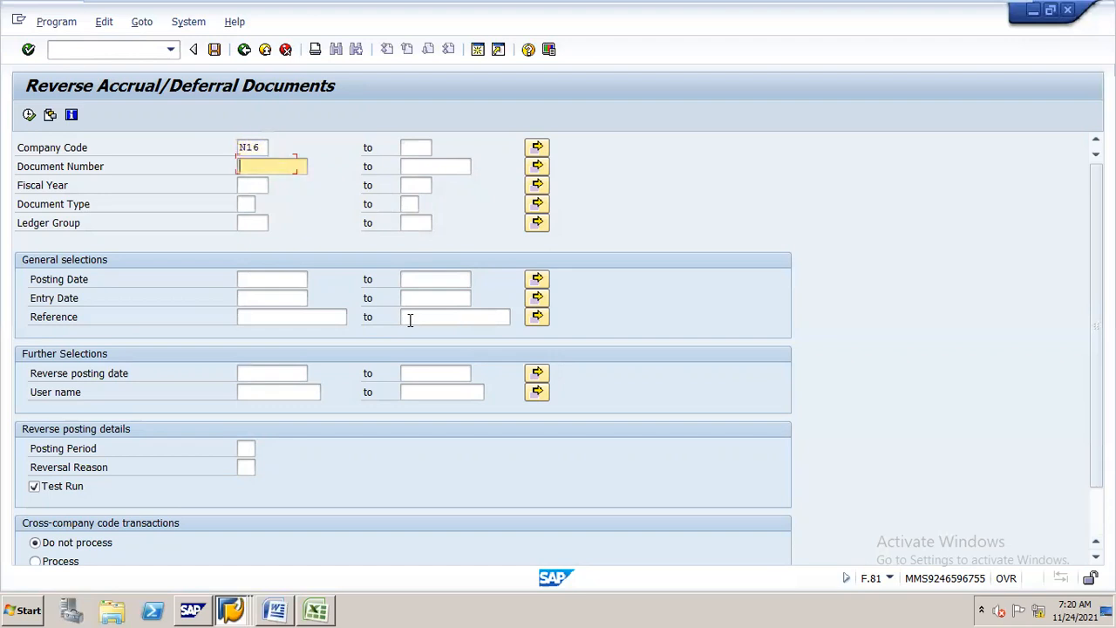
{"action": "key", "text": "Tab"}
{"action": "key", "text": "Down"}
{"action": "key", "text": "Return"}
{"action": "key", "text": "Tab"}
{"action": "key", "text": "Tab"}
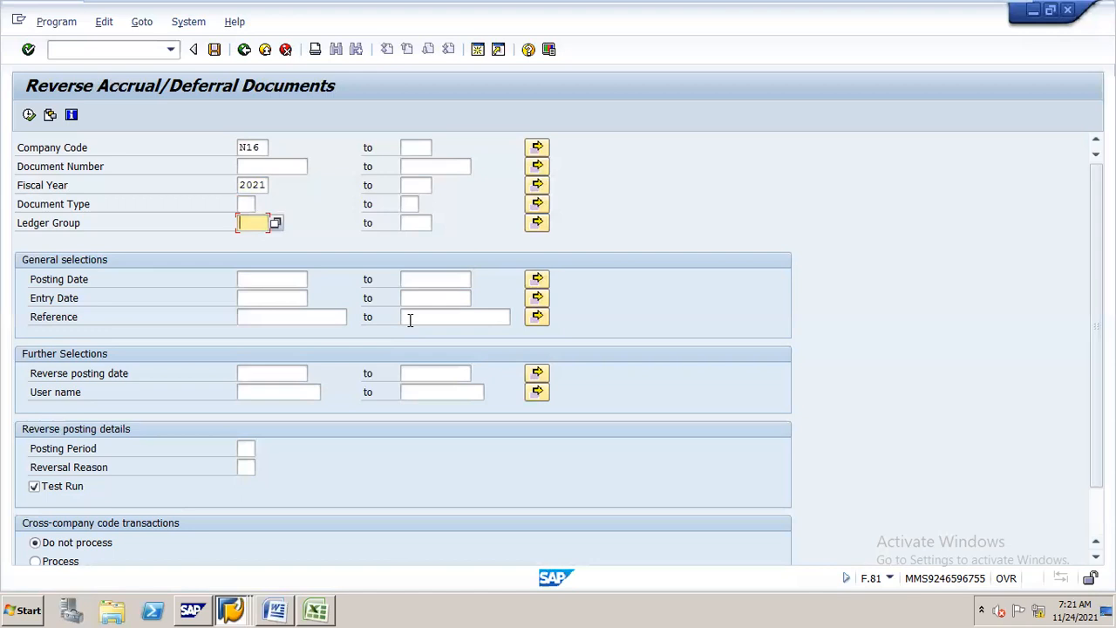
- Set the reverse posting date in the reversal selection to 01.05.2021
{"action": "key", "text": "Down"}
{"action": "key", "text": "Down"}
{"action": "key", "text": "Down"}
{"action": "key", "text": "Down"}
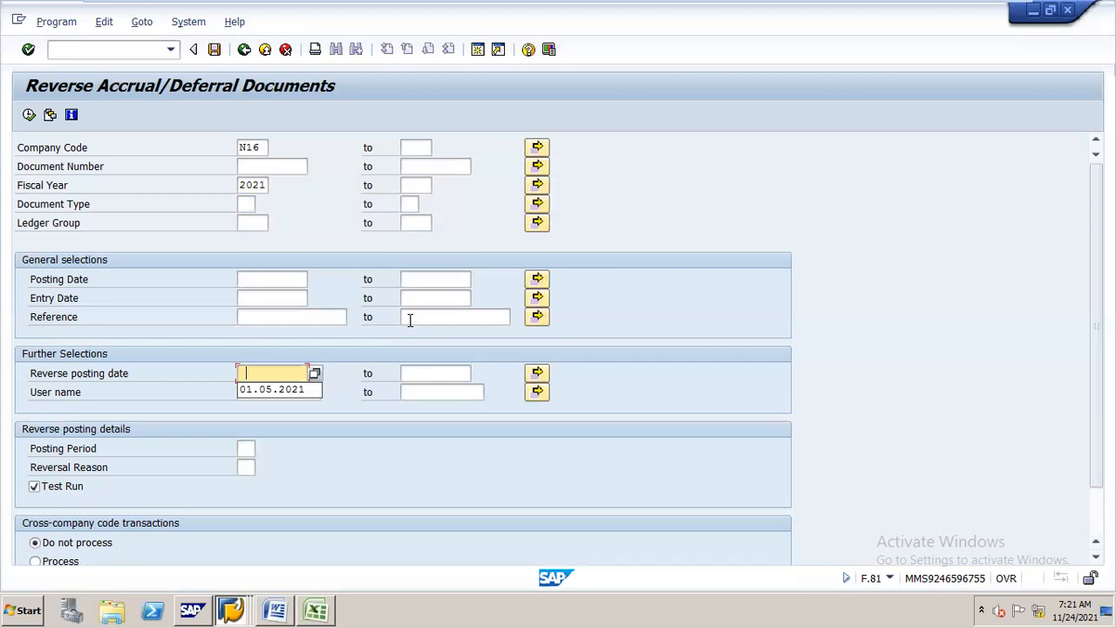
{"action": "key", "text": "Down"}
{"action": "key", "text": "Return"}
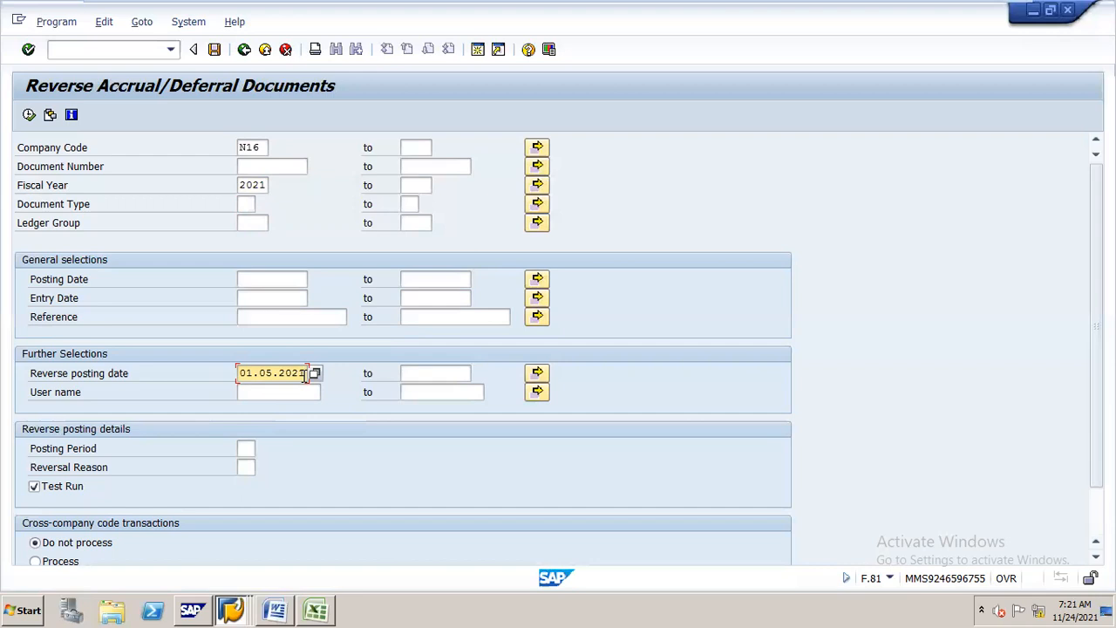
{"action": "left_click_drag", "start_coordinate": [303, 373], "coordinate": [321, 373]}
- Turn off the test run and execute the reversal of the selected accrual documents
{"action": "mouse_move", "coordinate": [738, 5]}
{"action": "left_click", "coordinate": [35, 487]}
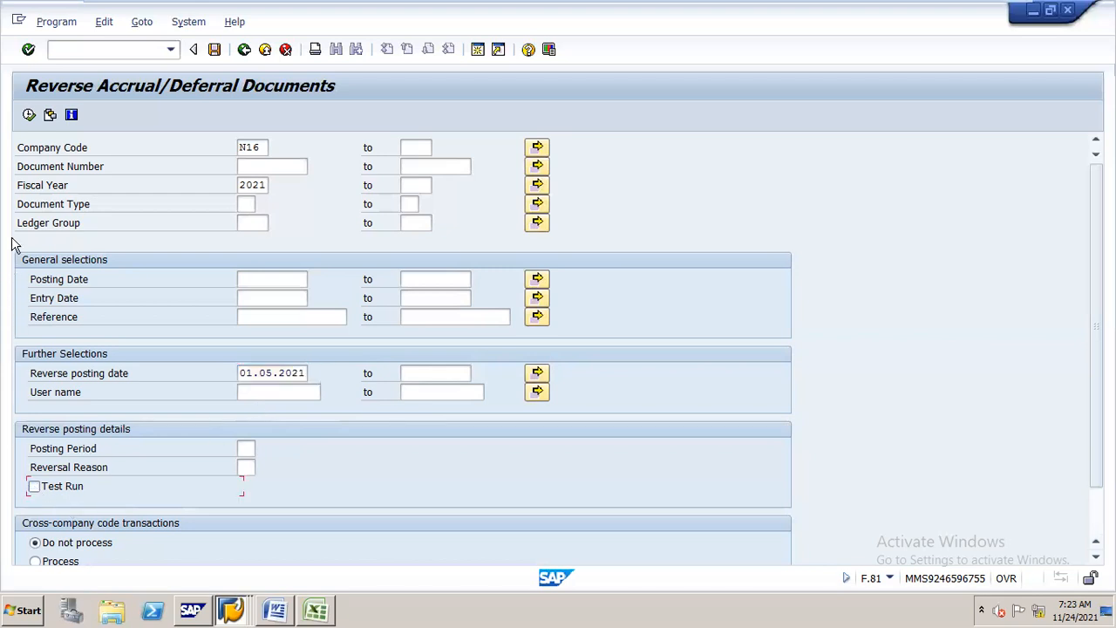
{"action": "left_click", "coordinate": [29, 116]}
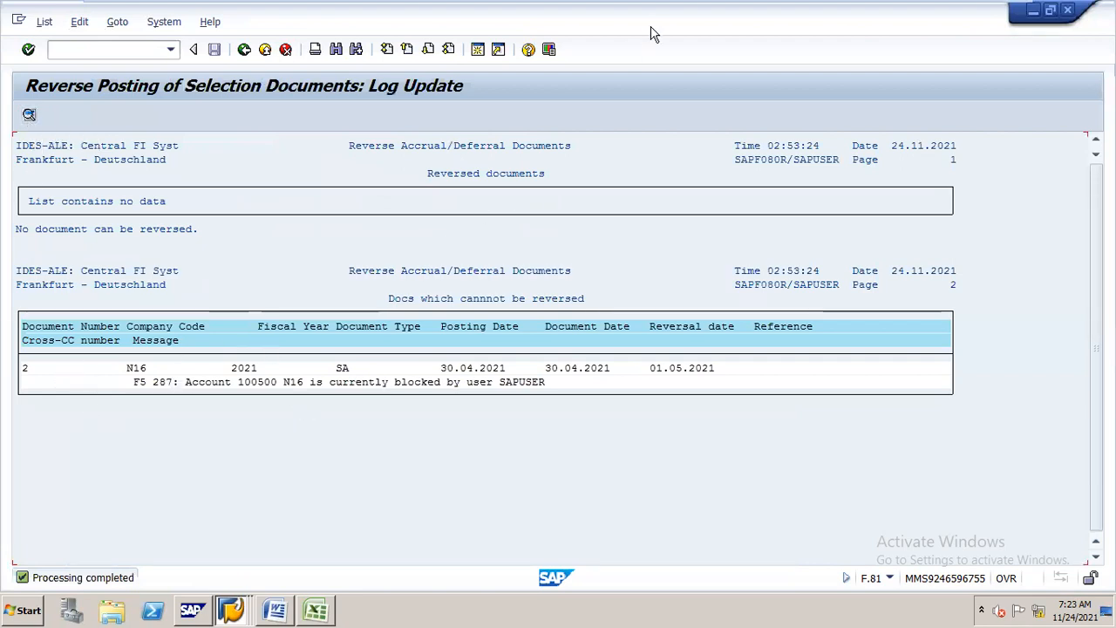
{"action": "left_click_drag", "start_coordinate": [654, 22], "coordinate": [576, 157]}
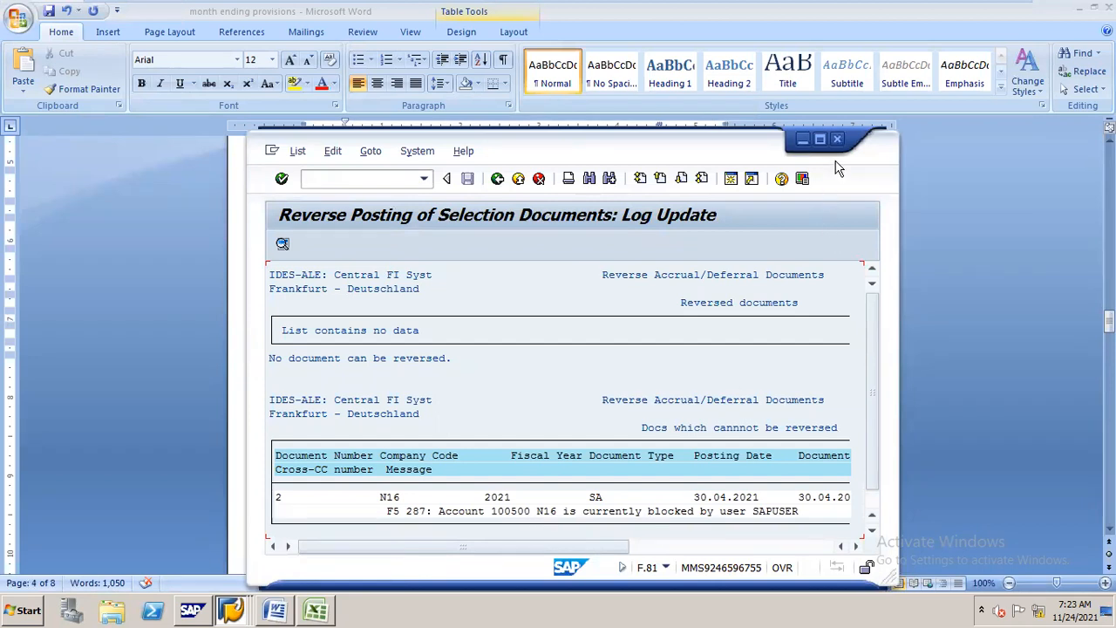
{"action": "left_click", "coordinate": [820, 139]}
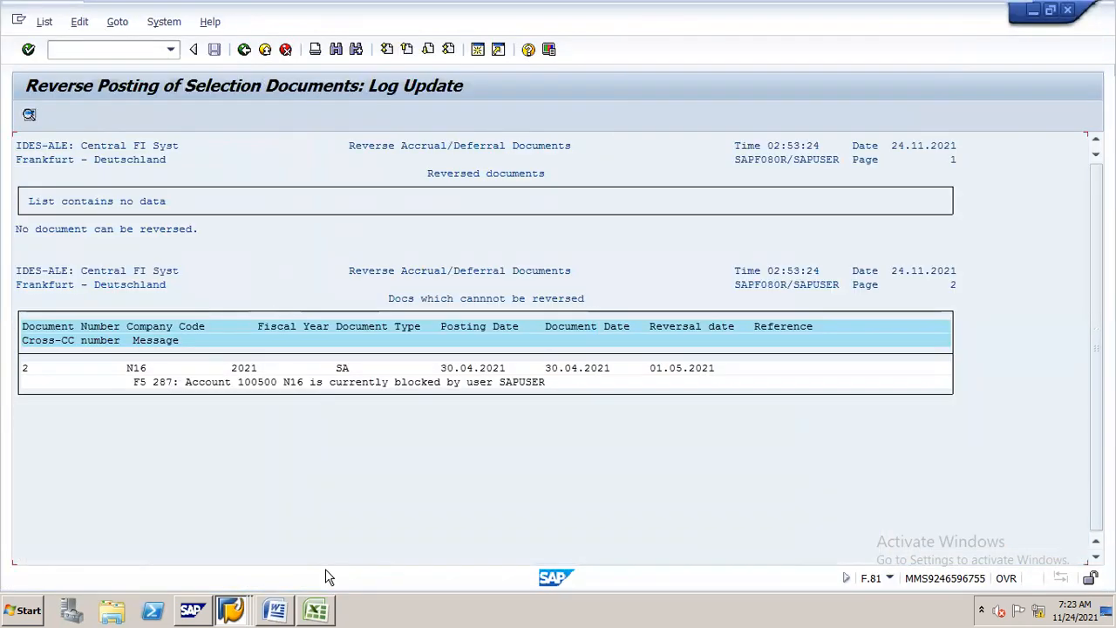
- Switch to the session changing G/L account 100500 and exit that transaction to release the account
{"action": "left_click", "coordinate": [232, 604]}
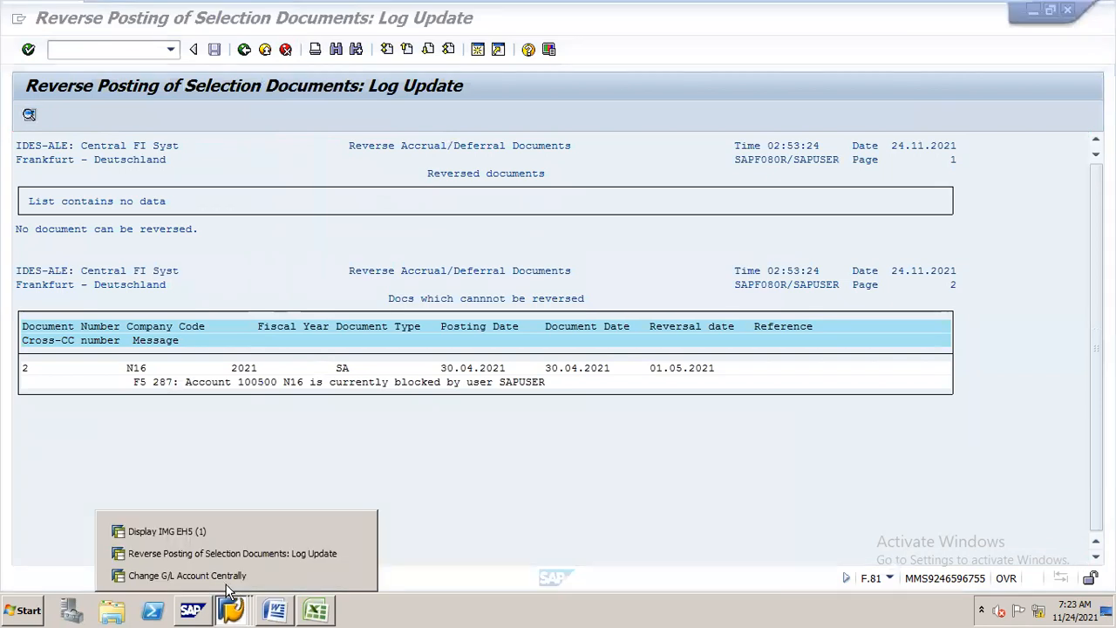
{"action": "left_click", "coordinate": [221, 576]}
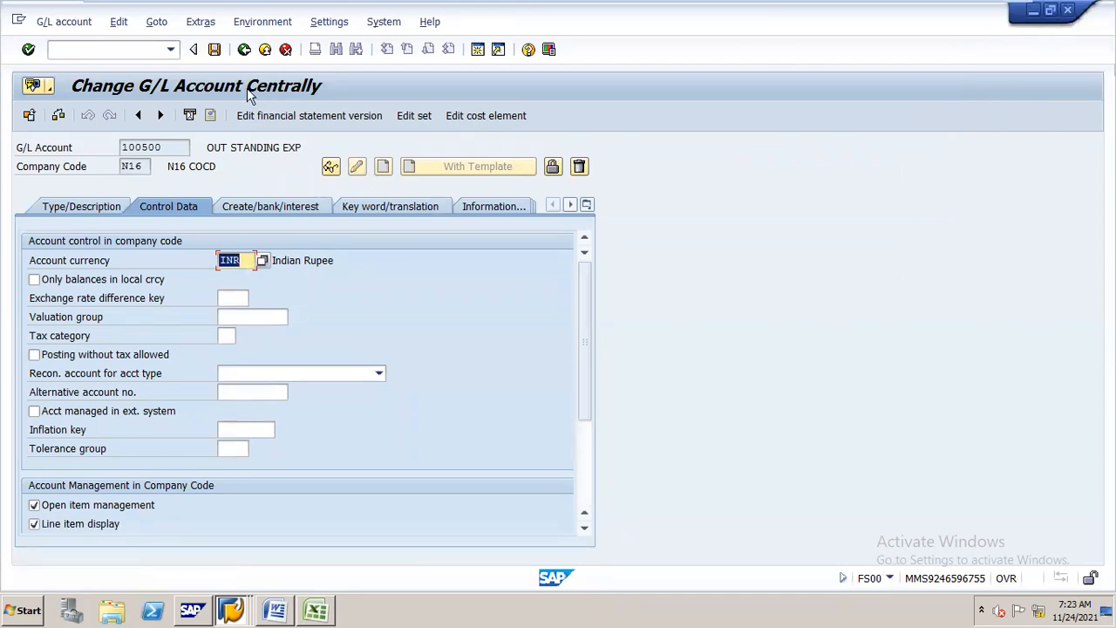
{"action": "left_click", "coordinate": [112, 49]}
{"action": "type", "text": "/N"}
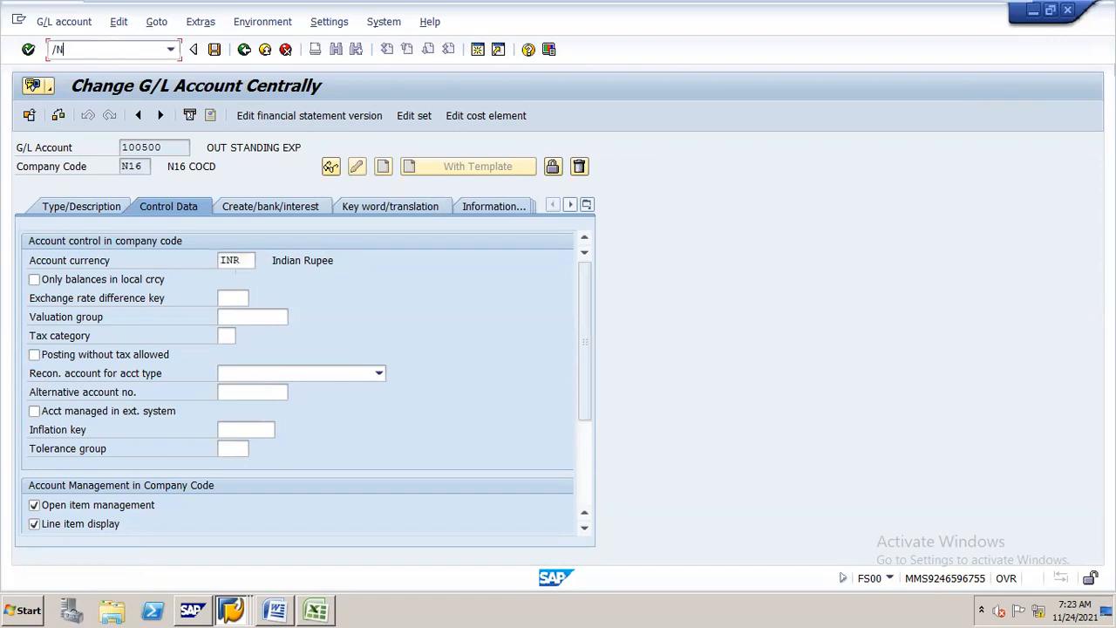
{"action": "key", "text": "Return"}
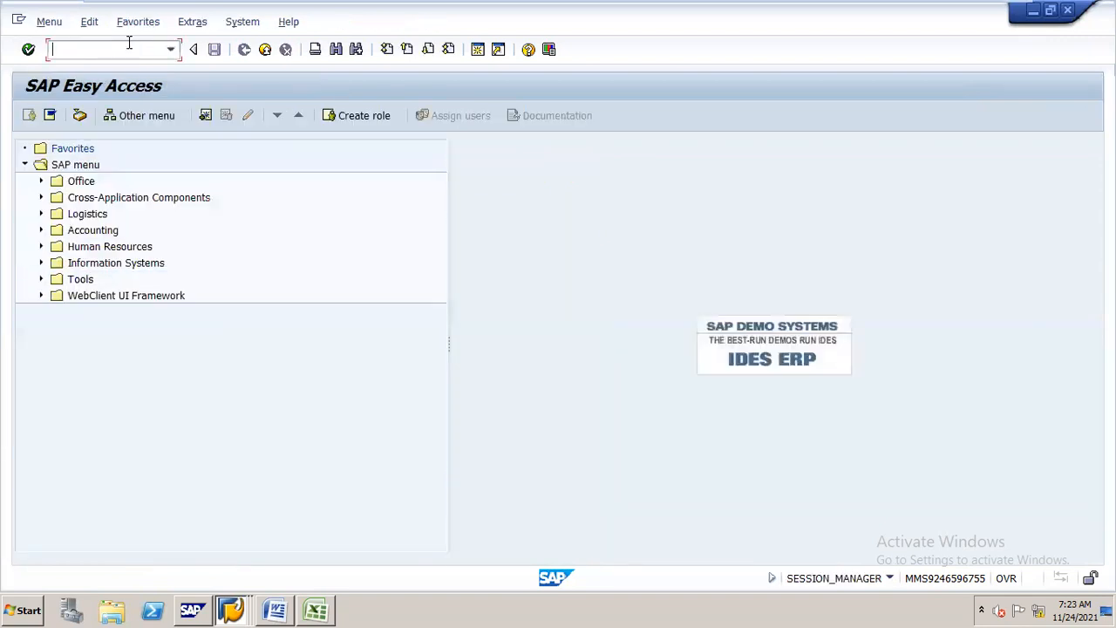
- Return to the reversal session, go back to the selection, and execute the reversal again with the same criteria
{"action": "left_click", "coordinate": [231, 609]}
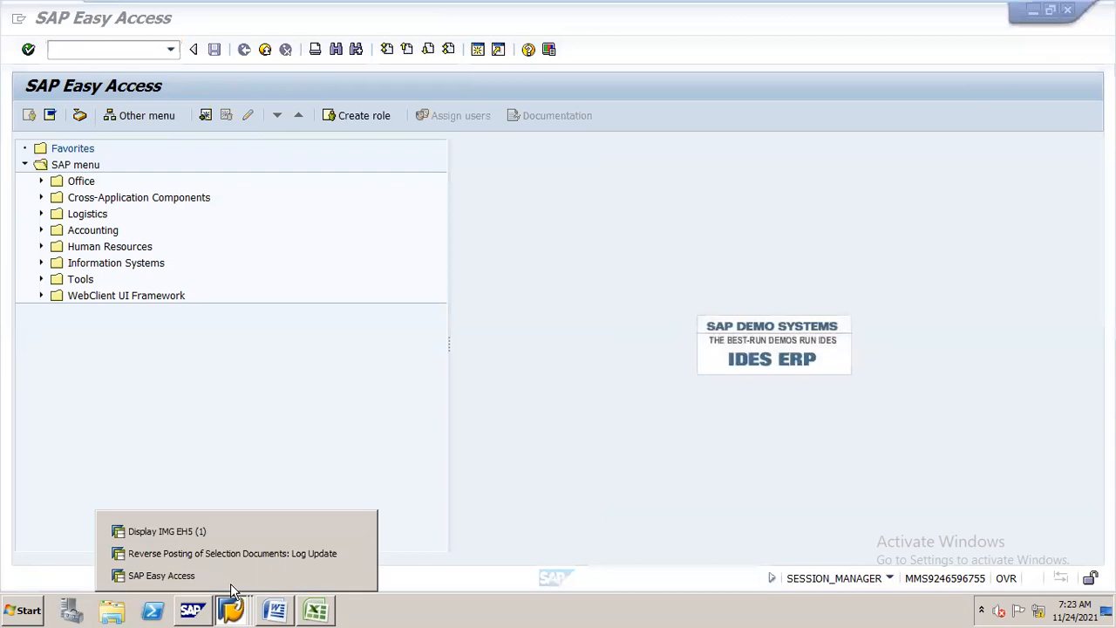
{"action": "left_click", "coordinate": [249, 553]}
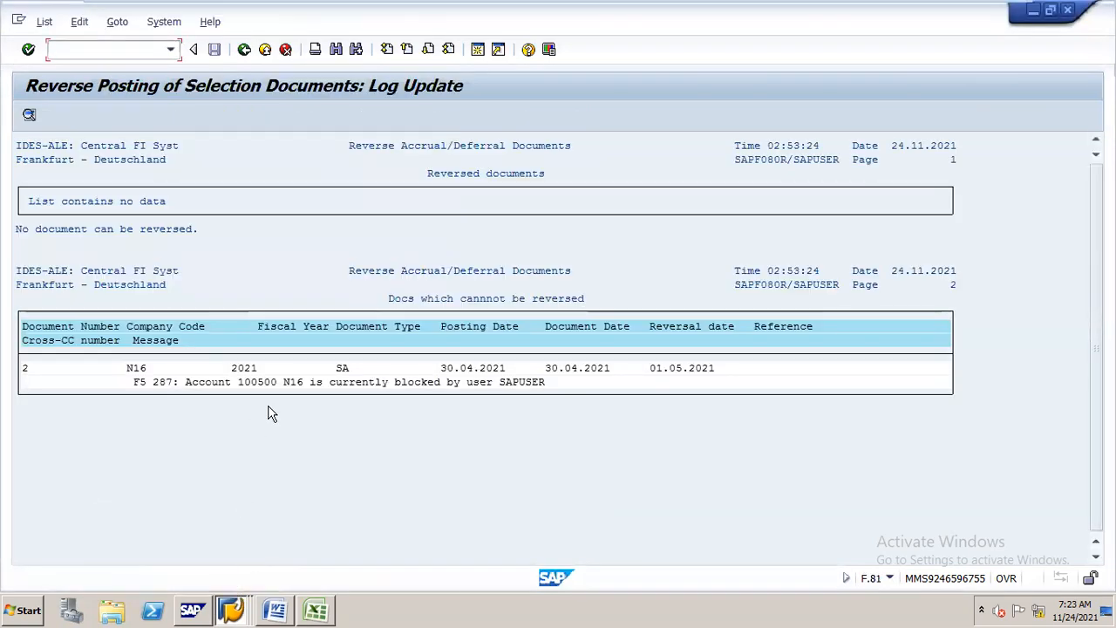
{"action": "left_click", "coordinate": [244, 50]}
{"action": "left_click", "coordinate": [244, 50]}
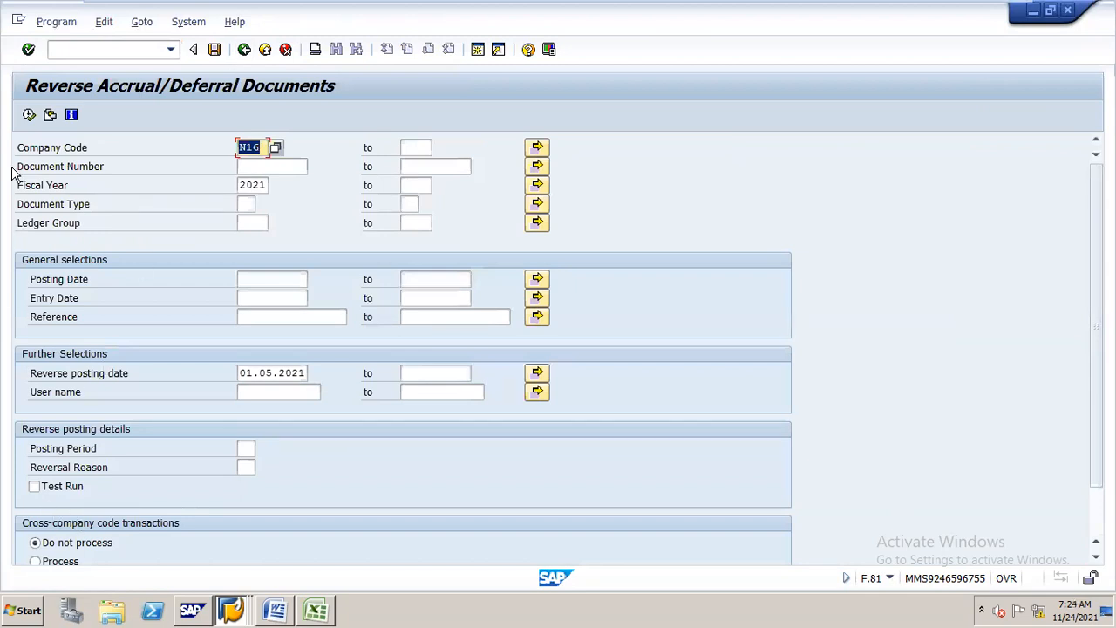
{"action": "left_click", "coordinate": [29, 115]}
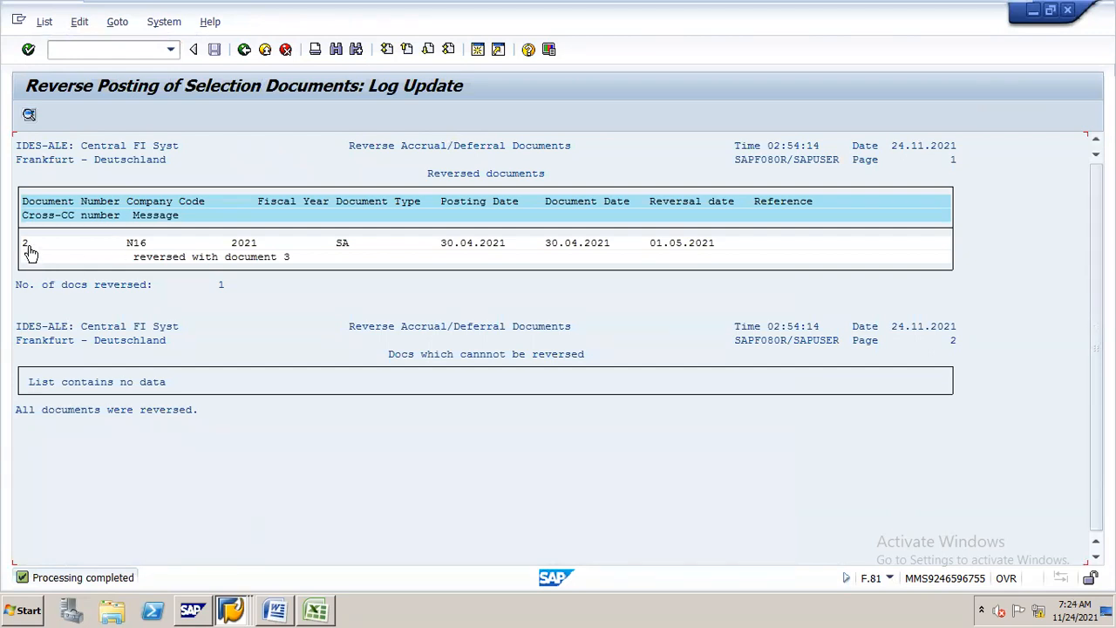
- Display the accrual document listed in the reversal log
{"action": "left_click", "coordinate": [280, 257]}
{"action": "double_click", "coordinate": [282, 259]}
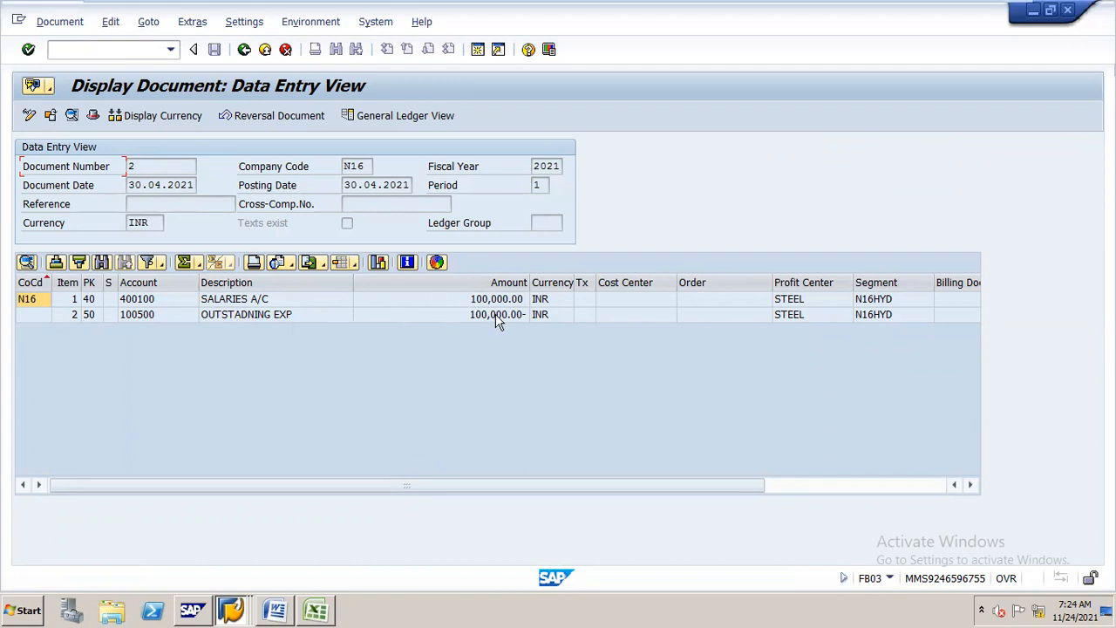
- Open accrual/deferral document entry with transaction FBS1 and examine its reversal date field
{"action": "left_click", "coordinate": [253, 123]}
{"action": "type", "text": "/NFBS1"}
{"action": "key", "text": "Return"}
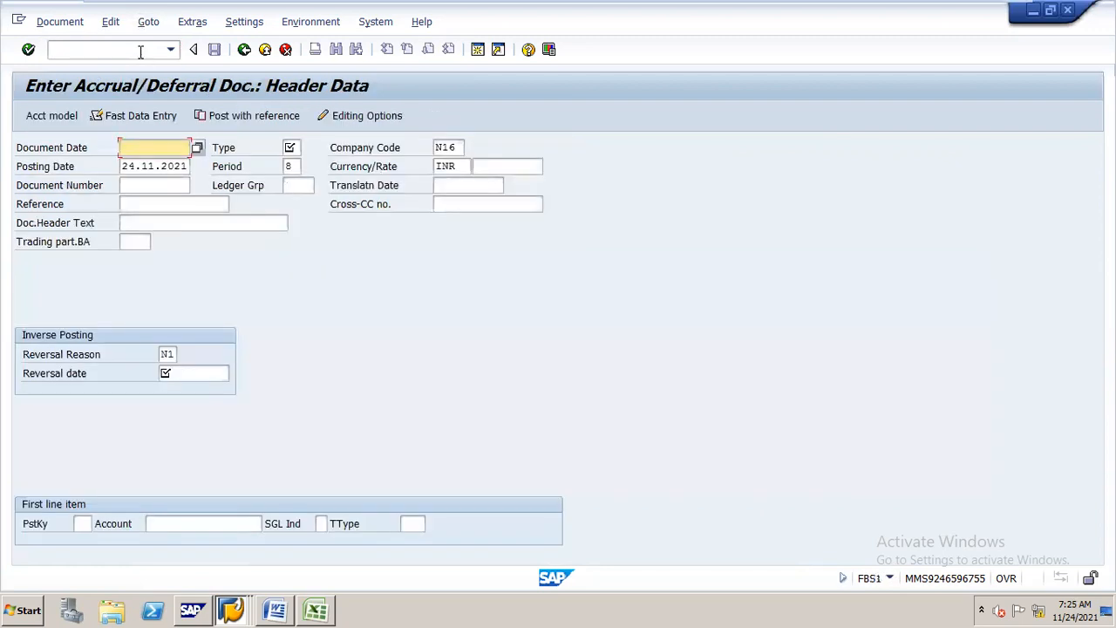
{"action": "left_click", "coordinate": [225, 373]}
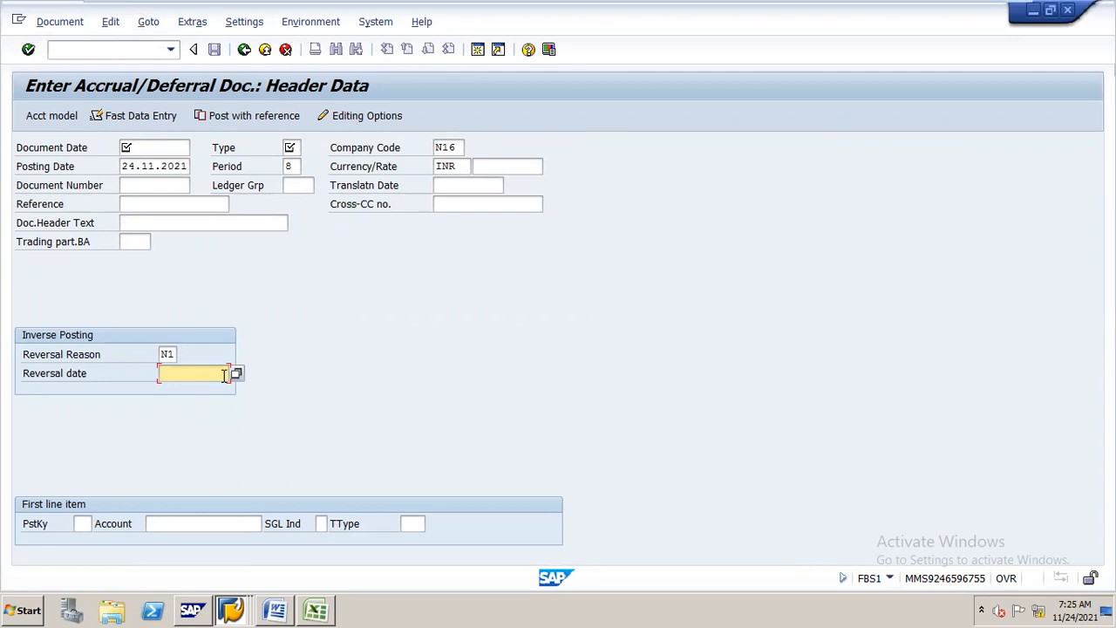
- Open transaction FAGLL03 and run account 100500's open items display for company code N16 at key date 01.05.2021
{"action": "left_click", "coordinate": [150, 50]}
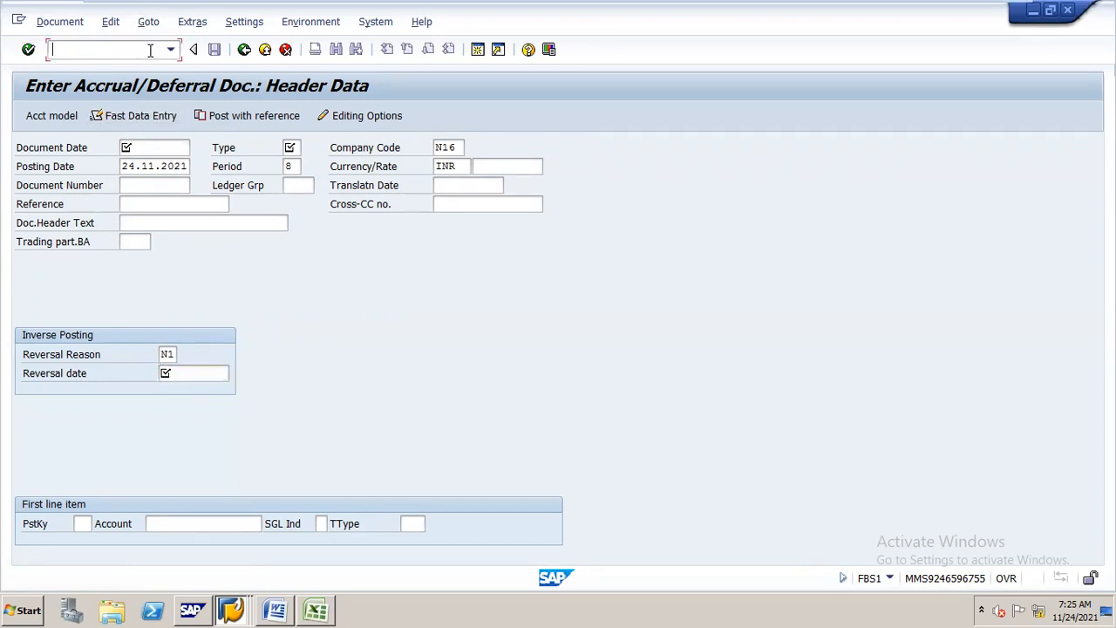
{"action": "type", "text": "/NFAGLL03"}
{"action": "key", "text": "Return"}
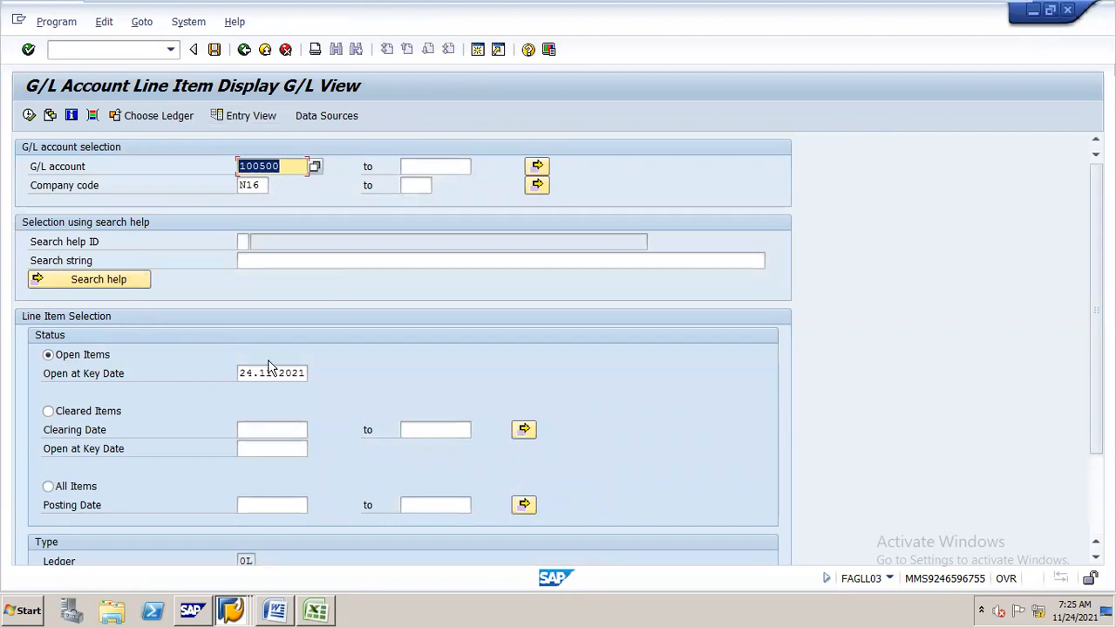
{"action": "left_click", "coordinate": [239, 373]}
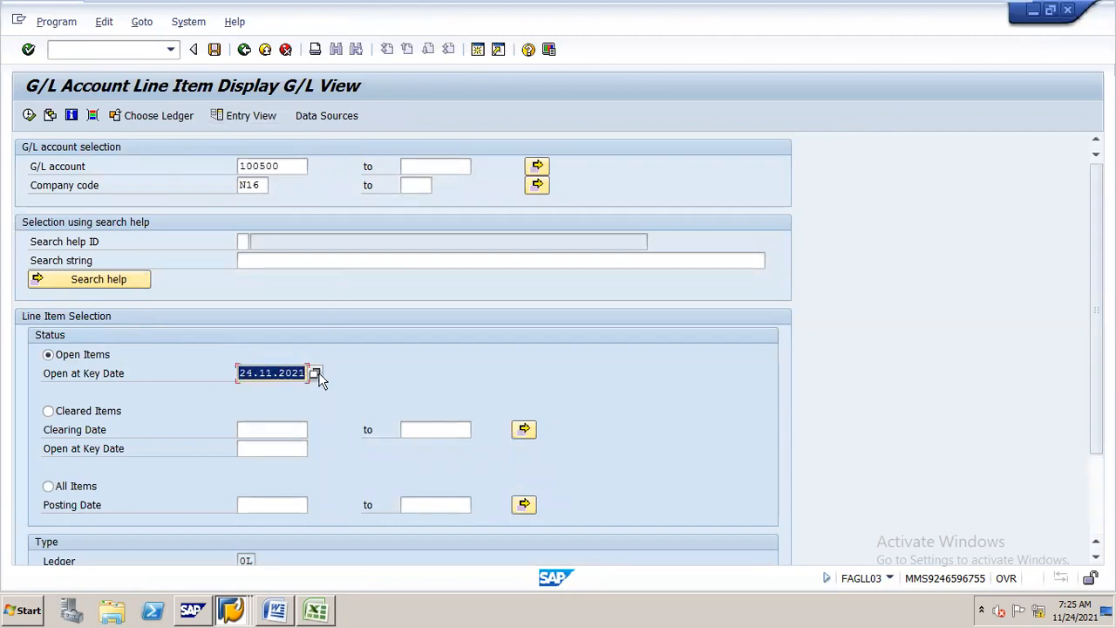
{"action": "type", "text": "01.0"}
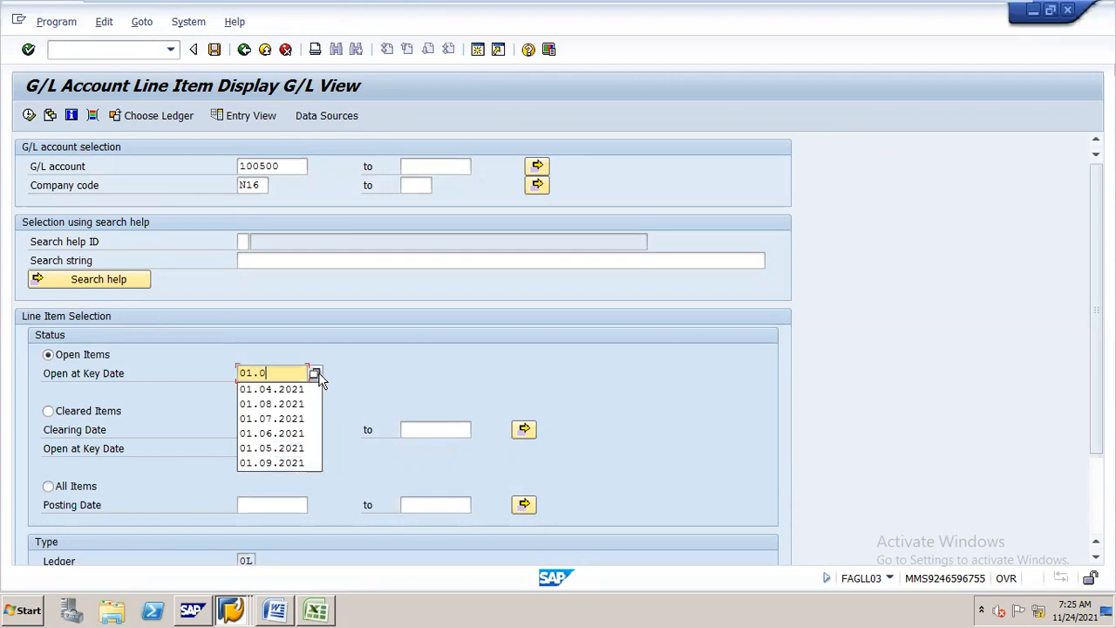
{"action": "type", "text": "5.2021"}
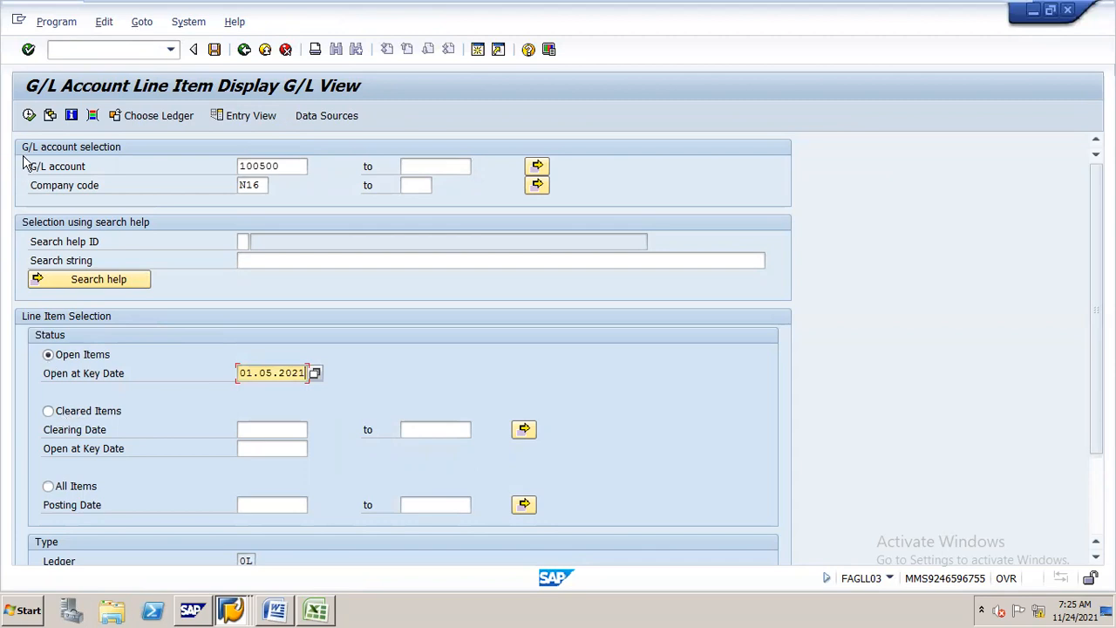
{"action": "left_click", "coordinate": [29, 115]}
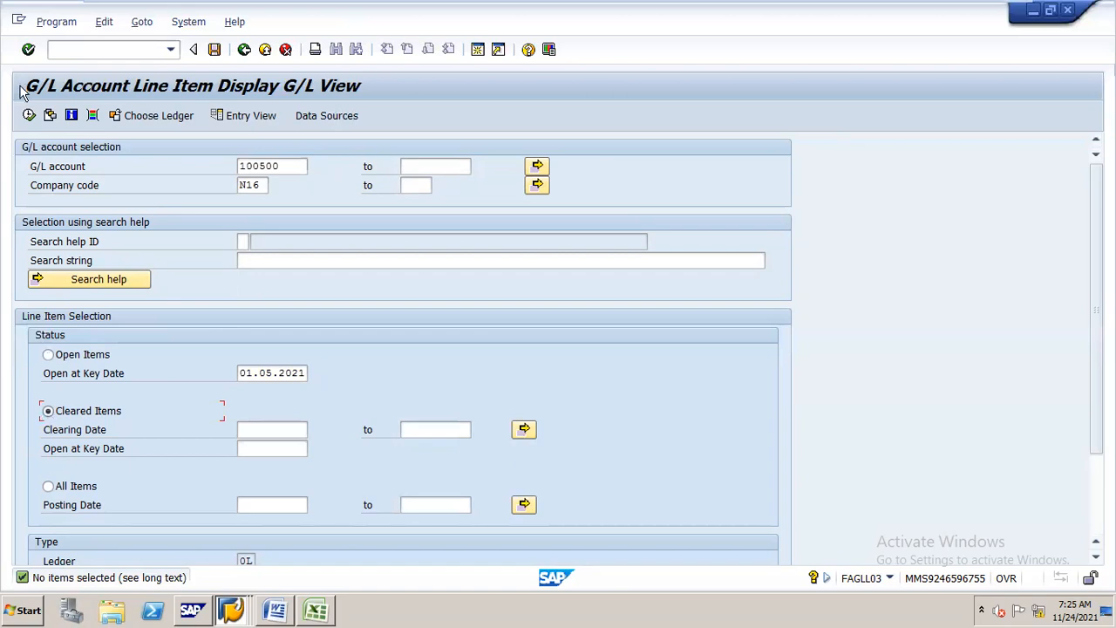
- Display the cleared items of account 100500 for company code N16, examine the provision and reversal lines, and return to the selection
{"action": "left_click", "coordinate": [29, 116]}
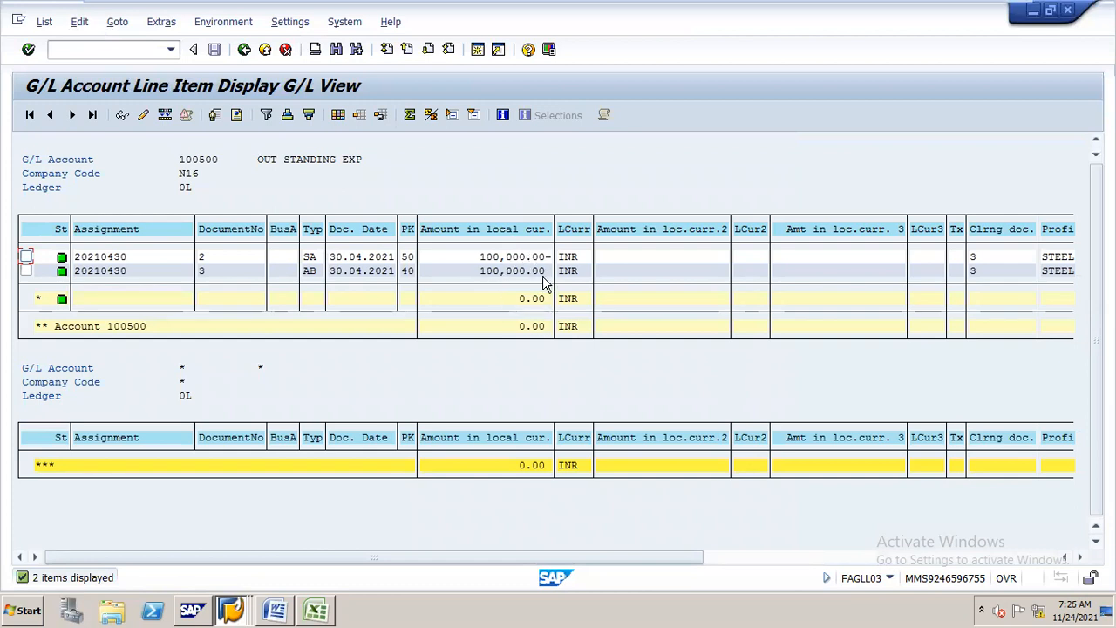
{"action": "left_click", "coordinate": [489, 257]}
{"action": "left_click", "coordinate": [245, 51]}
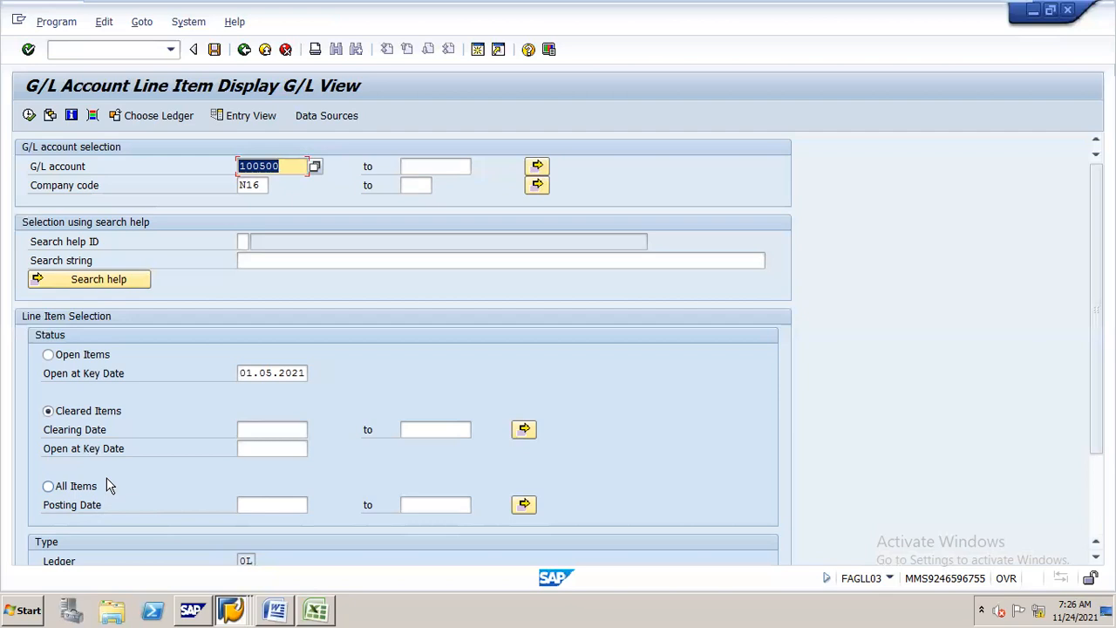
- Switch to the month ending provisions document in Word, review the Option 1 accrual/deferral entries on page 1, and minimize the virtual machine window
{"action": "left_click", "coordinate": [274, 591]}
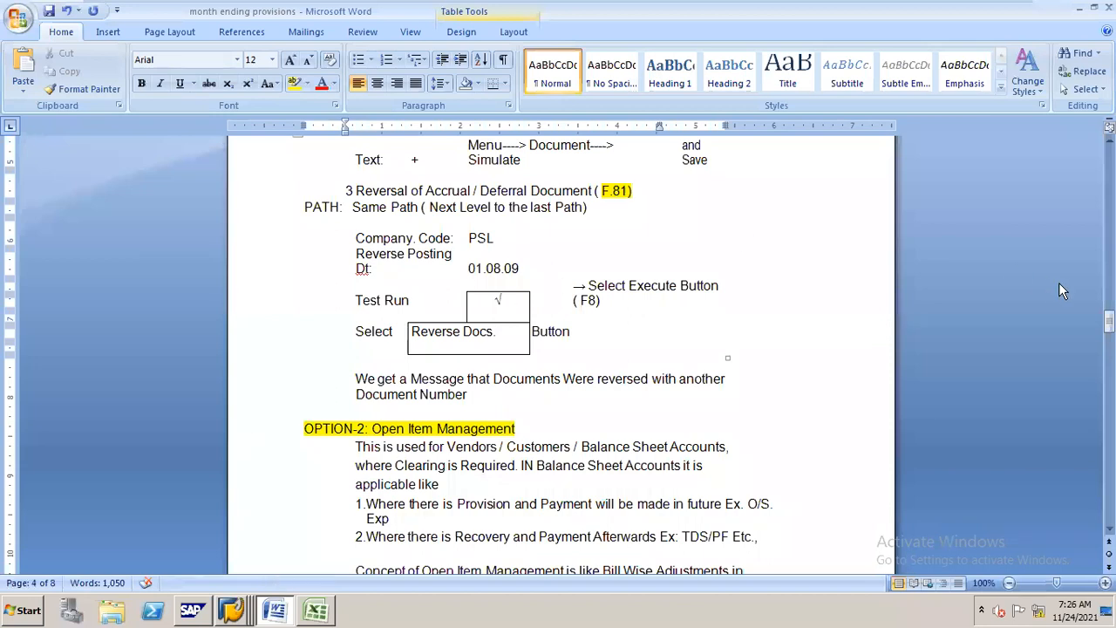
{"action": "left_click_drag", "start_coordinate": [1109, 321], "coordinate": [1109, 164]}
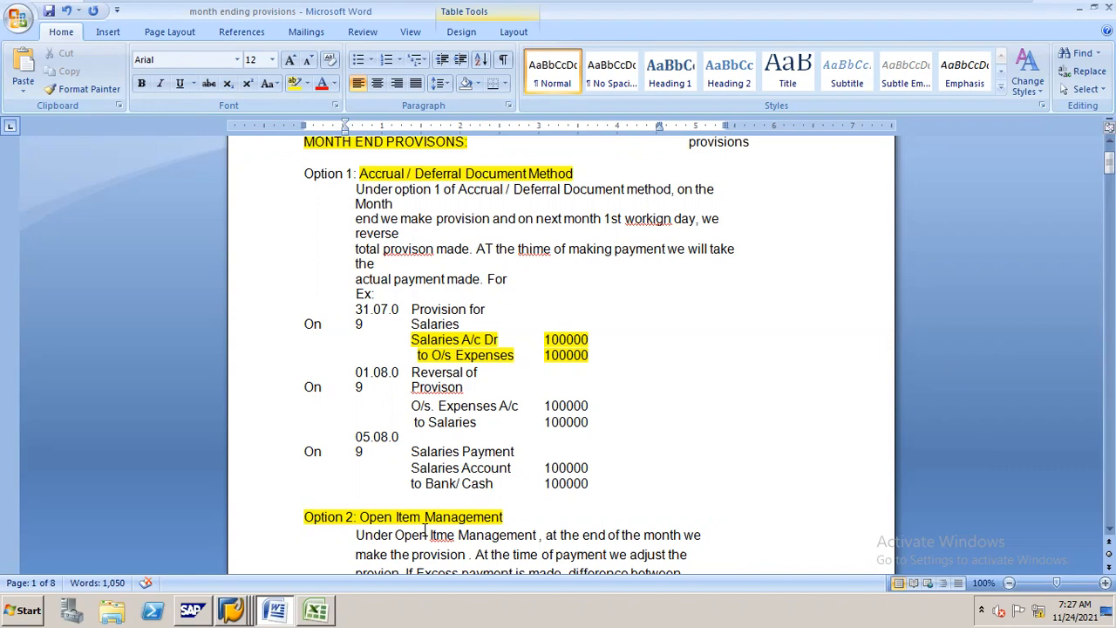
{"action": "mouse_move", "coordinate": [899, 4]}
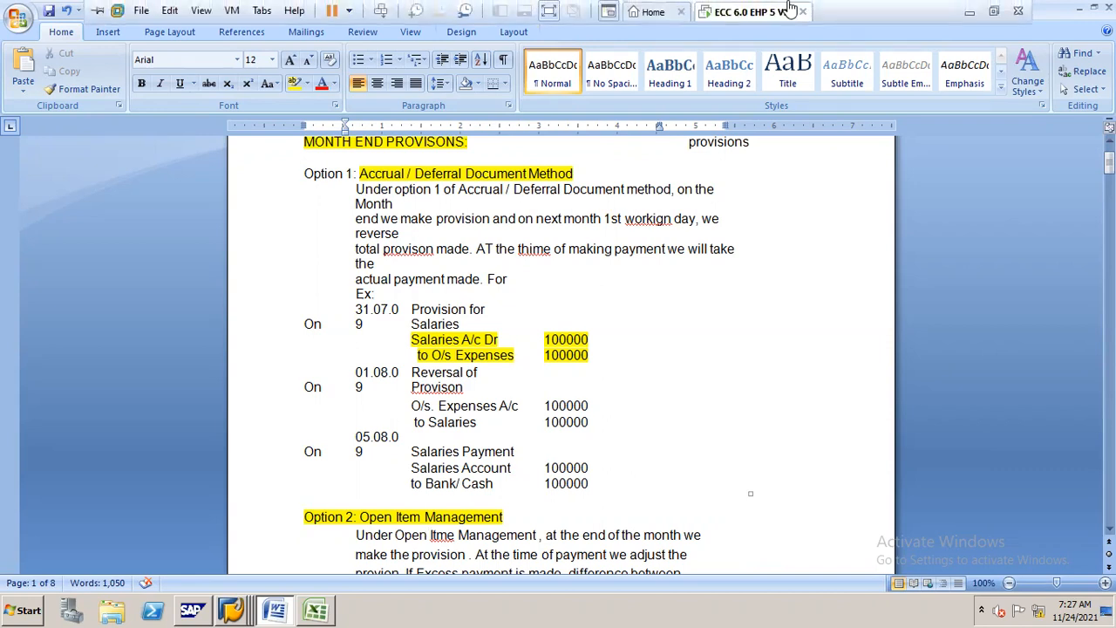
{"action": "left_click", "coordinate": [974, 10]}
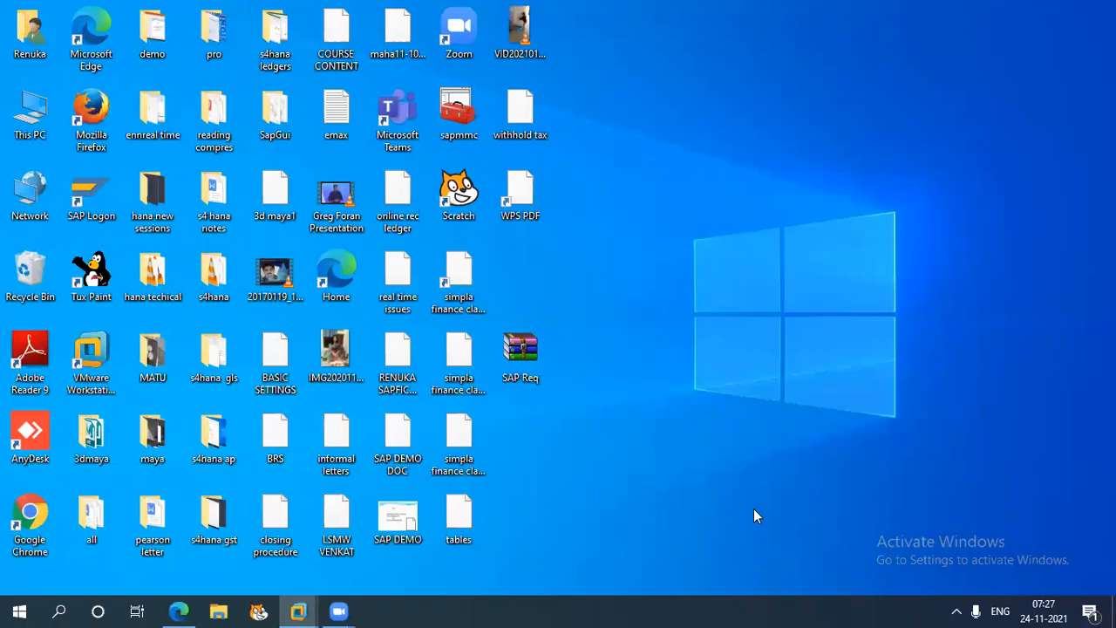